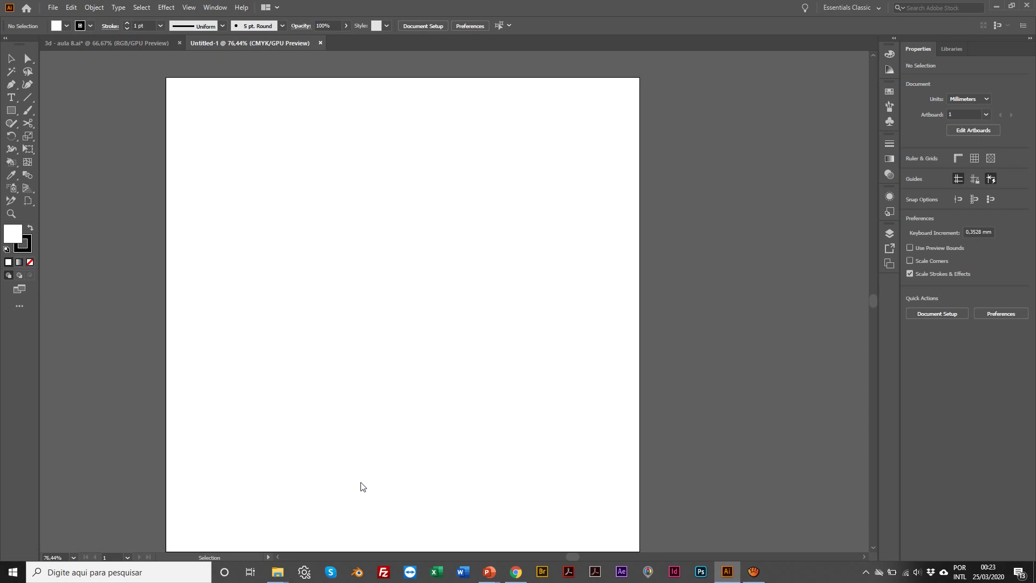
Step: Draw a circle about 62 mm in diameter with the Ellipse tool and position its centre at about X 103 mm, Y 83 mm
scroll(400, 268, down, 1)
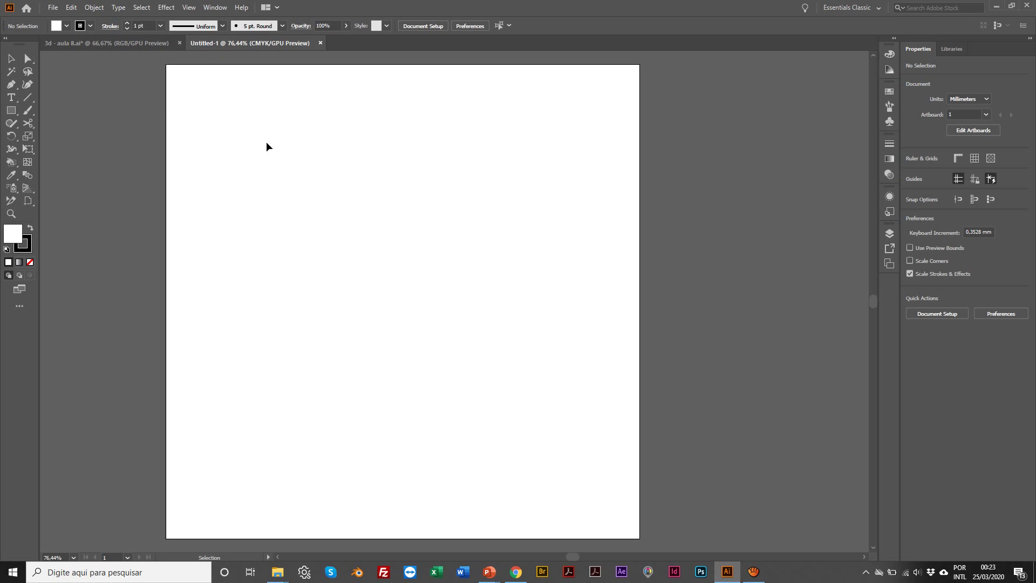
click(13, 111)
drag(14, 111, 59, 136)
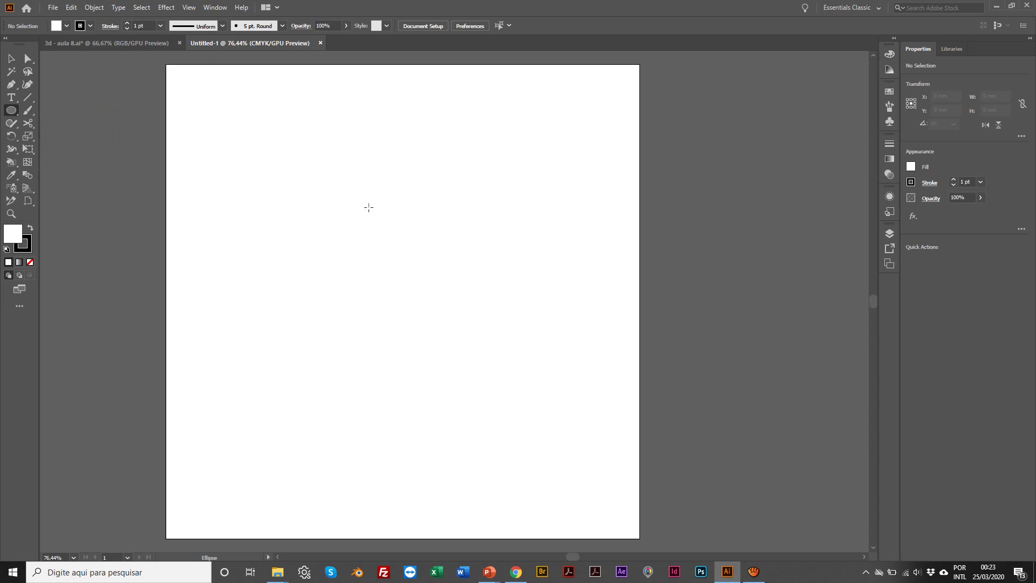
drag(351, 182, 494, 329)
scroll(494, 329, down, 7)
scroll(404, 193, up, 4)
scroll(404, 192, up, 5)
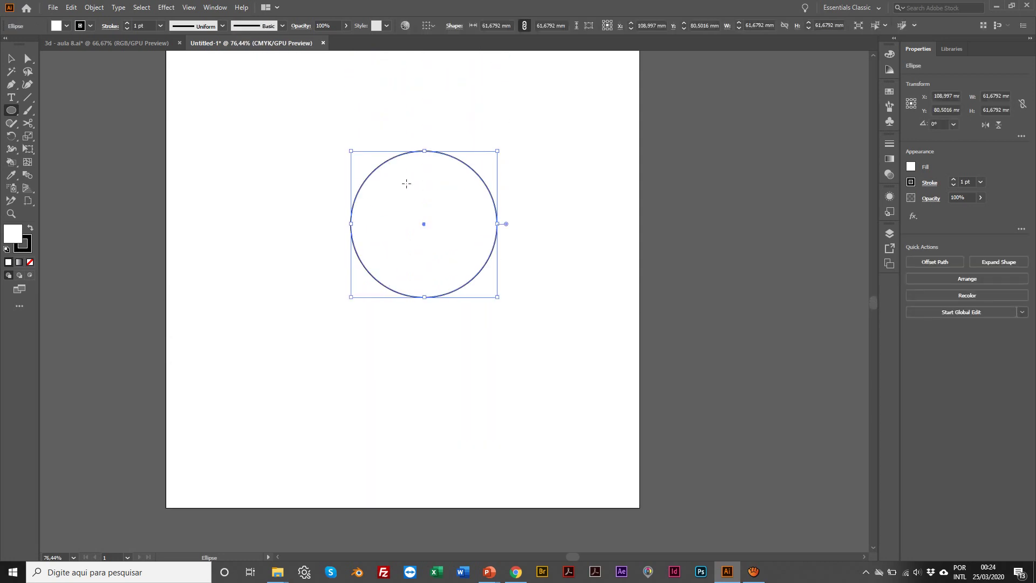
key(v)
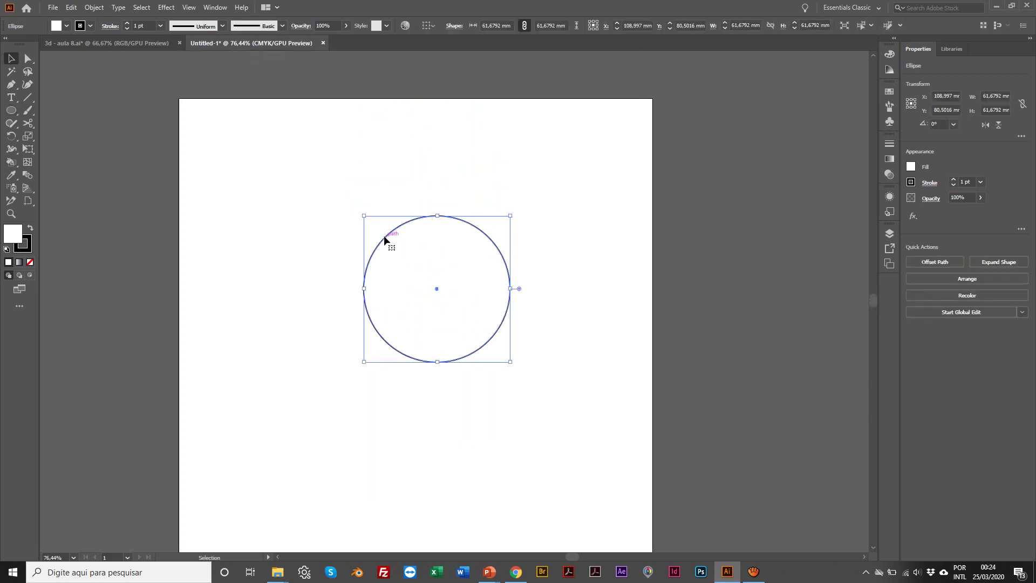
drag(383, 236, 371, 241)
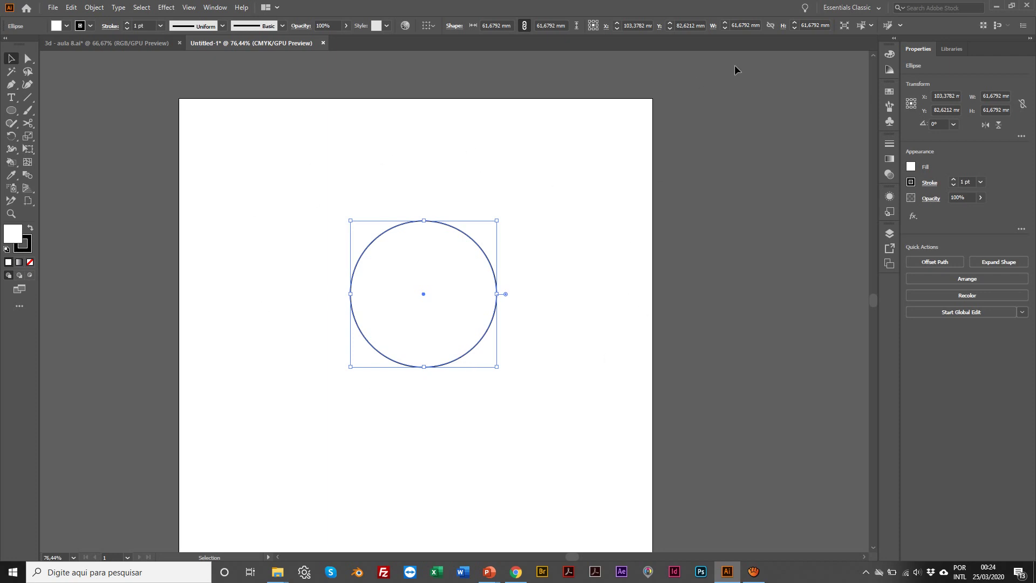
Step: Switch the document color mode to RGB
click(890, 54)
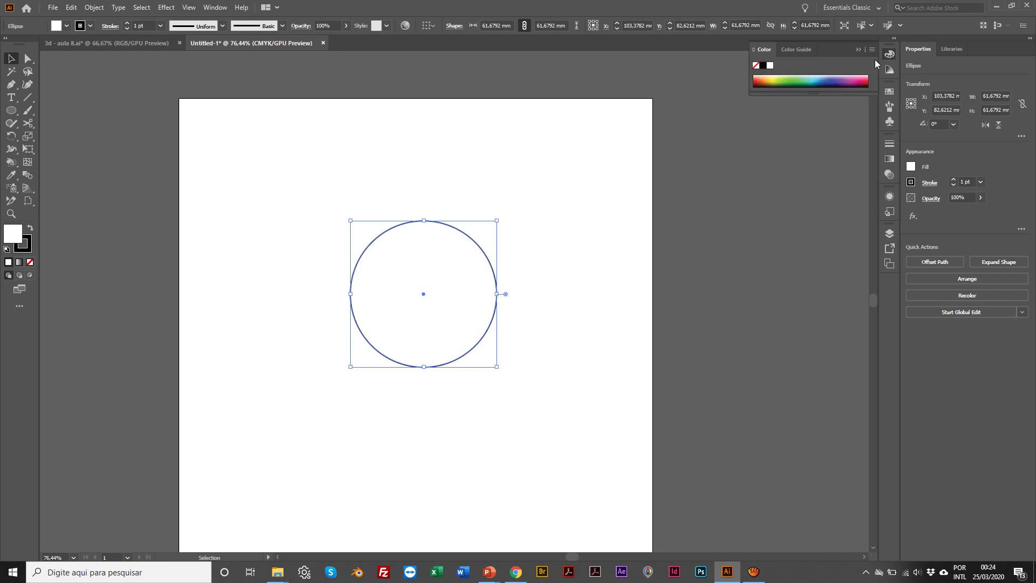
click(750, 47)
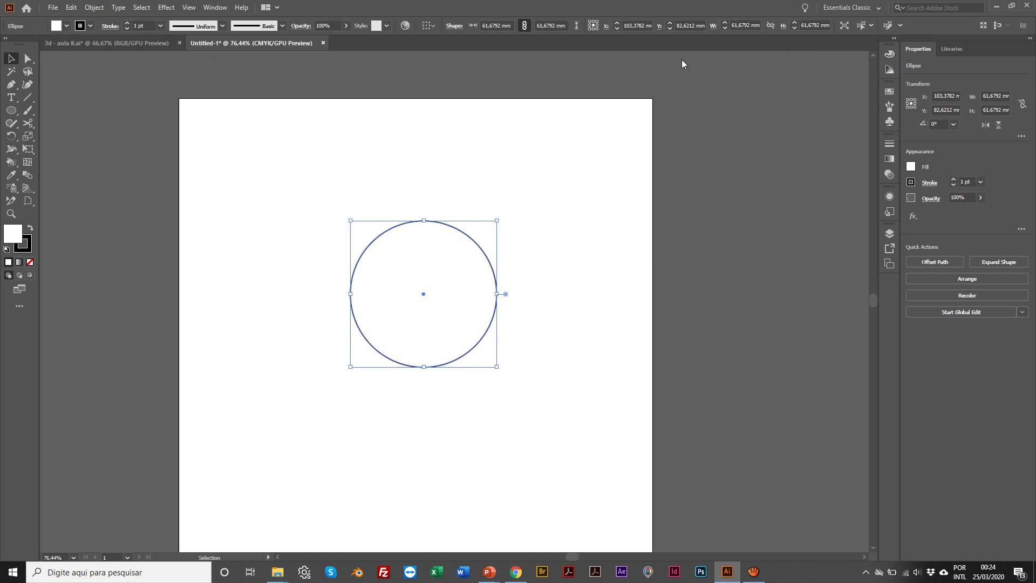
click(54, 8)
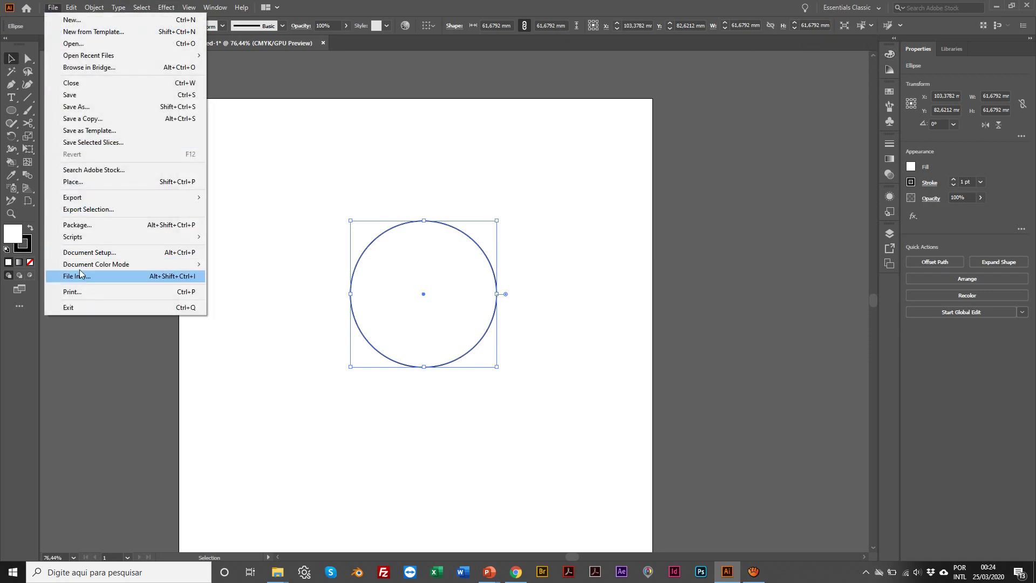
mouse_move(138, 265)
click(234, 277)
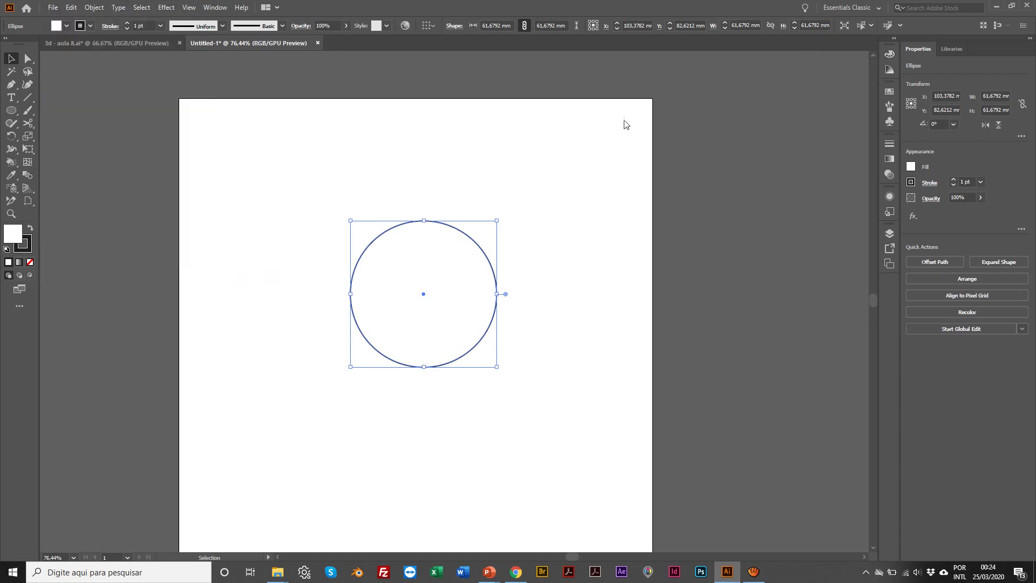
Step: Show the RGB color sliders and fill the circle with cyan blue 00C3E7
click(890, 55)
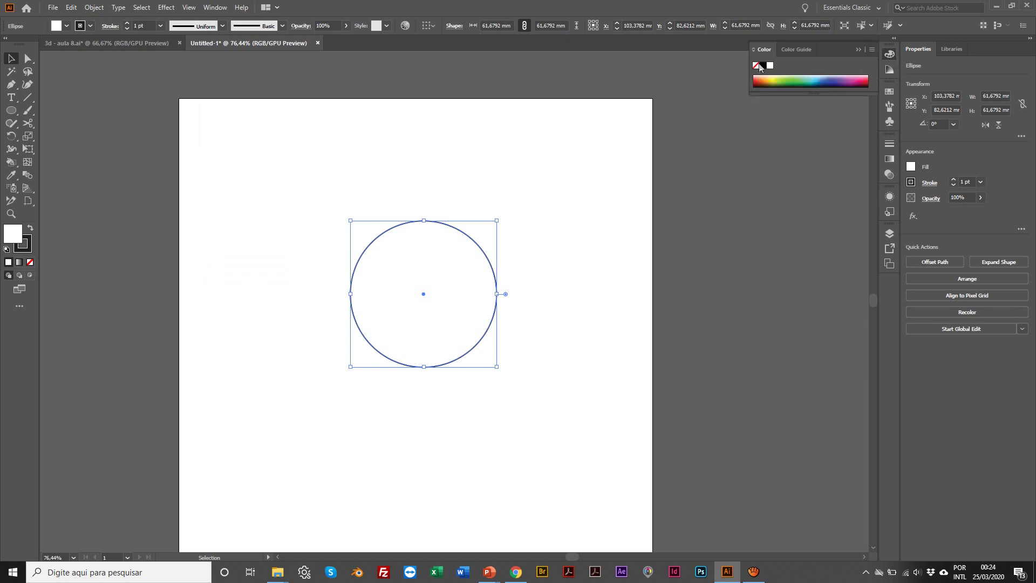
click(756, 47)
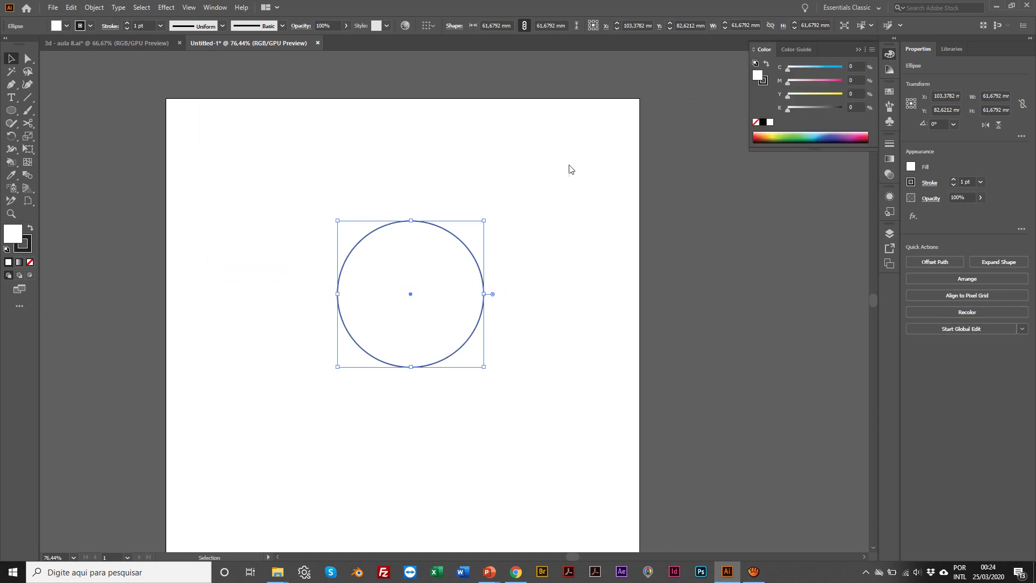
click(873, 48)
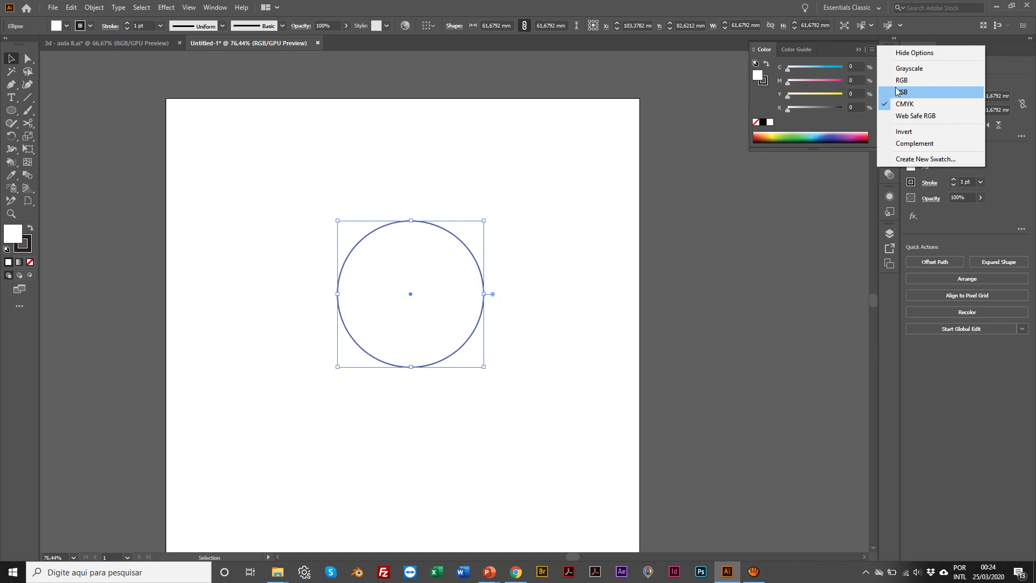
click(906, 81)
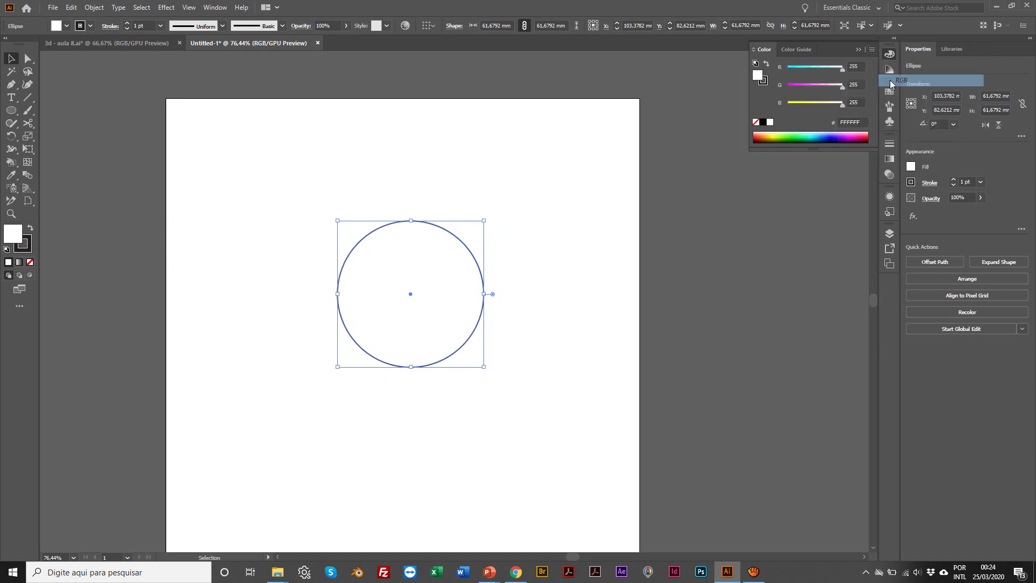
click(816, 135)
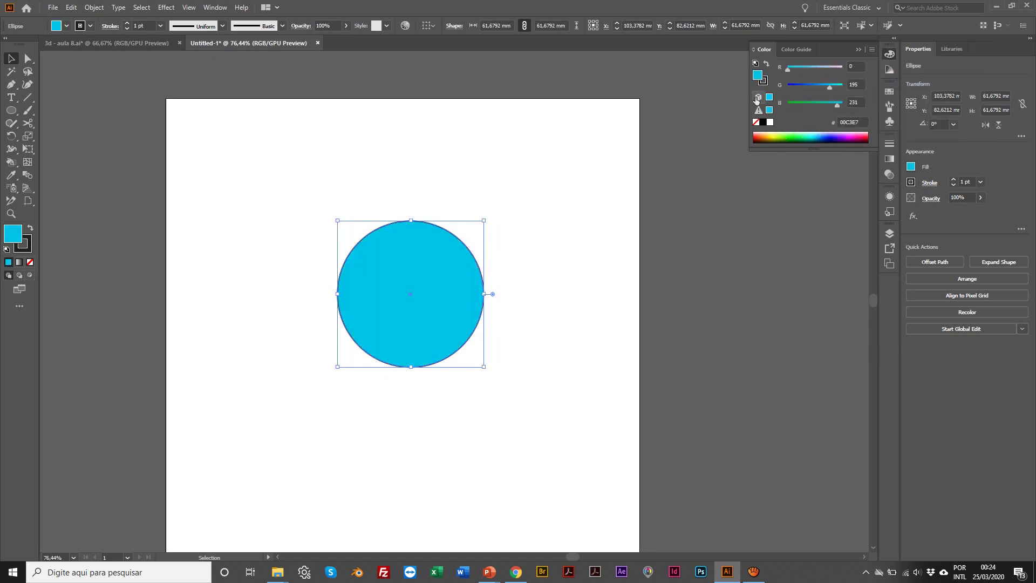
Step: Remove the circle's stroke and move the circle to about X 96 mm, Y 100 mm
click(765, 84)
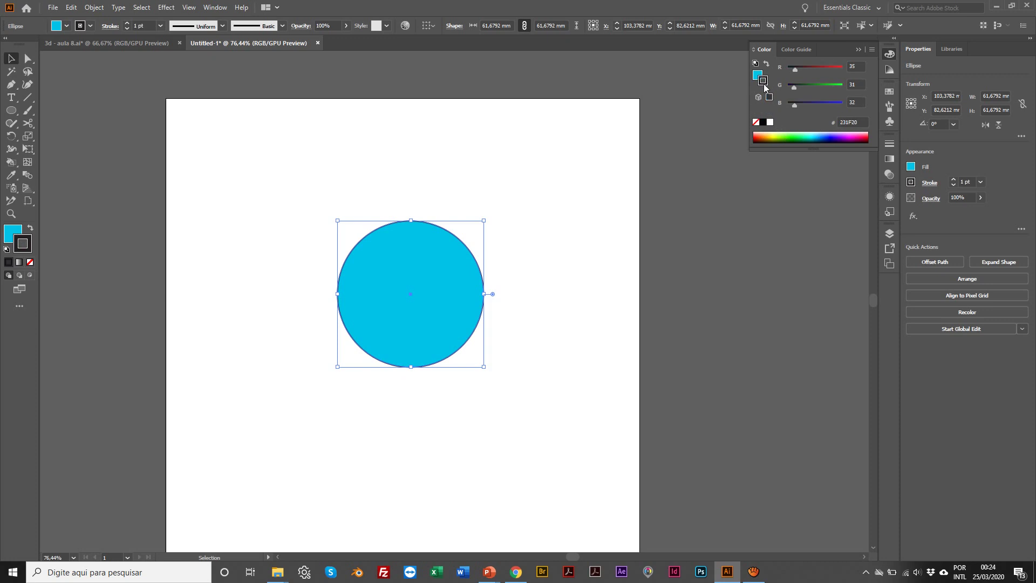
click(756, 122)
click(555, 169)
drag(441, 248, 425, 289)
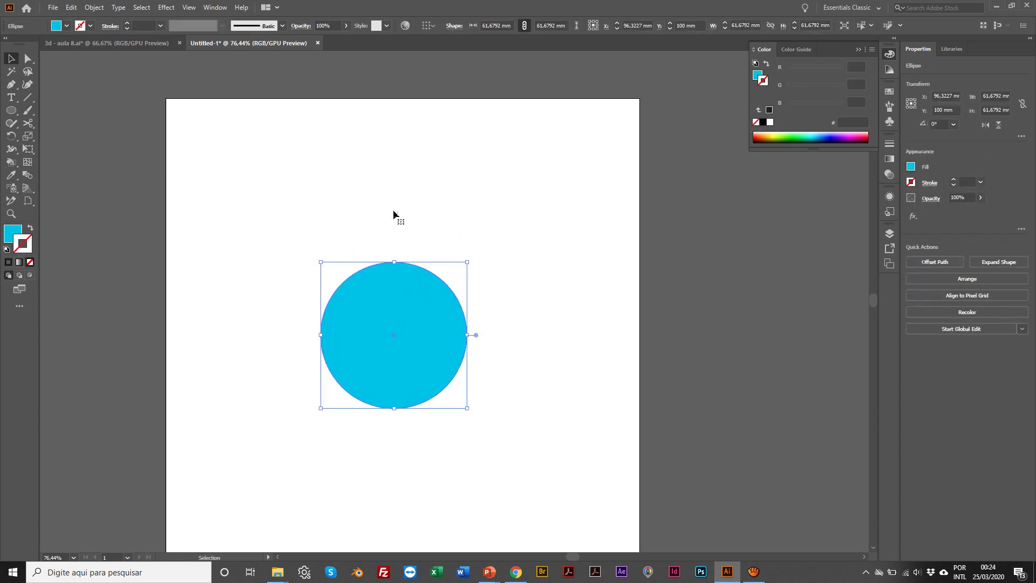
Step: Scale the circle down to about 54 mm across and reposition it at about X 95 mm, Y 99 mm
key(s)
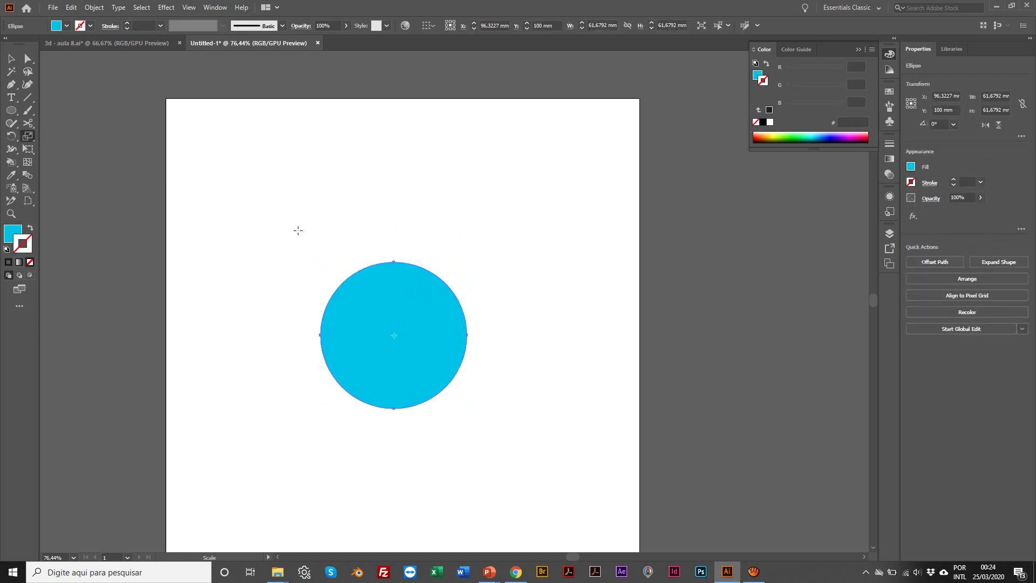
drag(299, 230, 309, 243)
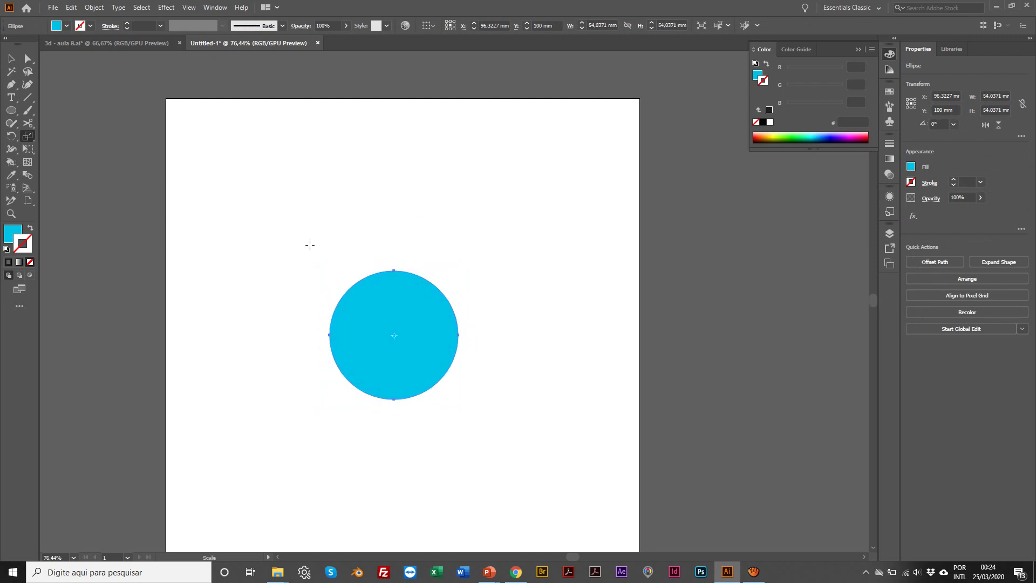
key(v)
click(320, 223)
drag(380, 299, 377, 292)
scroll(367, 284, down, 1)
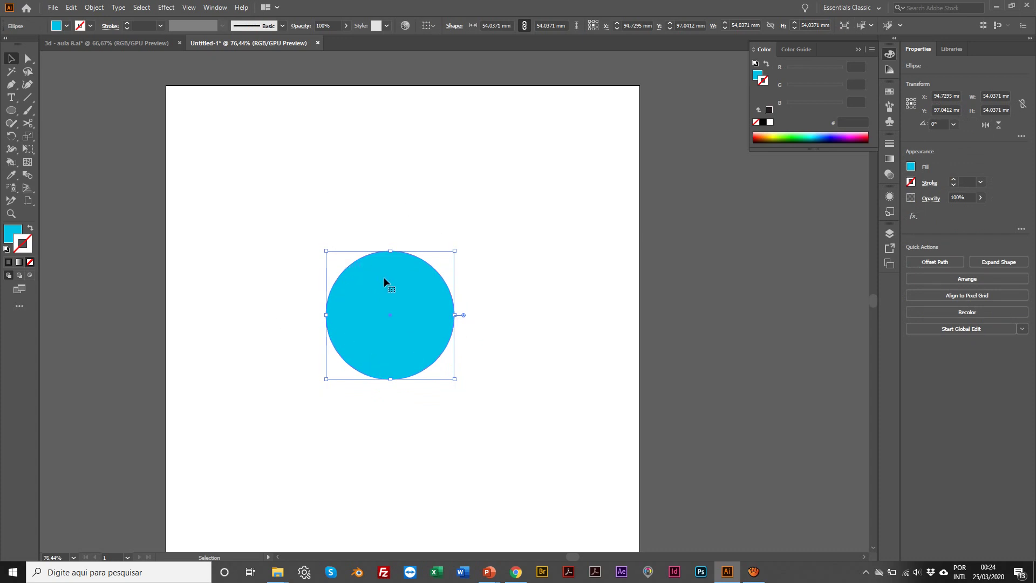
drag(386, 277, 387, 281)
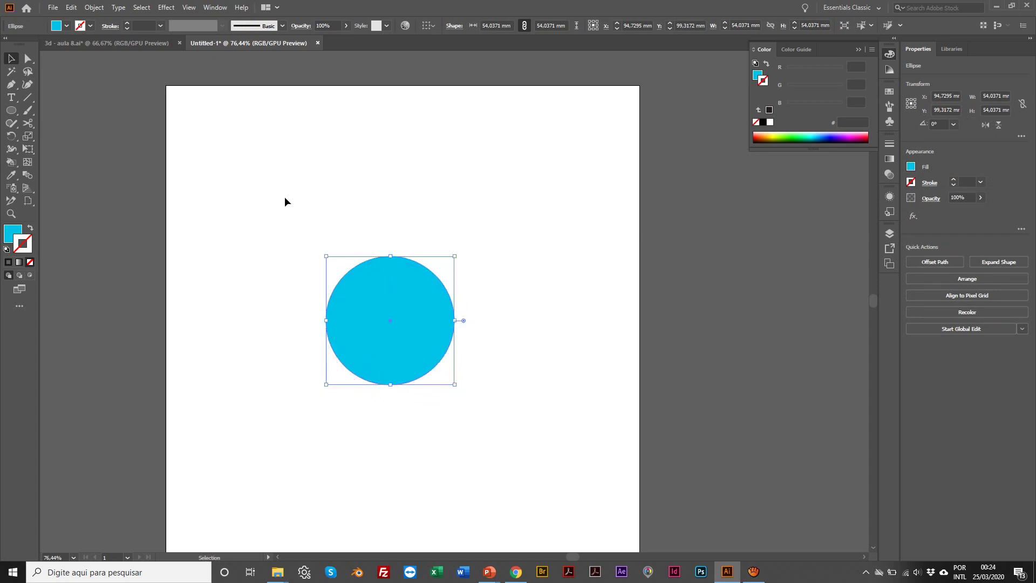
click(167, 7)
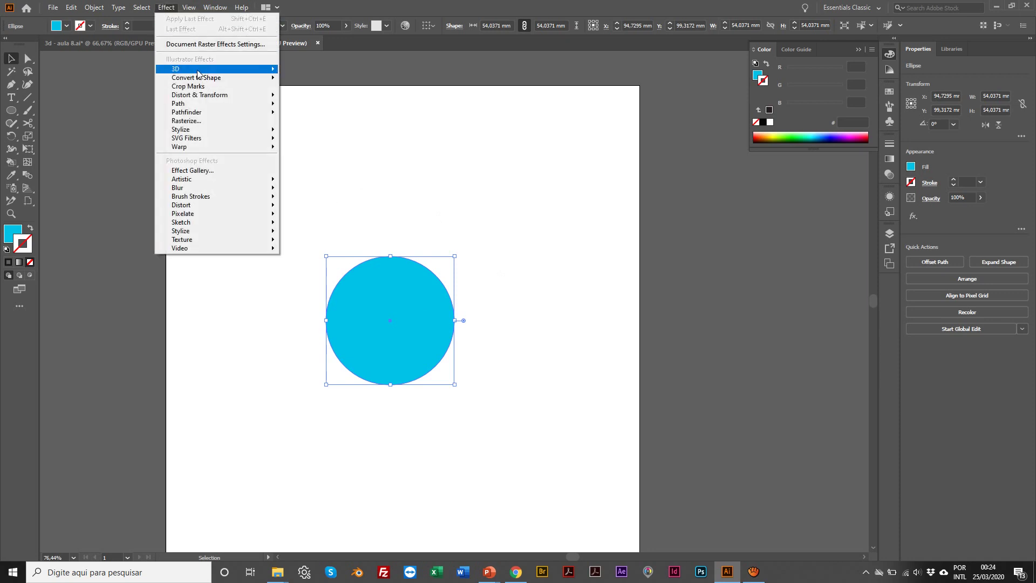
mouse_move(225, 71)
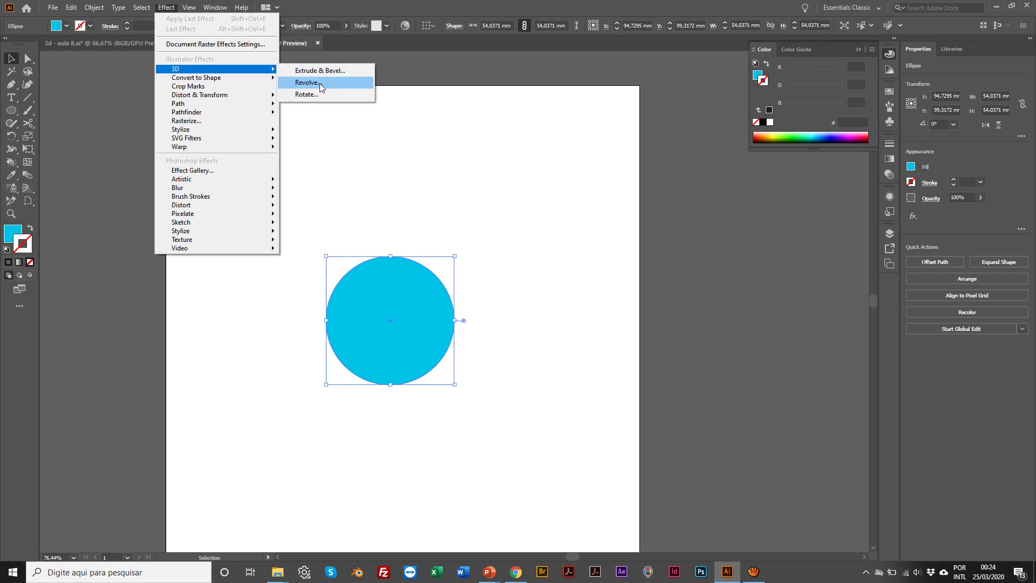
click(348, 180)
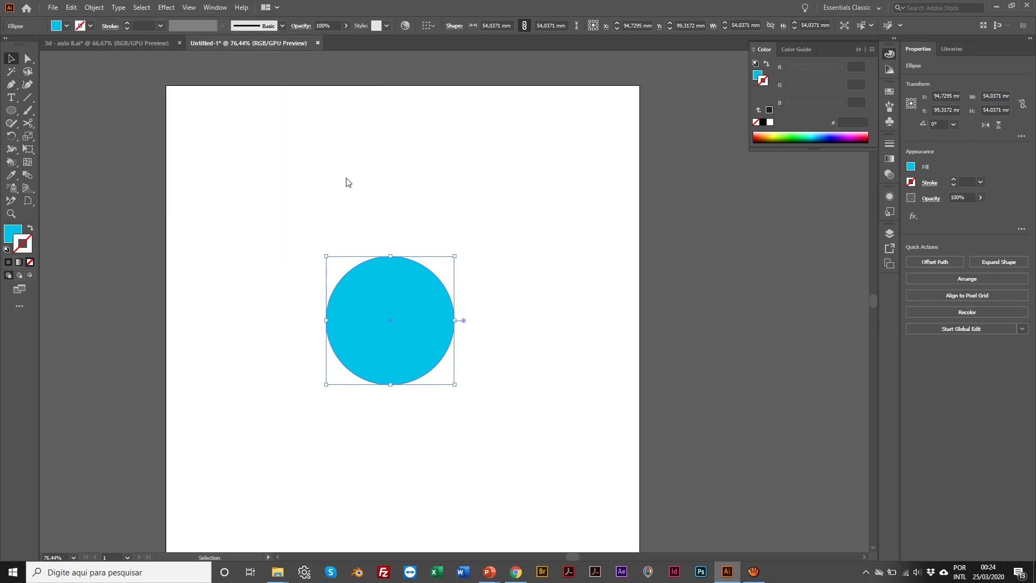
click(488, 307)
drag(442, 263, 456, 290)
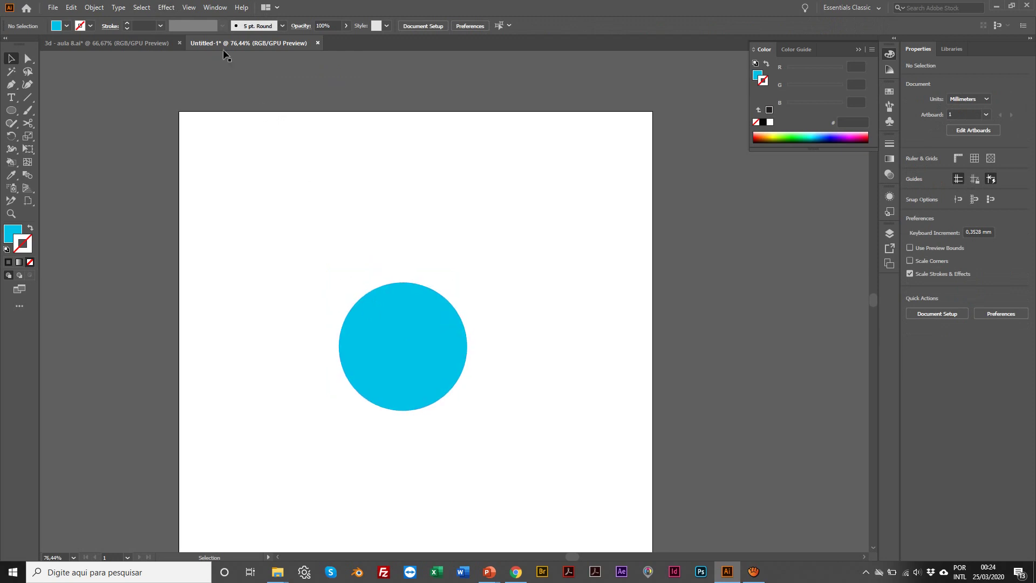
Step: Set up a 3D Revolve effect on the blue circle with a custom rotation of -33°, -47° and 5°
click(423, 307)
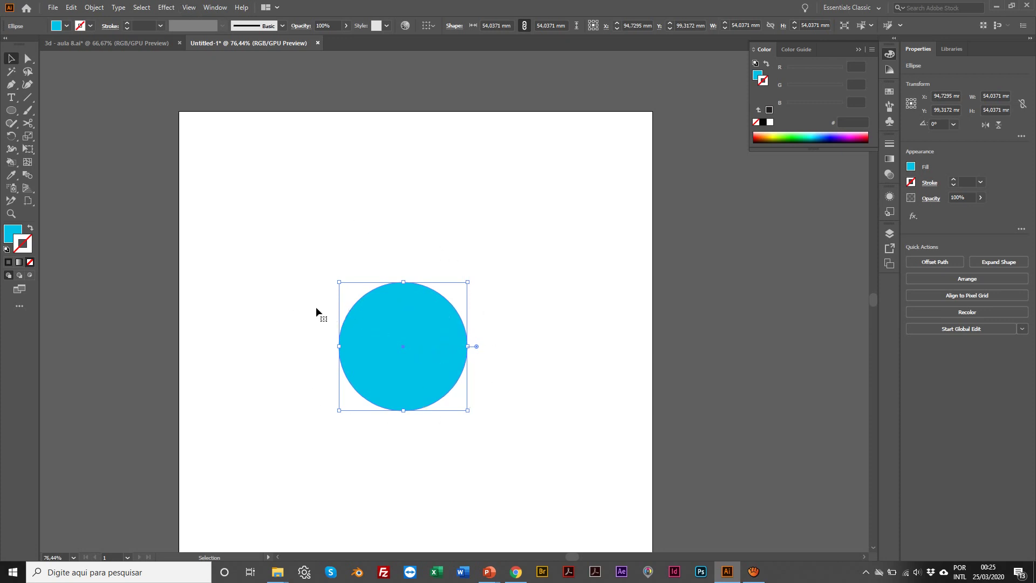
click(167, 11)
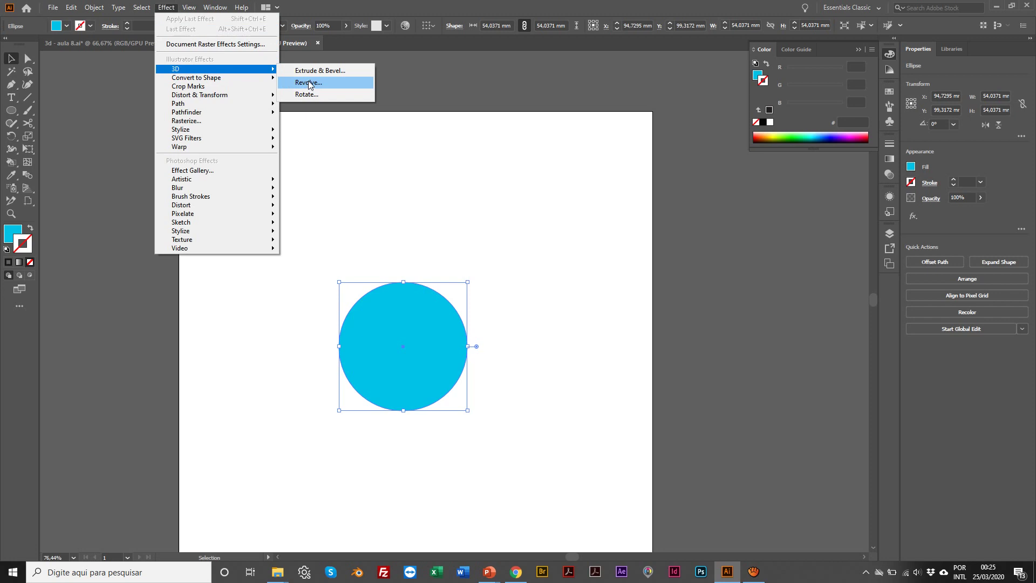
click(309, 83)
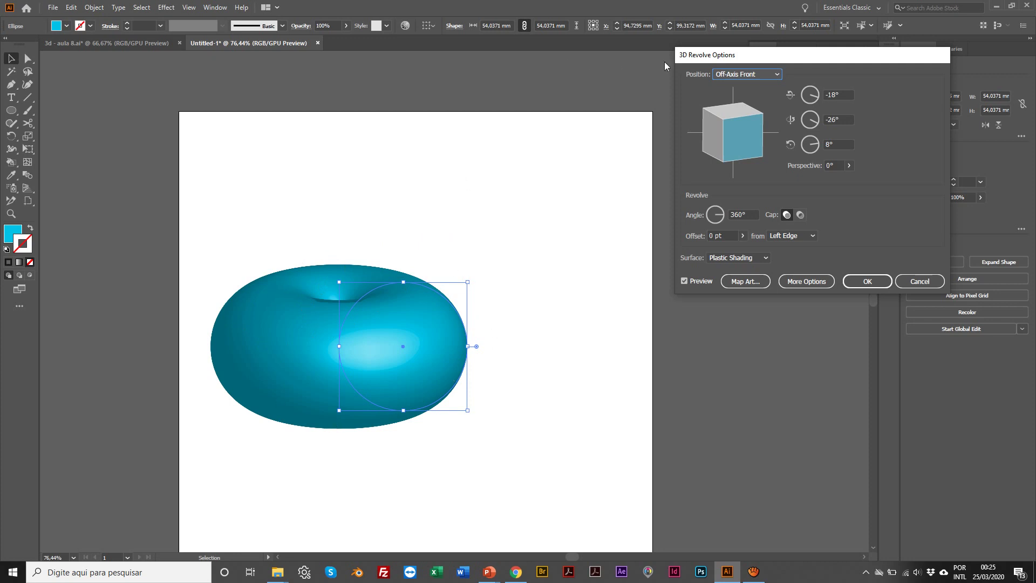
drag(727, 57, 592, 143)
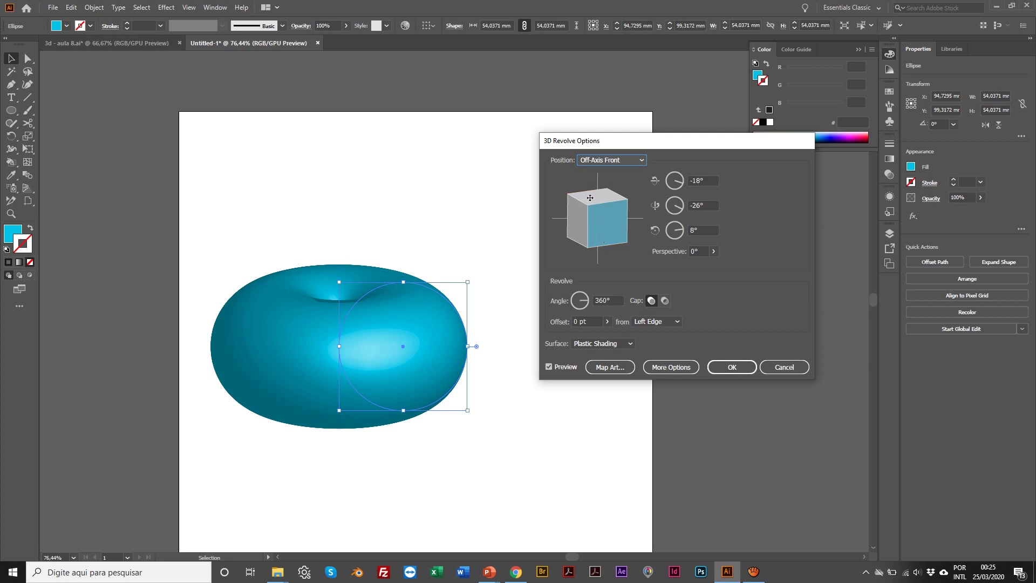
mouse_move(591, 198)
mouse_down()
mouse_move(604, 208)
mouse_move(594, 211)
mouse_move(605, 203)
mouse_up()
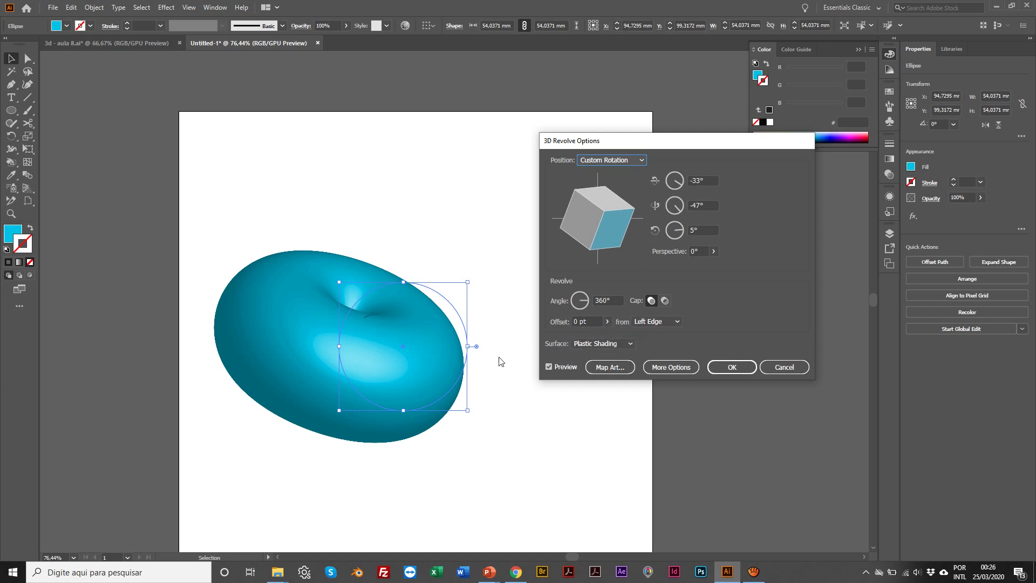
Step: Preview the Revolve shape with Diffuse Shading, No Shading and Wireframe surfaces, and return it to Plastic Shading
click(598, 344)
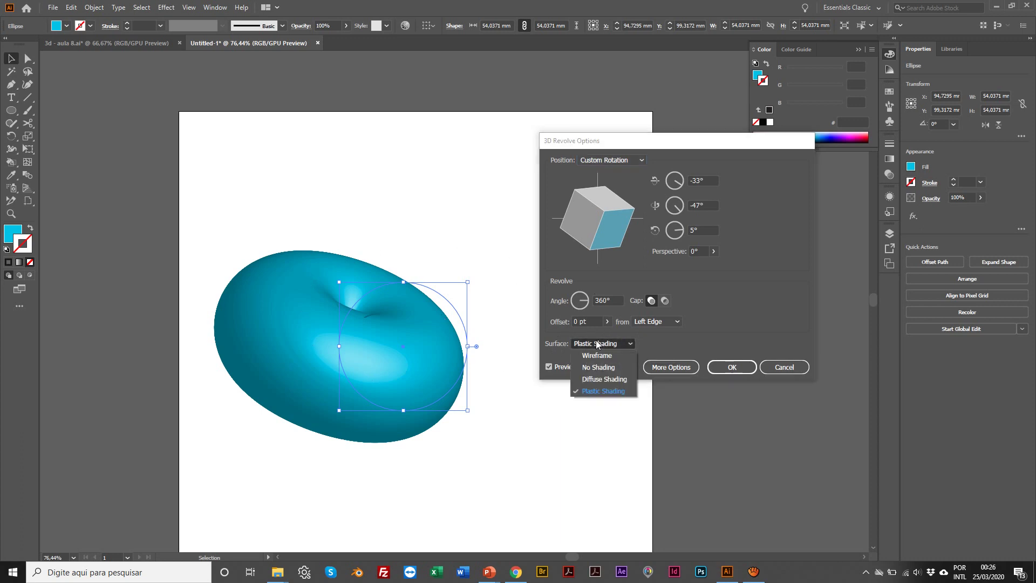
click(600, 380)
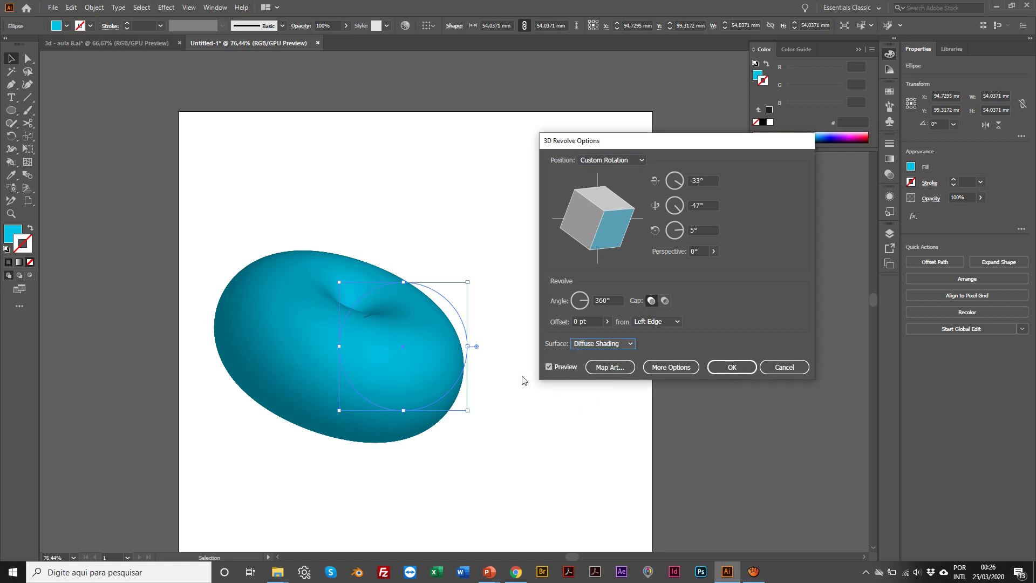
click(587, 346)
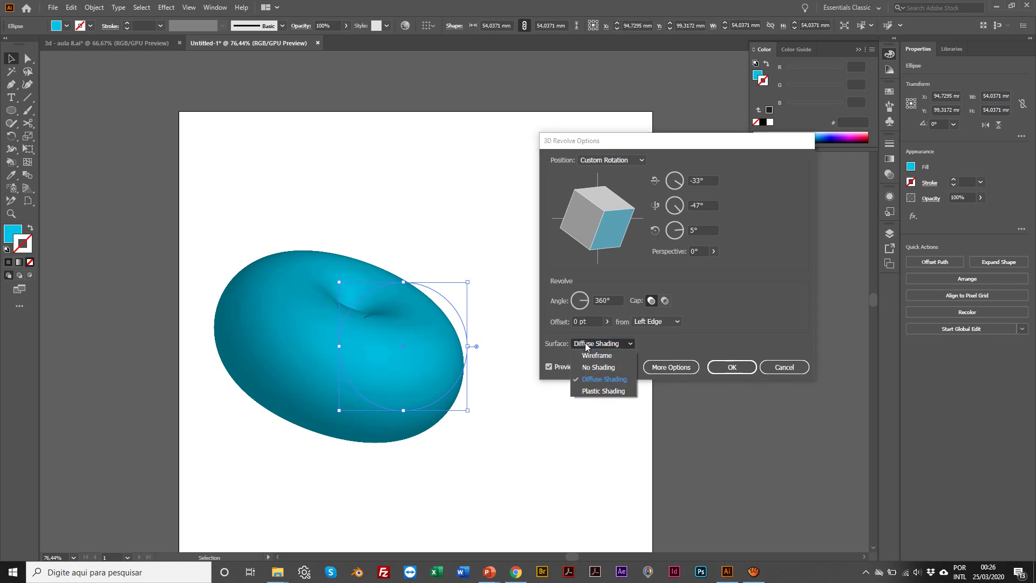
click(604, 368)
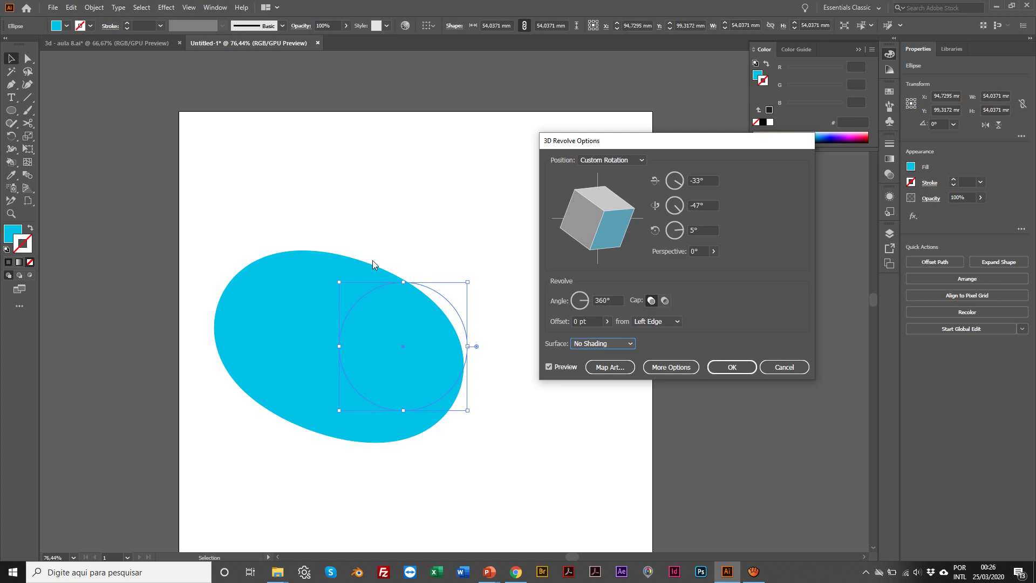
click(599, 344)
click(603, 357)
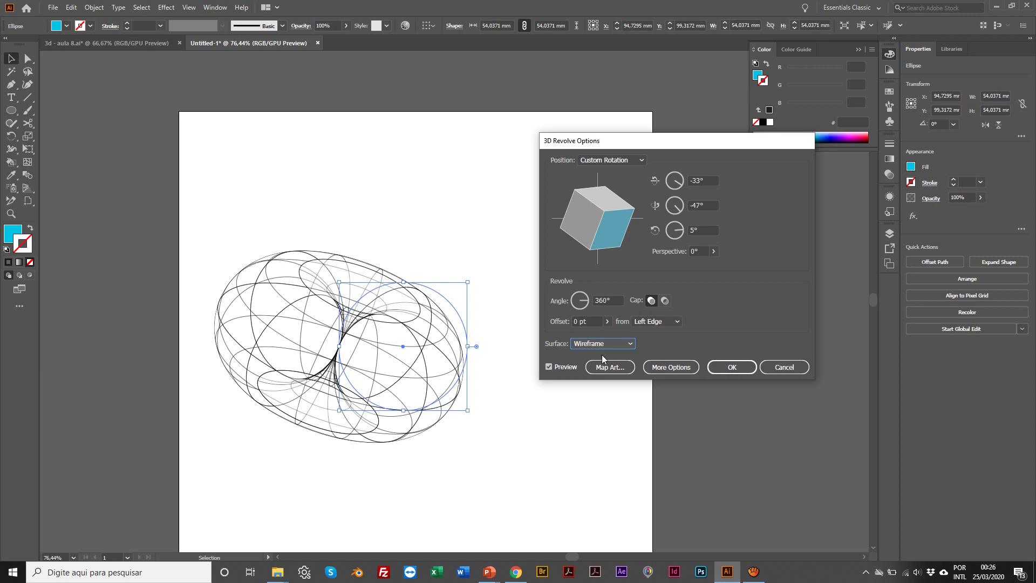
click(590, 345)
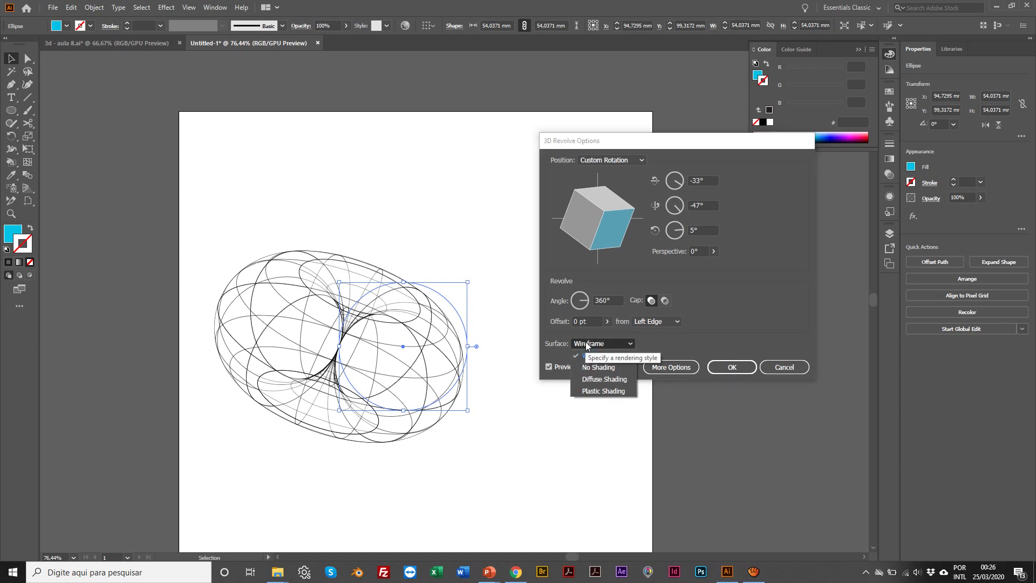
click(604, 391)
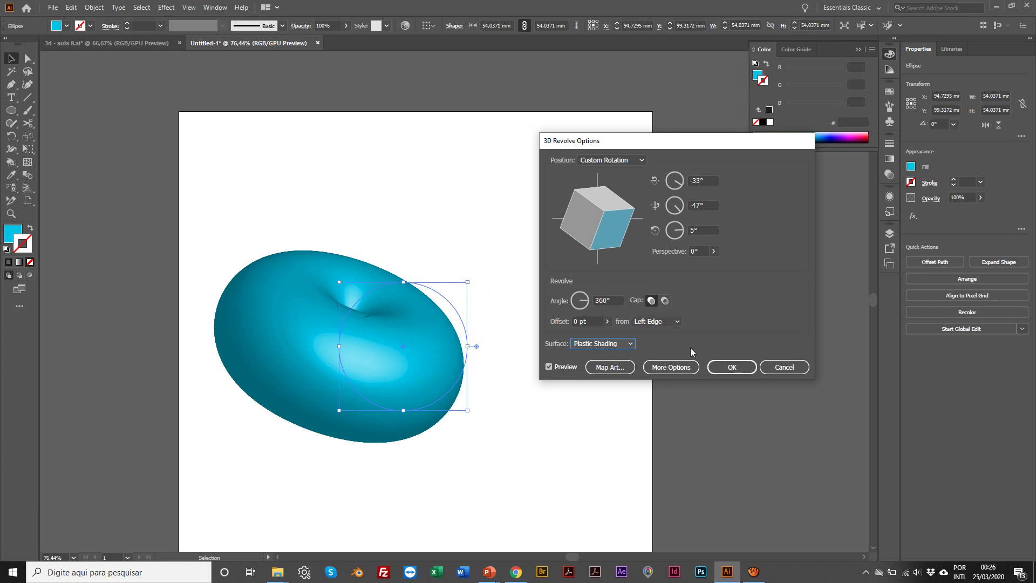
Step: Show the additional 3D Revolve options and reposition the light slightly lower and further right on the lighting sphere
click(673, 368)
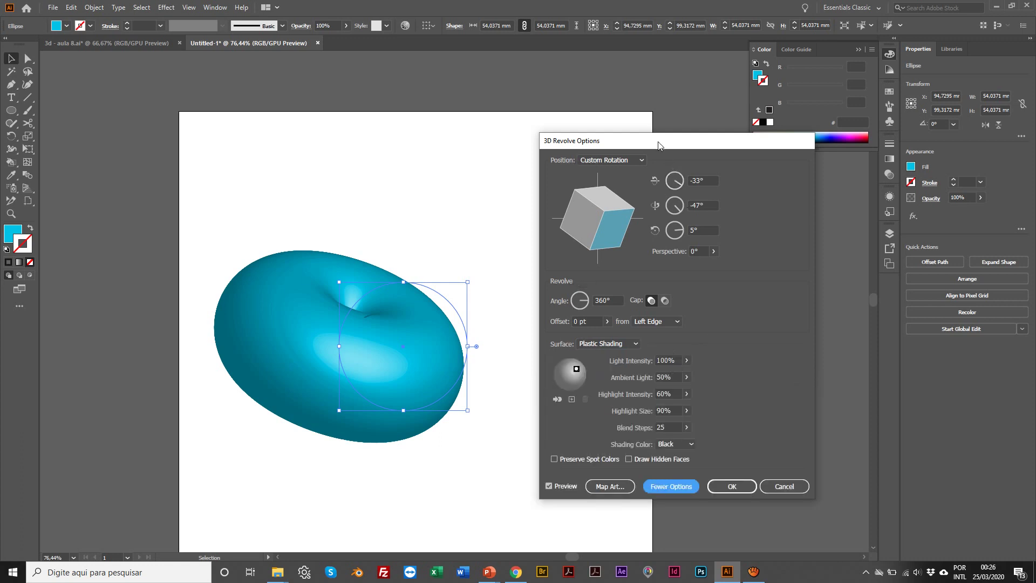
drag(658, 145, 660, 95)
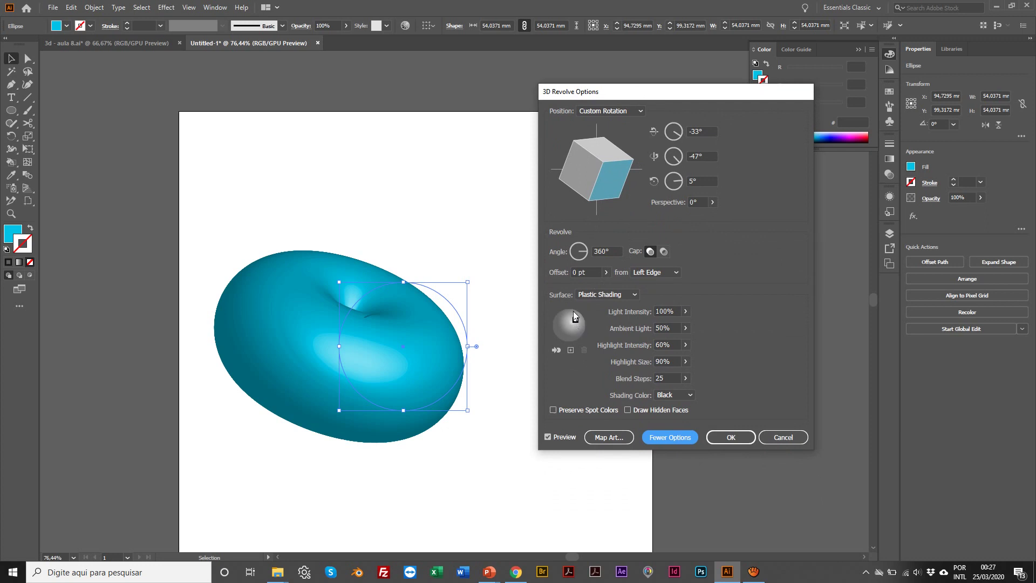
drag(575, 316, 579, 325)
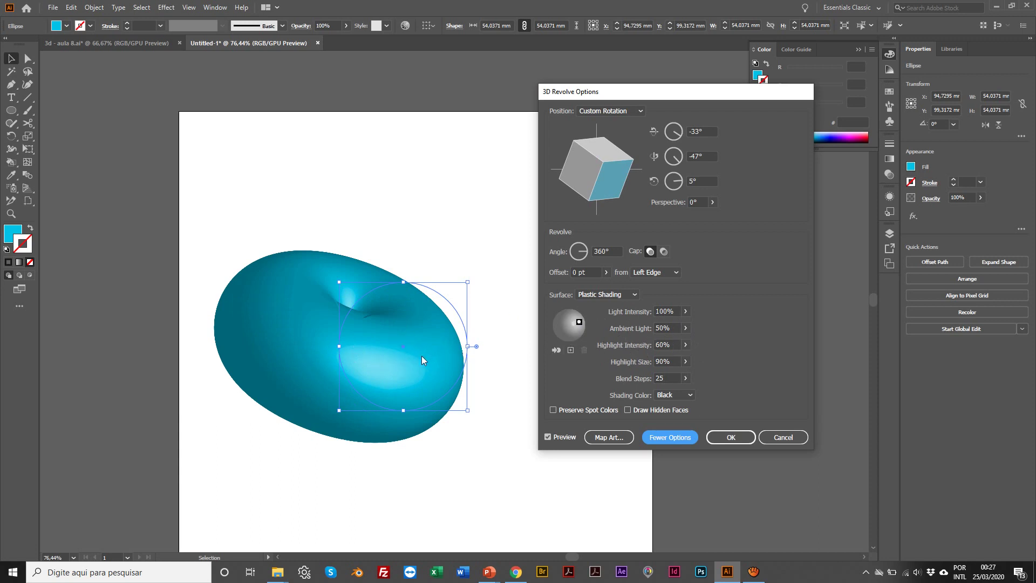
Step: Try a slightly stronger Highlight Intensity of 61% on the shape and set it back to 60%
click(686, 344)
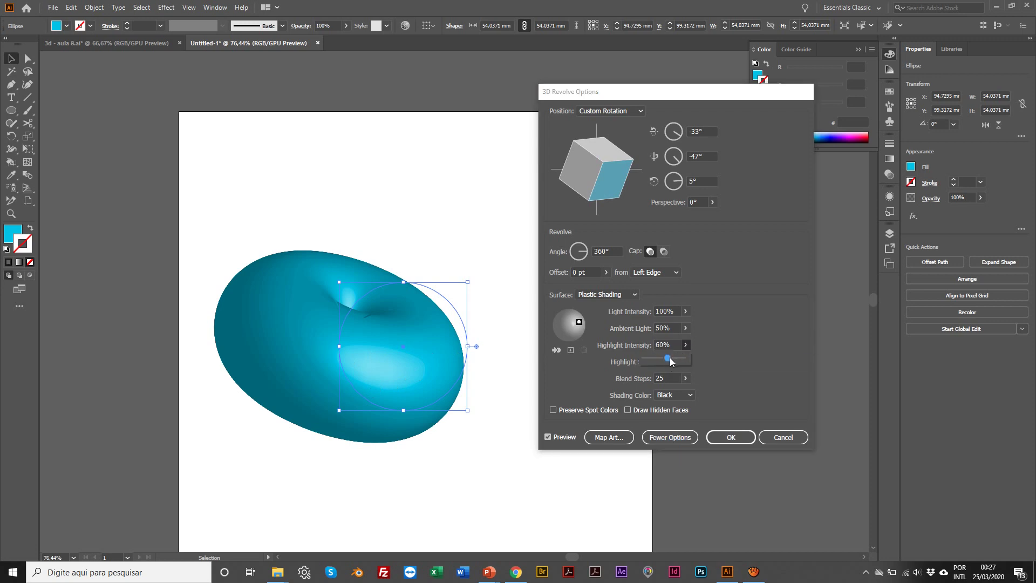
click(348, 355)
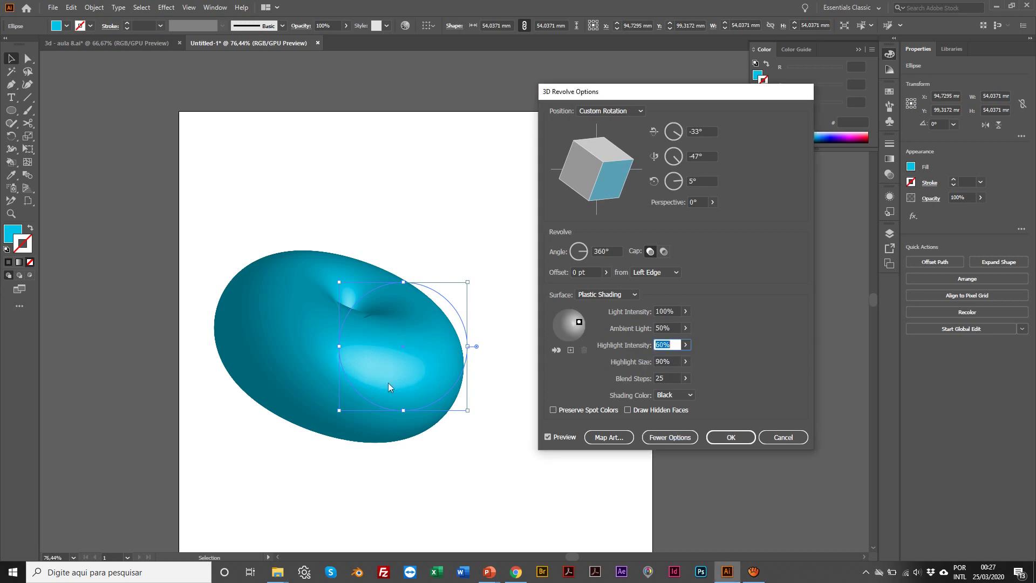
click(687, 345)
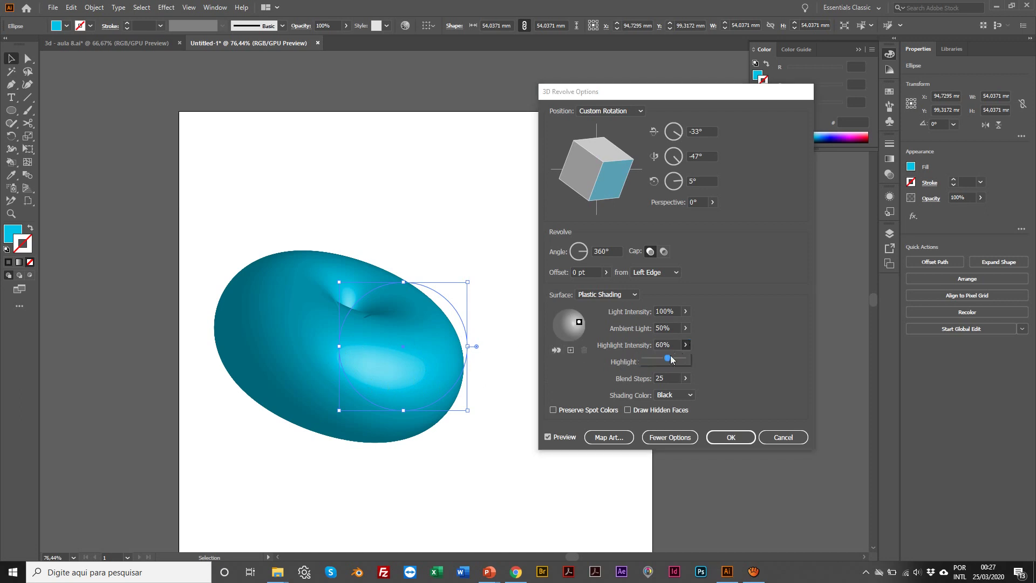
drag(668, 357, 676, 359)
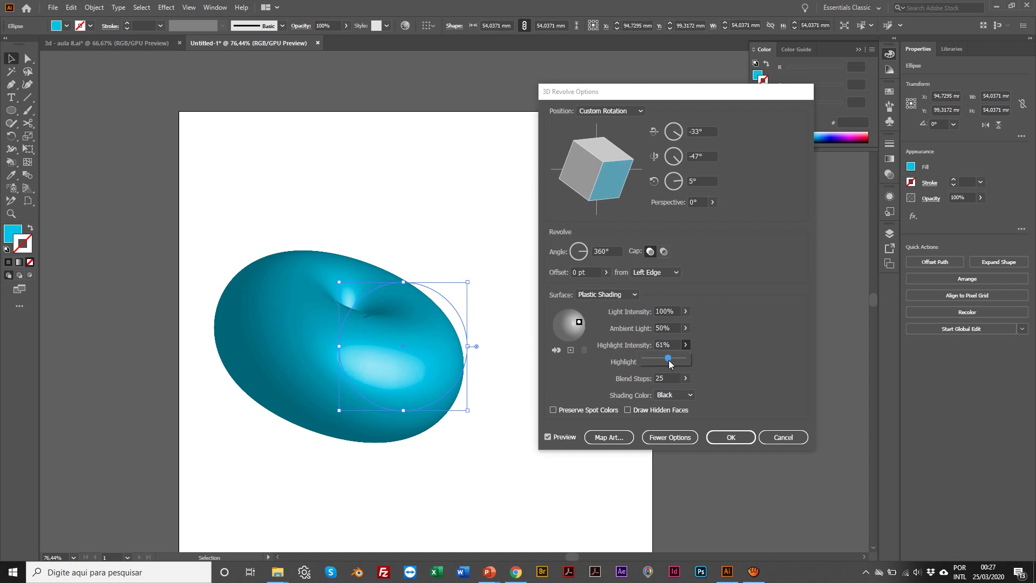
drag(667, 363, 671, 367)
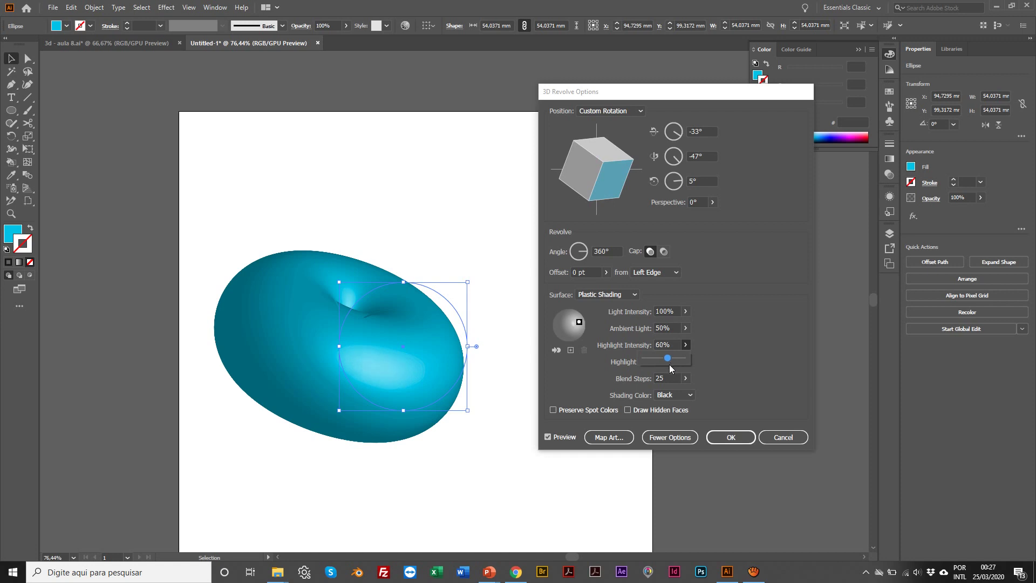
click(738, 336)
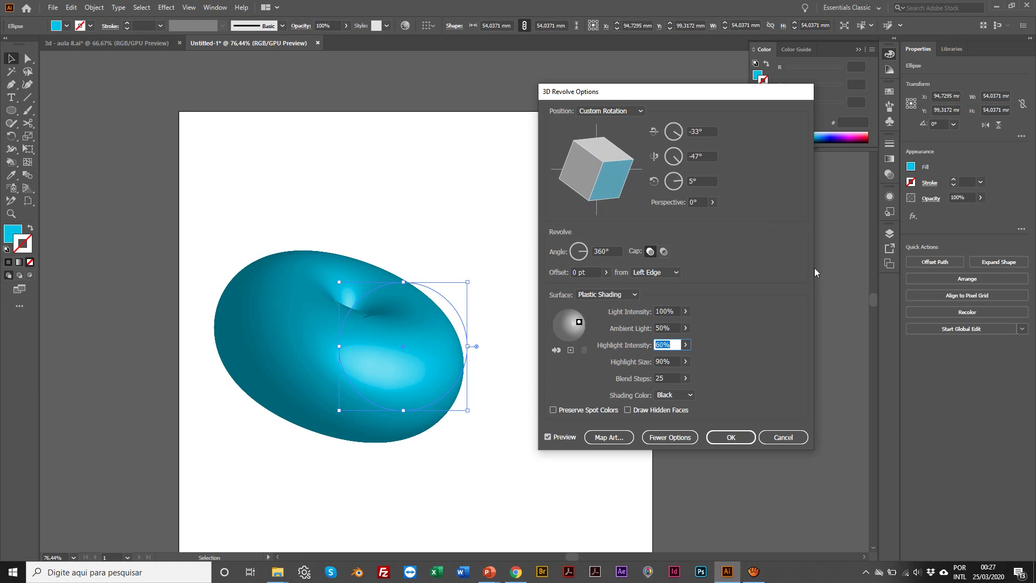
Step: Apply the 3D Revolve effect and move the resulting shape to about X 107 mm, Y 124 mm
click(718, 438)
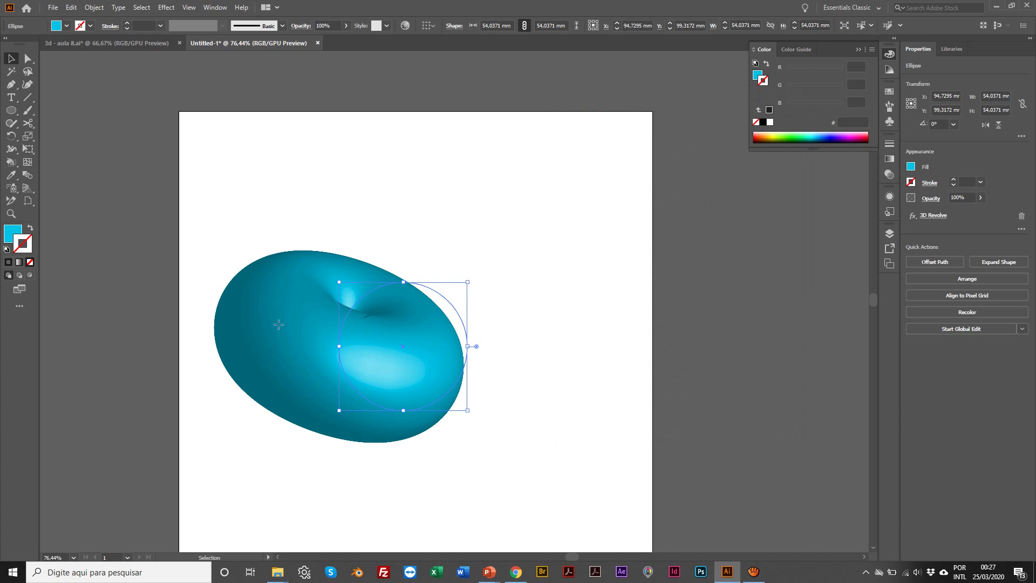
drag(277, 325, 308, 384)
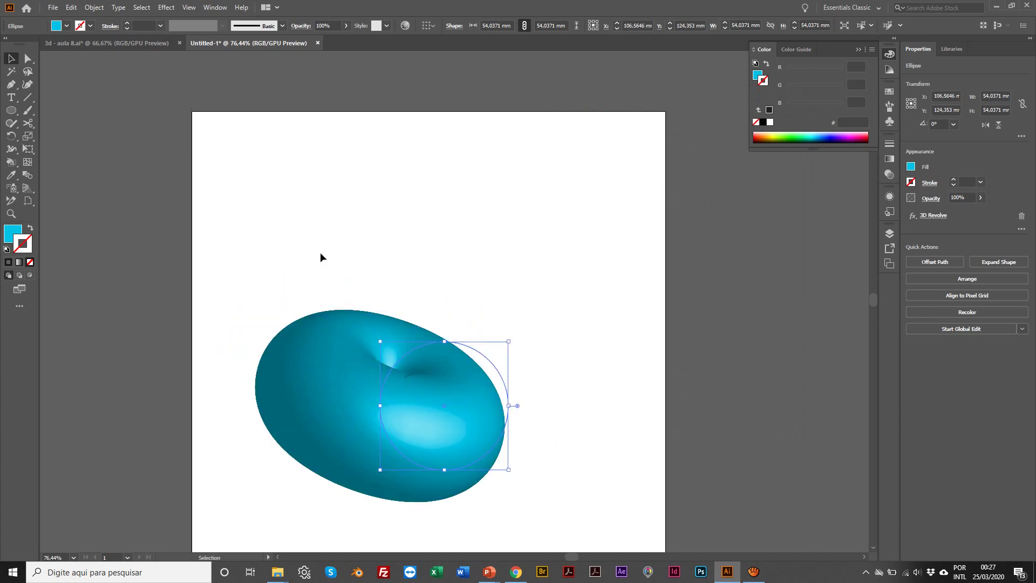
click(323, 239)
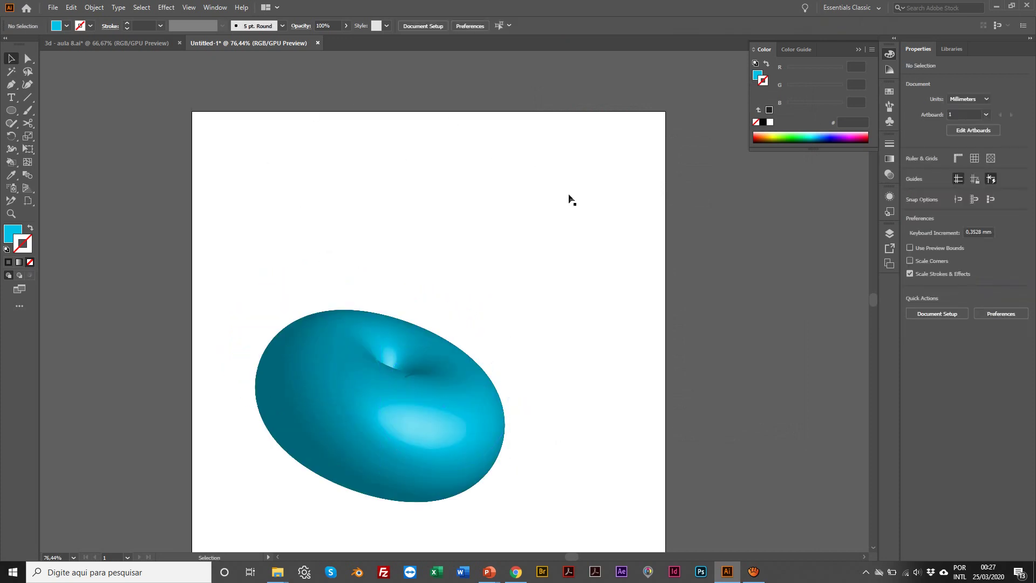
Step: Draw a rectangle about 9 mm wide and 55 mm high above the 3D shape and fill it with orange E78900
click(7, 232)
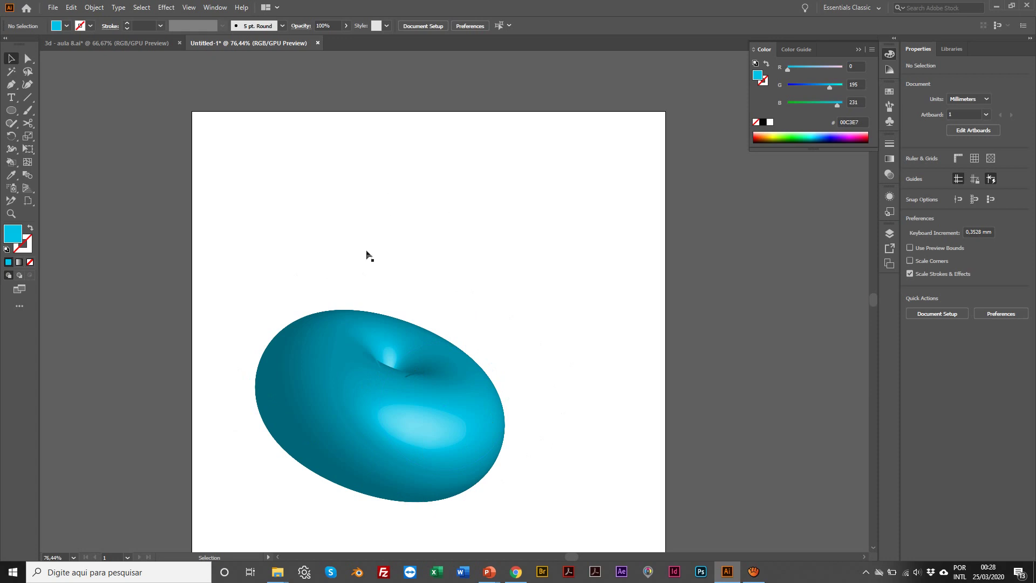
click(11, 111)
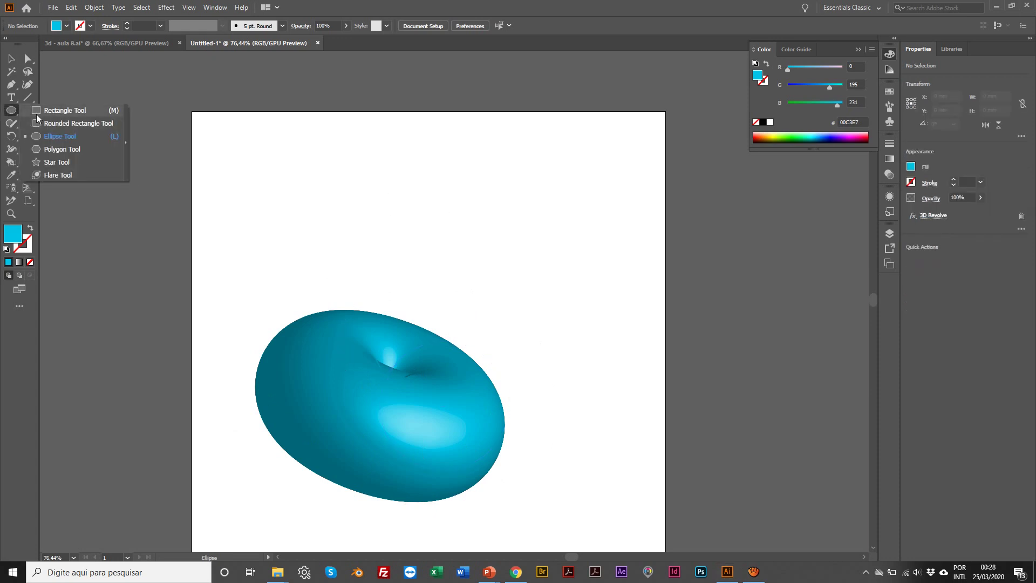
click(37, 111)
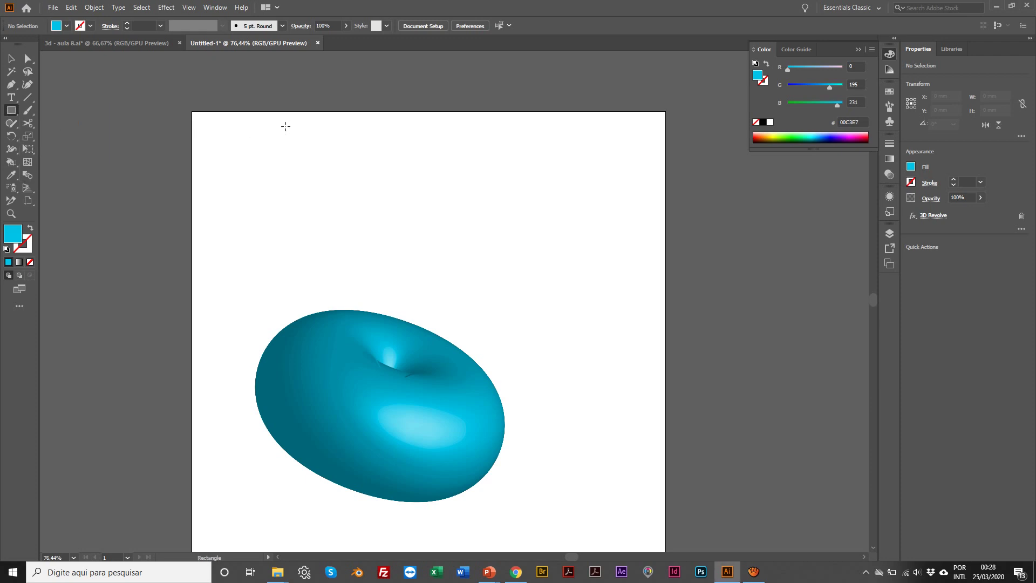
drag(286, 126, 308, 256)
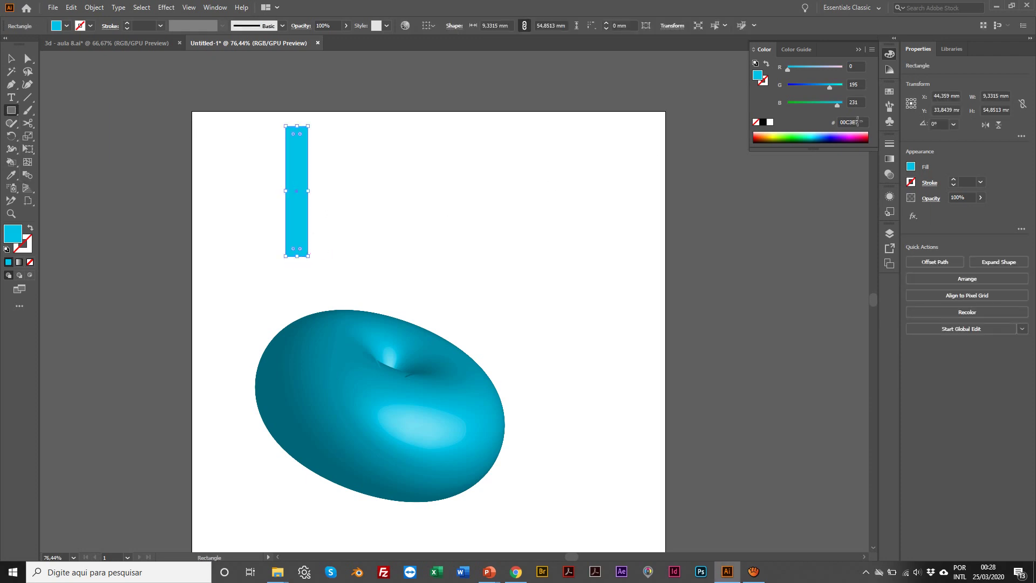
click(764, 135)
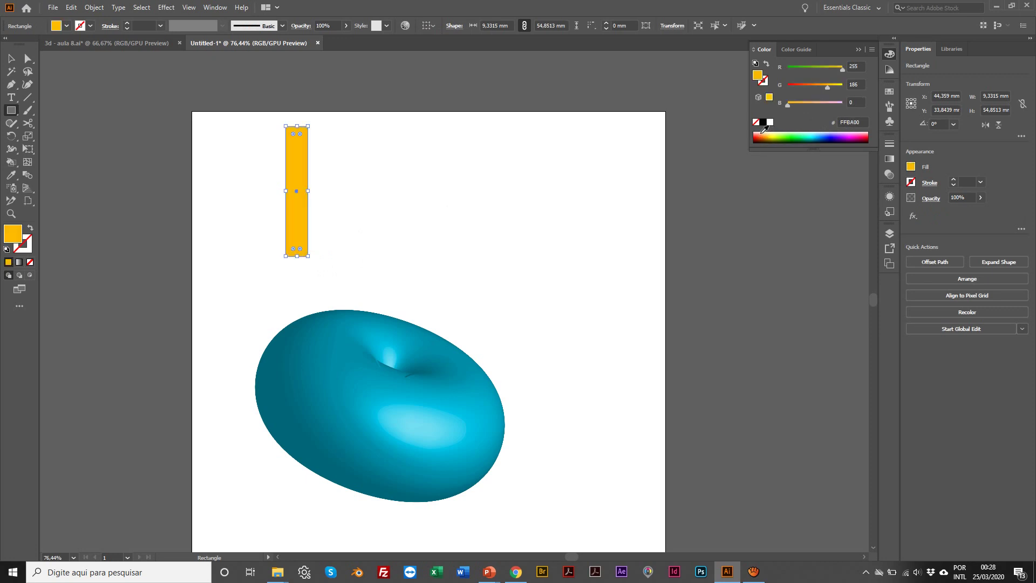
drag(763, 133, 766, 136)
Step: Narrow the orange rectangle to about 7 mm wide and shift it slightly left and down on the artboard
click(11, 58)
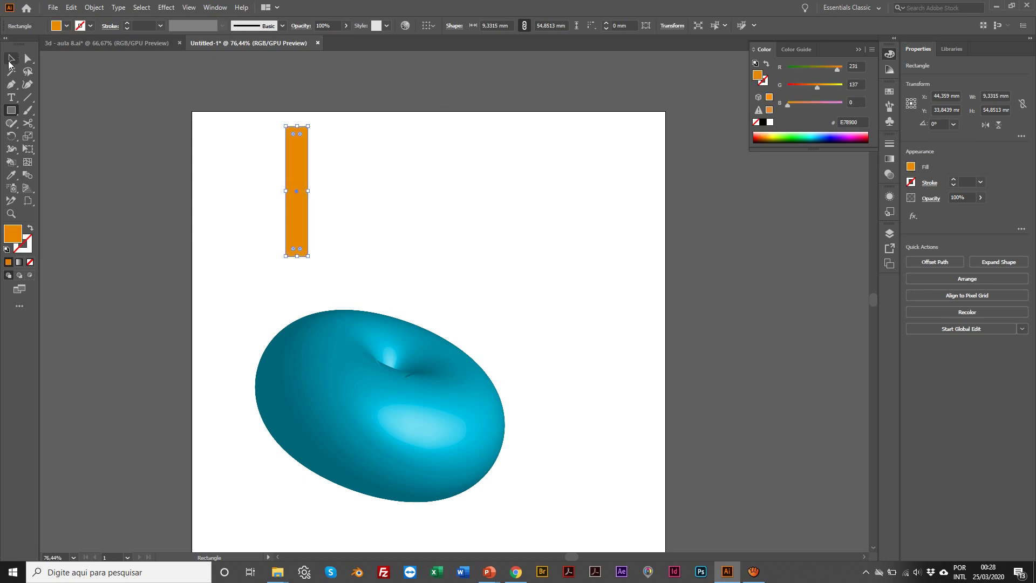
drag(300, 162, 296, 196)
click(254, 180)
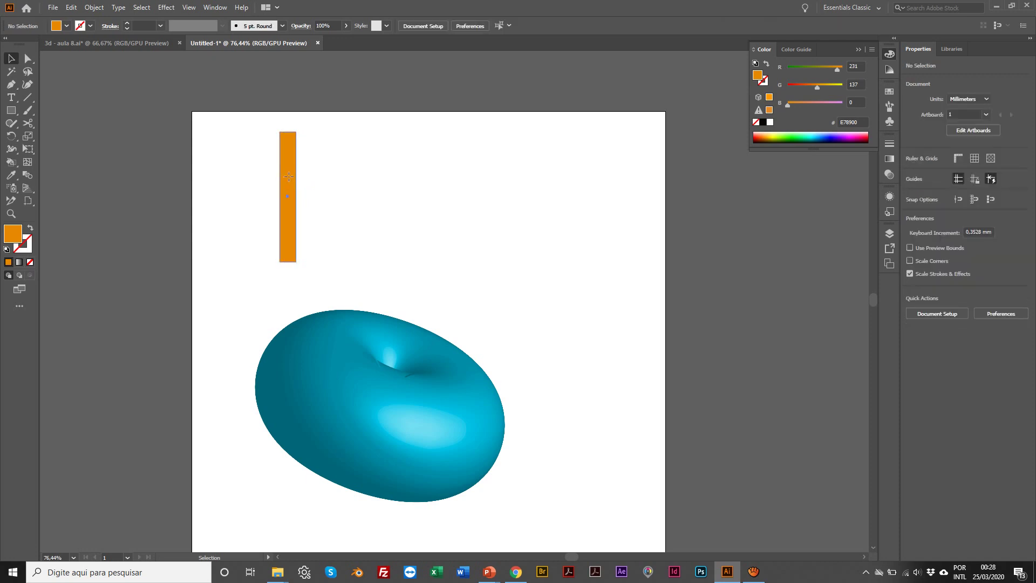
Step: Duplicate the orange rectangle a short distance to its right and repeat the copy until there are twelve evenly spaced stripes
drag(289, 176, 318, 174)
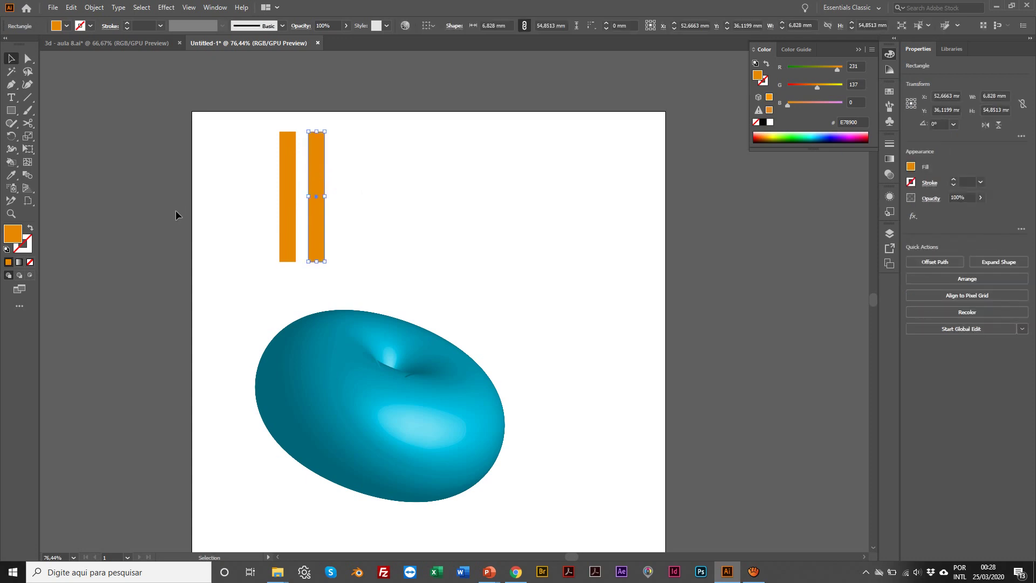
key(ctrl+d)
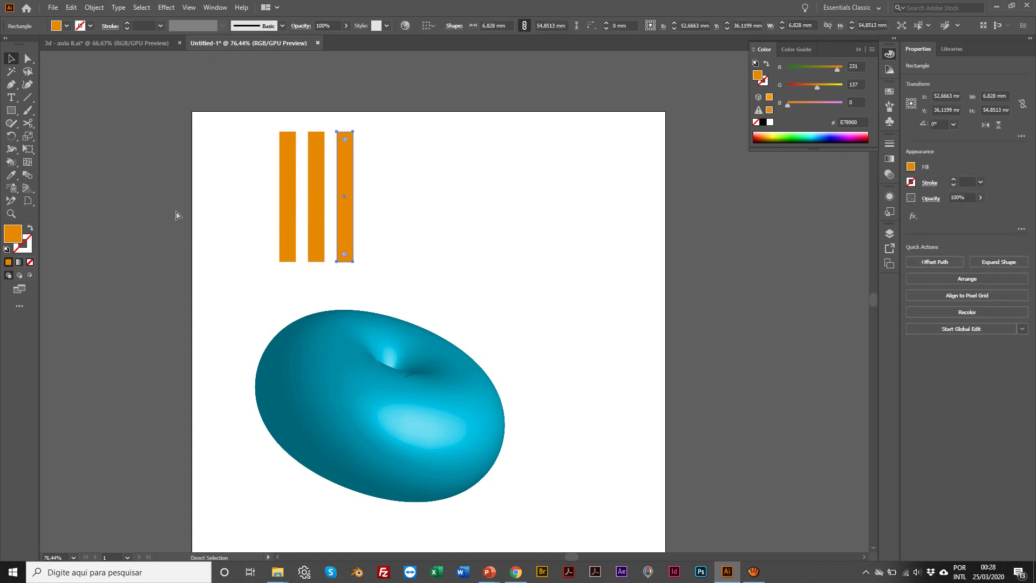
key(ctrl+d)
key(ctrl+d)
key(ctrl+d)
key(ctrl+d)
key(ctrl+d)
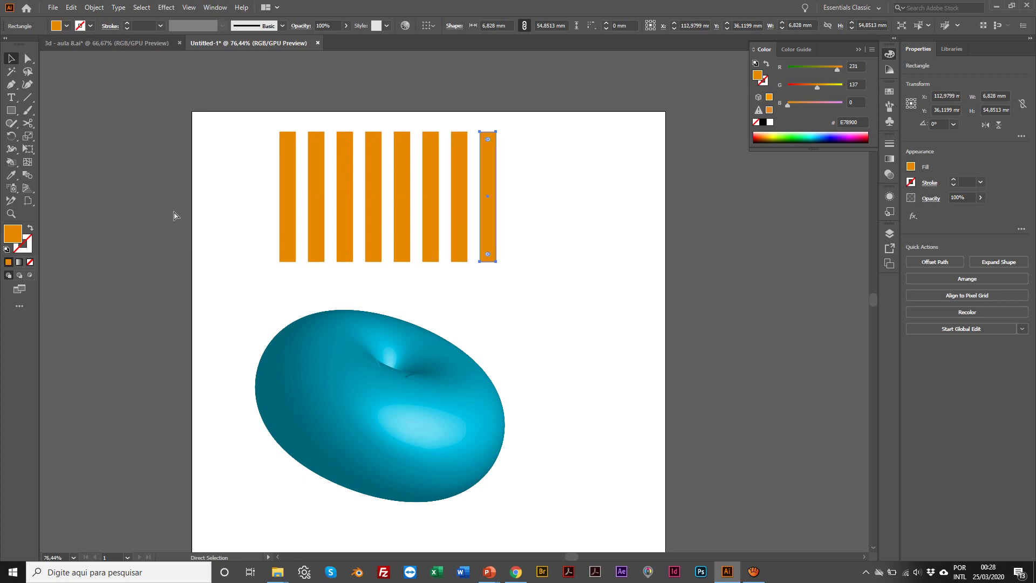
key(ctrl+d)
key(ctrl+d)
key(ctrl+d)
key(ctrl+d)
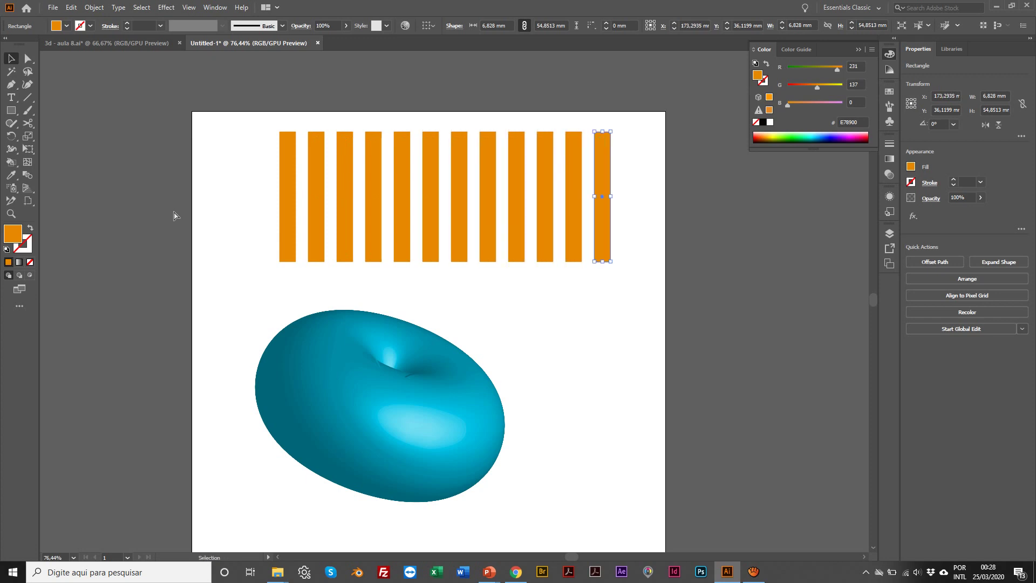
Step: Group all twelve orange stripes and move the group slightly left and down above the 3D shape
click(174, 139)
scroll(173, 139, right, 1)
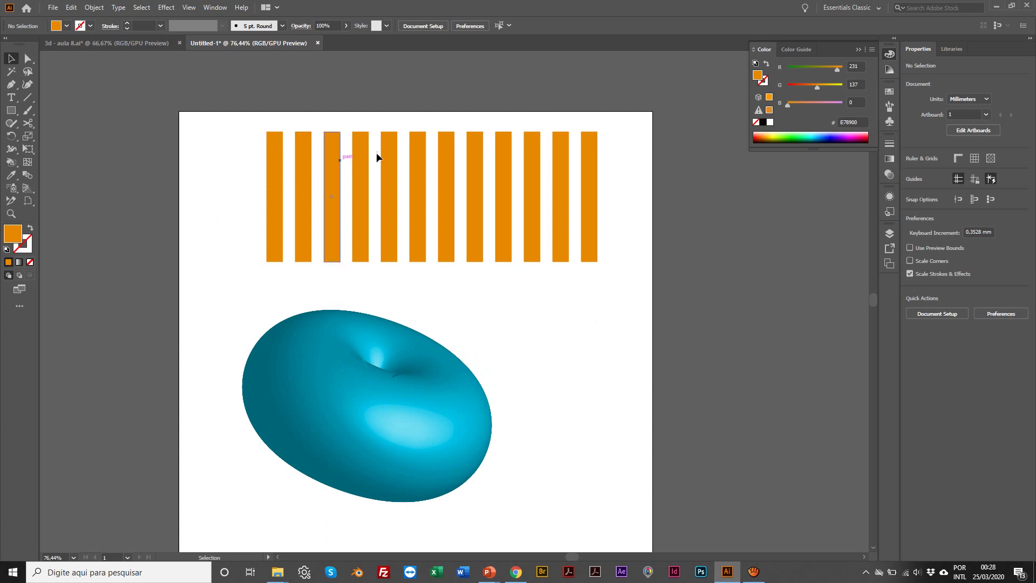
drag(247, 131, 545, 173)
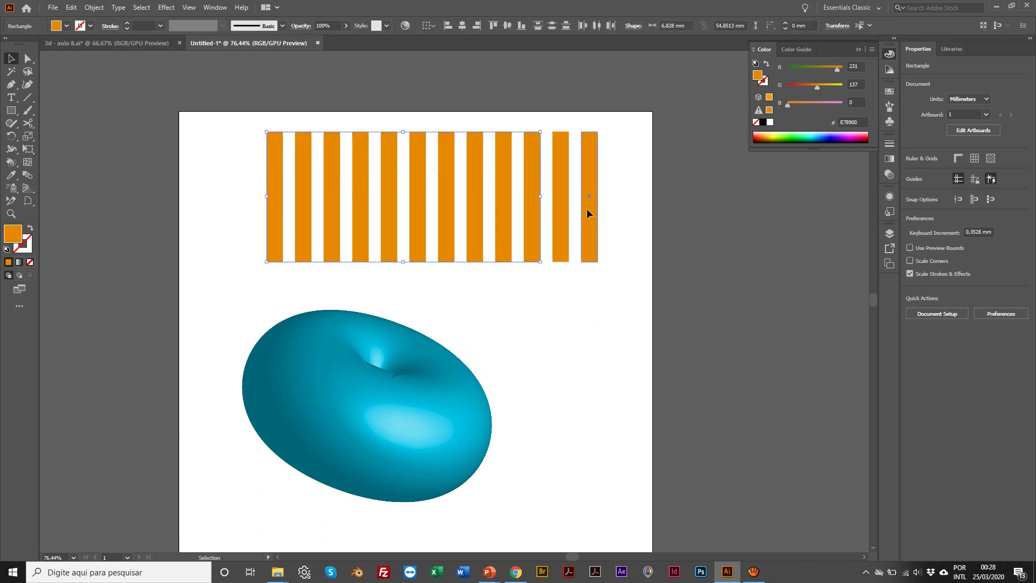
drag(586, 211, 254, 139)
click(633, 242)
scroll(634, 246, down, 1)
scroll(634, 246, left, 1)
key(ctrl+z)
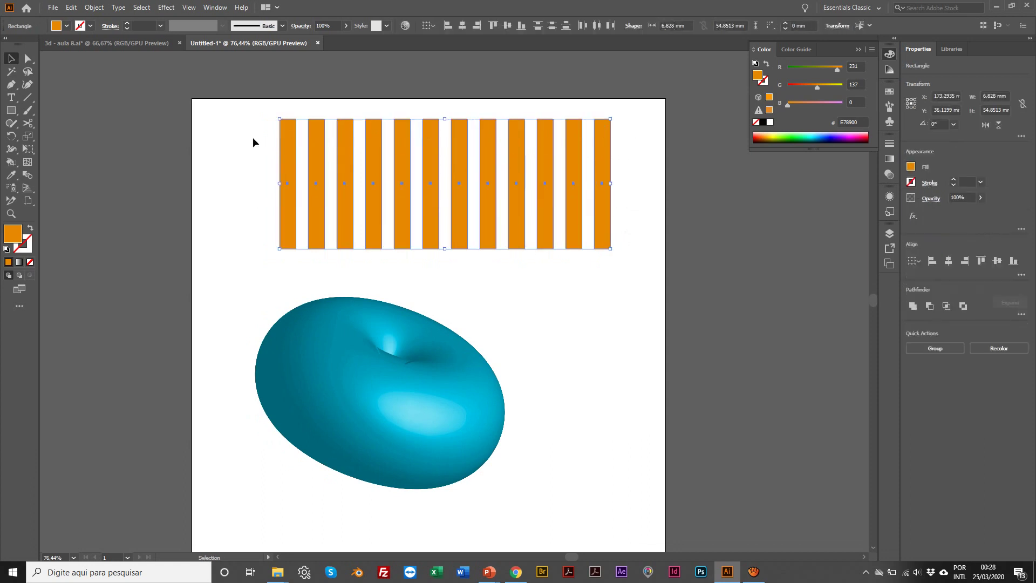
key(ctrl+g)
drag(345, 143, 326, 150)
scroll(507, 296, up, 1)
click(529, 324)
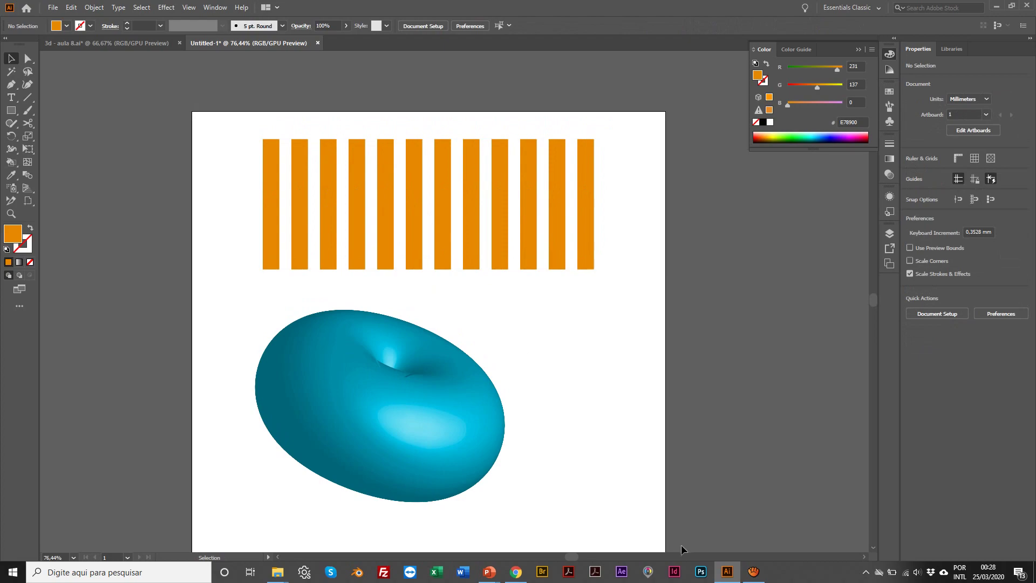
Step: Switch to the PowerPoint slideshow with the list of the lesson's skills
mouse_move(490, 571)
click(531, 526)
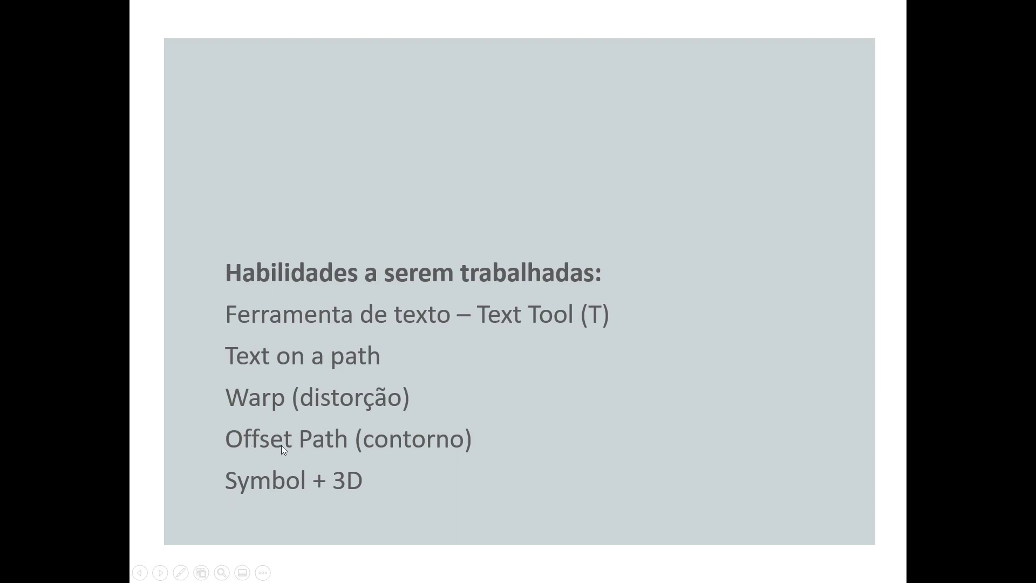
Step: Switch from the slideshow back to the Illustrator document with the orange stripes and the 3D shape
key(alt+Tab)
key(alt+Tab)
key(alt+Tab)
key(alt+Tab)
key(alt+Tab)
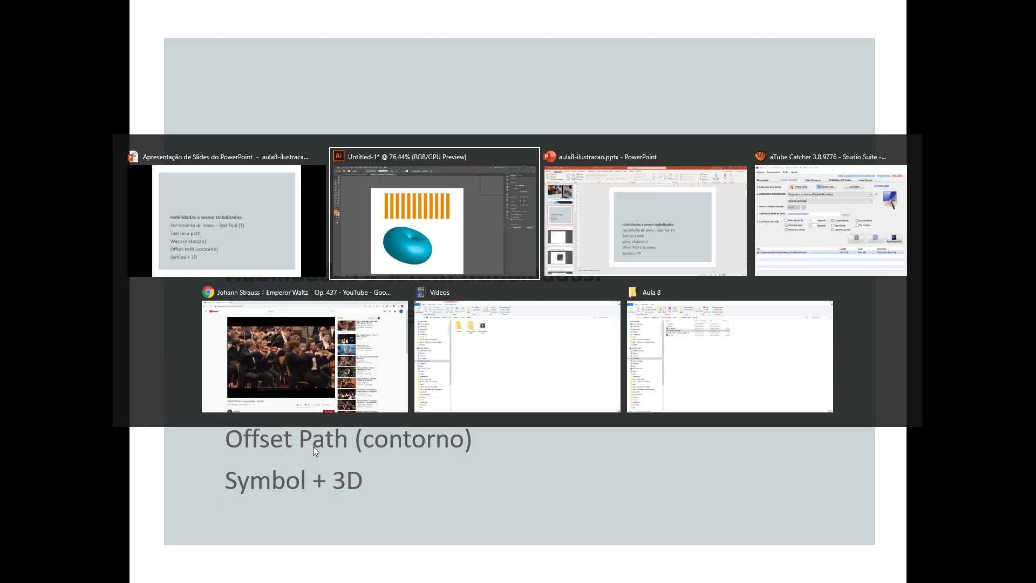
key(alt+Tab)
key(alt+Tab)
key(alt+Tab)
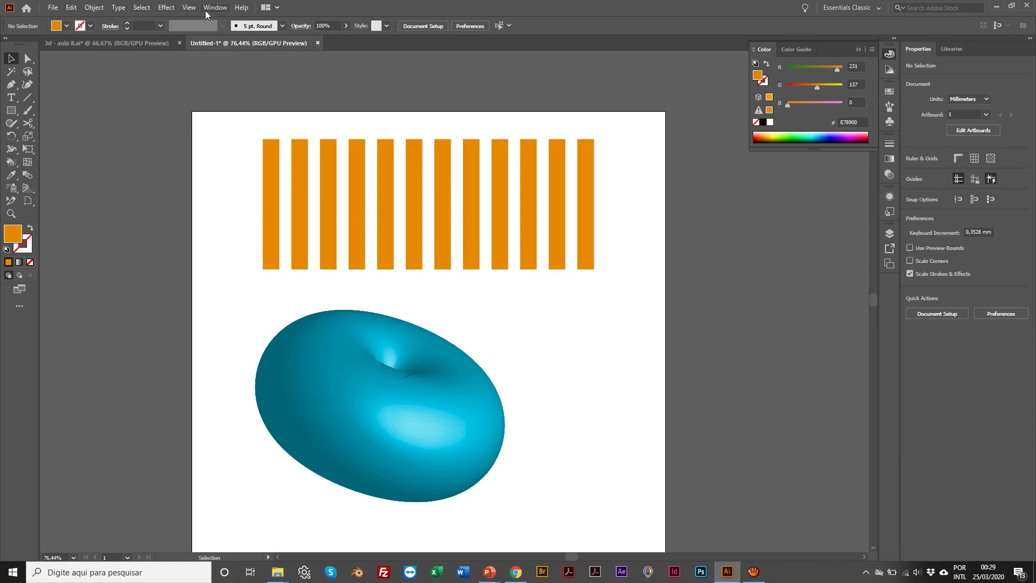
Step: Show the Symbols panel and extend it downward to make room for more symbols
click(210, 9)
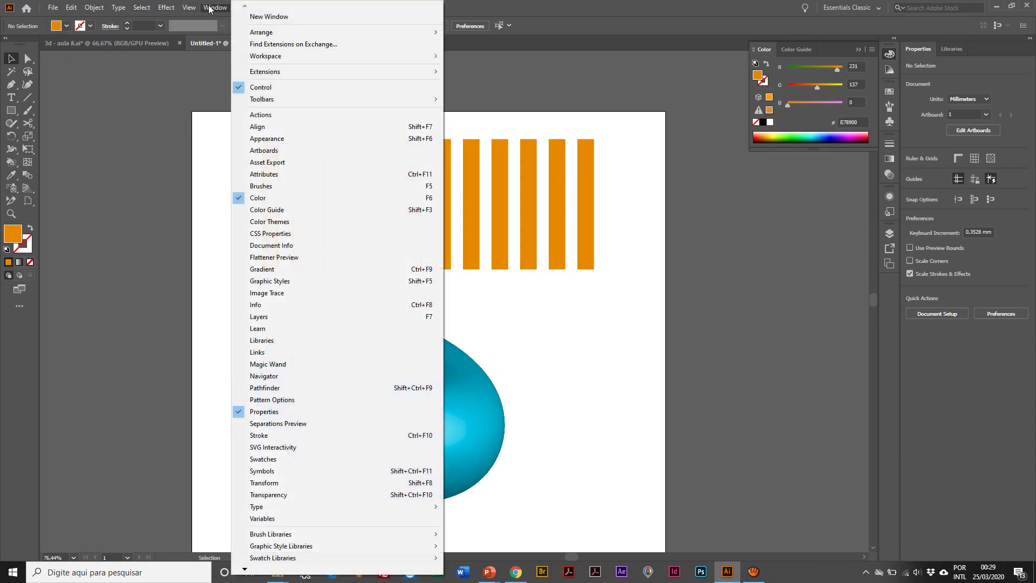
click(277, 471)
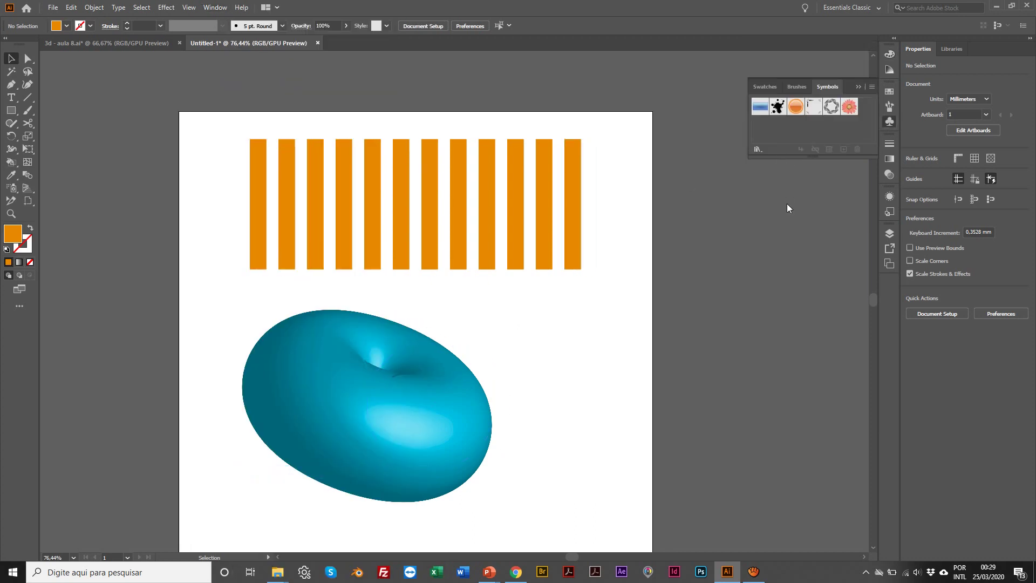
drag(782, 155, 789, 261)
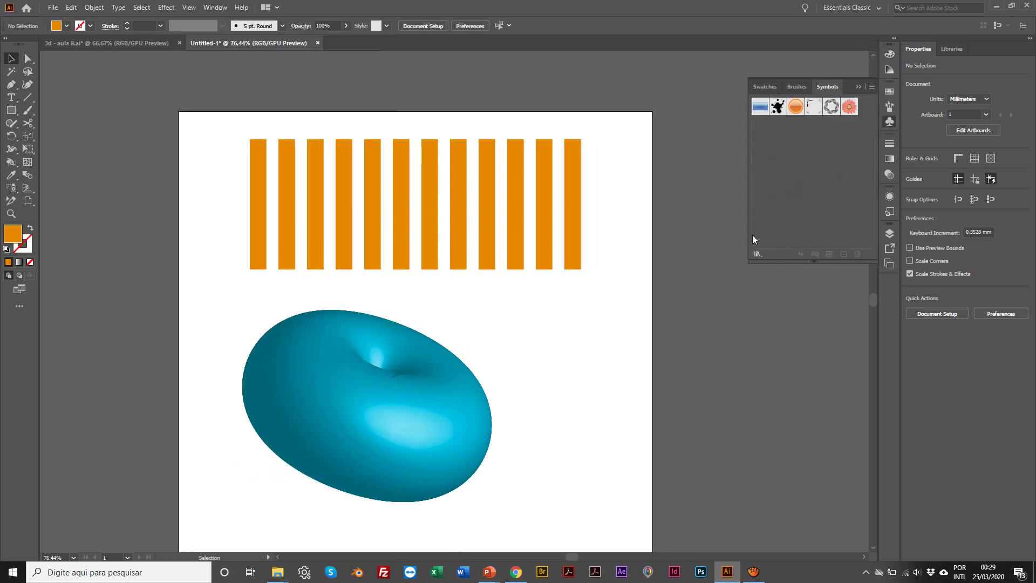
Step: Try out the Diamond Trillian 1 symbol from the Heirloom library beside the artboard, enlarged to about 15 × 29 mm, and delete the instance
click(758, 254)
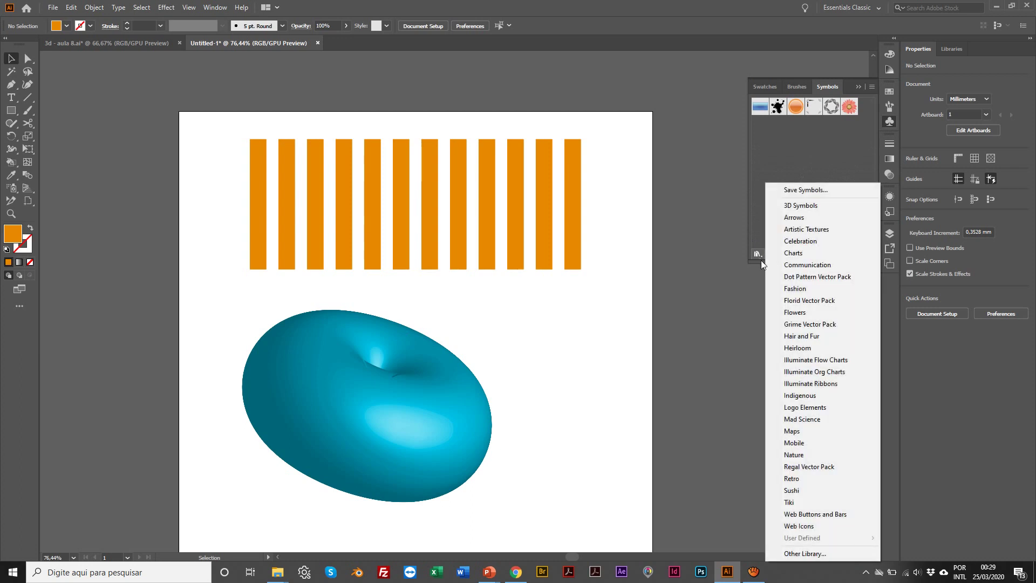
click(788, 347)
drag(506, 288, 723, 388)
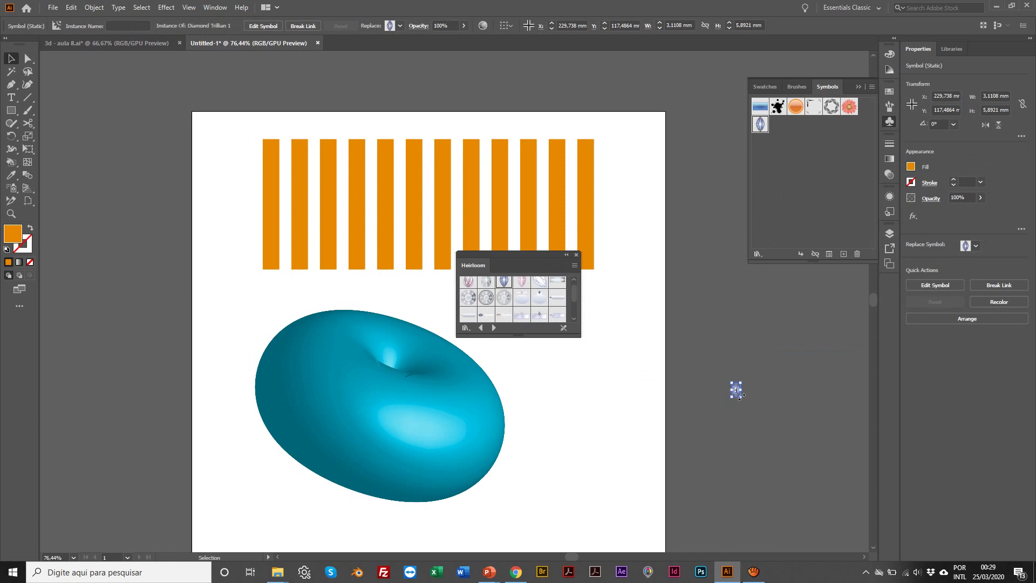
key(s)
drag(760, 416, 849, 503)
key(v)
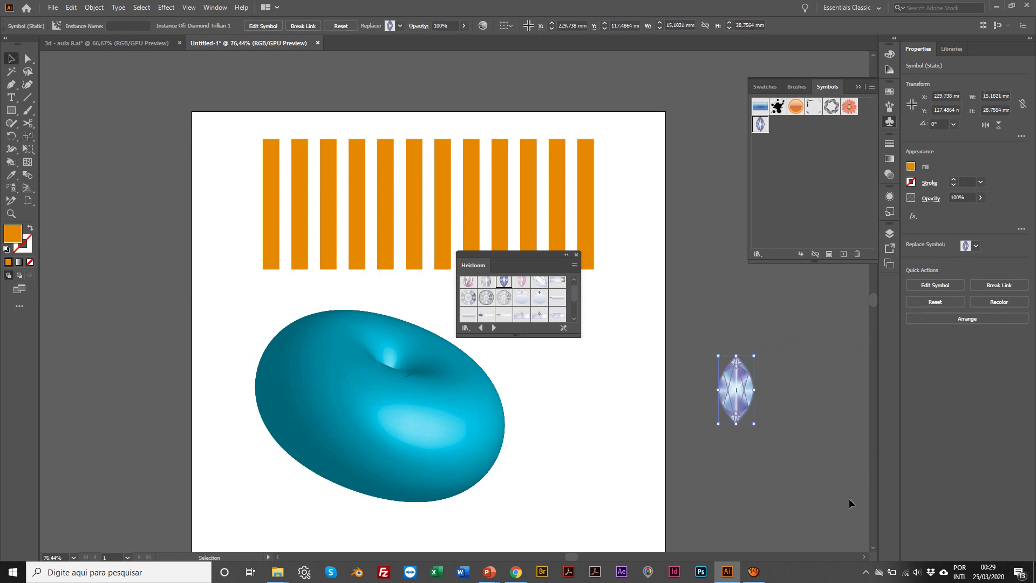
click(583, 381)
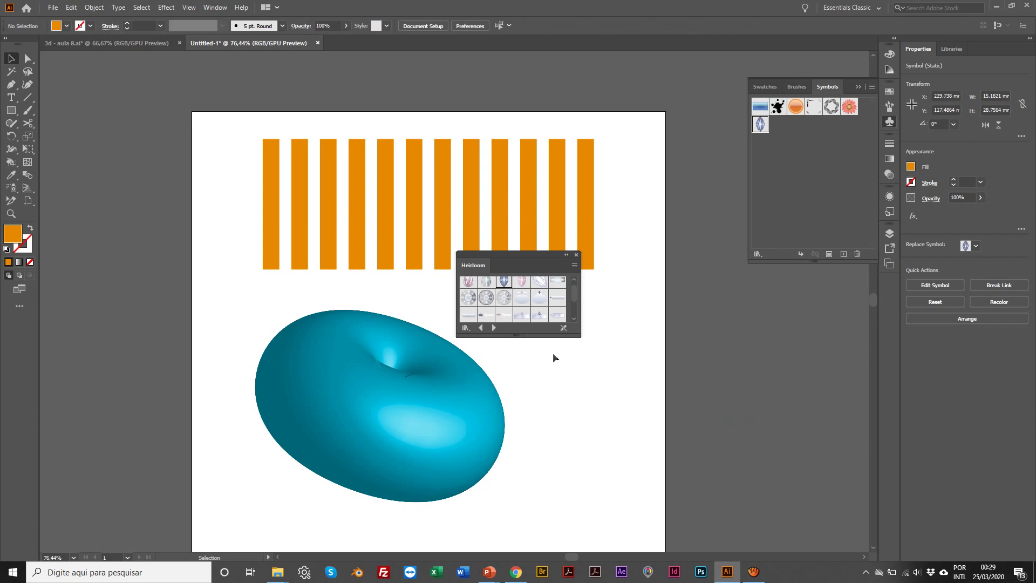
click(577, 255)
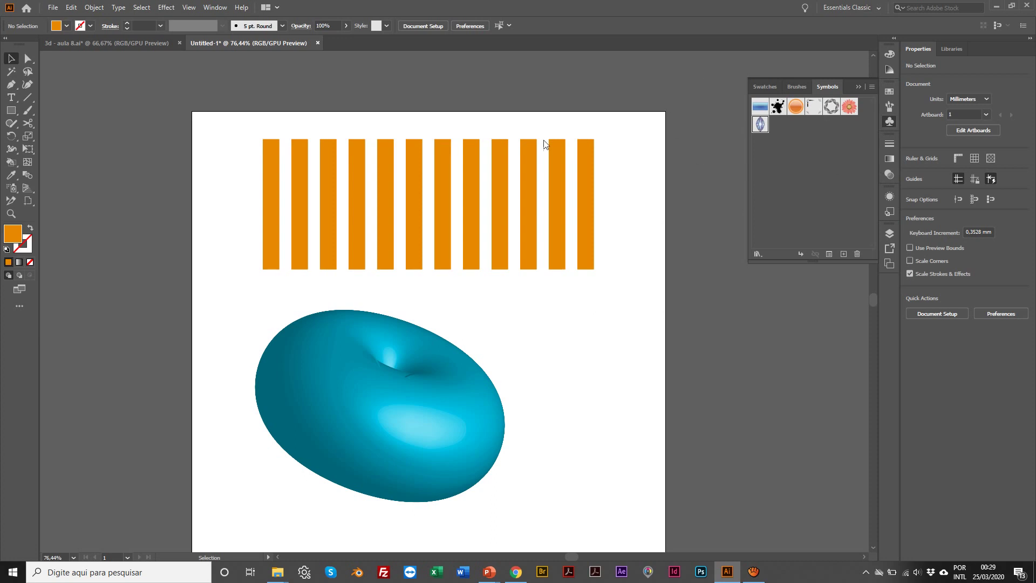
Step: Save the grouped orange stripes as a new dynamic Movie Clip symbol named Barras
scroll(501, 92, left, 1)
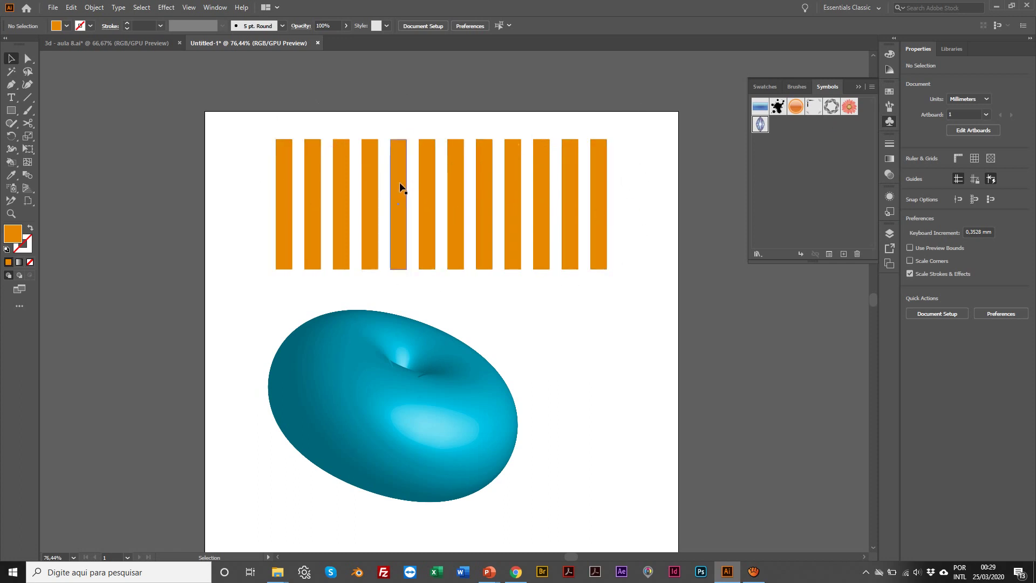
drag(400, 184, 779, 148)
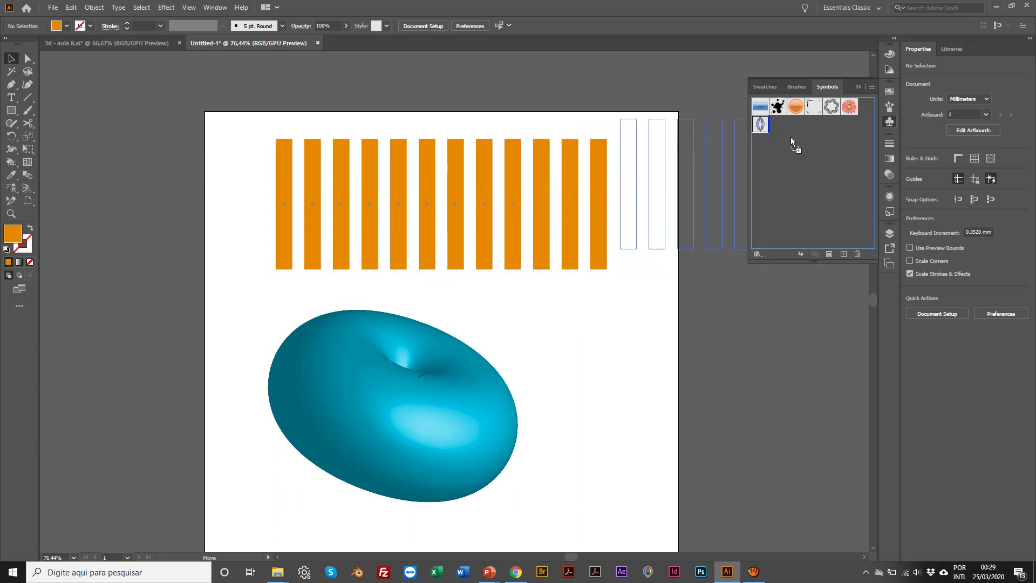
drag(791, 138, 791, 138)
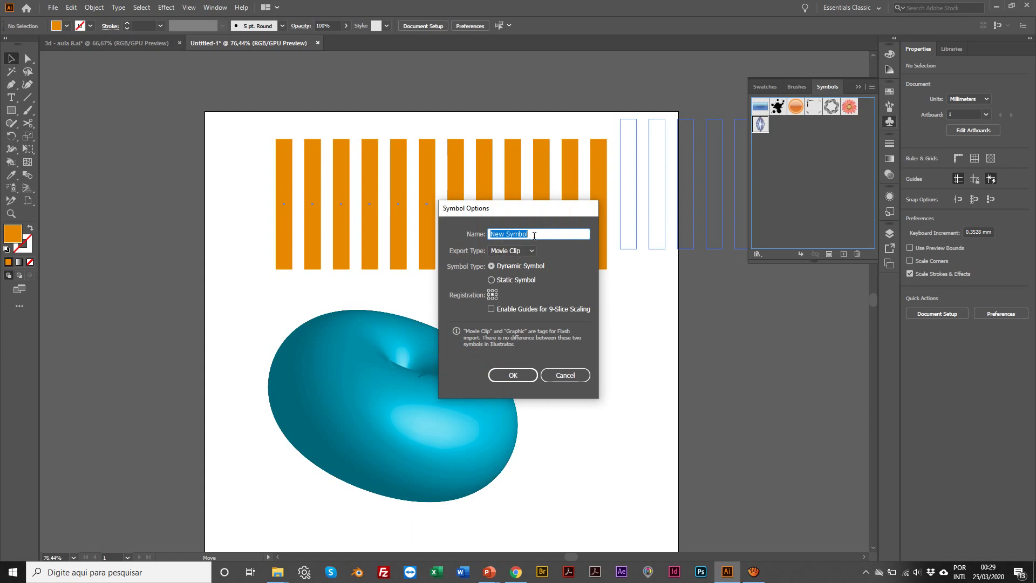
text(barras)
click(502, 375)
Step: Move the cyan 3D shape slightly down and show its attributes in an enlarged Appearance panel
scroll(754, 154, left, 1)
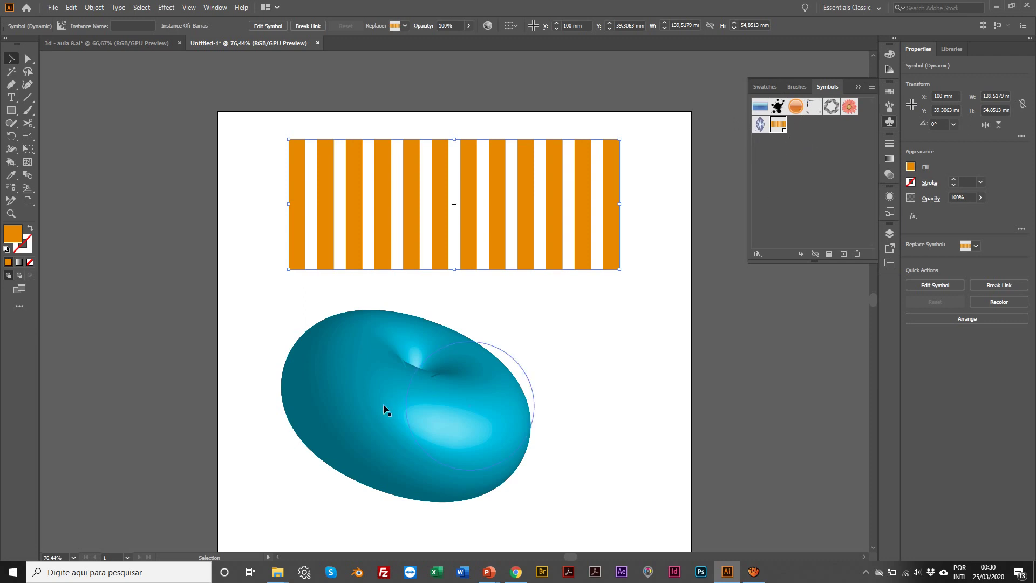
drag(386, 409, 385, 420)
scroll(595, 400, left, 2)
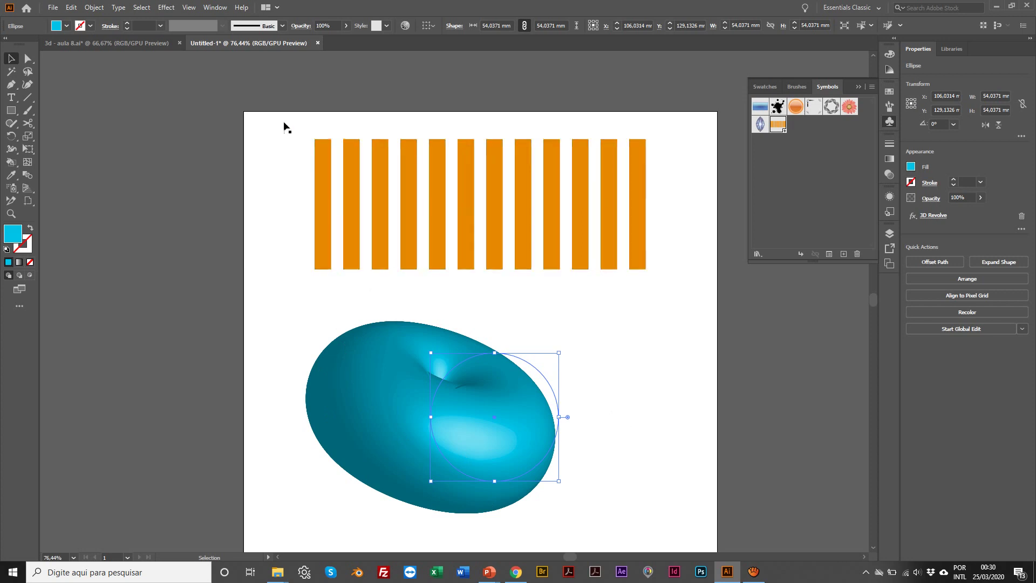
click(212, 8)
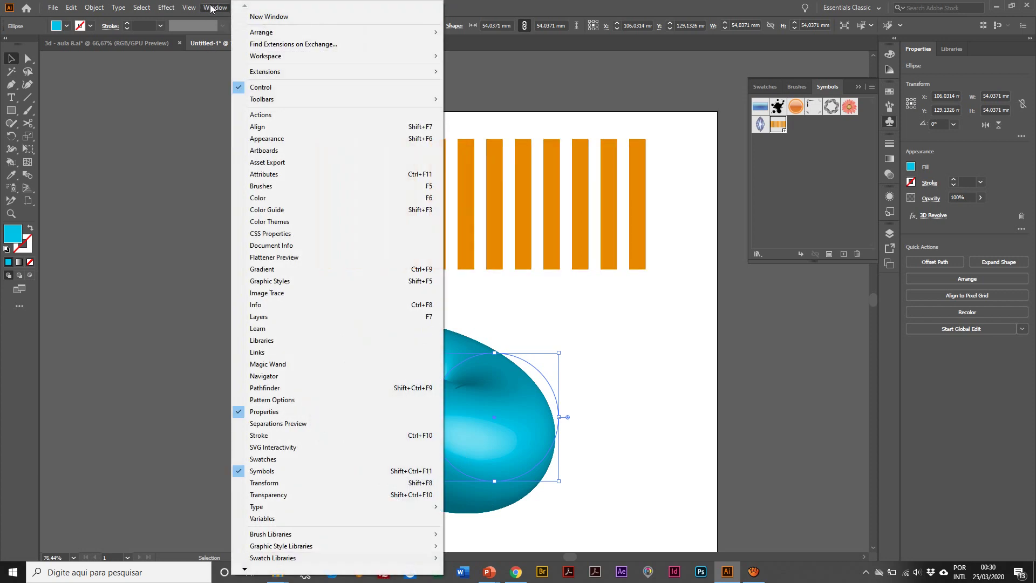
click(282, 142)
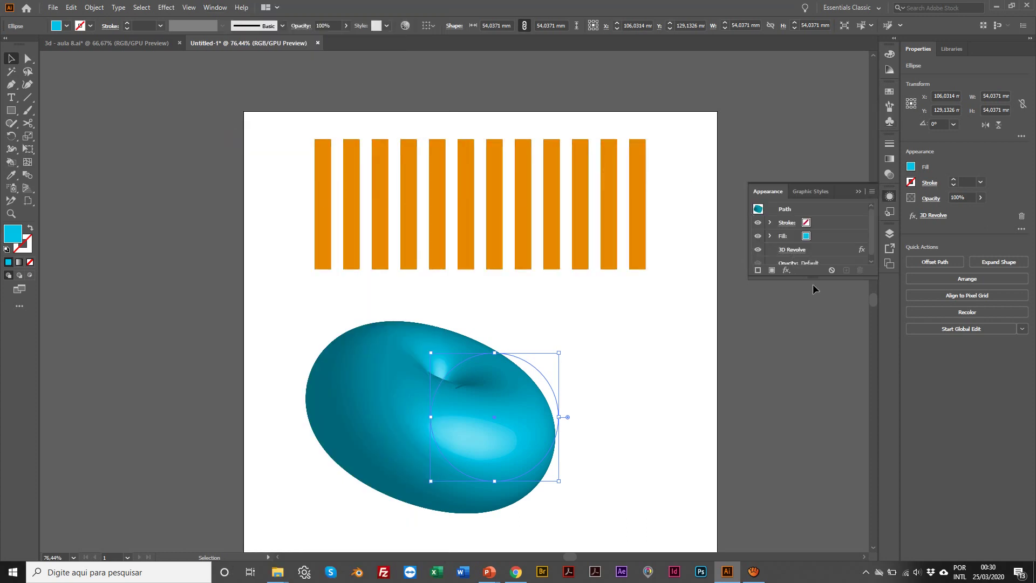
drag(811, 280, 812, 336)
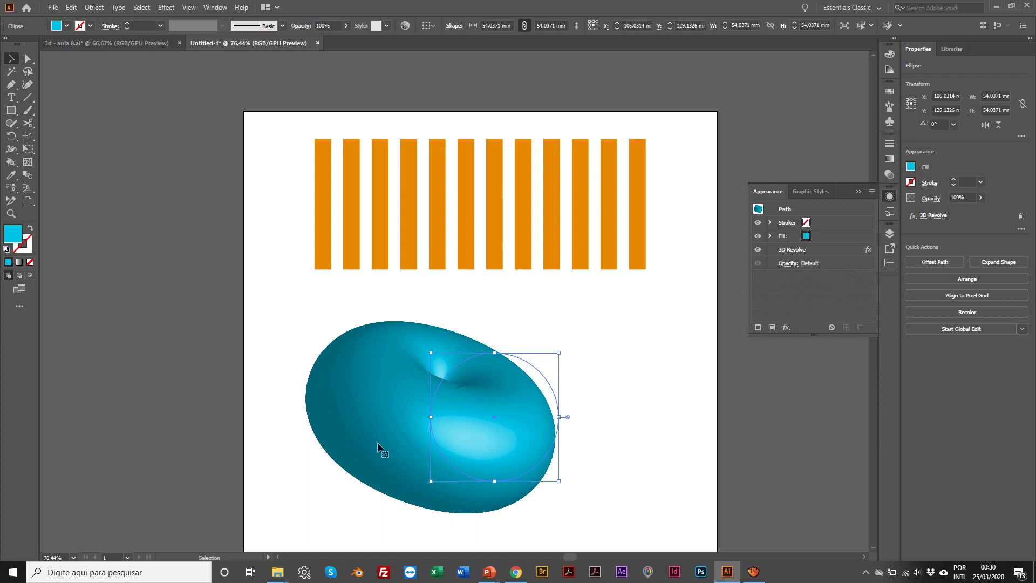
Step: Edit the shape's 3D Revolve effect and map the Barras symbol onto its surface as art
scroll(378, 443, right, 1)
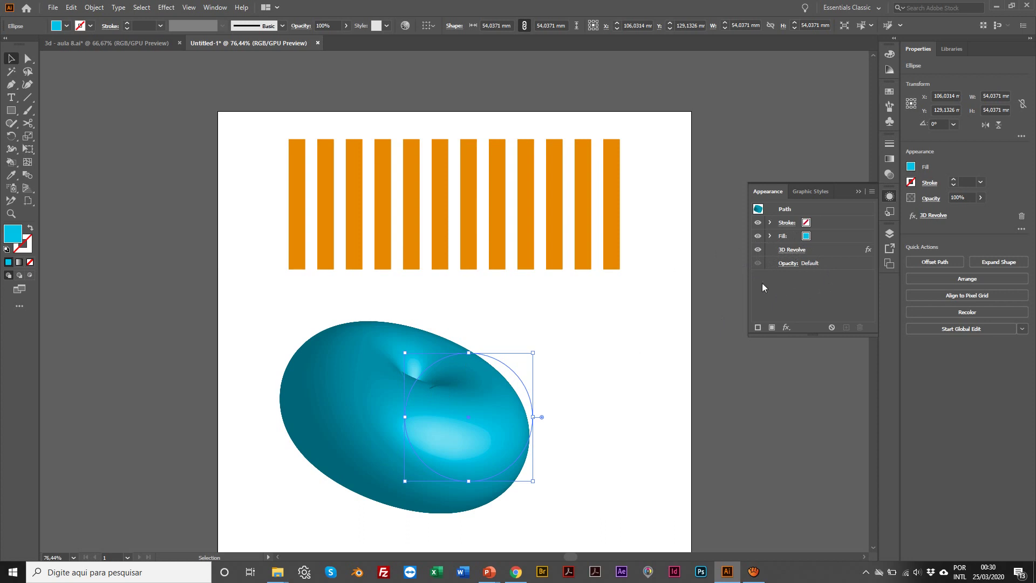
click(792, 251)
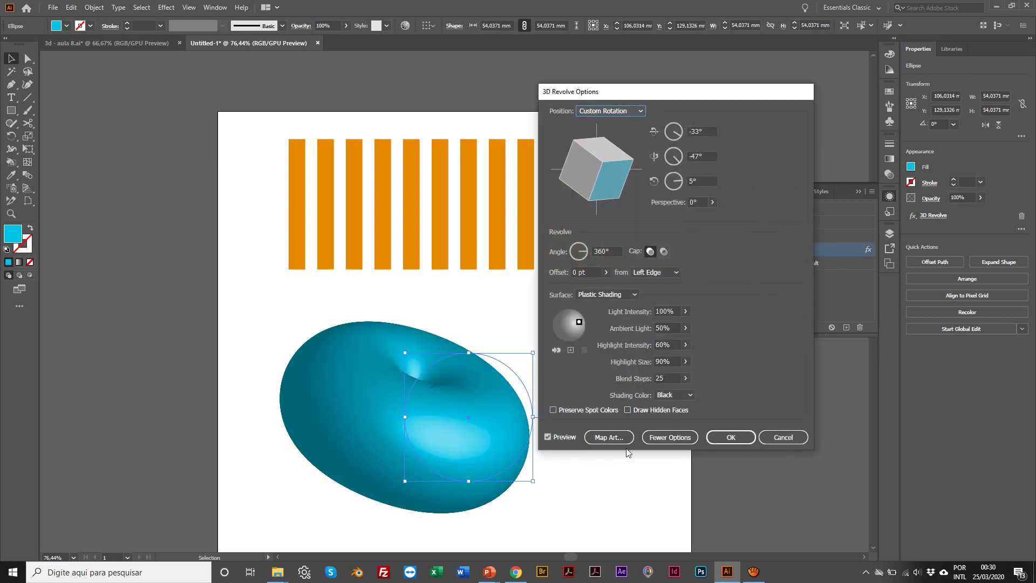
click(600, 439)
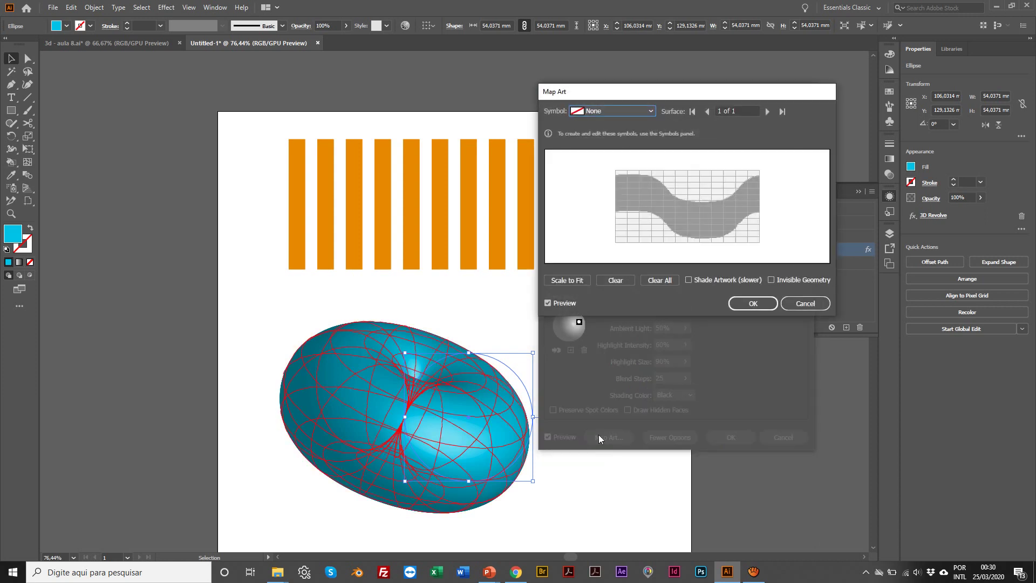
click(597, 111)
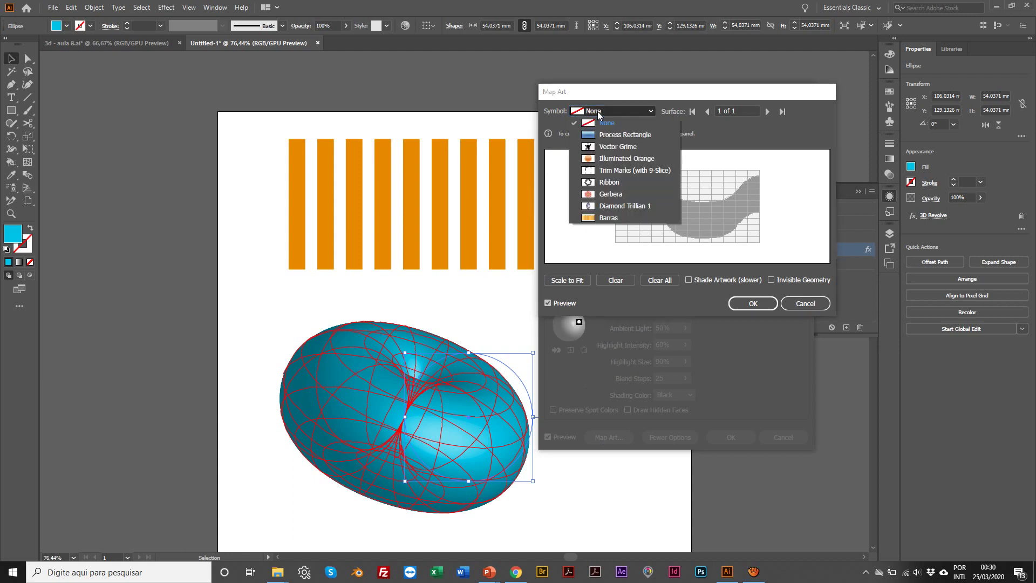
click(611, 218)
drag(612, 97, 738, 64)
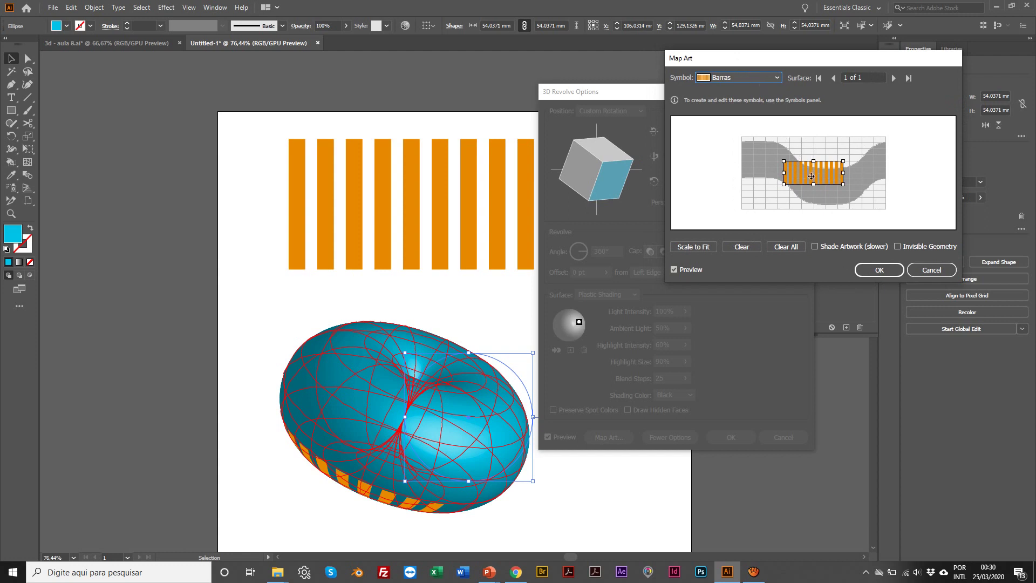
Step: Align the mapped stripes to the upper-left corner of the surface grid, stretch them over its full height and width, and apply the effect
drag(811, 176, 768, 152)
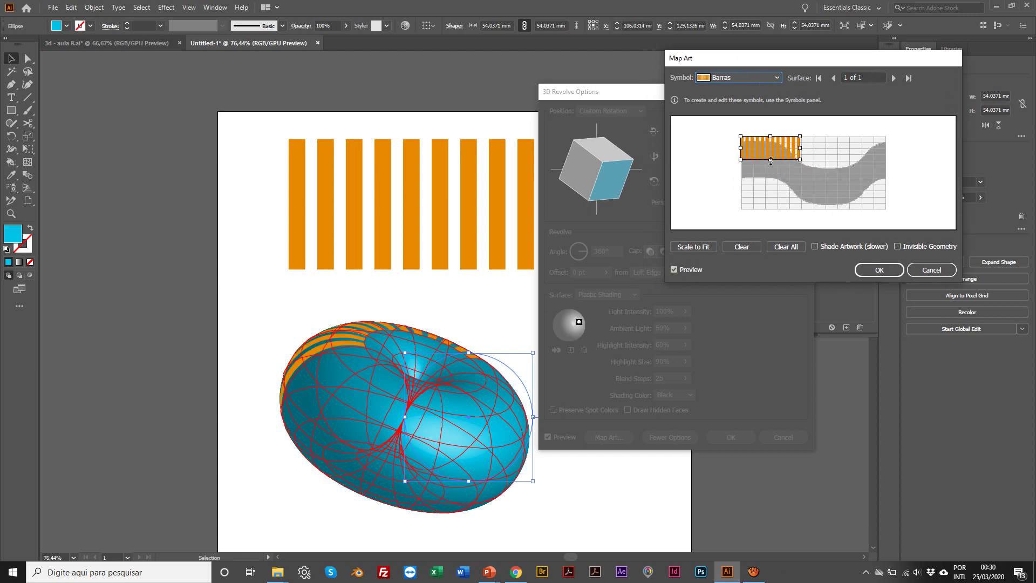
drag(771, 160, 774, 212)
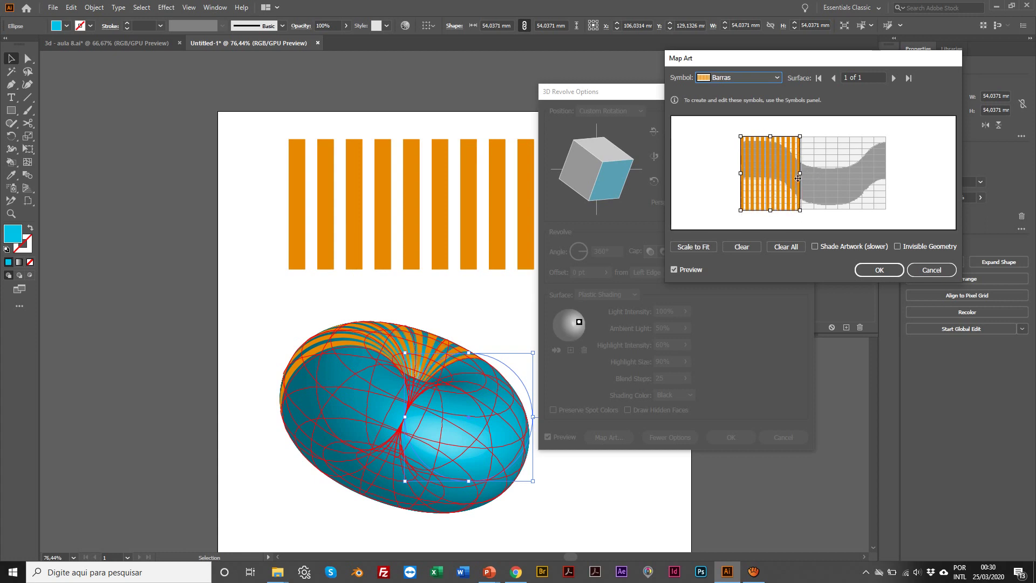
drag(801, 174, 860, 176)
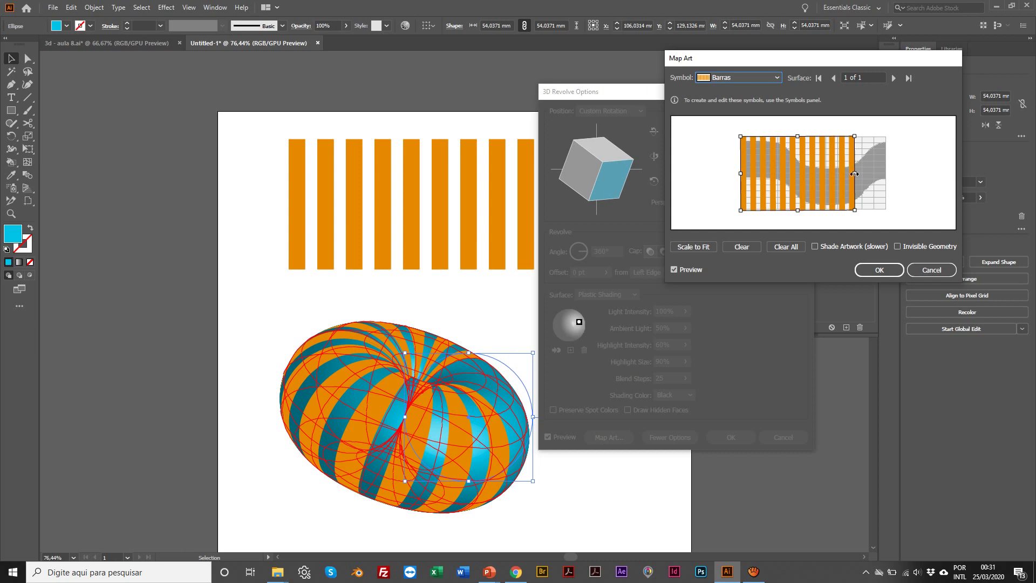
drag(855, 174, 886, 172)
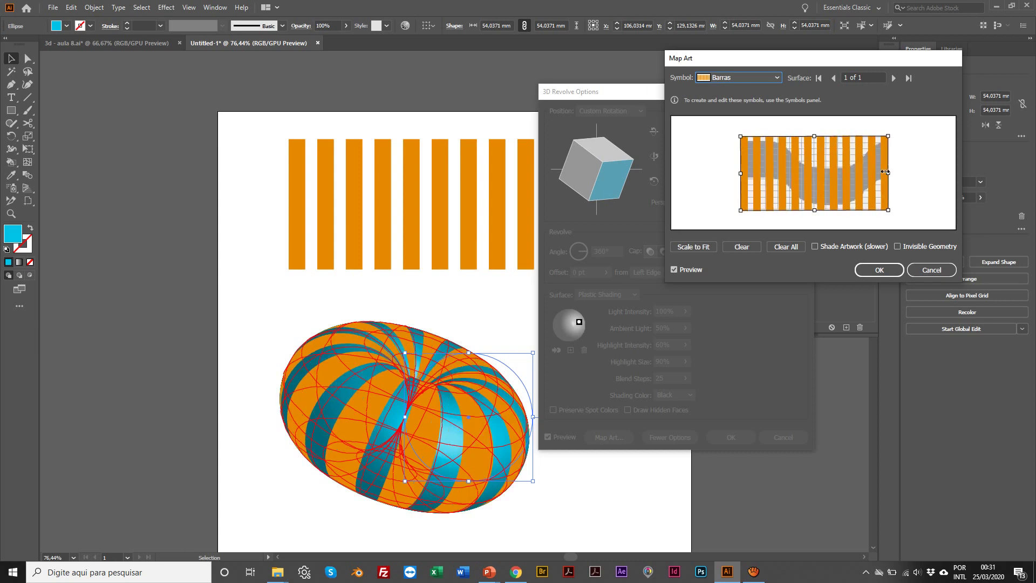
click(890, 272)
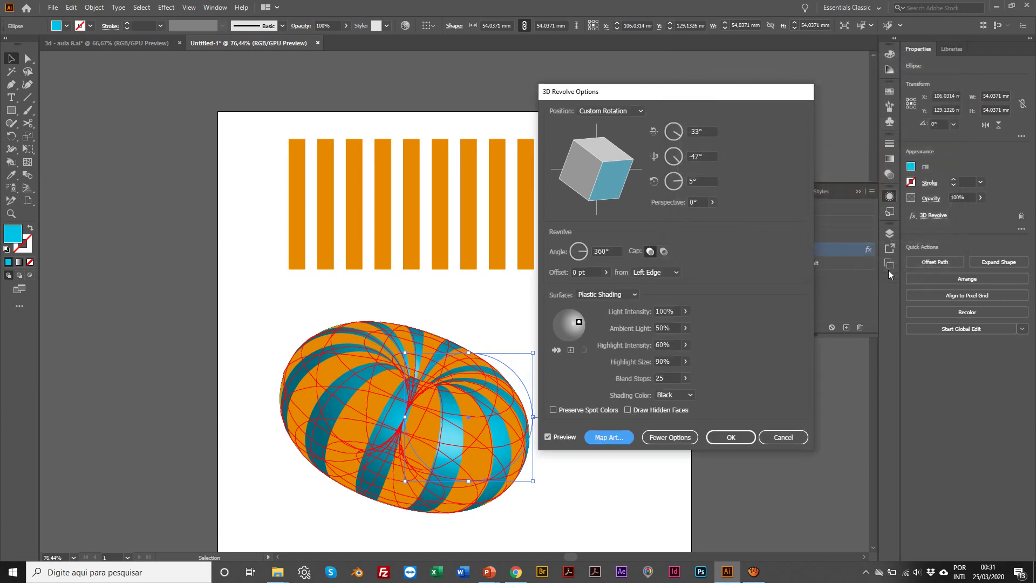
click(742, 435)
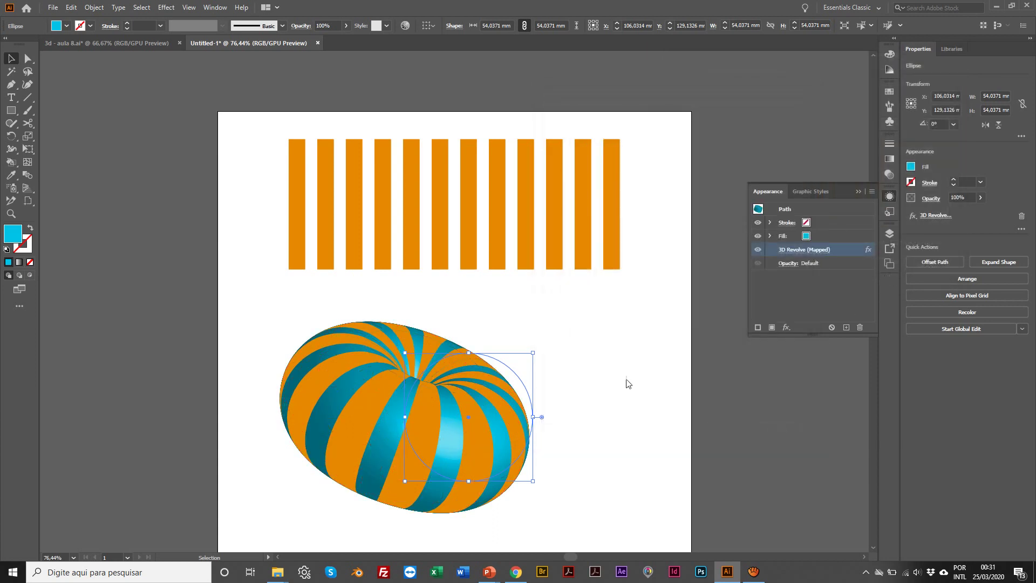
Step: Move the striped 3D shape slightly left and down on the artboard
key(z)
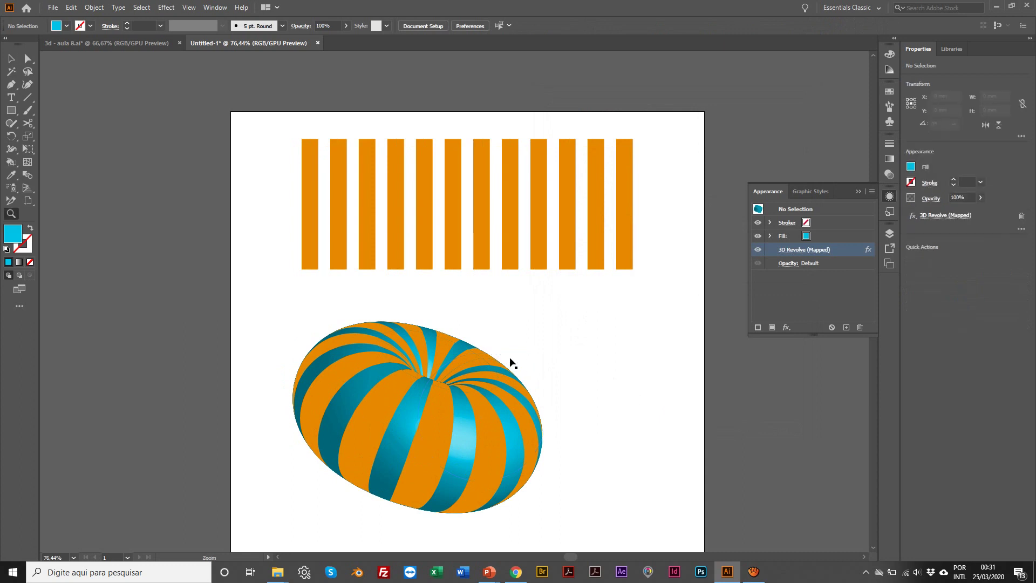
click(505, 358)
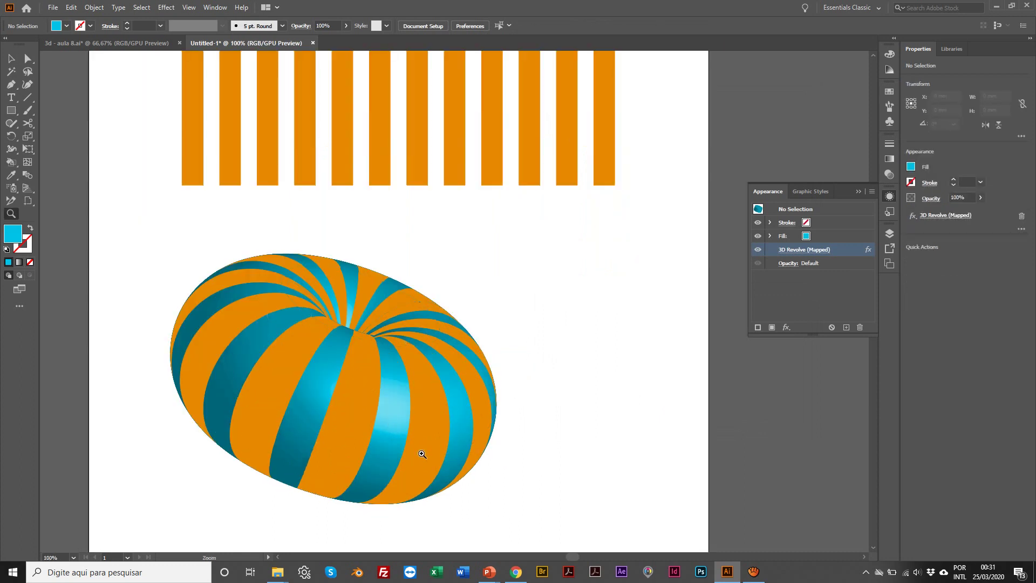
key(v)
click(282, 345)
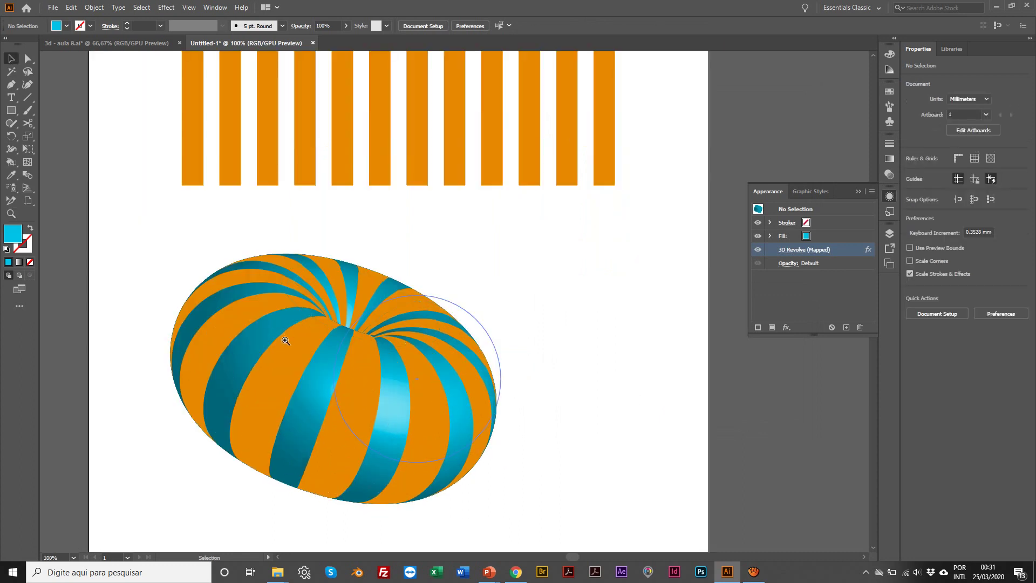
drag(282, 345, 251, 370)
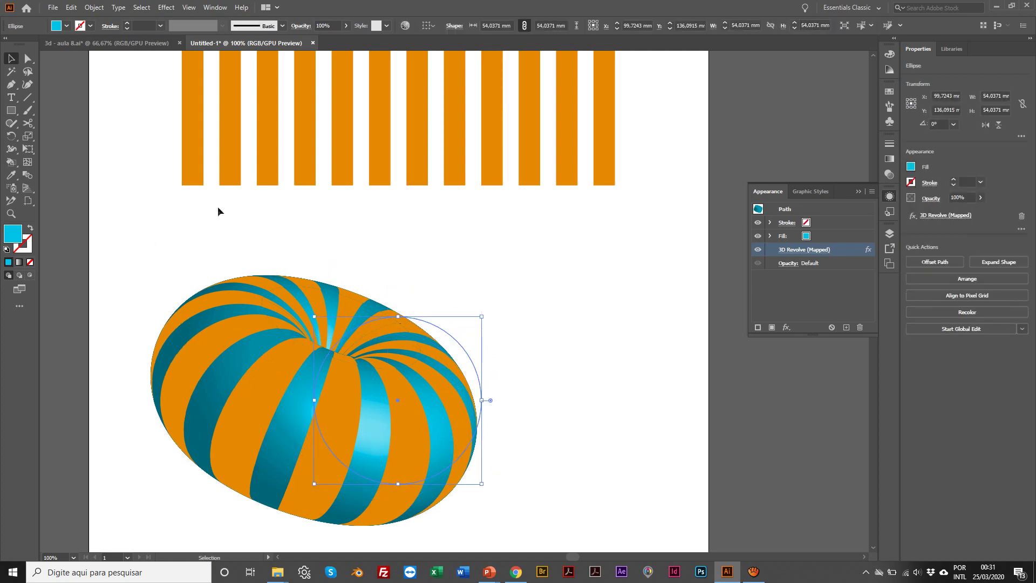
Step: Move the Barras symbol instance slightly left and up above the 3D shape
scroll(520, 208, up, 5)
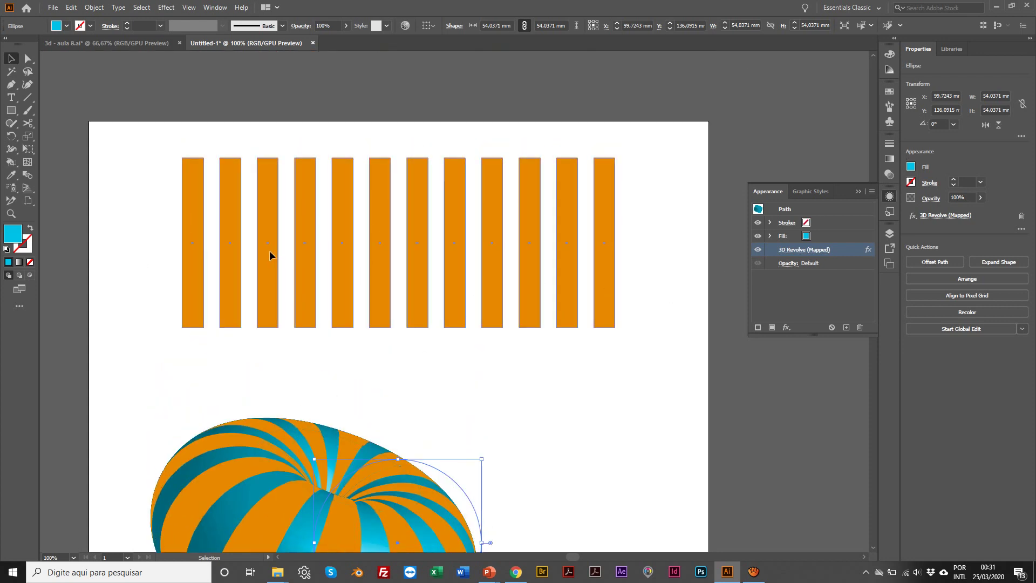
drag(270, 250, 257, 242)
scroll(264, 251, down, 3)
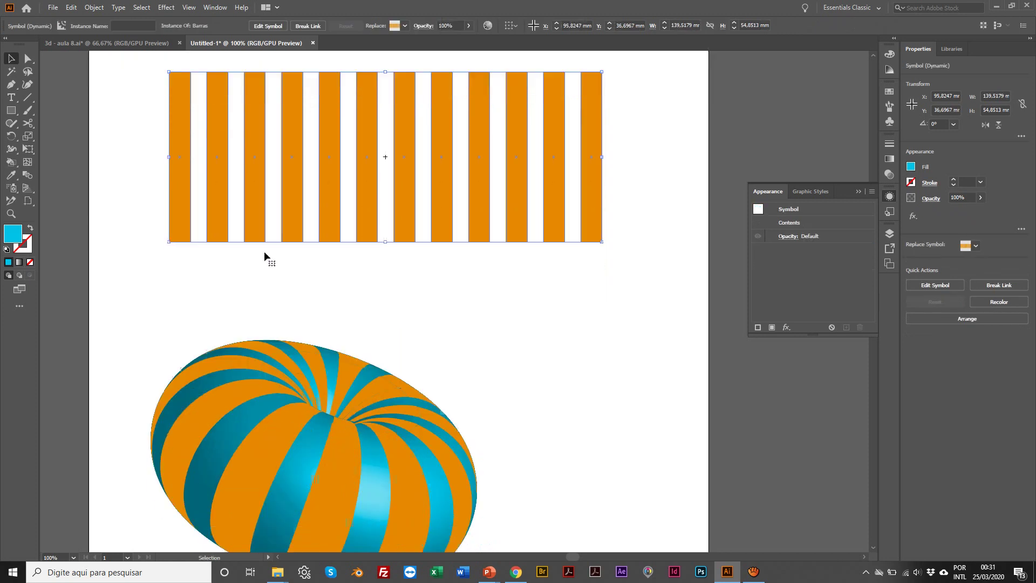
Step: Edit the striped shape's 3D Revolve effect and move the light to the upper-left part of the shading sphere
click(219, 437)
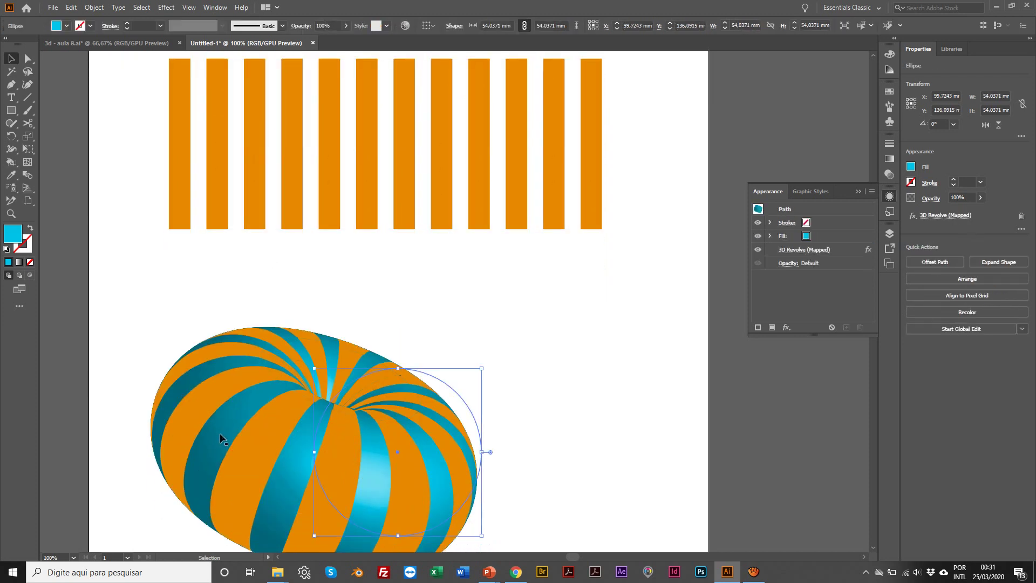
click(795, 249)
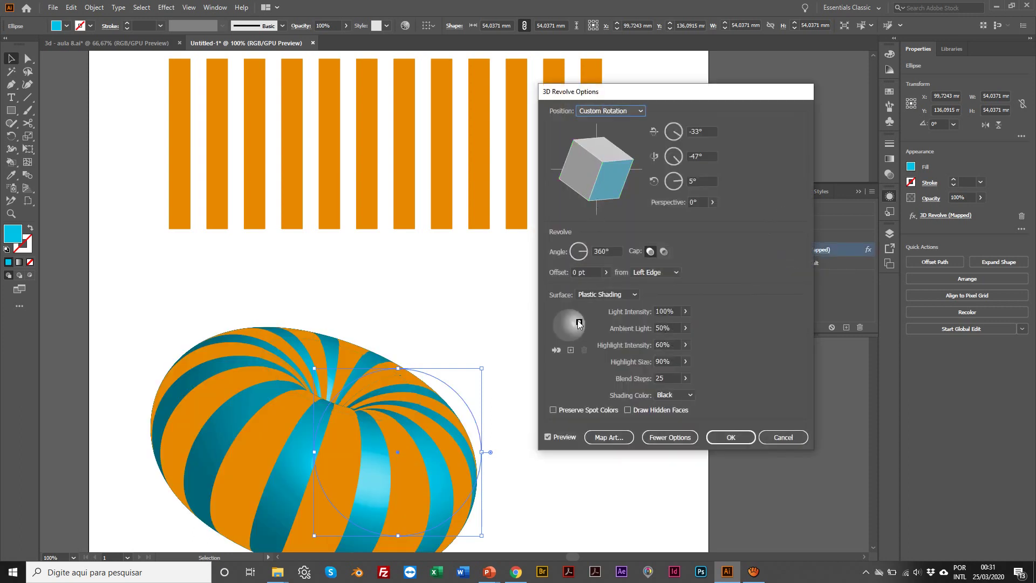
drag(579, 324, 563, 316)
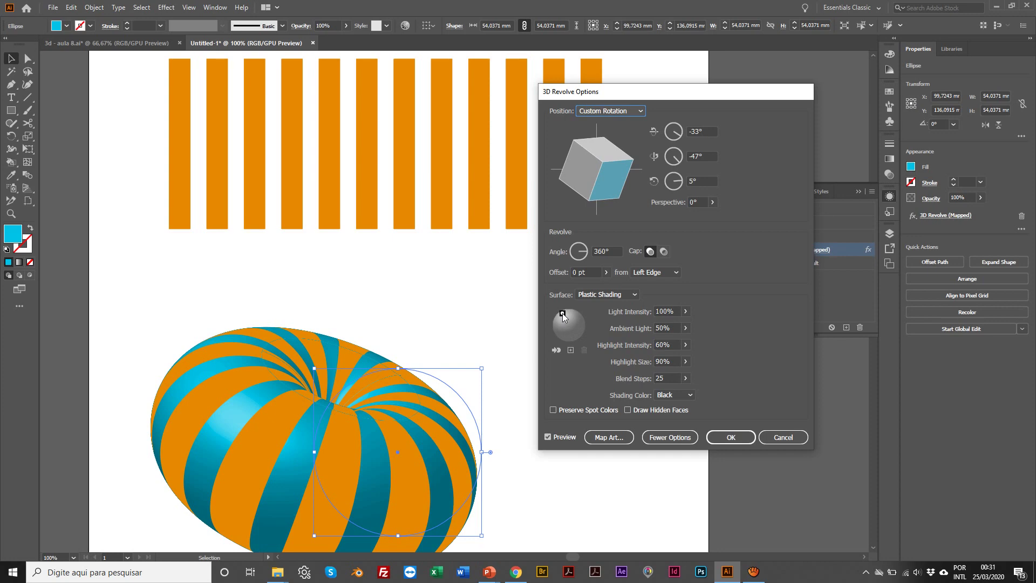
Step: Rotate the striped 3D shape to -42°, -42° and 7°, apply the effect and deselect the shape
click(606, 154)
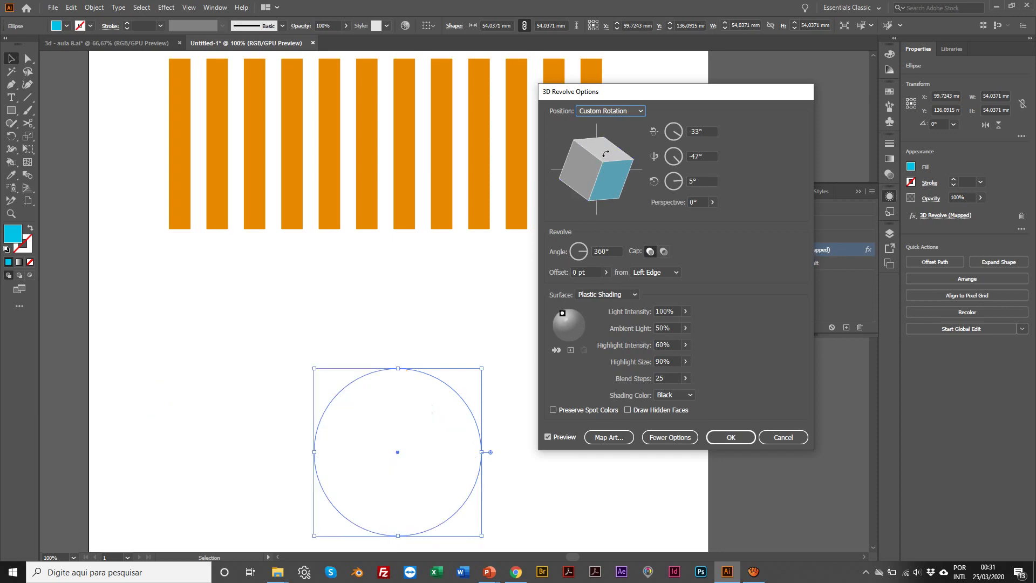
drag(606, 154, 612, 164)
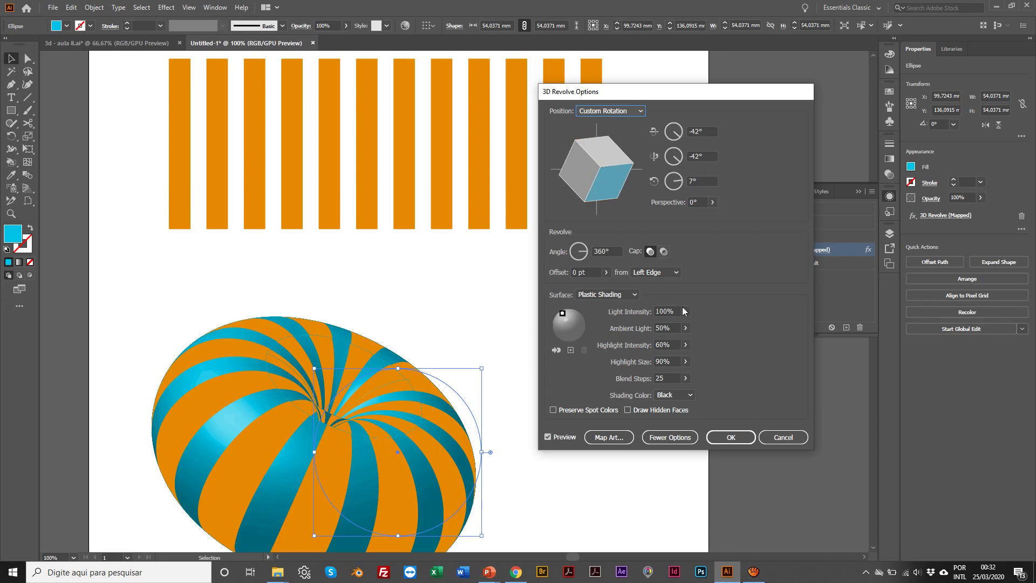
click(730, 438)
click(571, 358)
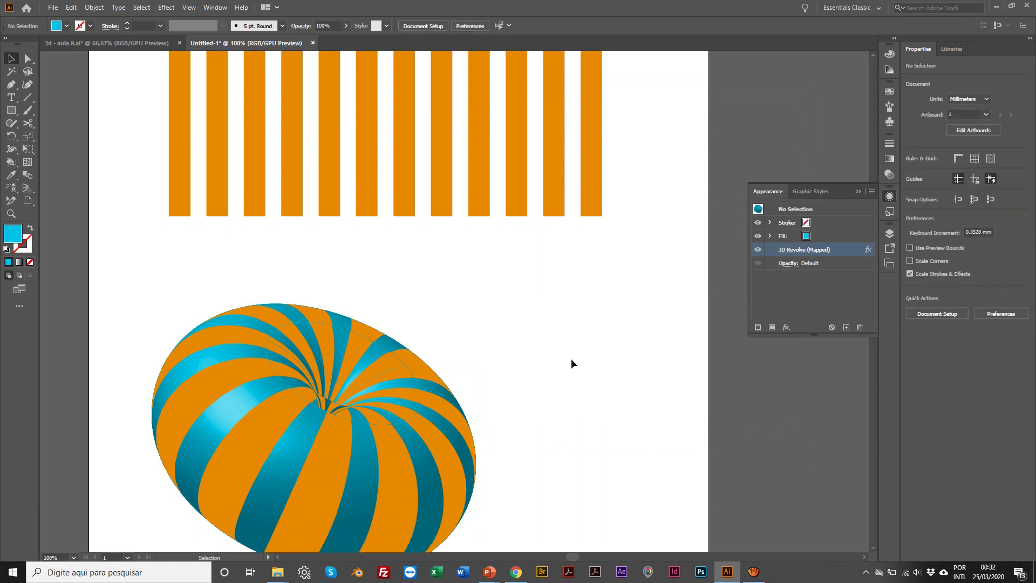
Step: Duplicate Artboard 1 with its artwork, placing the copy beside the original at about X 320.6 mm
scroll(572, 358, down, 3)
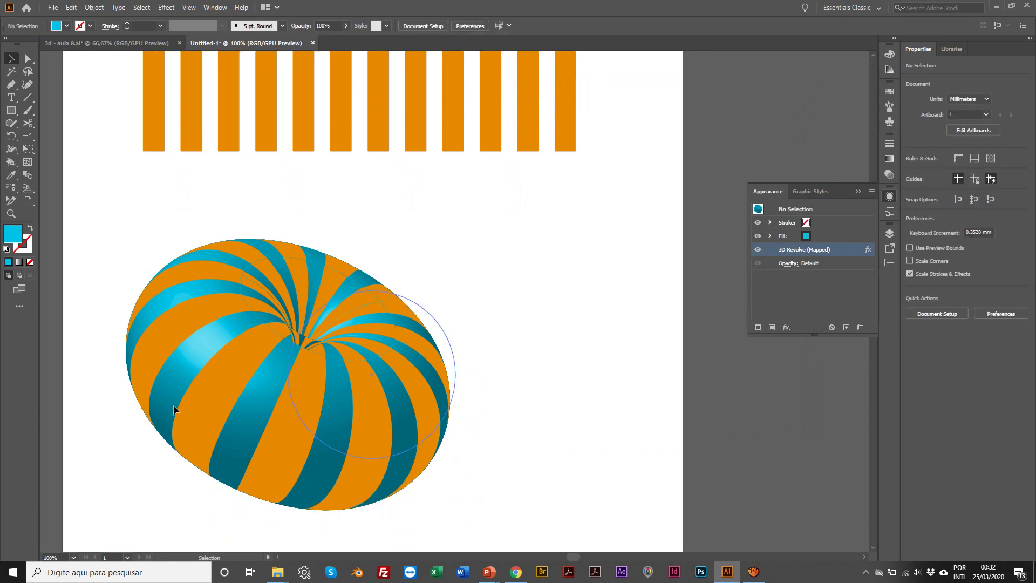
key(z)
alt+click(499, 303)
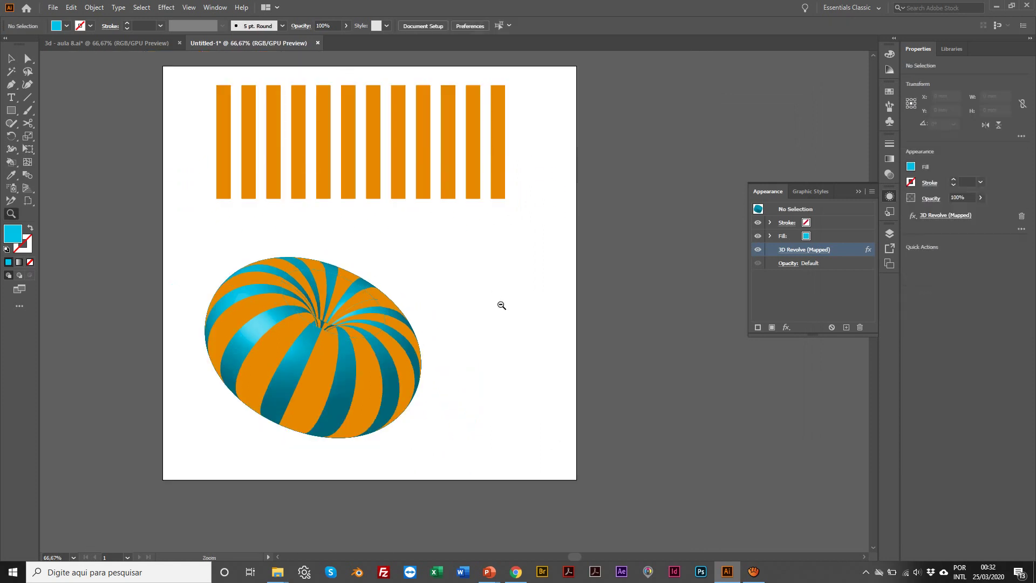
alt+click(499, 303)
alt+click(500, 302)
click(495, 291)
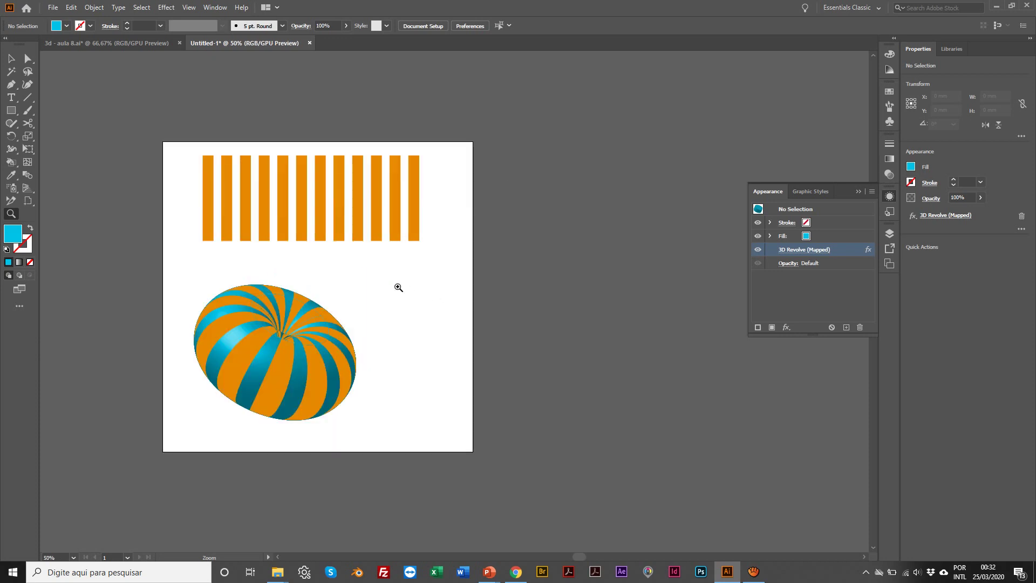
click(30, 202)
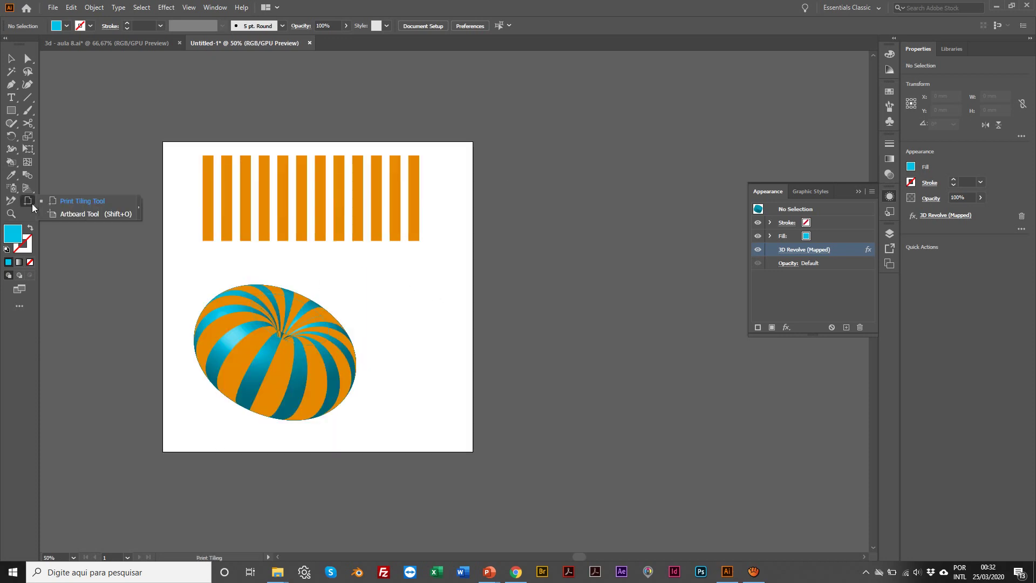
click(63, 218)
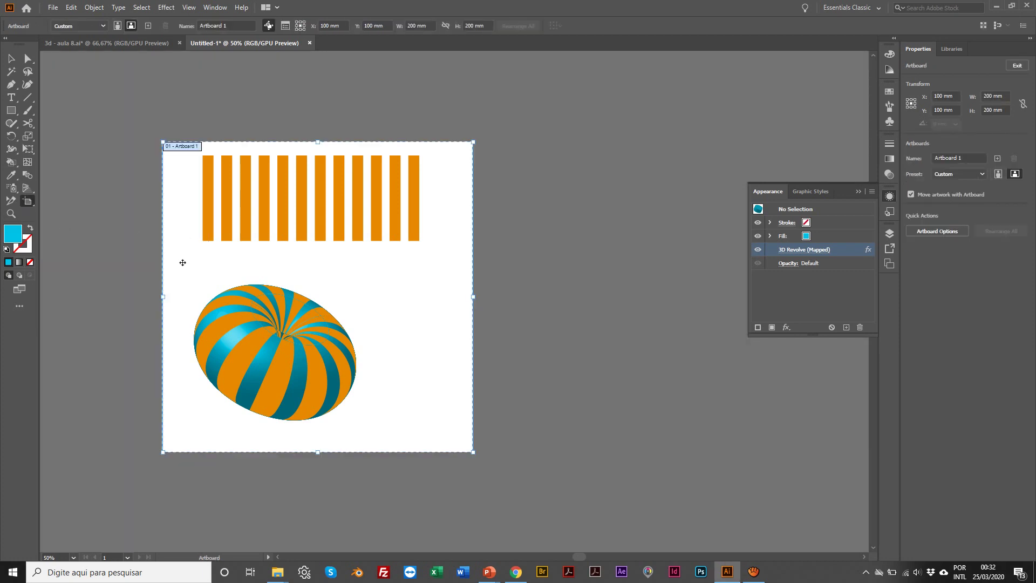
drag(187, 262, 525, 238)
scroll(539, 239, right, 5)
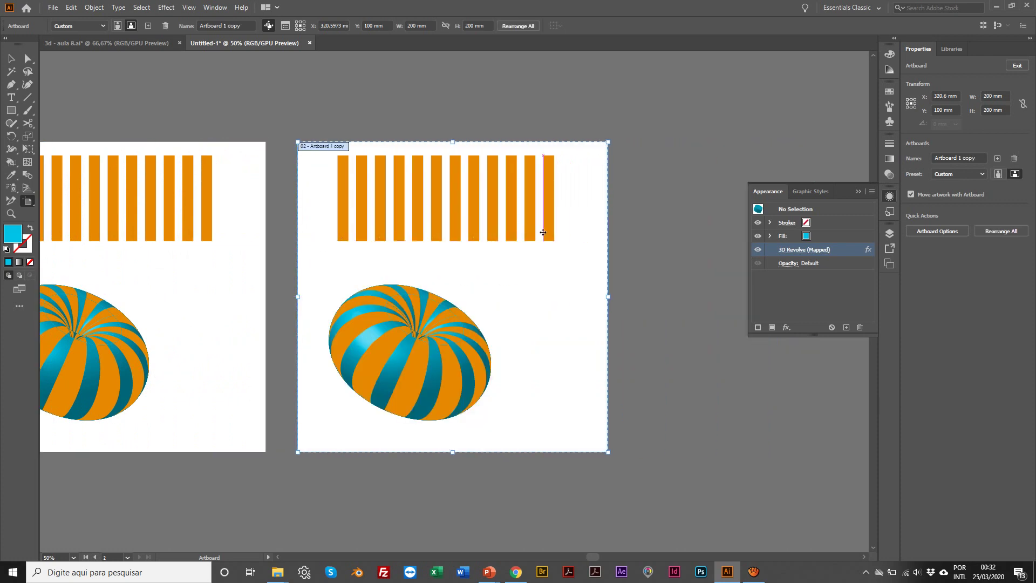
Step: Delete the striped symbol and the 3D shape from the duplicated artboard
key(v)
click(548, 229)
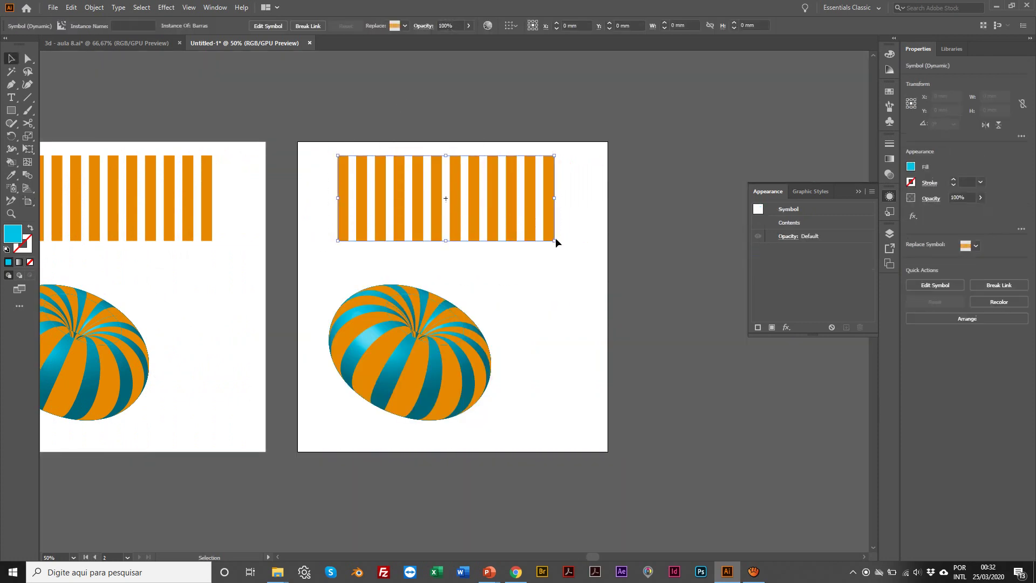
key(Delete)
click(378, 349)
key(Delete)
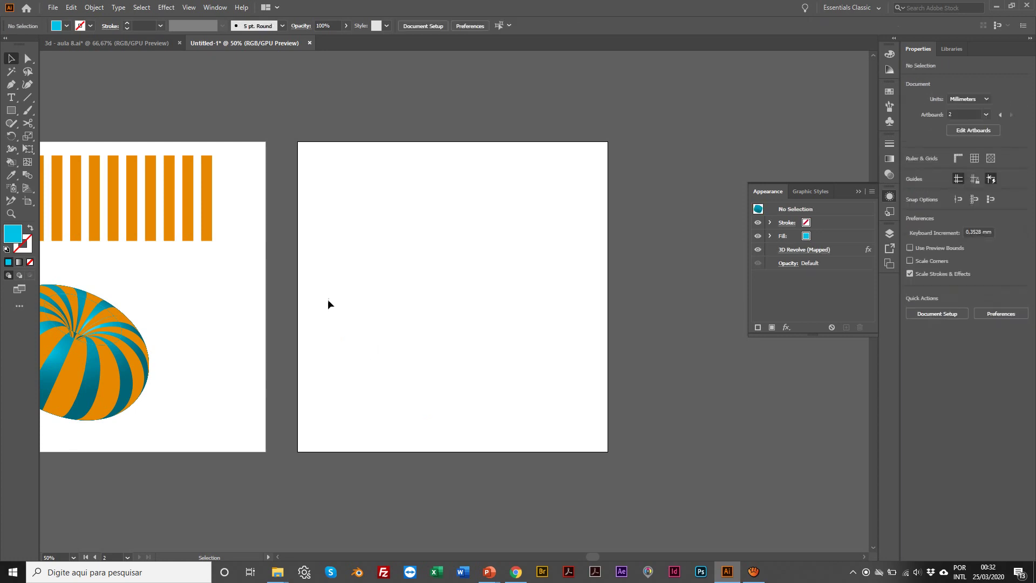
Step: Copy the bottle photo and magenta profile path from 3d - aula 8.ai and paste them onto the empty artboard of Untitled-1
click(68, 44)
scroll(309, 251, down, 3)
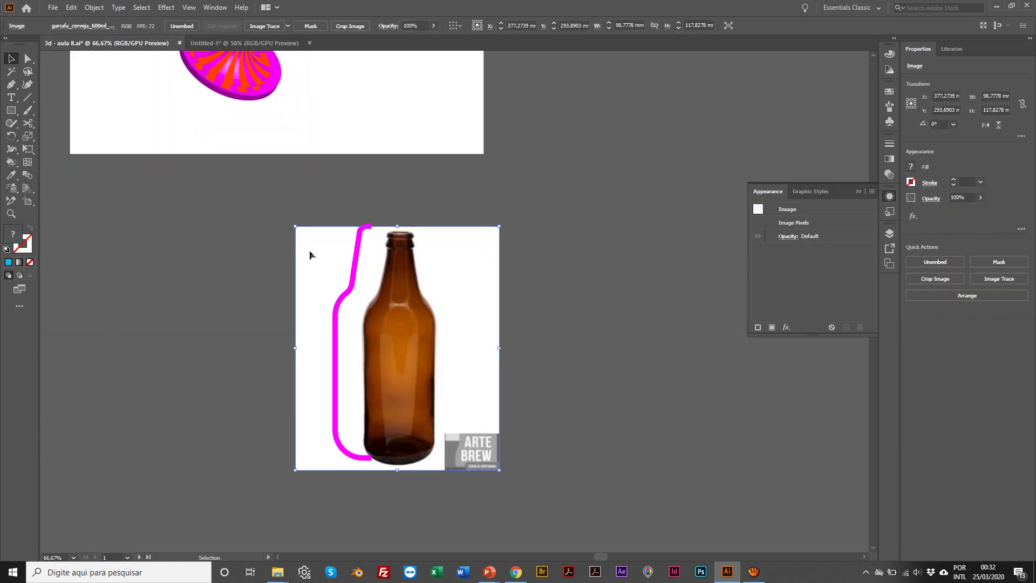
scroll(368, 290, down, 1)
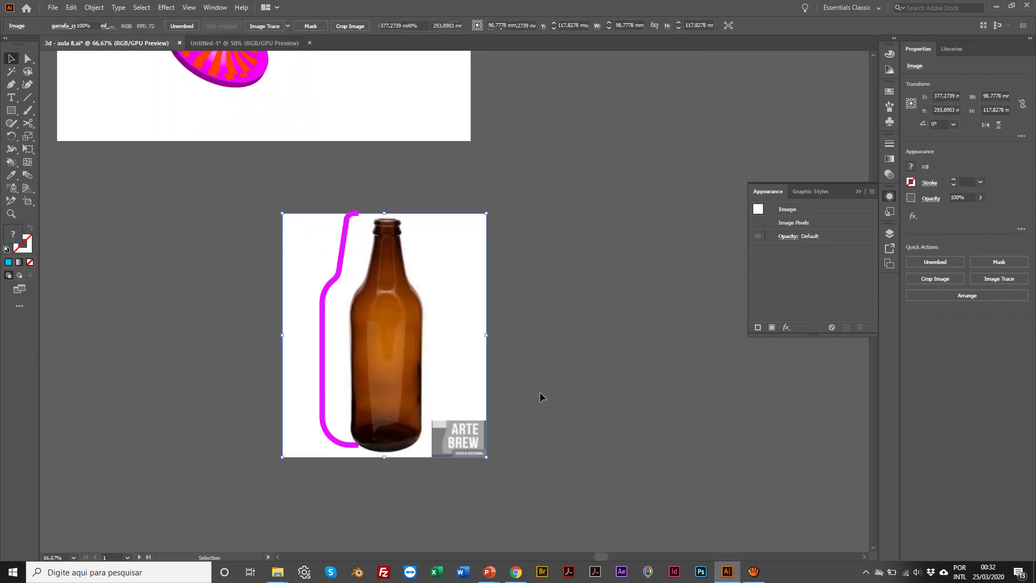
drag(540, 398, 308, 201)
key(ctrl+c)
click(245, 43)
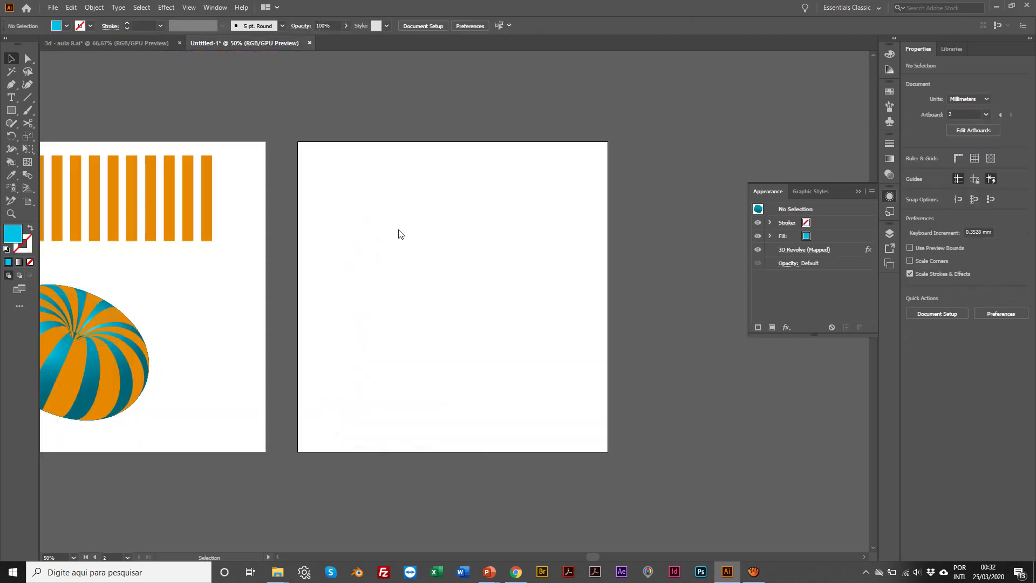
key(ctrl+v)
click(422, 176)
Step: Move the magenta profile path well left of the bottle, and shift the bottle photo slightly right and down
key(z)
click(420, 397)
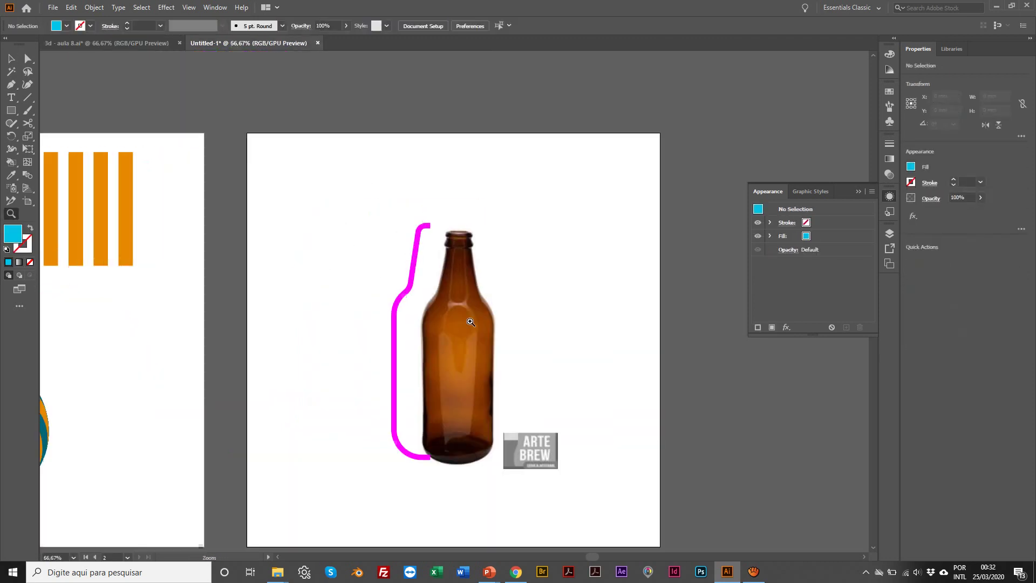
key(v)
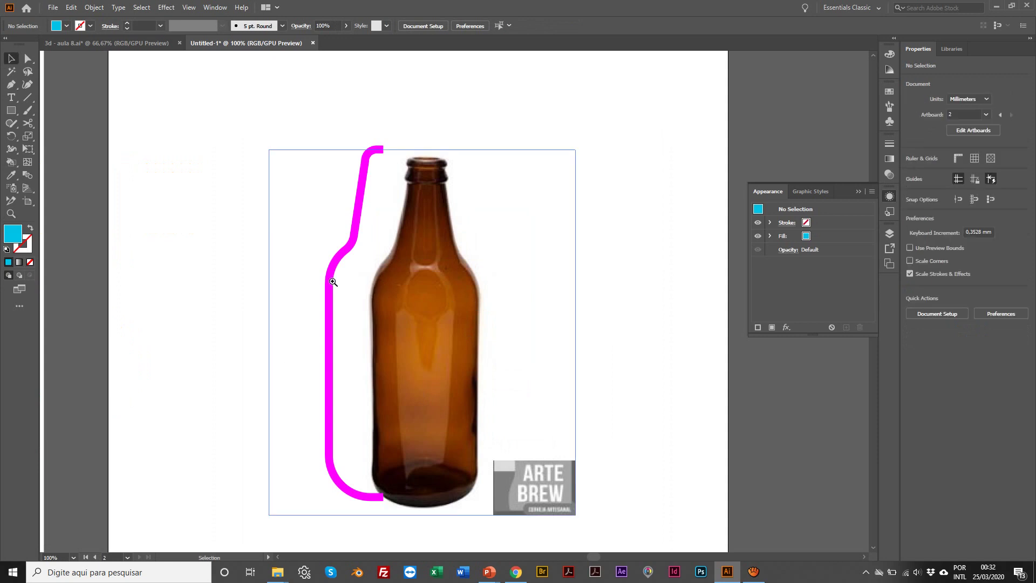
drag(329, 285, 165, 274)
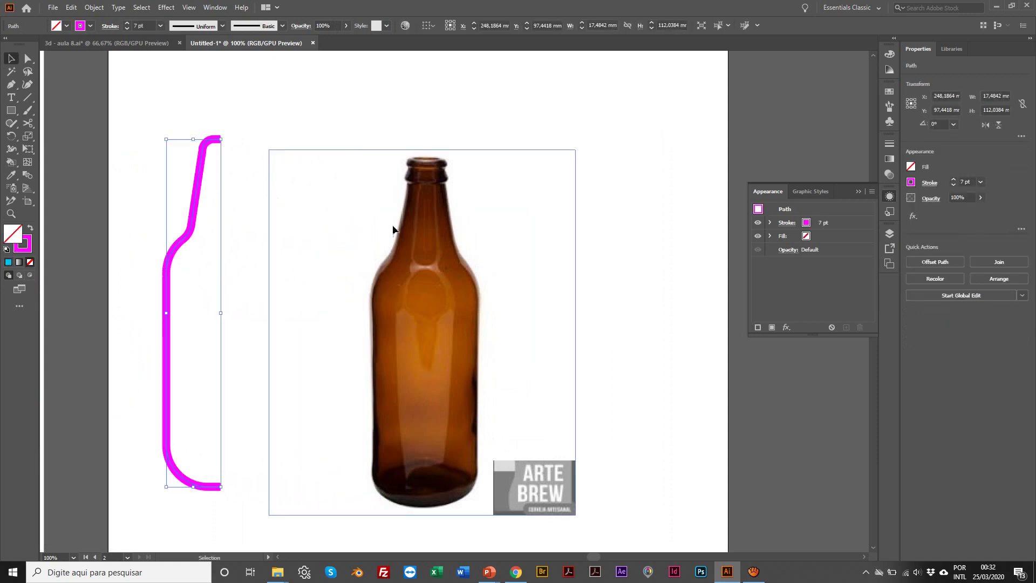
drag(416, 272, 462, 290)
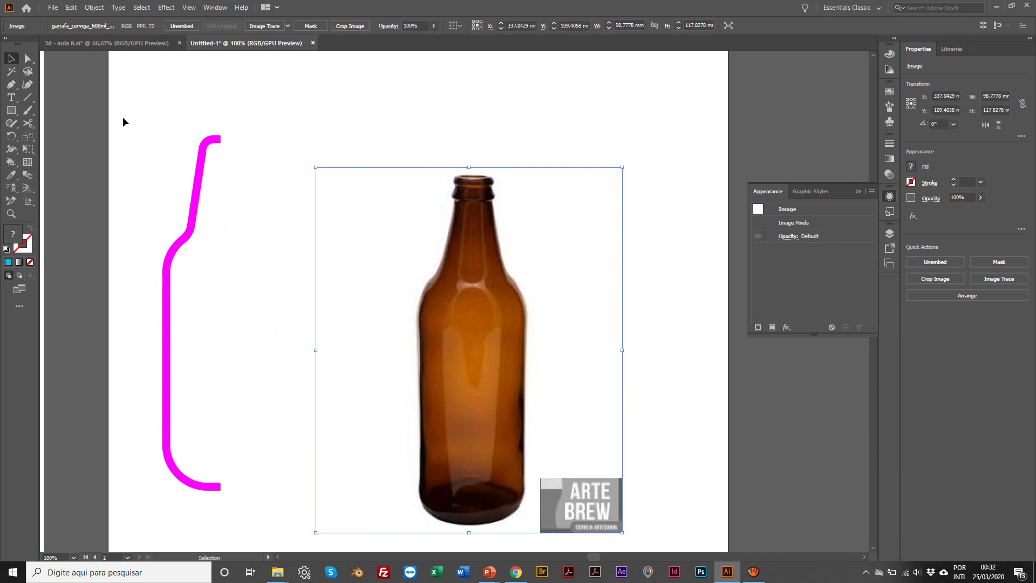
Step: Activate the Pen tool and pick magenta FF2ED8 as the stroke colour
click(12, 85)
click(890, 54)
click(763, 81)
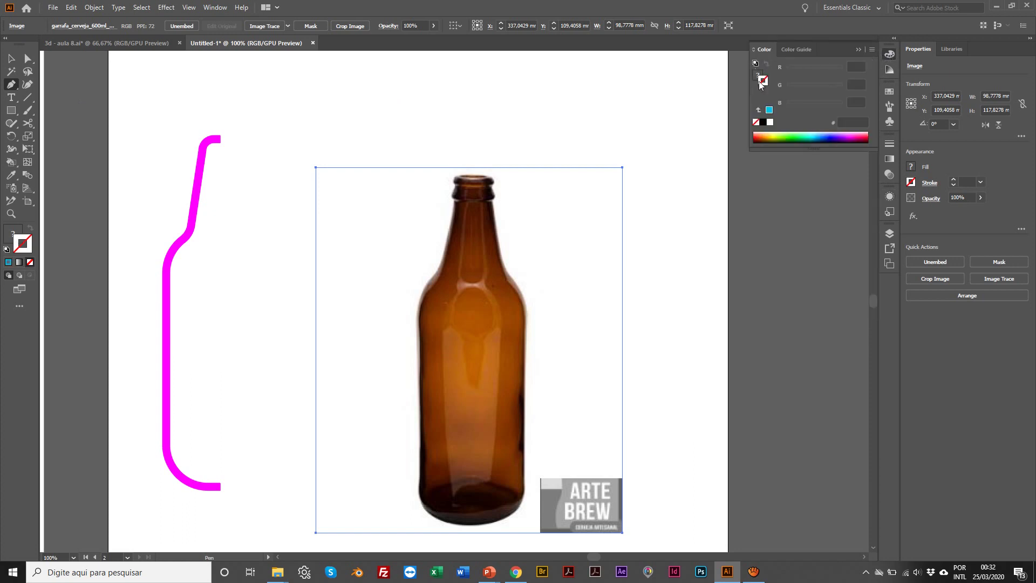
click(851, 139)
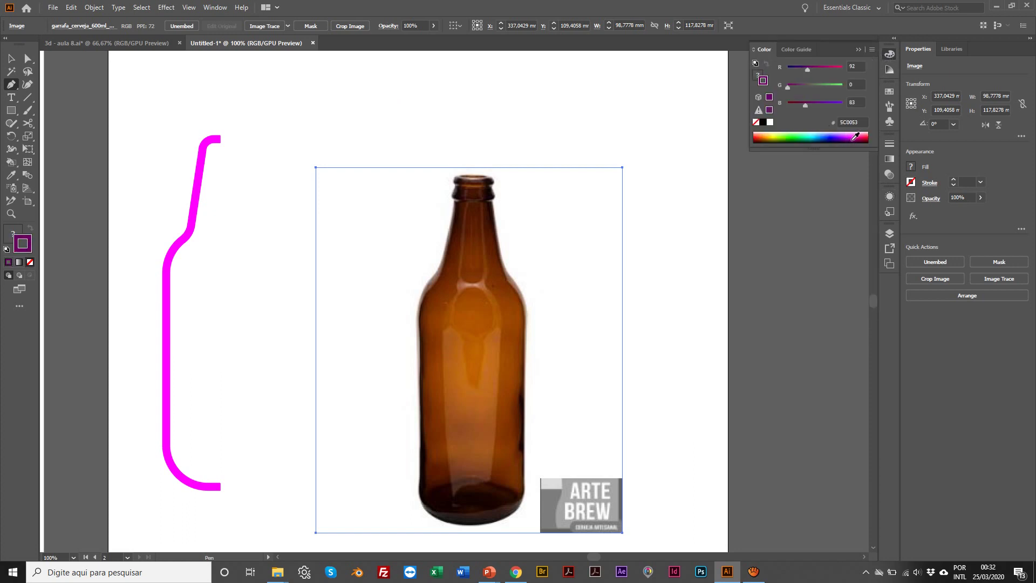
click(853, 138)
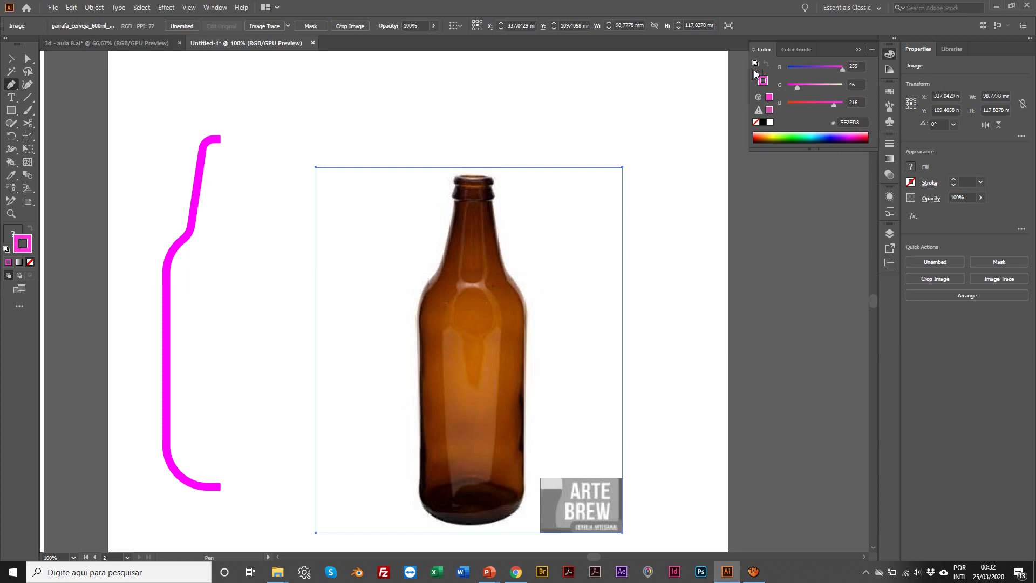
Step: Set the bottle photo's stroke back to none and deselect the photo
click(757, 122)
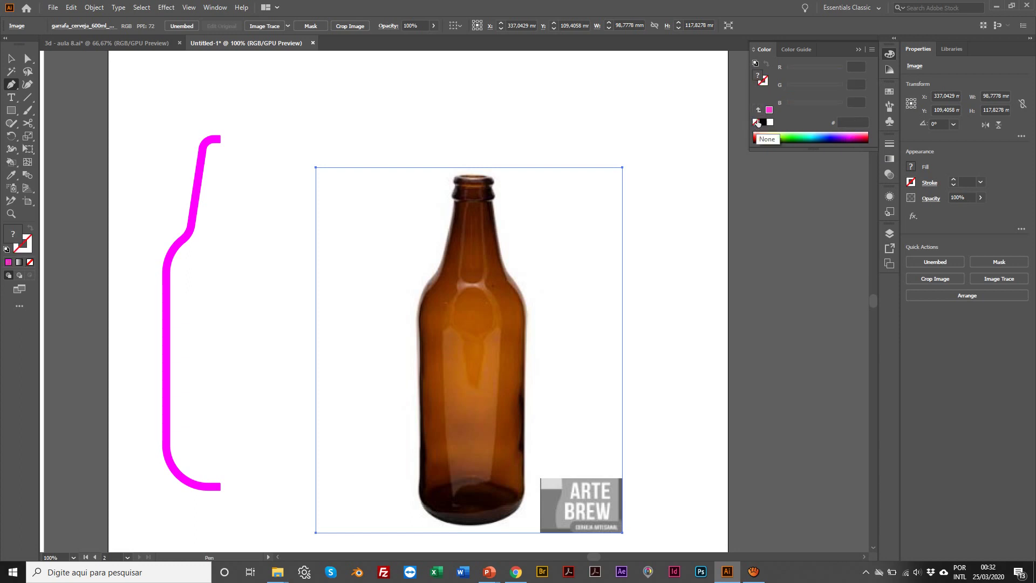
click(763, 82)
click(770, 110)
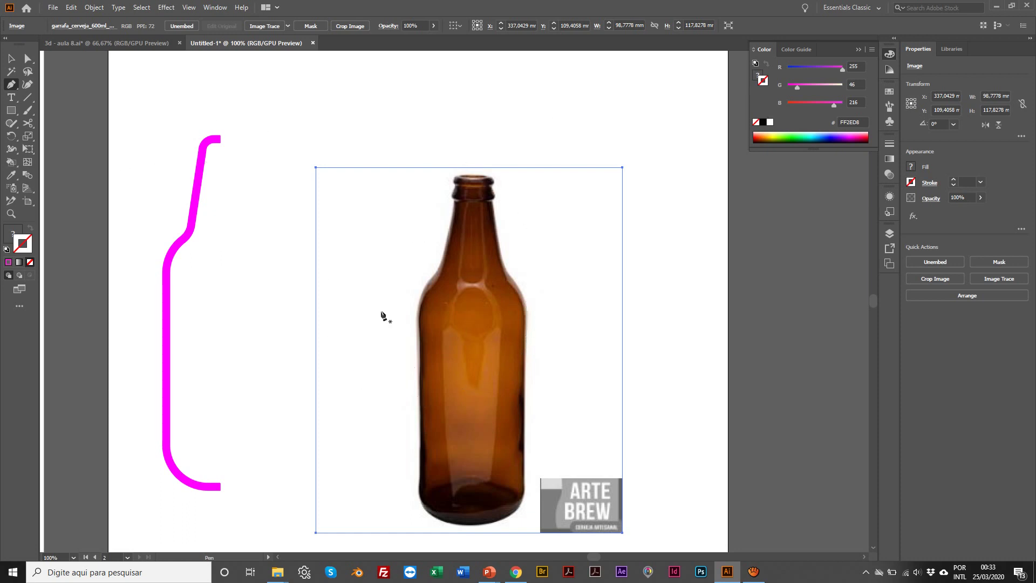
scroll(430, 316, down, 1)
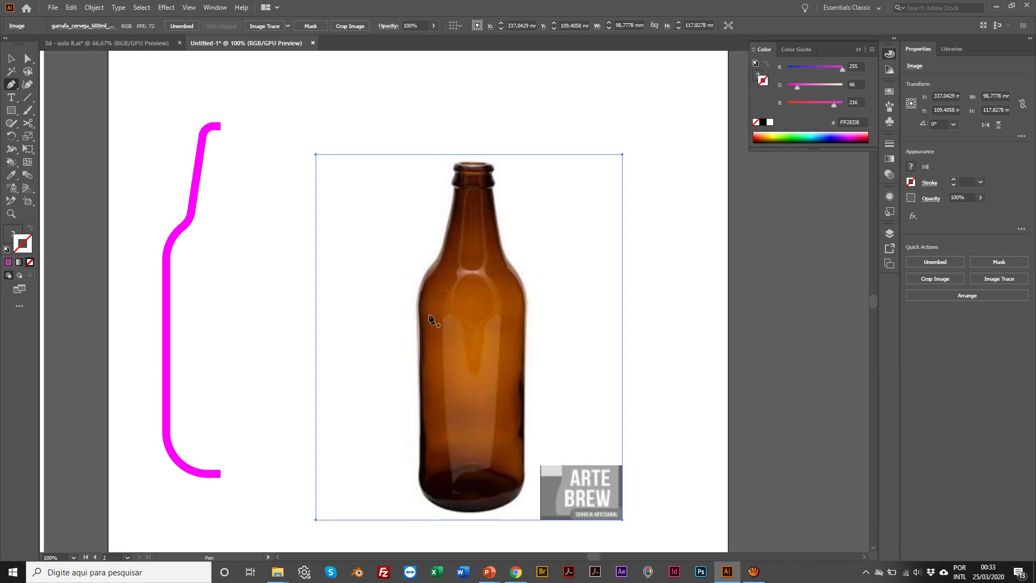
click(11, 58)
click(265, 125)
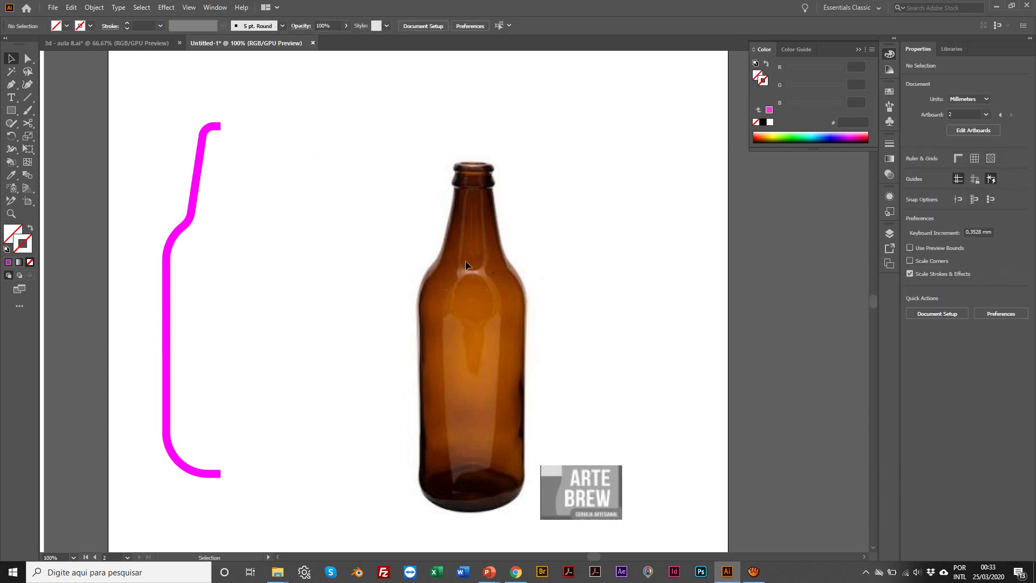
Step: With nothing selected, set up the Pen tool with a magenta FF2ED8 stroke and no fill
scroll(403, 247, down, 1)
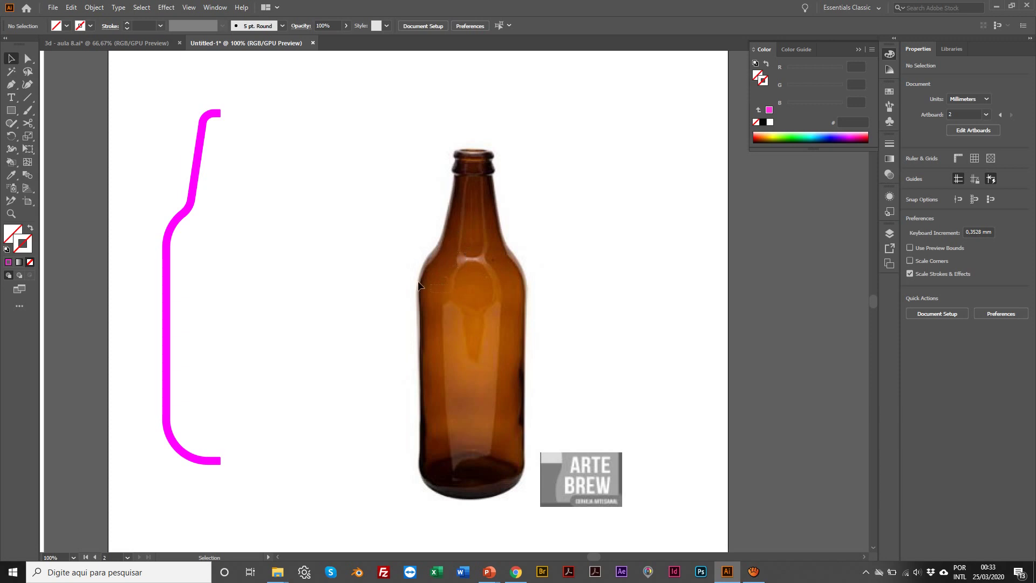
scroll(417, 292, right, 1)
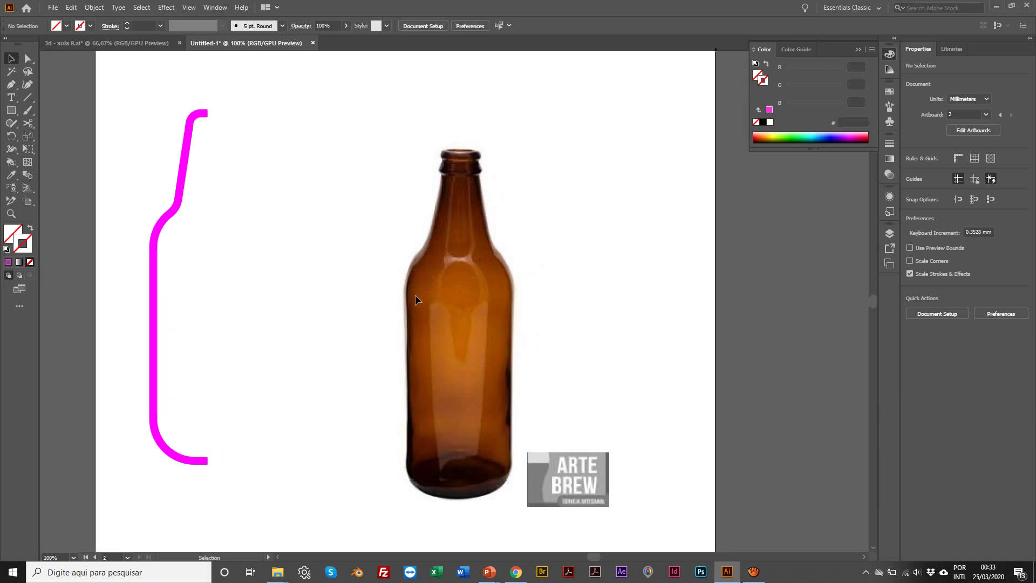
click(10, 84)
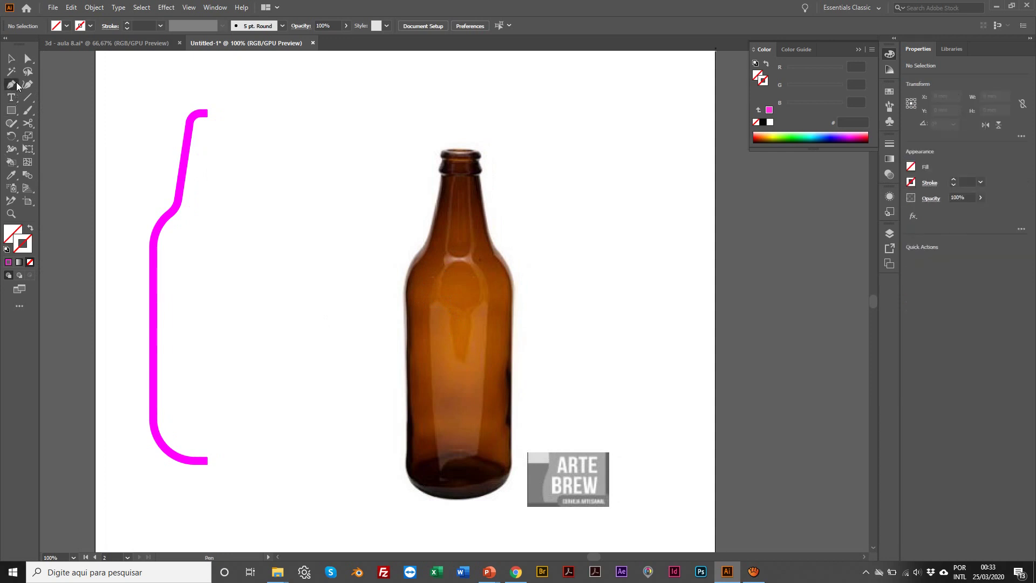
click(8, 262)
key(z)
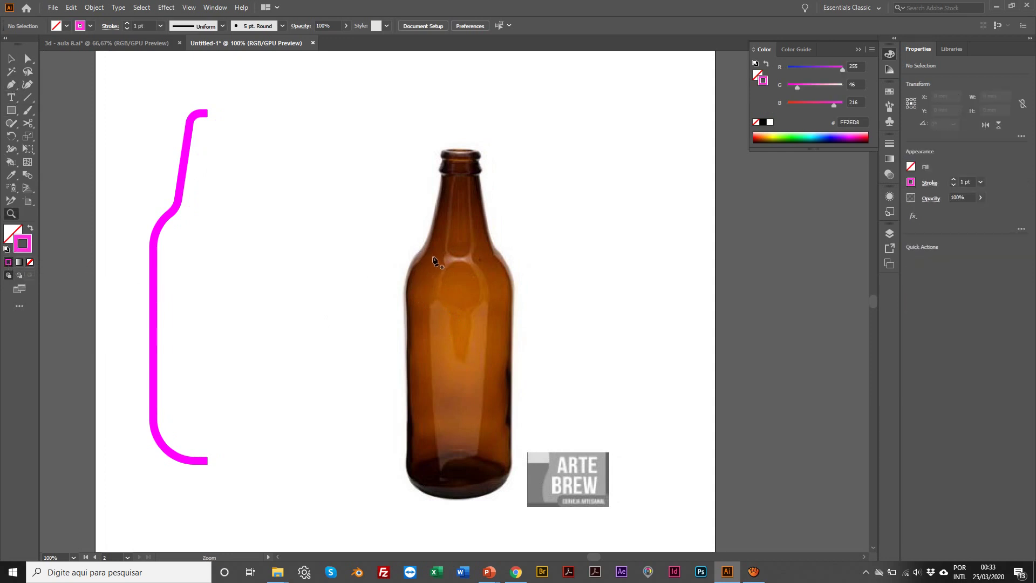
click(452, 264)
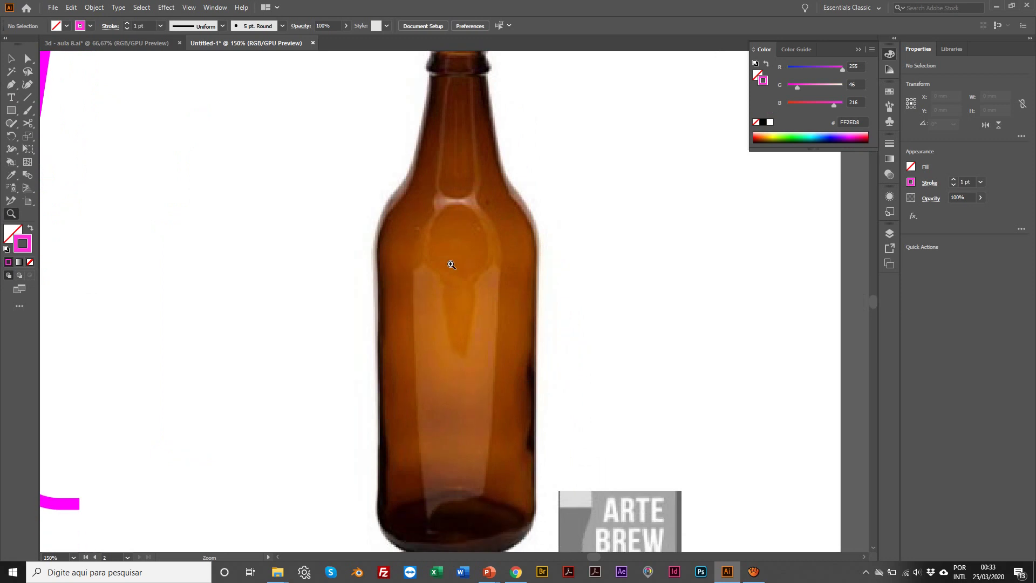
alt+click(461, 289)
alt+click(462, 288)
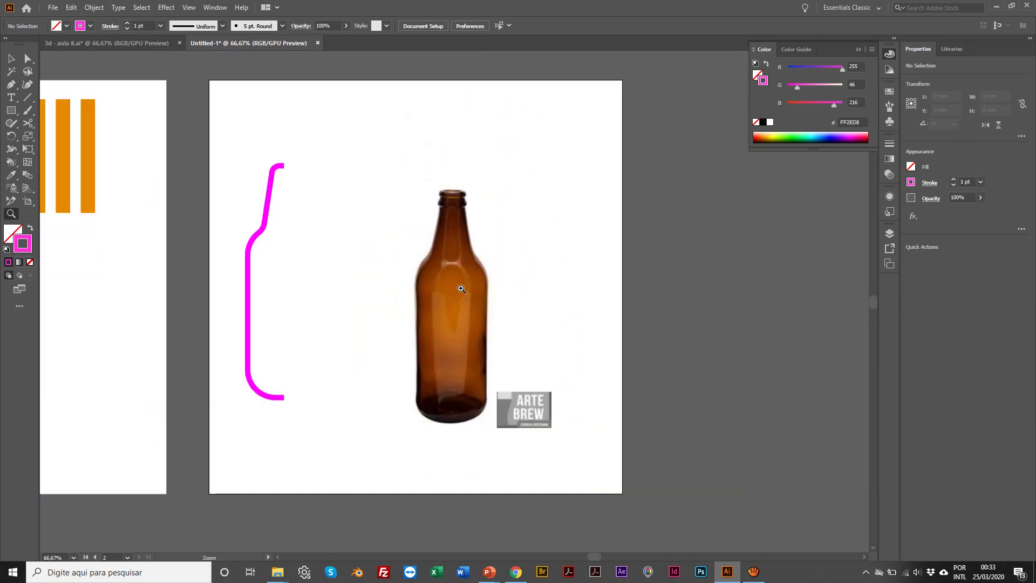
scroll(461, 289, right, 2)
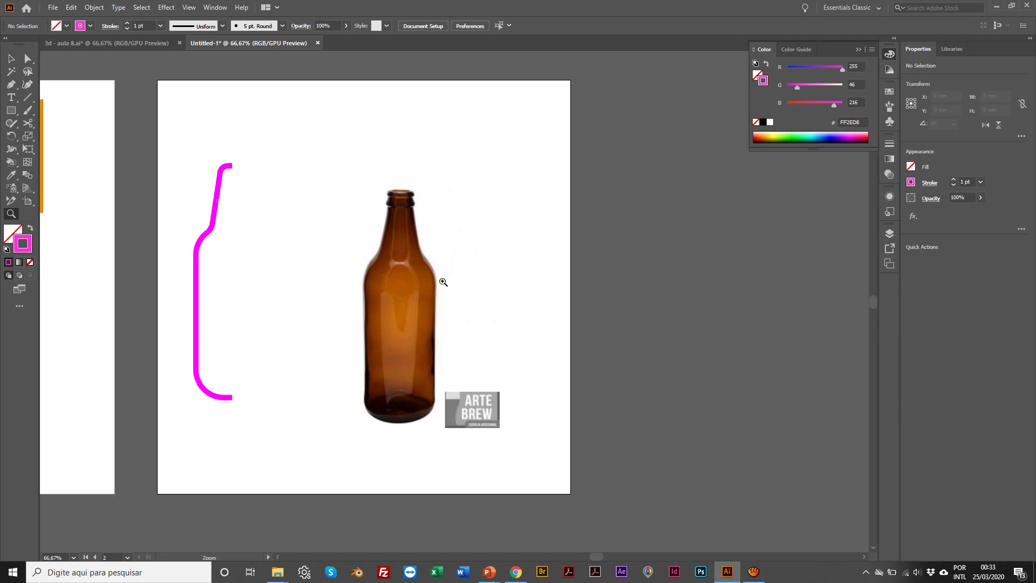
click(390, 285)
click(516, 573)
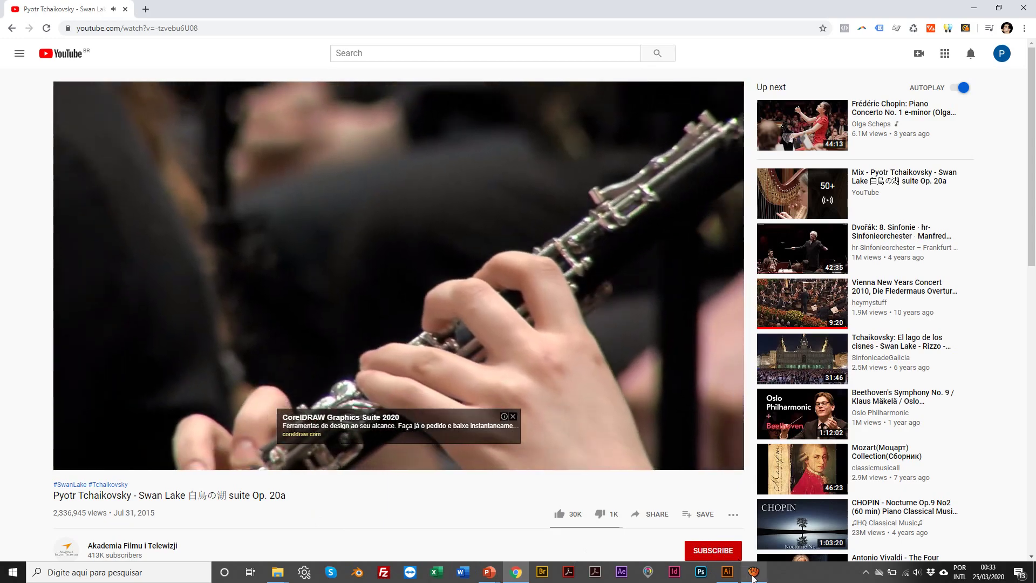
click(753, 572)
click(727, 576)
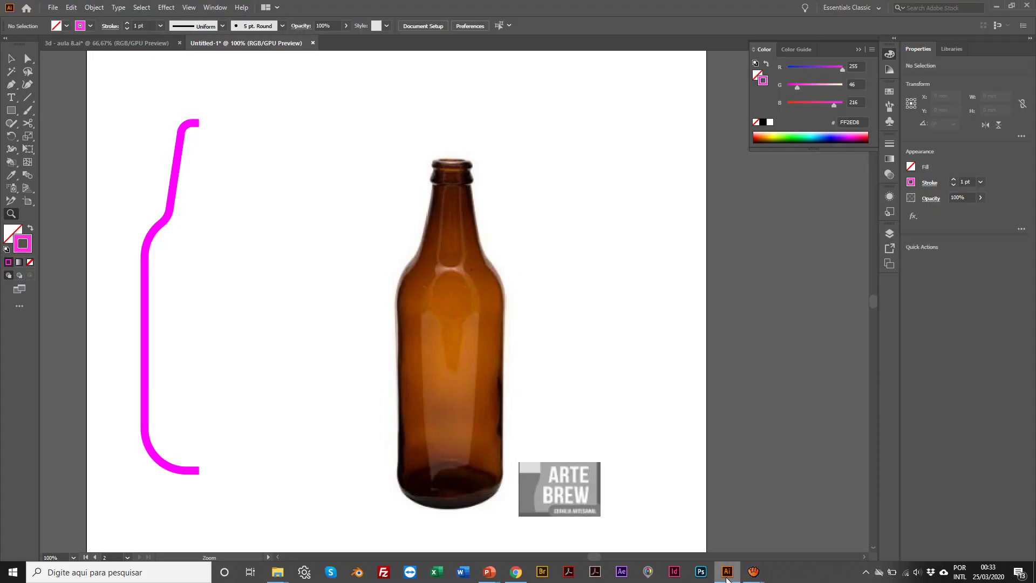
mouse_move(753, 573)
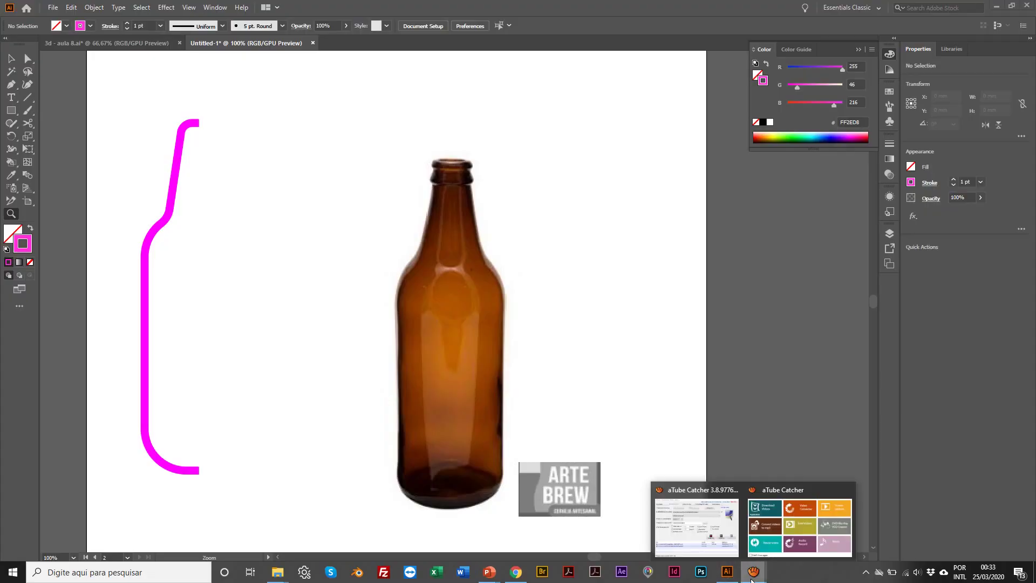
click(702, 540)
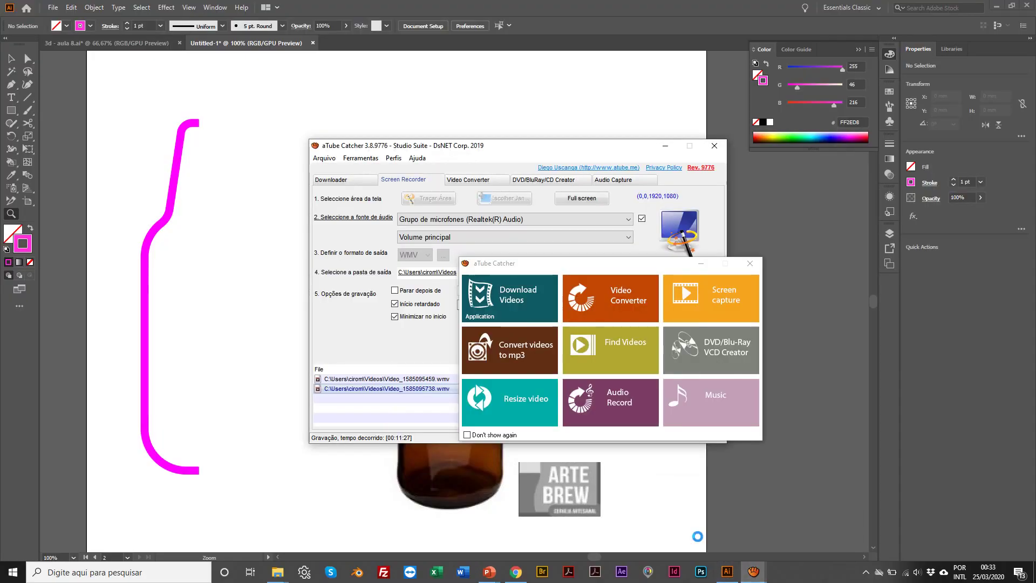
click(728, 574)
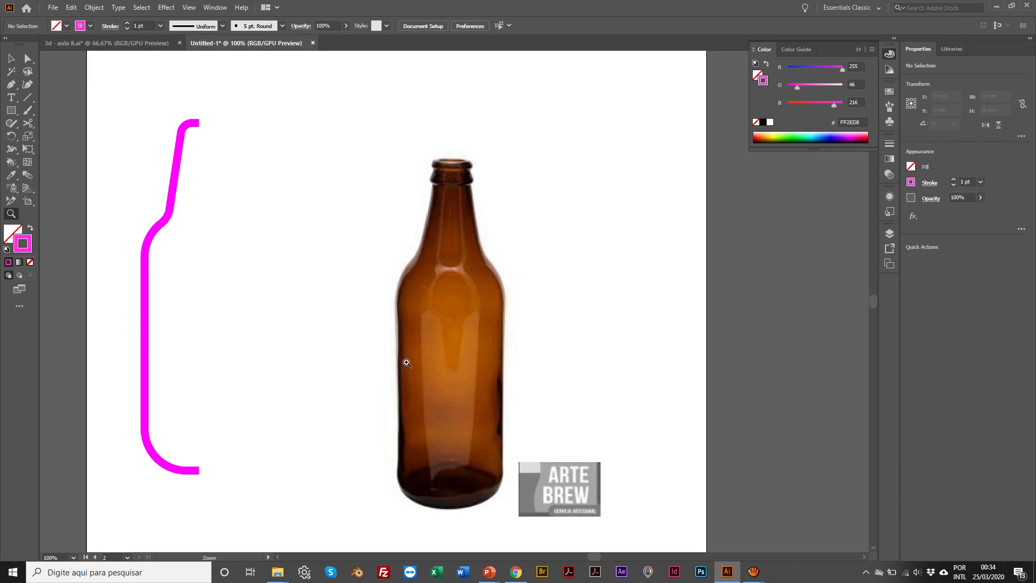
Step: Show the rulers and place a vertical guide down the middle of the bottle at about X 338.7 mm
click(11, 85)
key(z)
click(448, 281)
scroll(448, 282, down, 3)
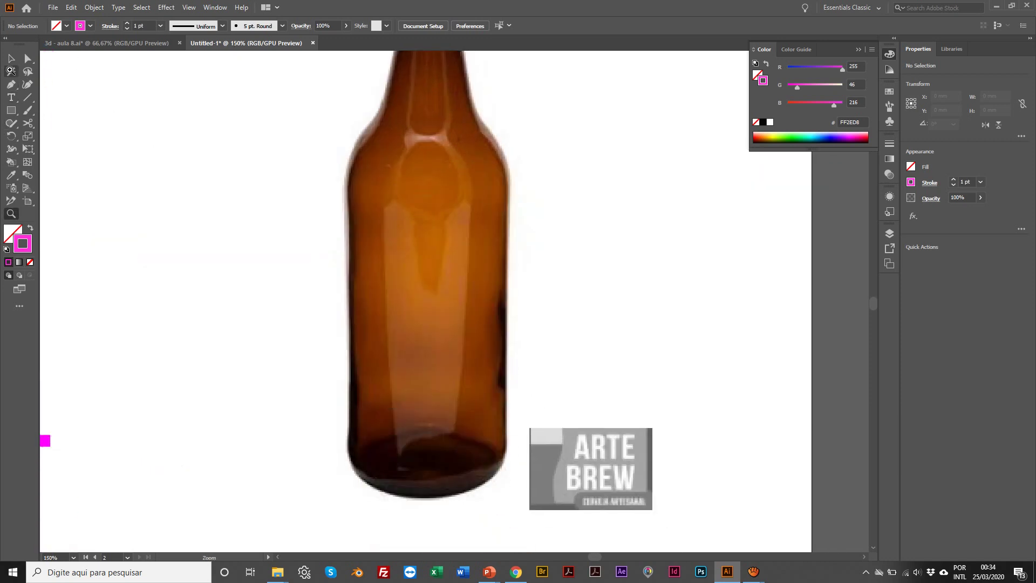
click(11, 85)
scroll(389, 459, up, 4)
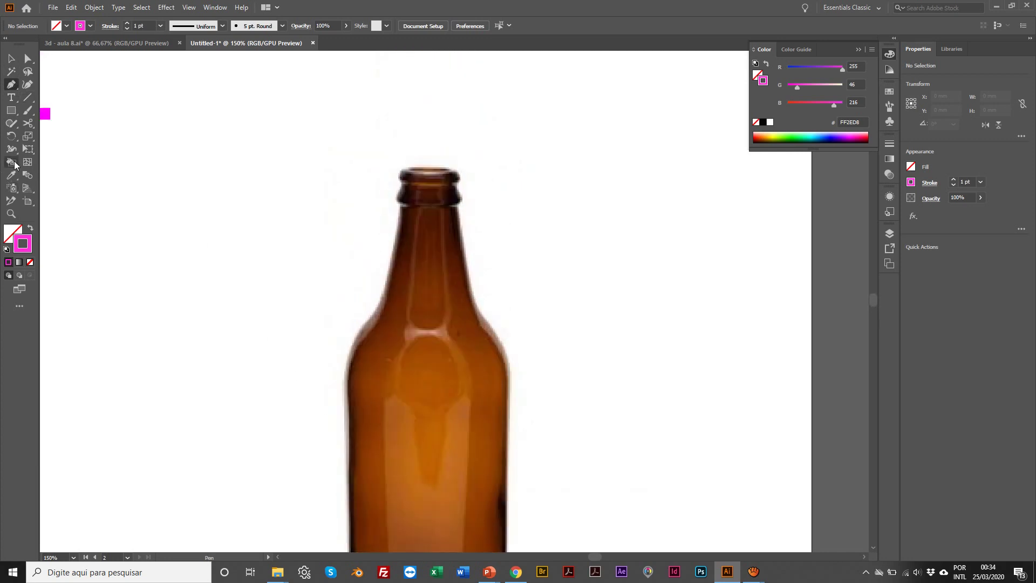
key(ctrl+r)
drag(44, 183, 430, 281)
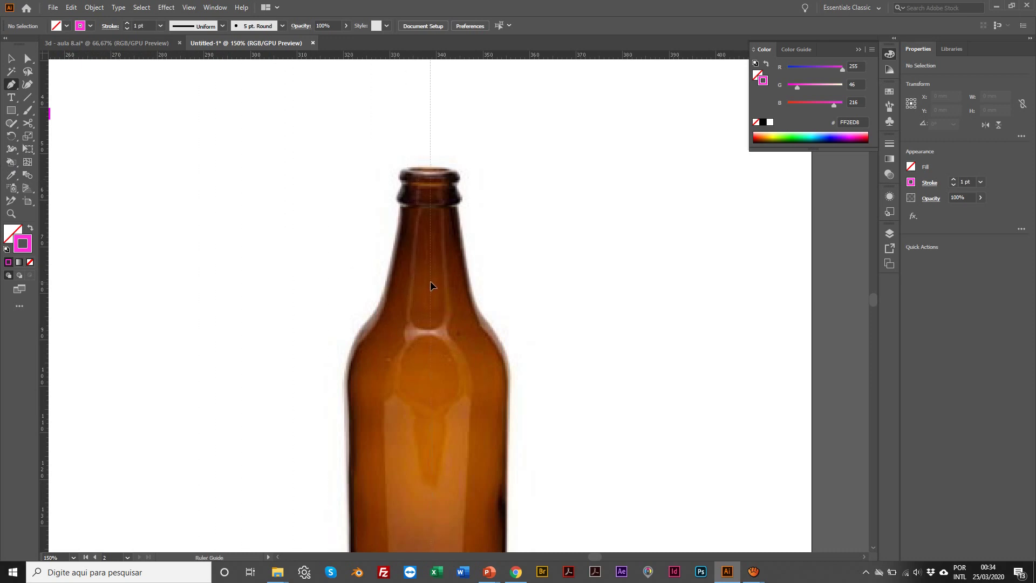
Step: Shift the vertical guide slightly left to about X 337.6 mm to align it with the centre of the bottle's base
scroll(431, 286, down, 5)
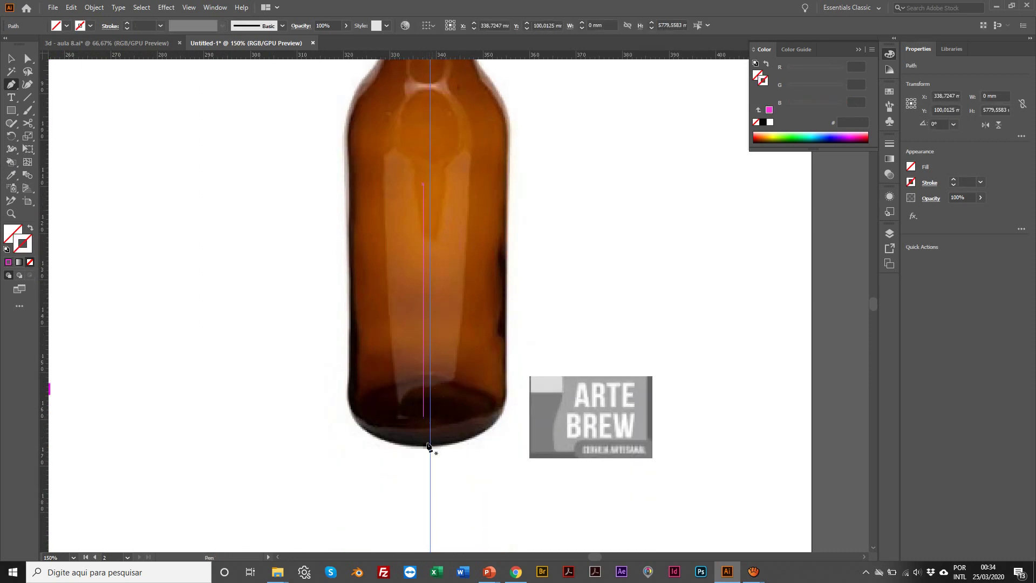
key(v)
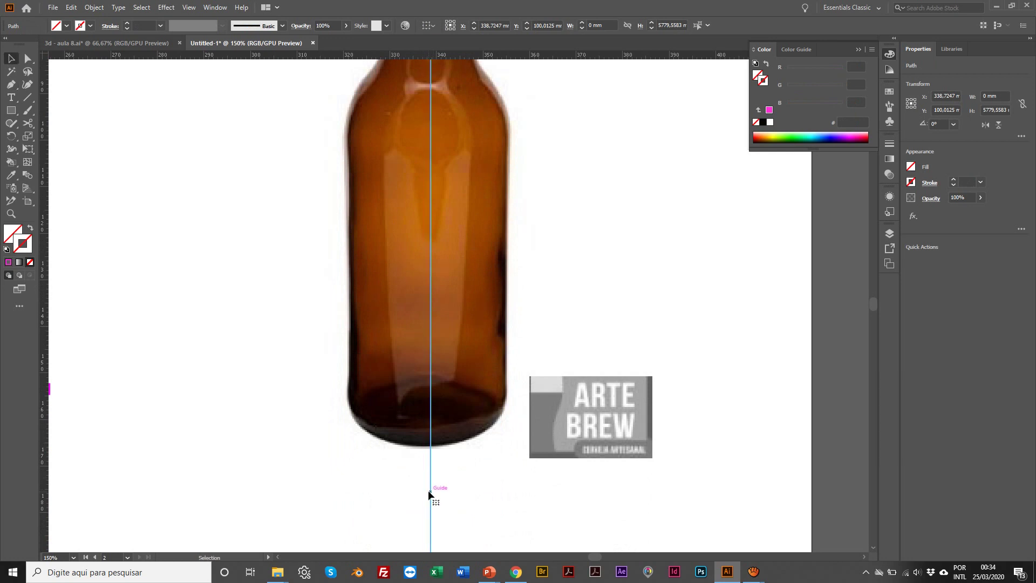
drag(429, 490, 424, 487)
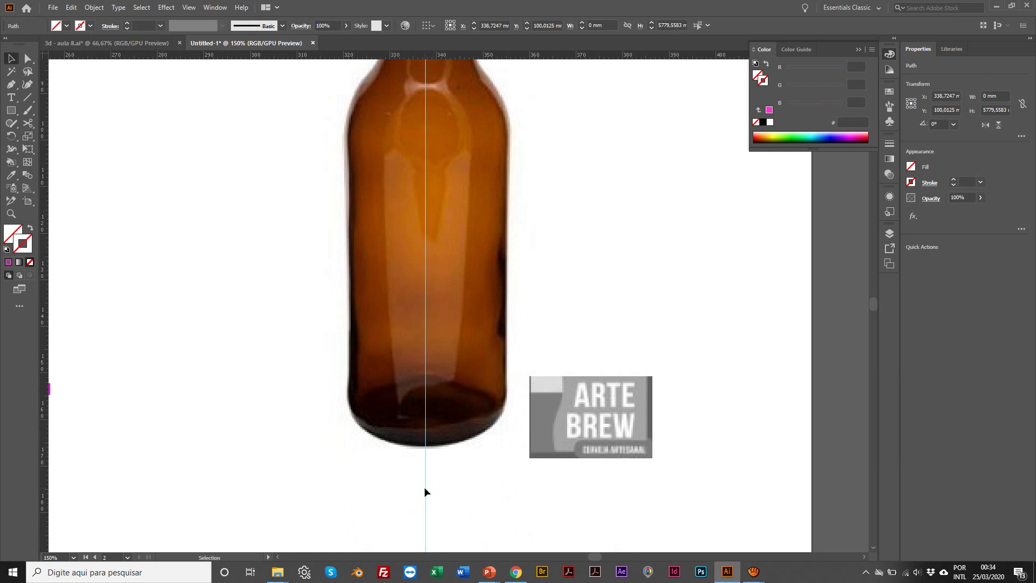
Step: Restore the Pen tool's magenta FF2ED8 stroke and trace the bottle's rounded lower-left corner, starting near the guide at the base
click(10, 84)
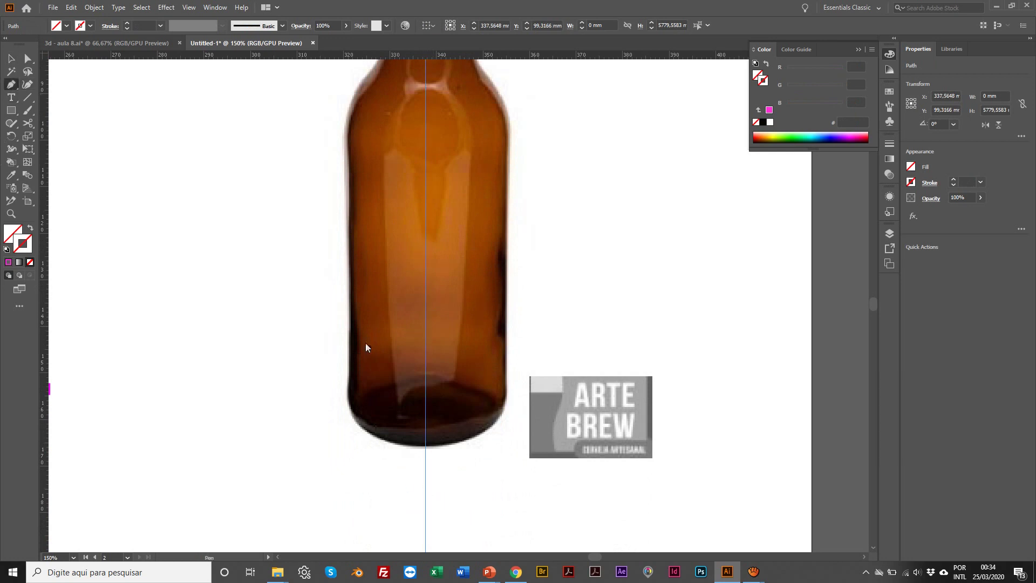
click(8, 262)
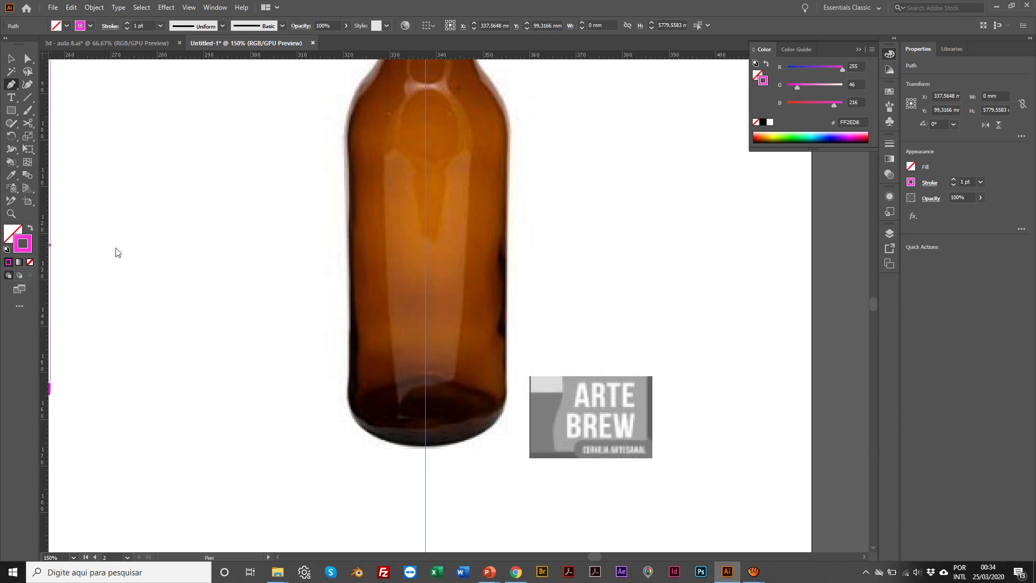
click(417, 446)
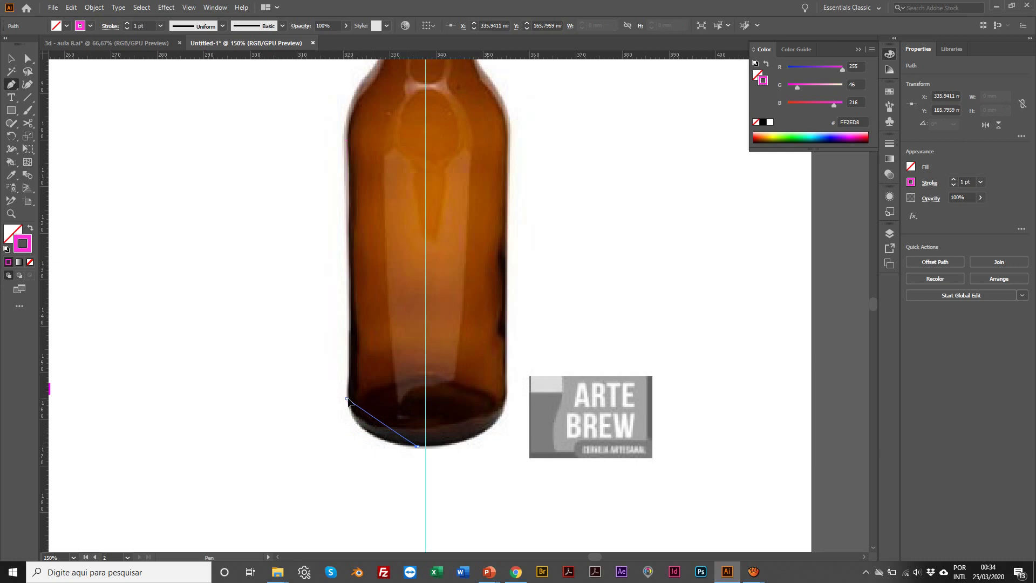
drag(346, 400, 345, 358)
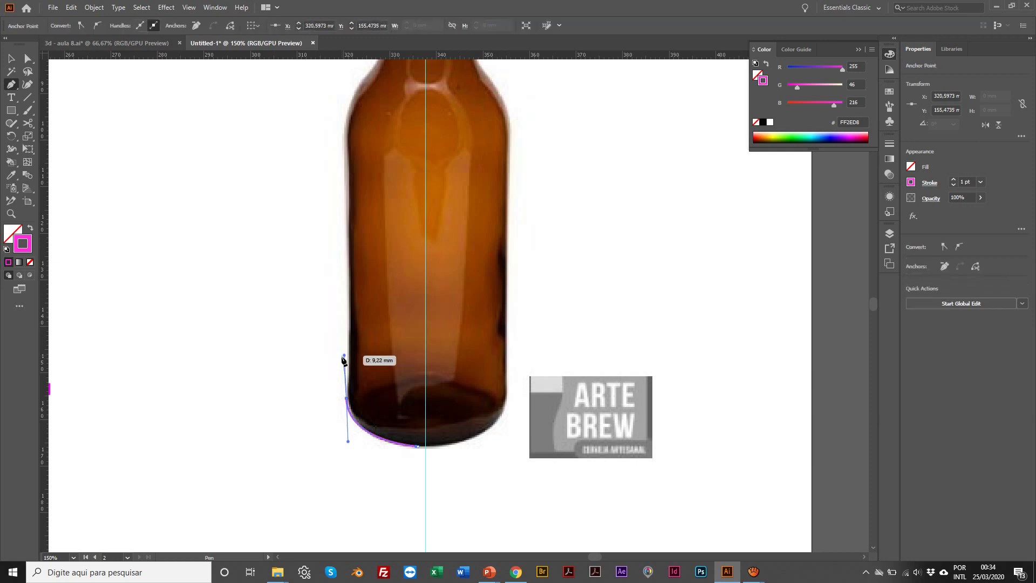
Step: Continue the path with a straight vertical segment along the bottle's left side, ending just below the shoulder at about Y 108 mm
scroll(336, 409, down, 1)
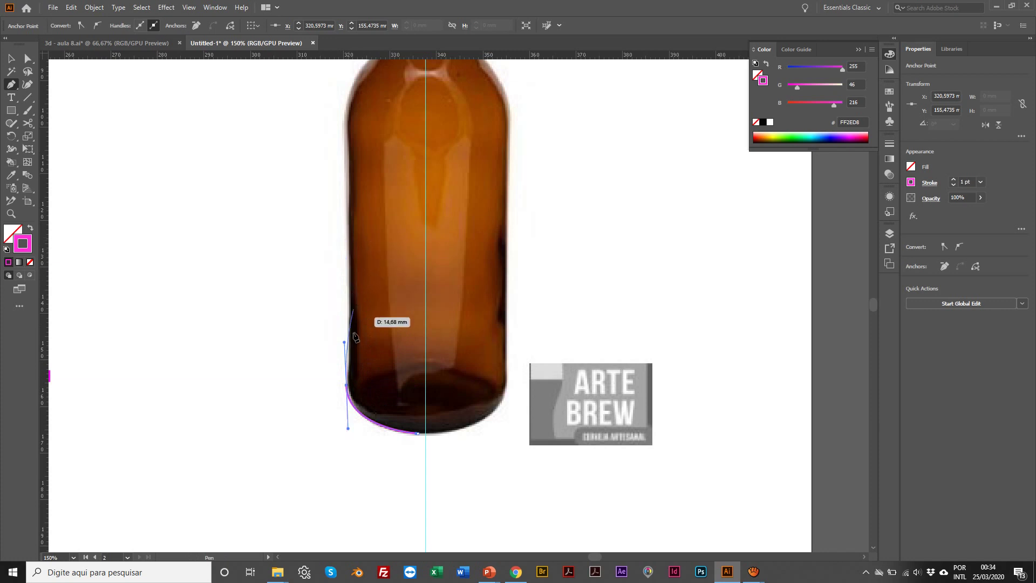
scroll(348, 324, up, 1)
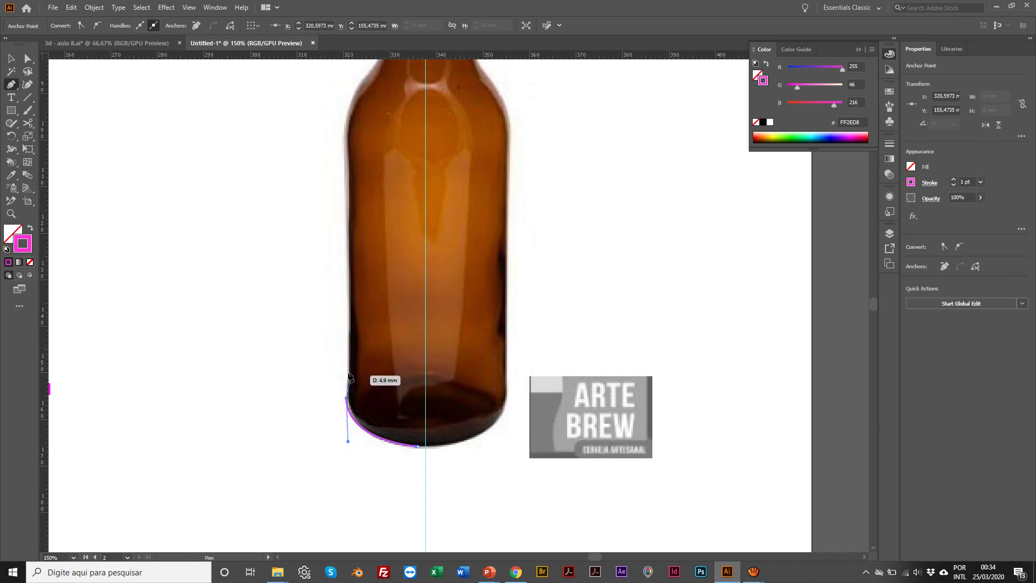
scroll(341, 292, up, 2)
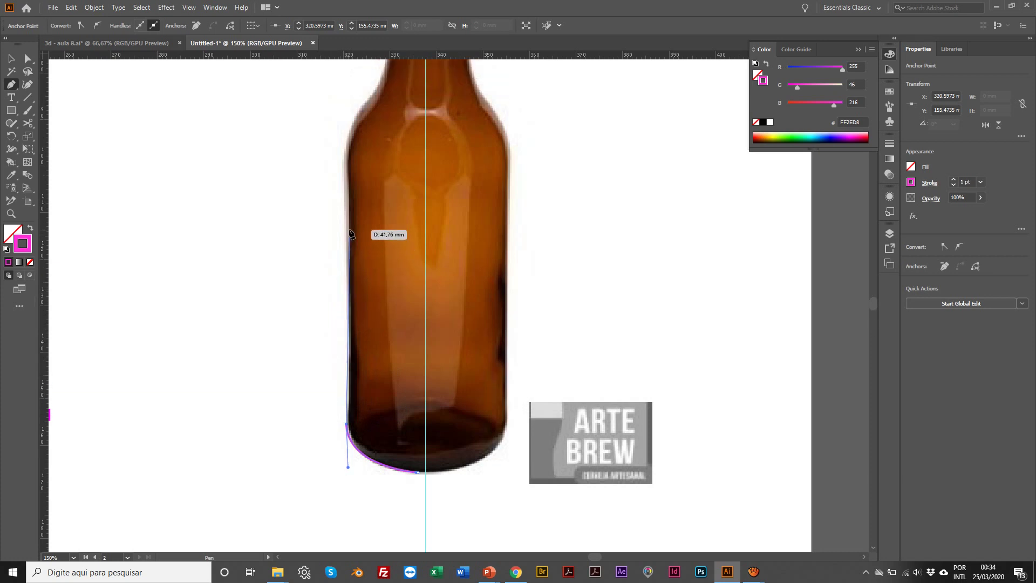
click(347, 203)
Step: Trace the left shoulder and neck with curved segments, ending at the underside of the neck ring at about Y 60.7 mm
scroll(396, 195, up, 10)
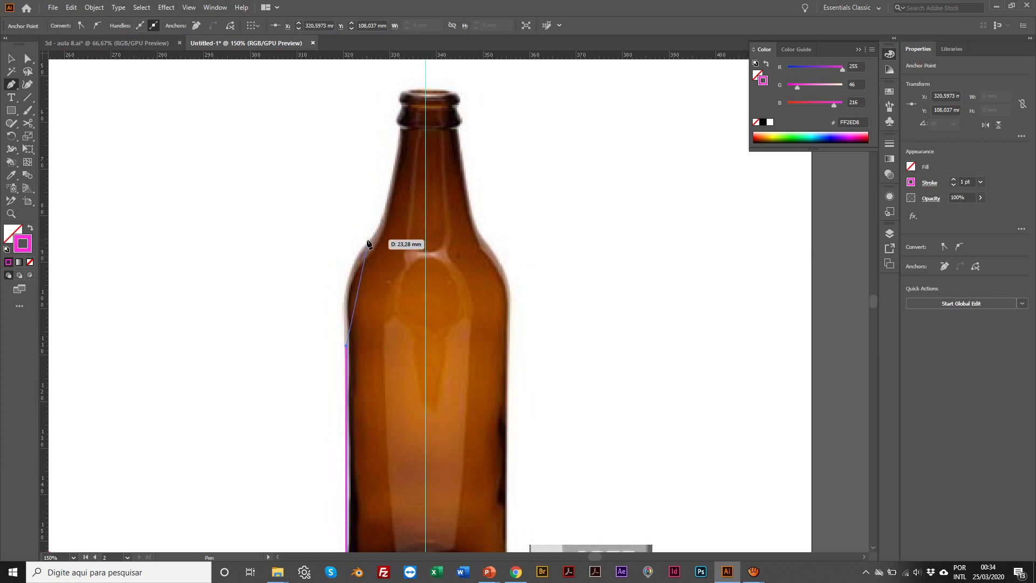
drag(369, 242, 403, 208)
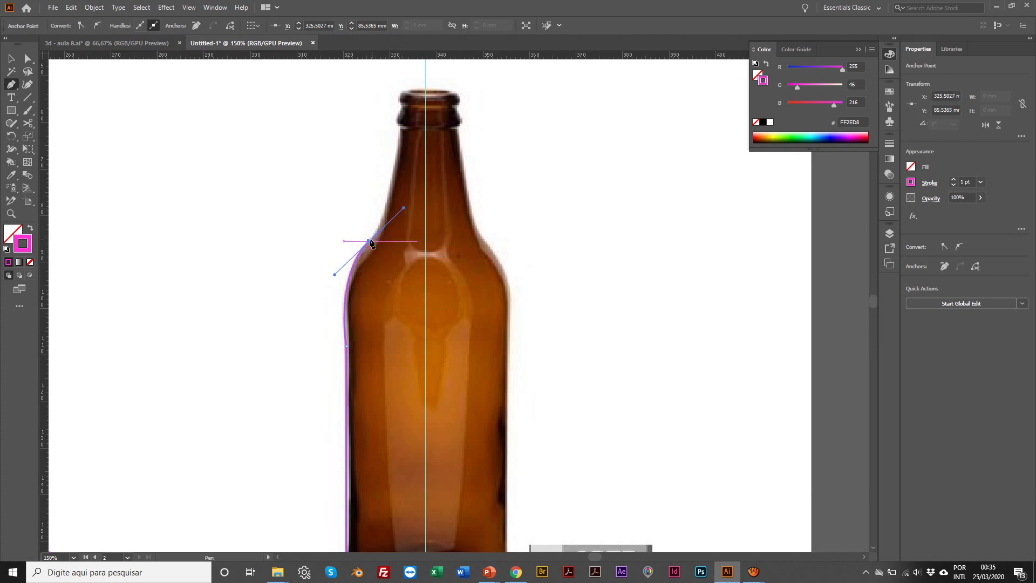
drag(371, 243, 396, 130)
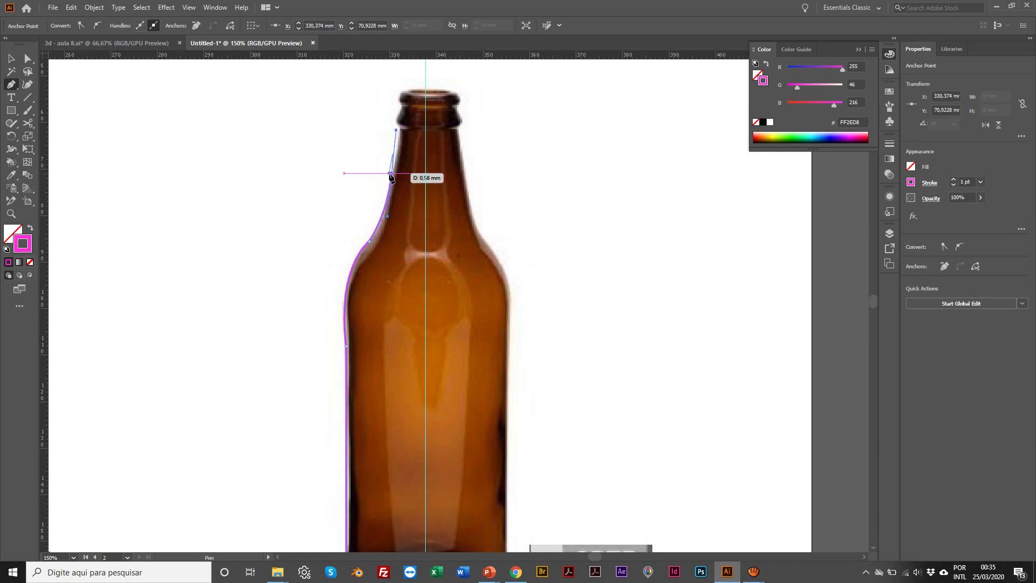
drag(392, 173, 402, 129)
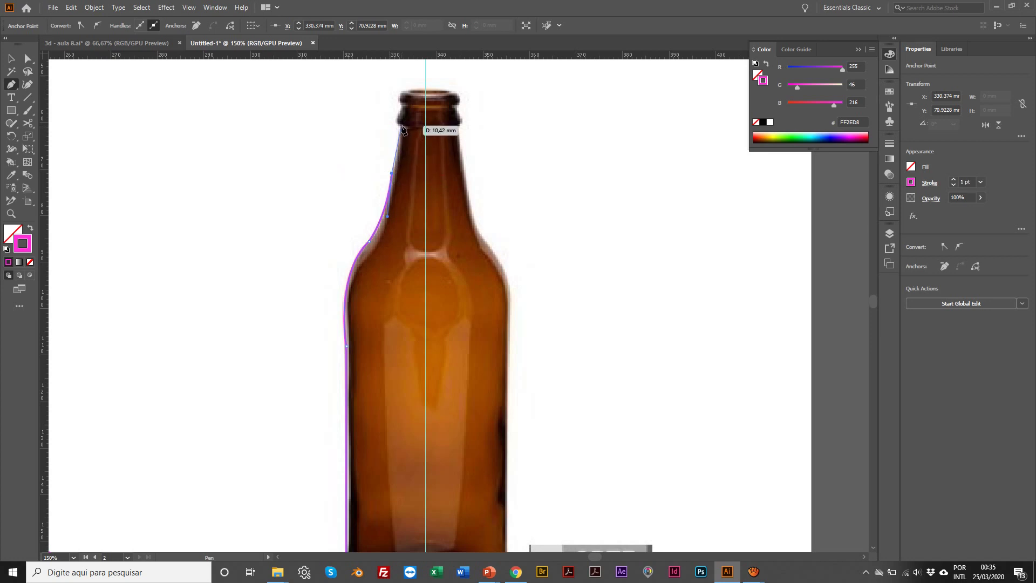
click(402, 127)
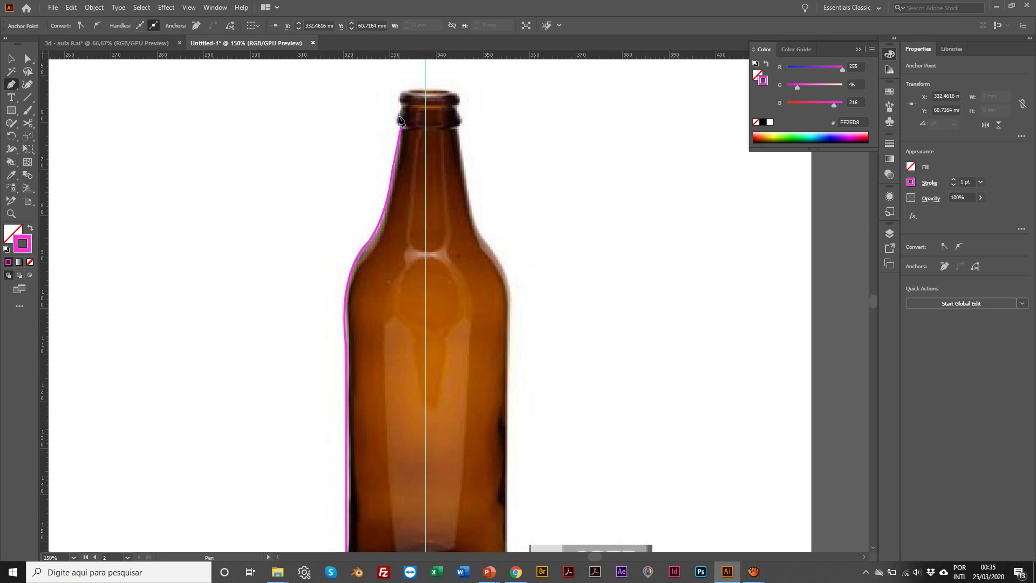
Step: Trace the left contour of the neck ring and rim, ending the path at the mouth on the centre guide at about Y 53.4 mm
drag(402, 104, 403, 104)
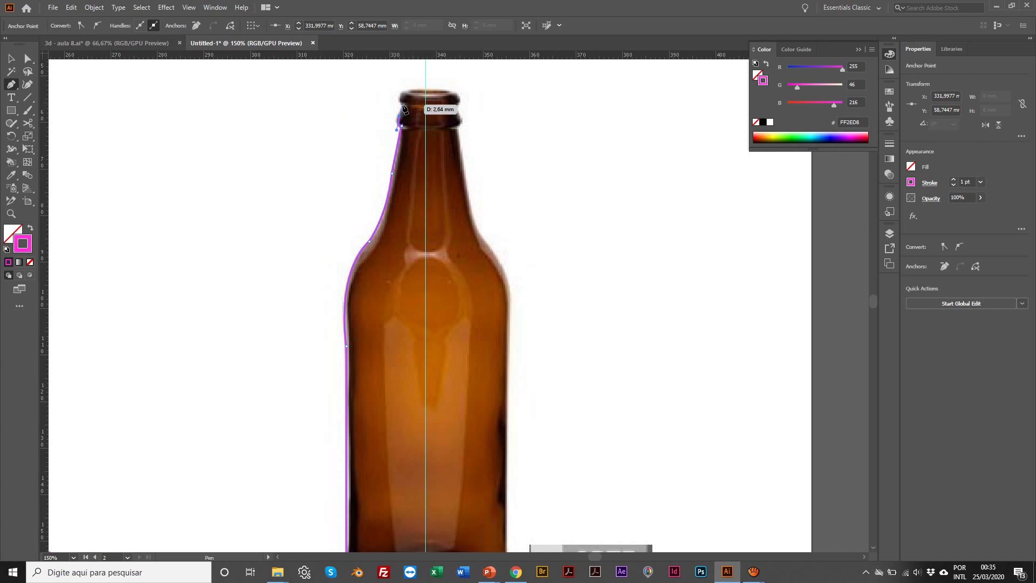
click(403, 106)
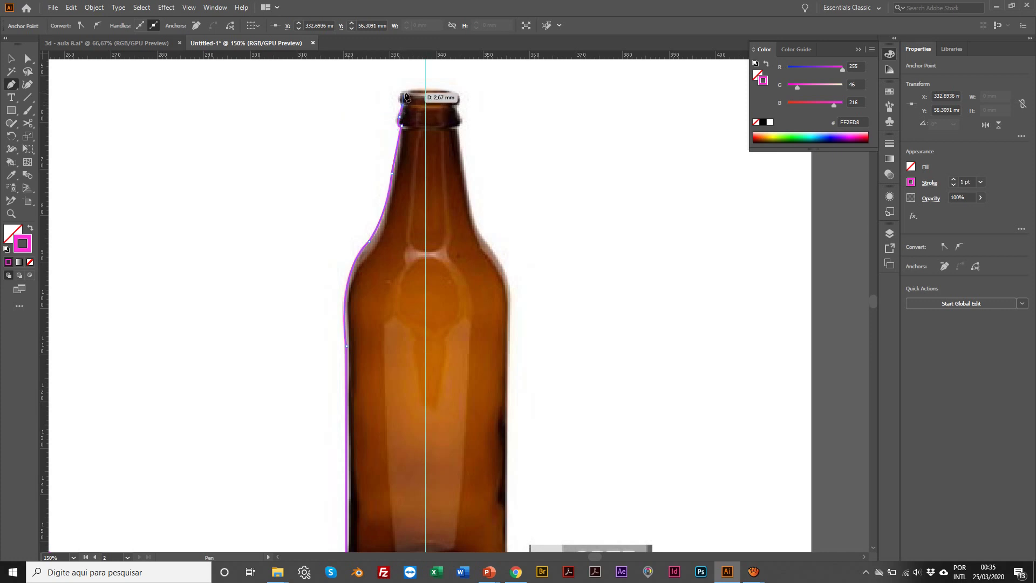
click(405, 93)
drag(409, 90, 415, 84)
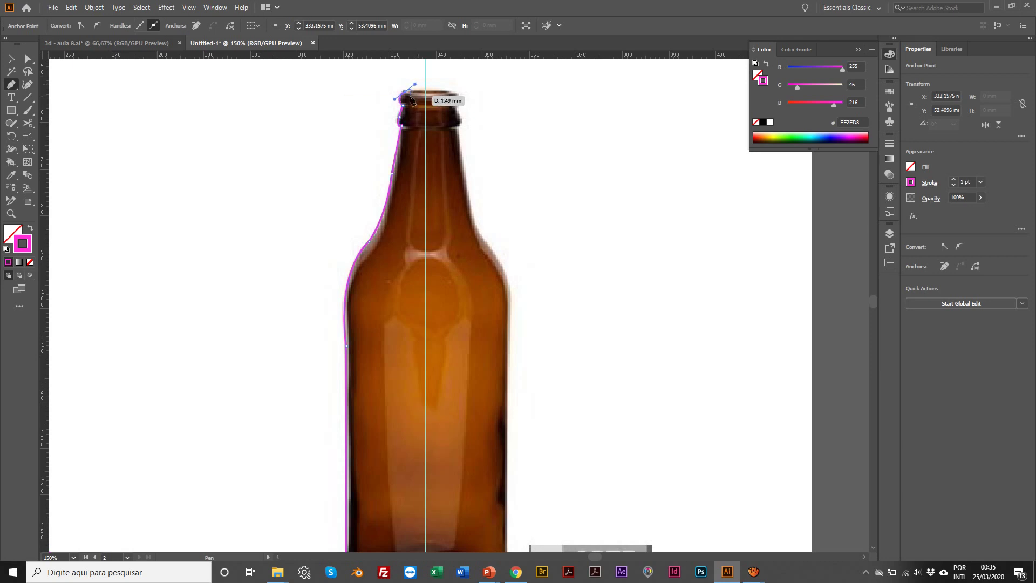
click(406, 93)
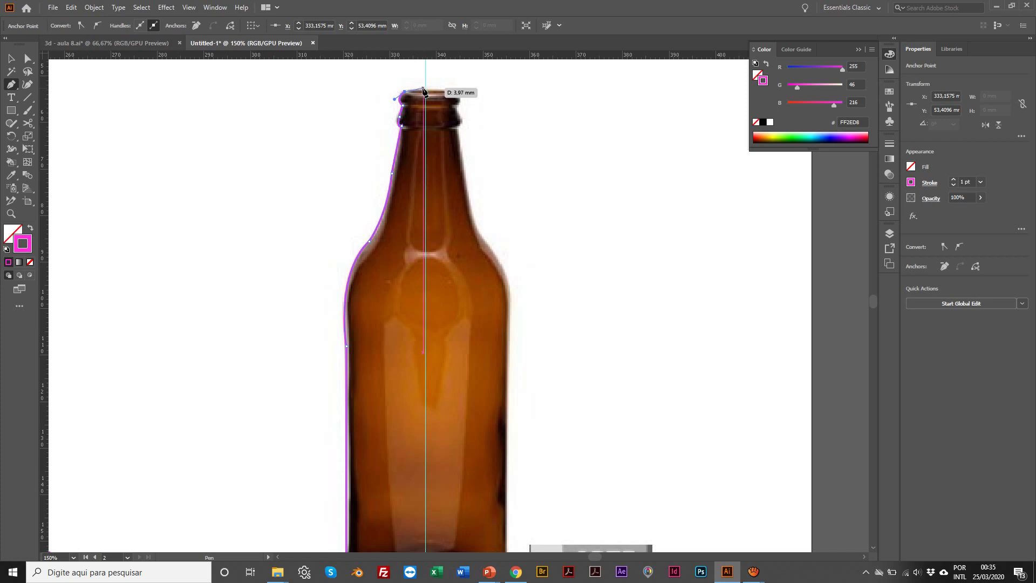
click(425, 90)
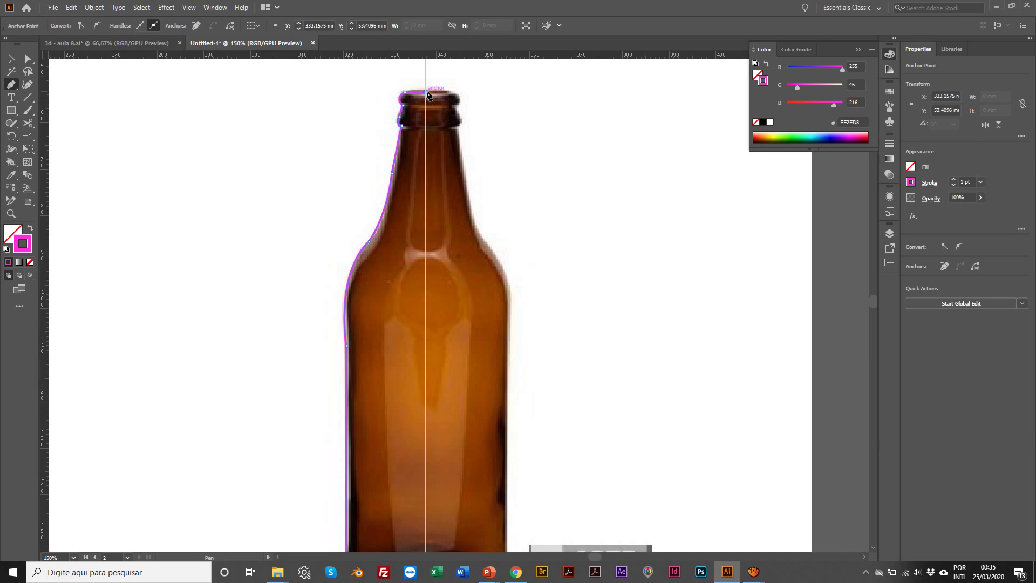
Step: Finish the profile path and delete the vertical centre guide
key(v)
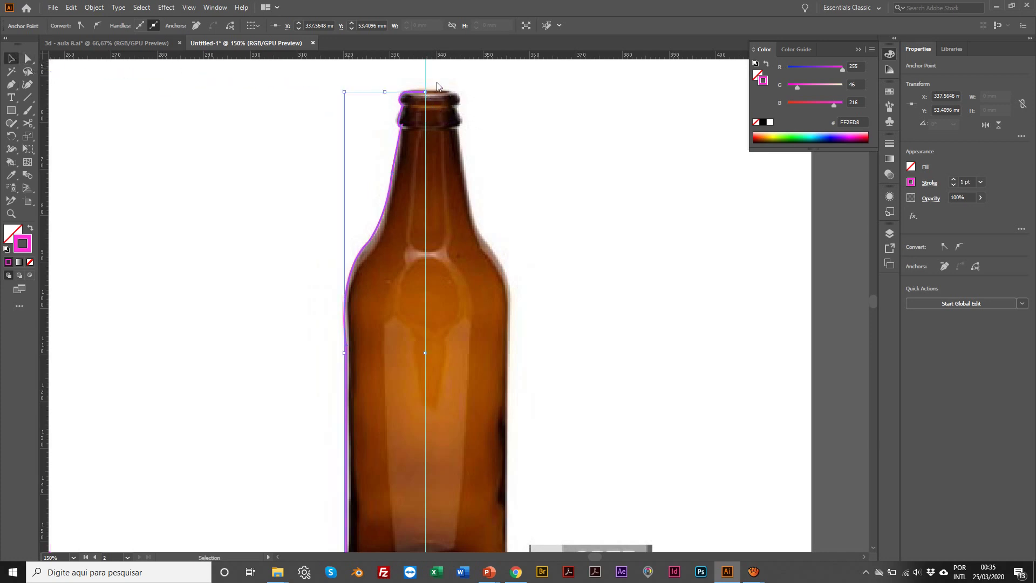
click(424, 72)
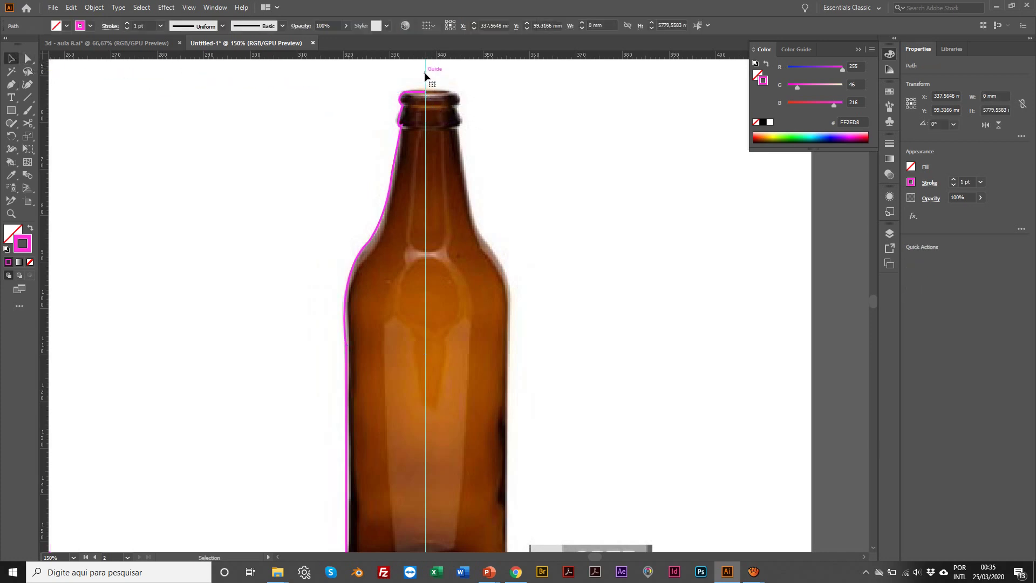
key(Delete)
Step: Unlock the bottle photo and move it off the artboard to the right, away from the traced profile
click(95, 7)
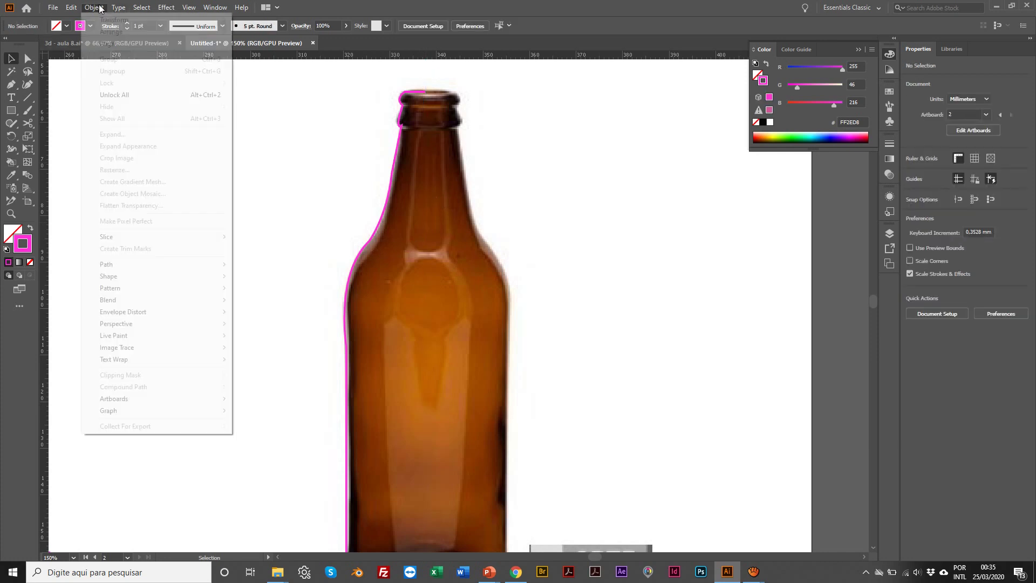
click(136, 95)
key(z)
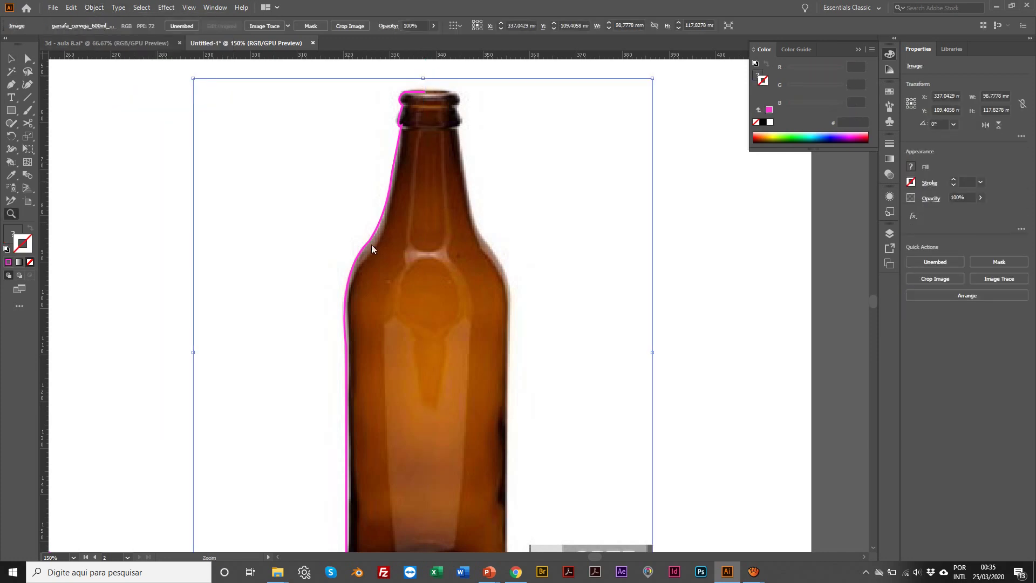
alt+click(475, 280)
alt+click(531, 311)
key(v)
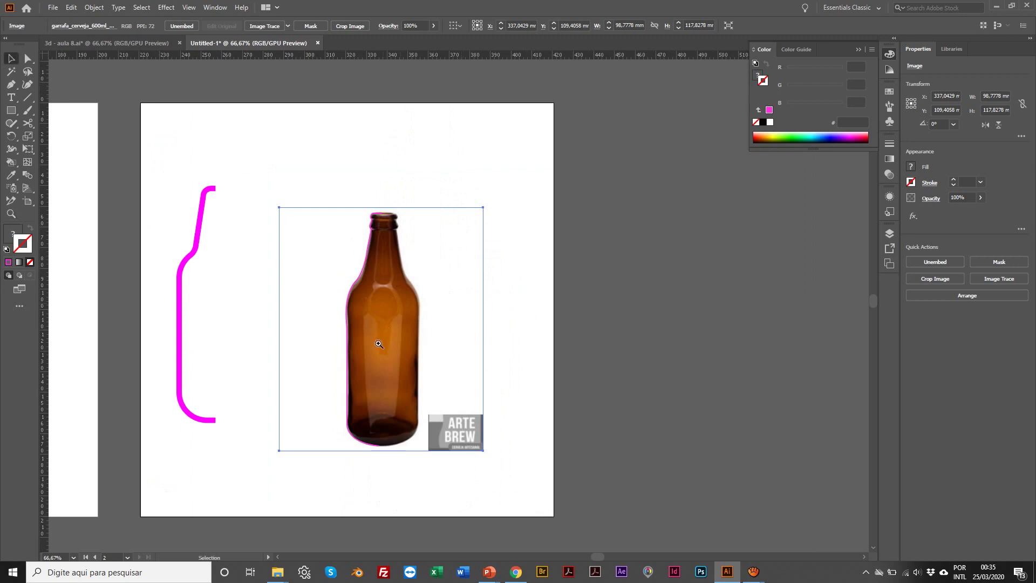
drag(370, 331, 727, 324)
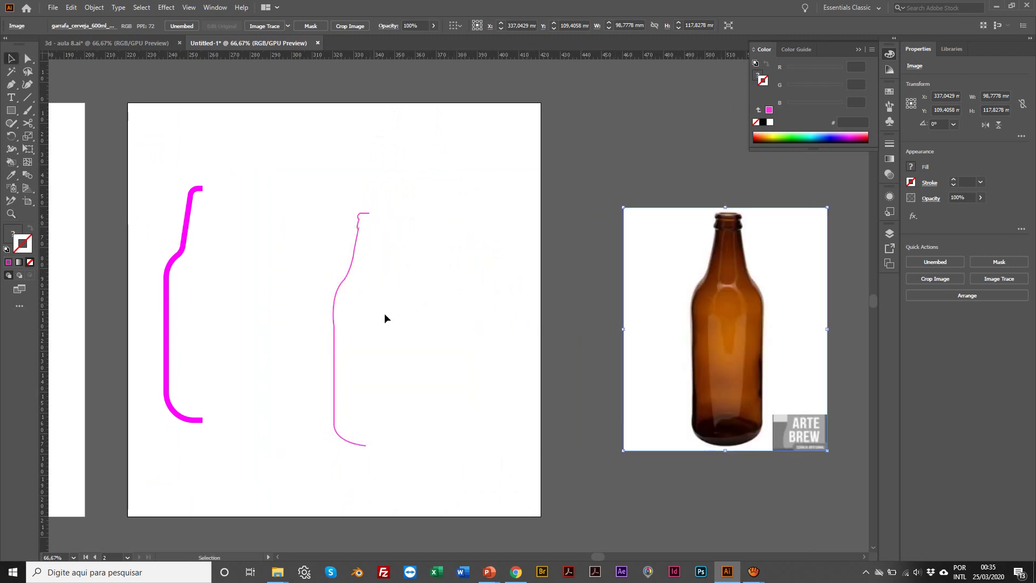
Step: Smooth the kink where the straight neck meets the shoulder curve, using the Smooth tool on the profile path
key(z)
click(399, 303)
click(442, 264)
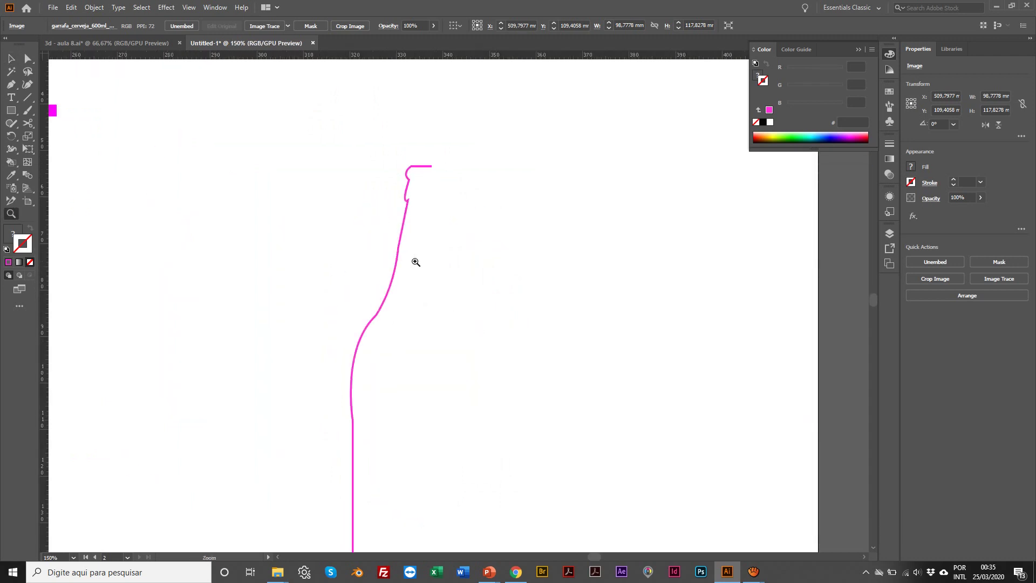
scroll(412, 273, down, 4)
click(400, 167)
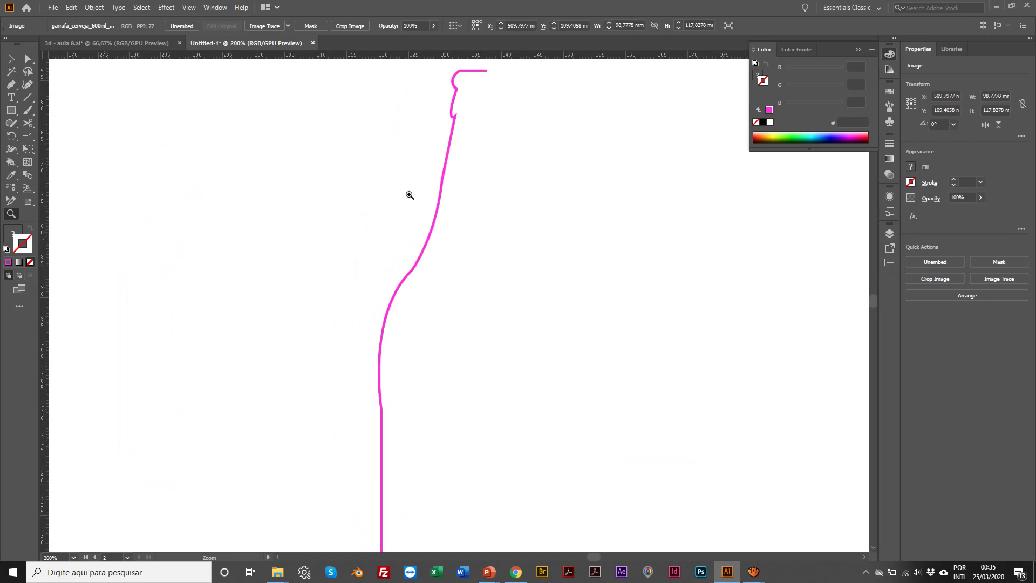
click(460, 114)
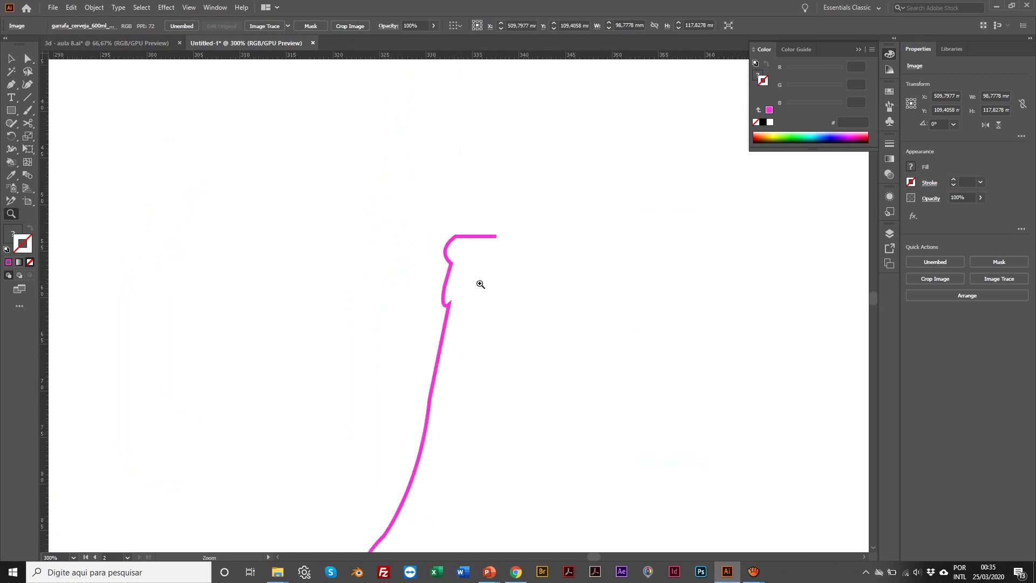
click(477, 268)
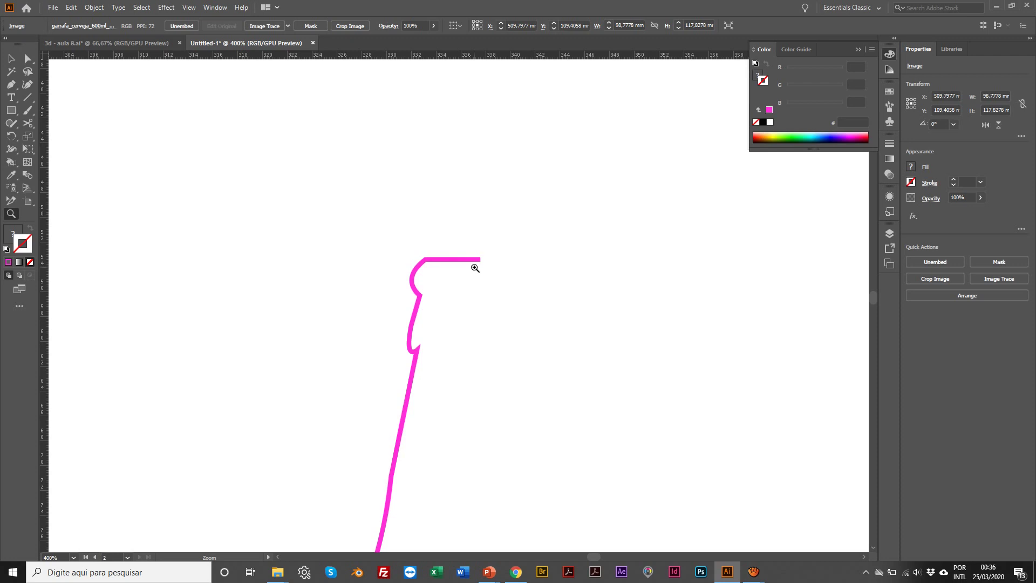
scroll(449, 276, down, 3)
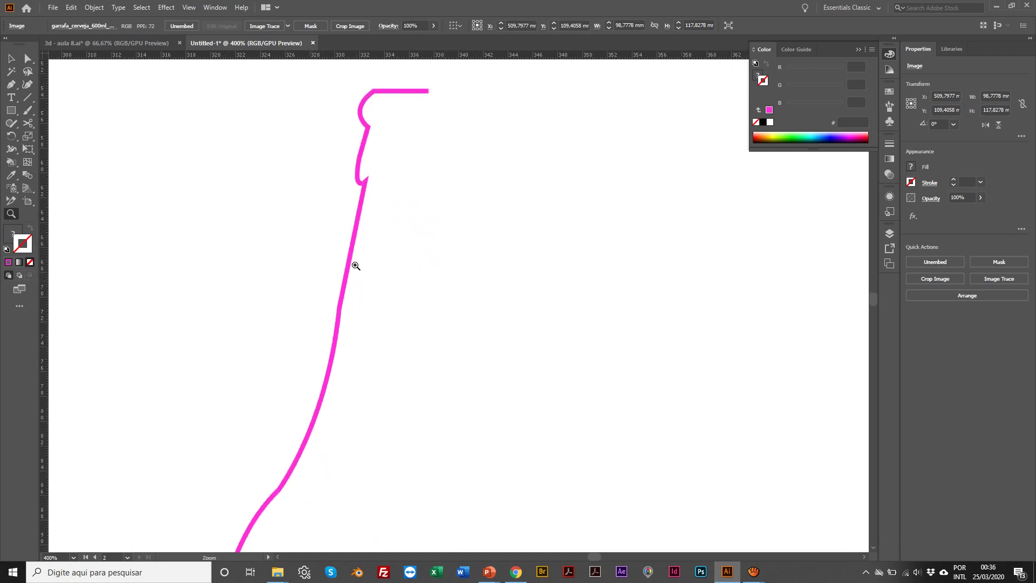
key(a)
click(346, 279)
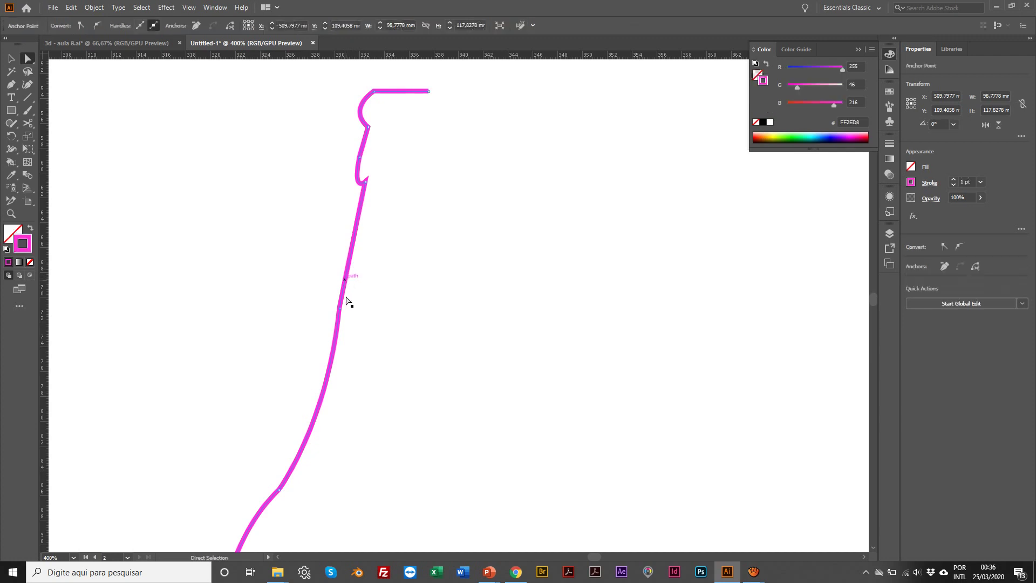
scroll(351, 280, right, 1)
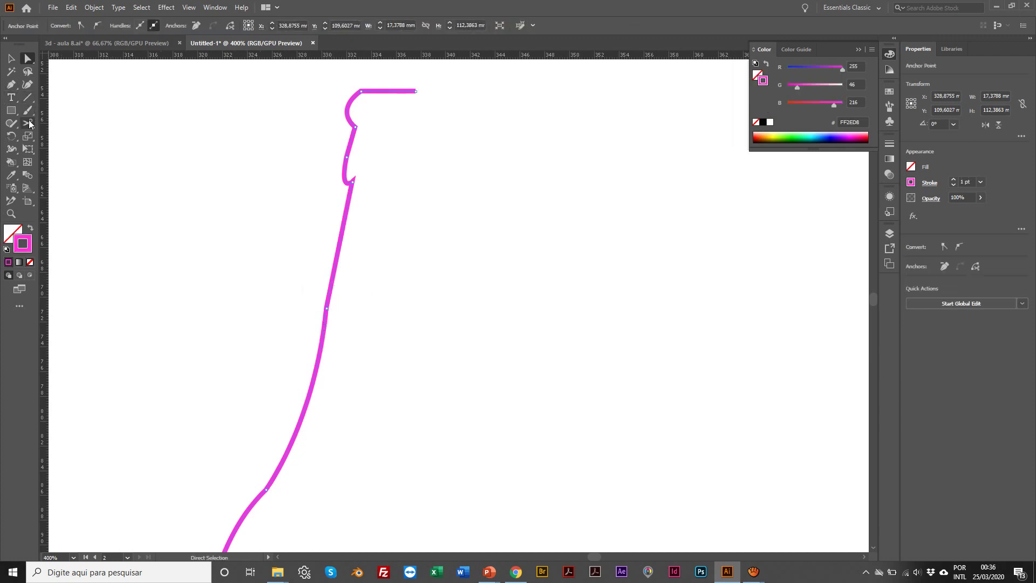
click(11, 124)
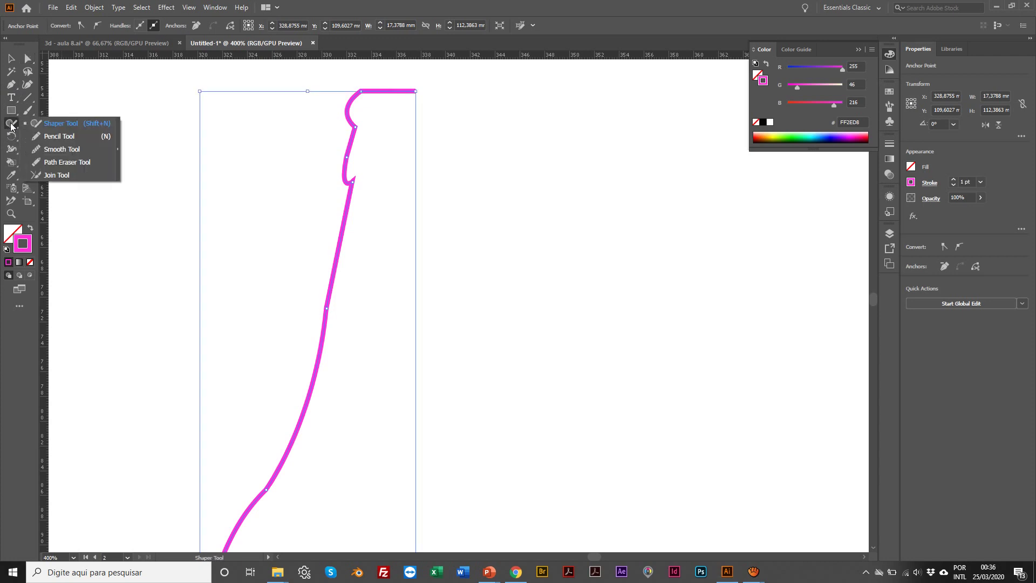
click(60, 149)
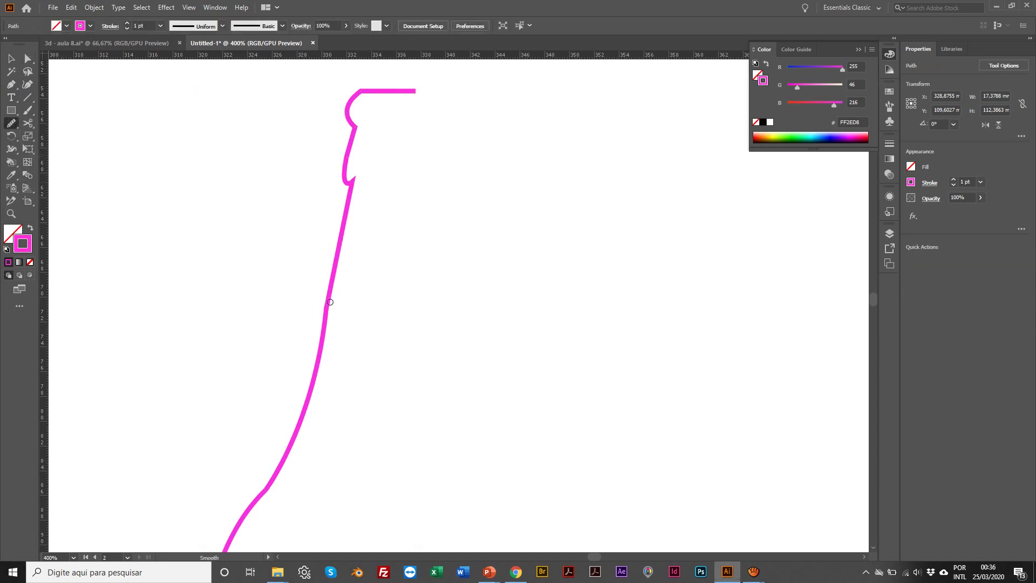
key(v)
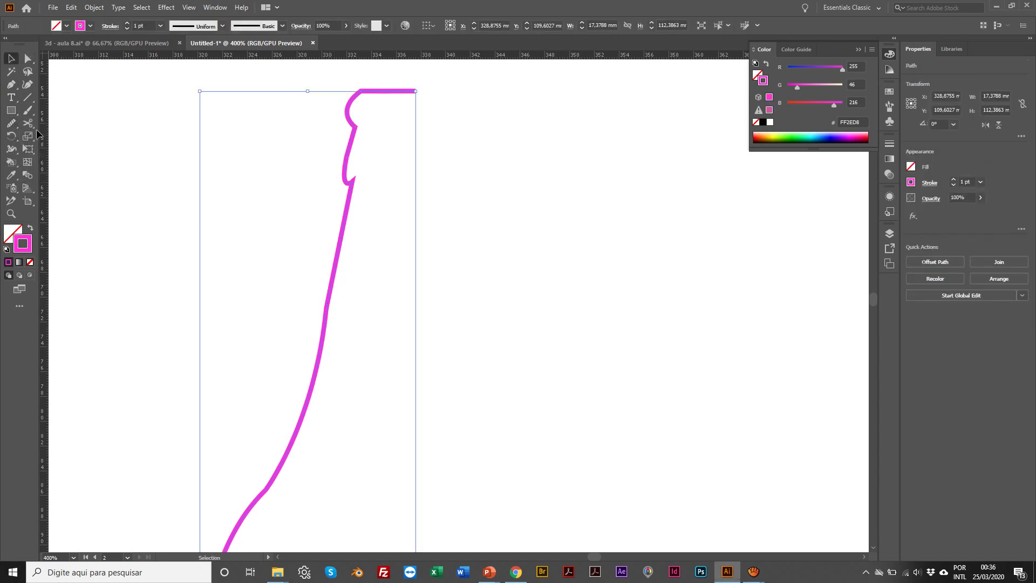
click(11, 124)
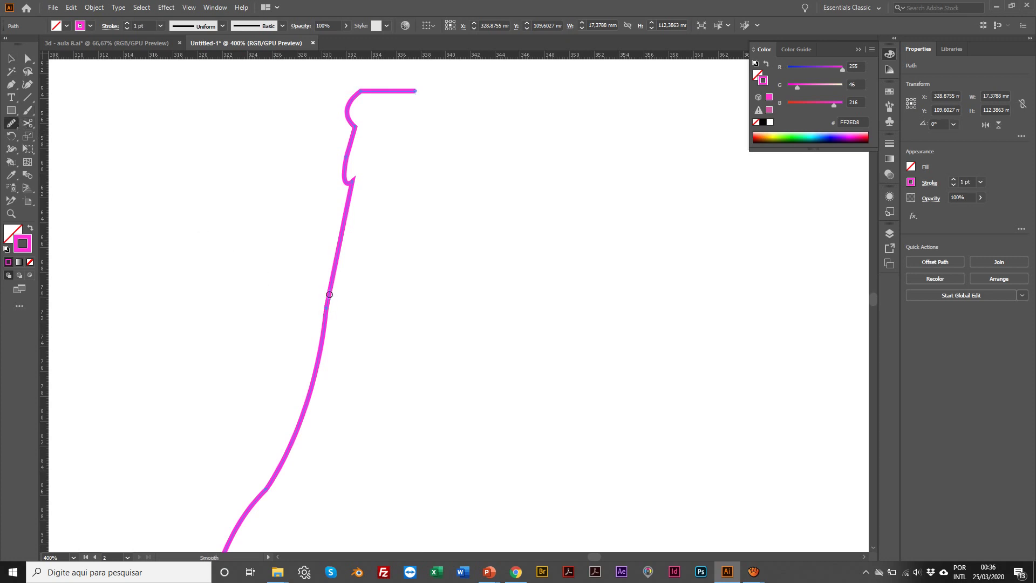
mouse_move(327, 318)
mouse_down()
mouse_move(325, 283)
mouse_move(324, 303)
mouse_up()
Step: Reshape the curve on the underside of the neck ring by adjusting its anchor handle, and deselect the path
key(a)
click(355, 183)
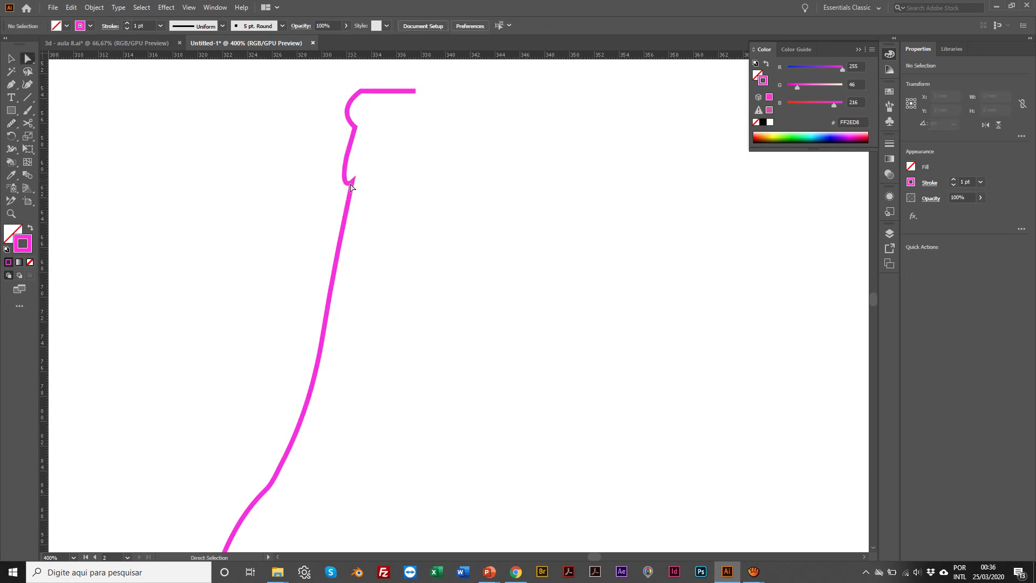
click(352, 182)
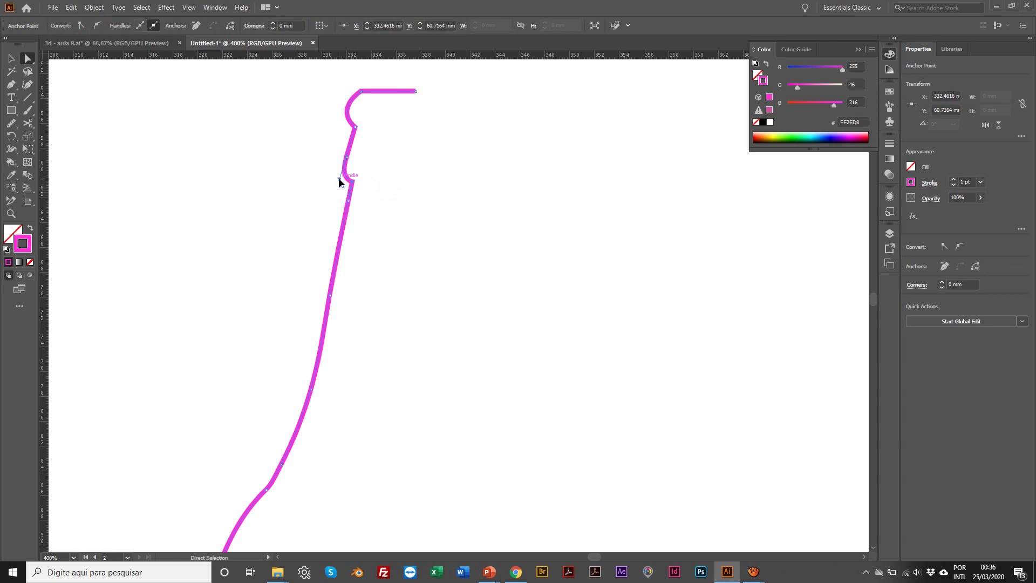
key(v)
click(298, 139)
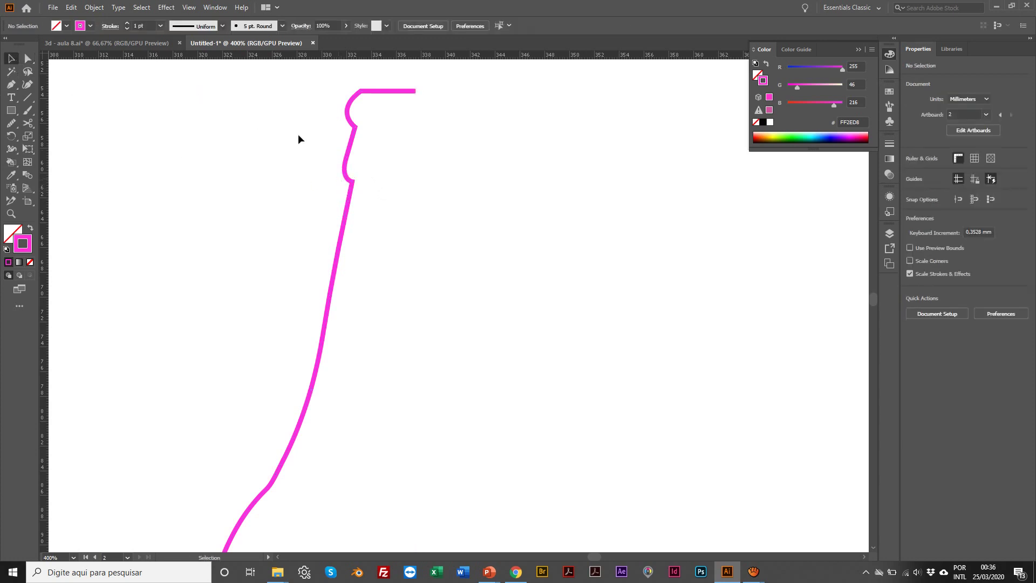
Step: Smooth the bend in the shoulder, at about Y 85 mm, with the Smooth tool and deselect the path
scroll(345, 119, down, 4)
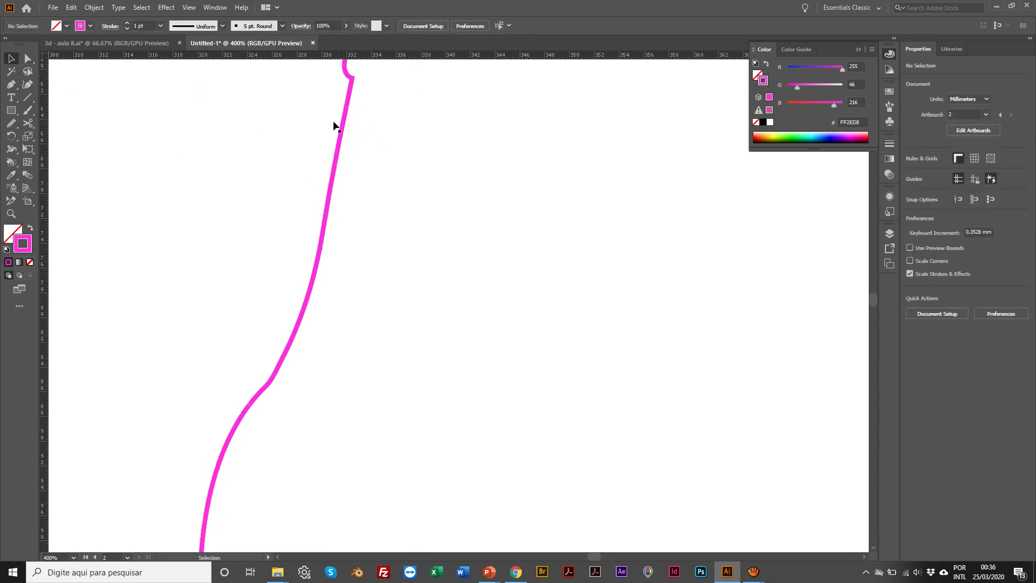
click(285, 344)
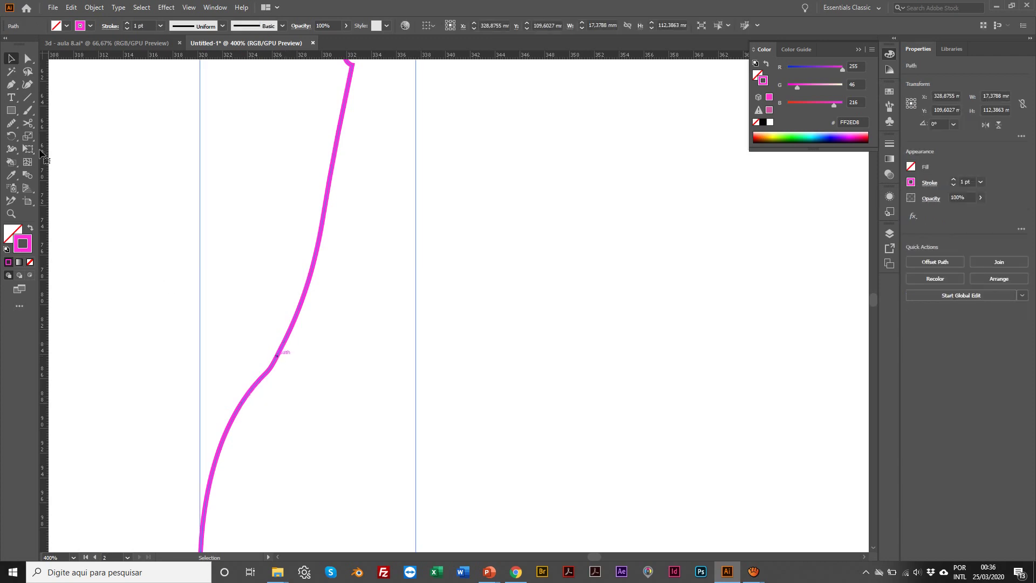
click(11, 123)
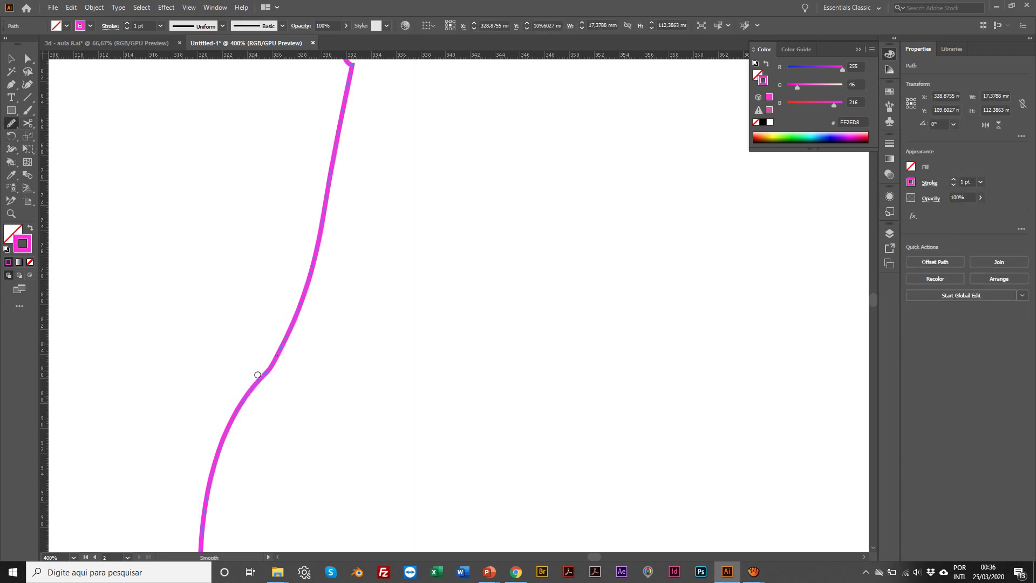
mouse_move(271, 360)
mouse_down()
mouse_move(284, 342)
mouse_move(261, 374)
mouse_up()
click(11, 58)
scroll(154, 177, left, 1)
click(156, 177)
Step: Set the bottle profile's stroke weight to 3 pt
key(z)
alt+click(384, 277)
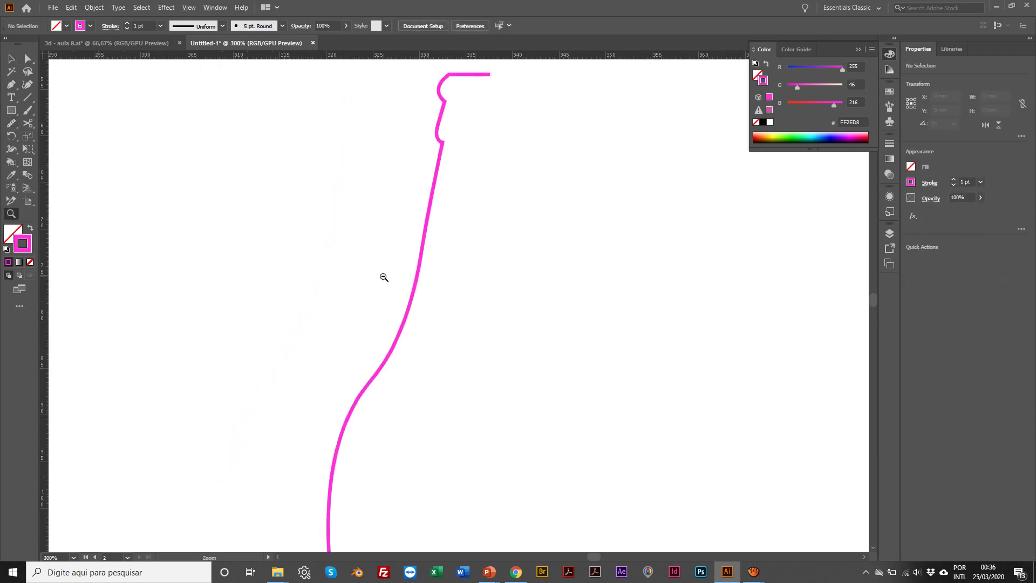
alt+click(409, 277)
scroll(410, 300, down, 9)
scroll(410, 300, right, 7)
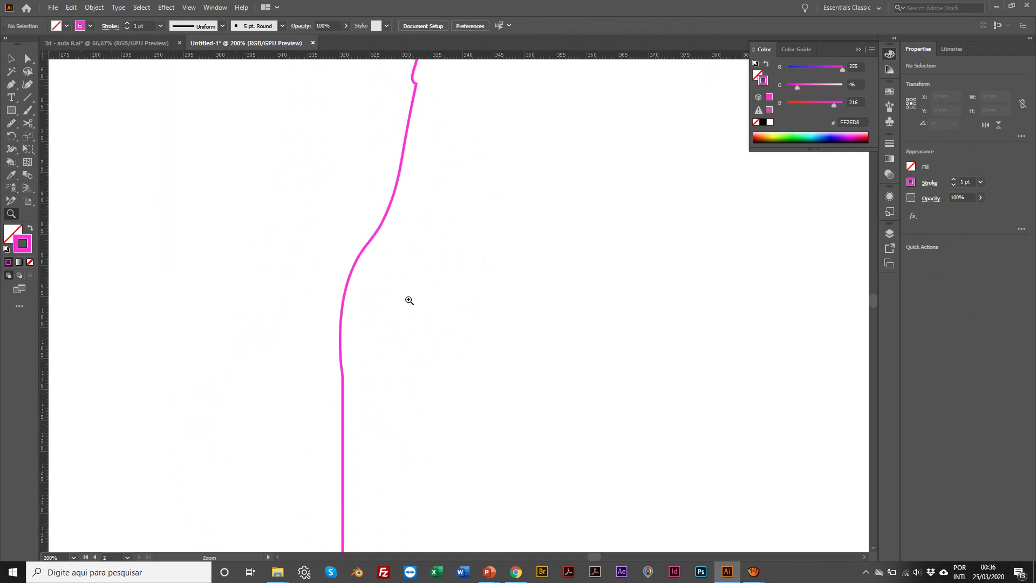
scroll(410, 300, up, 9)
key(v)
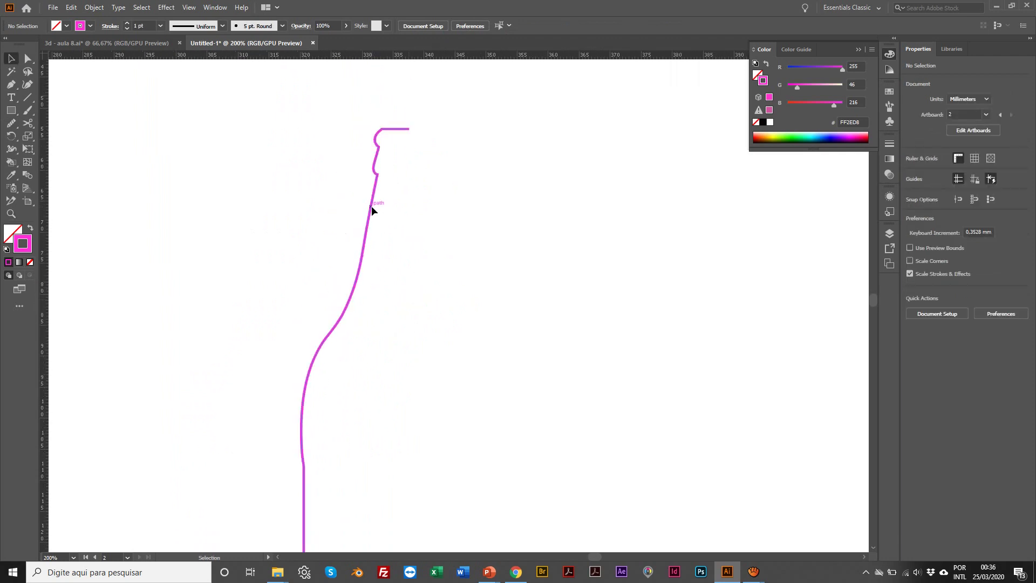
click(371, 206)
scroll(469, 215, left, 1)
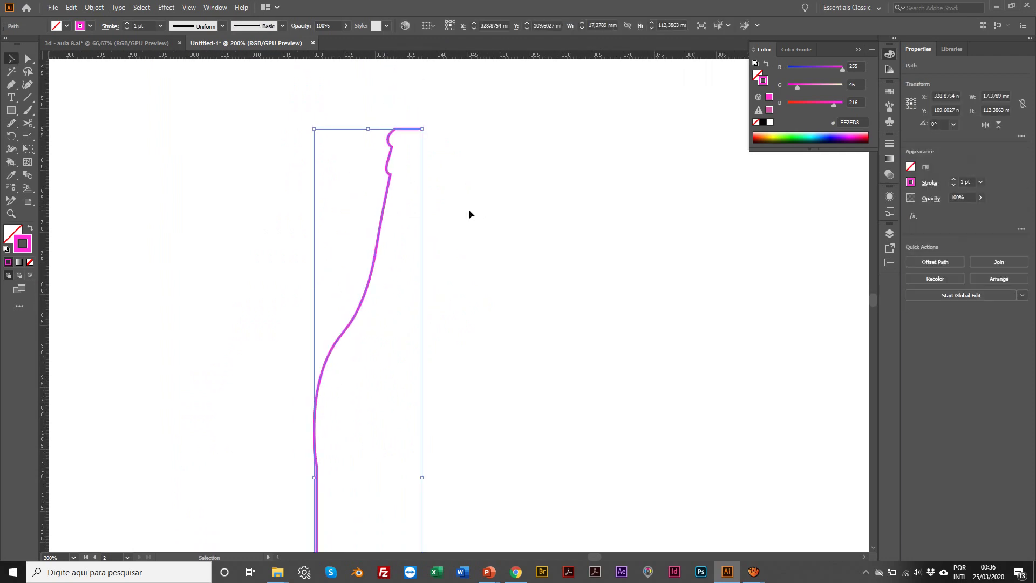
click(953, 180)
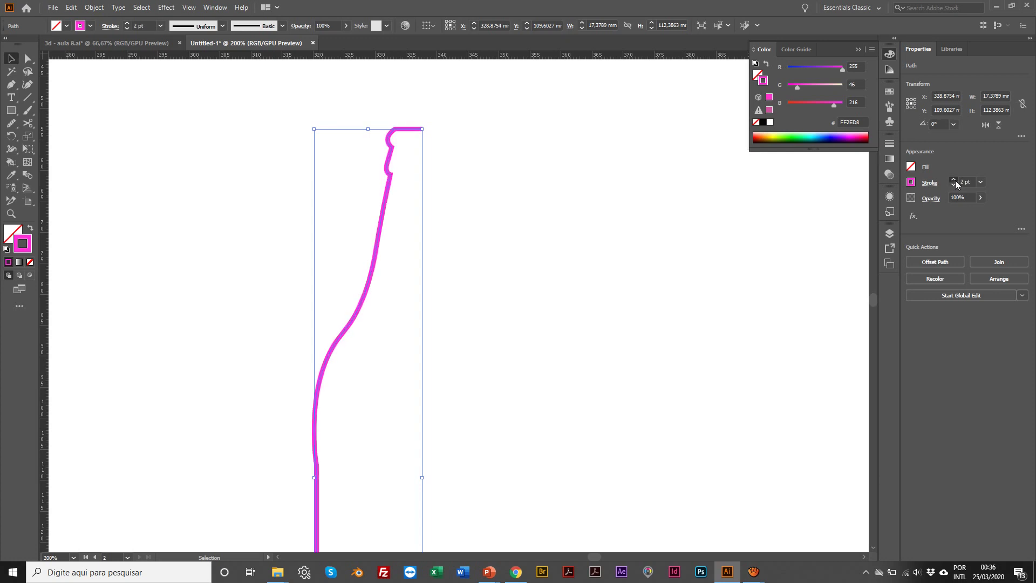
click(954, 180)
click(953, 180)
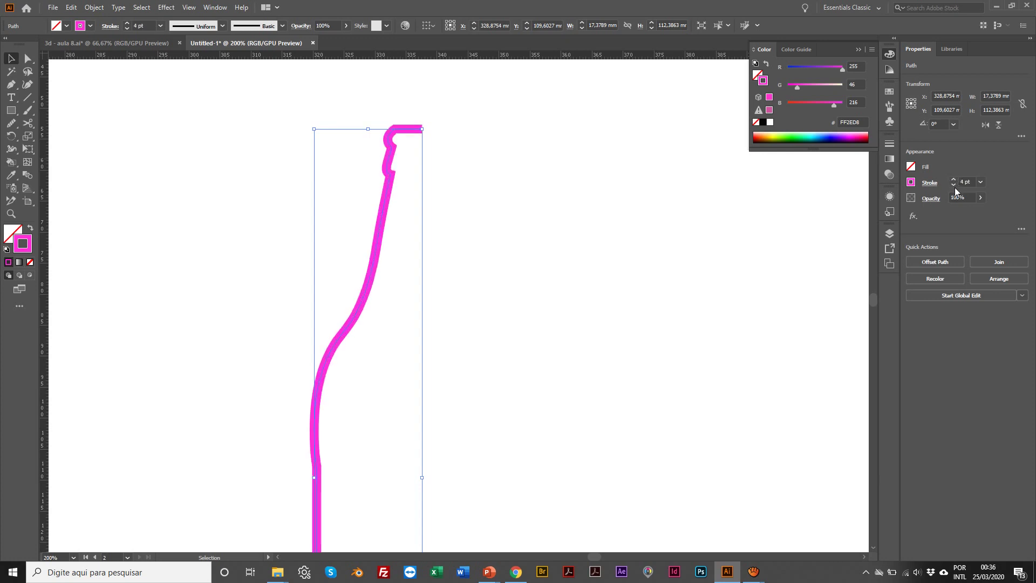
click(953, 185)
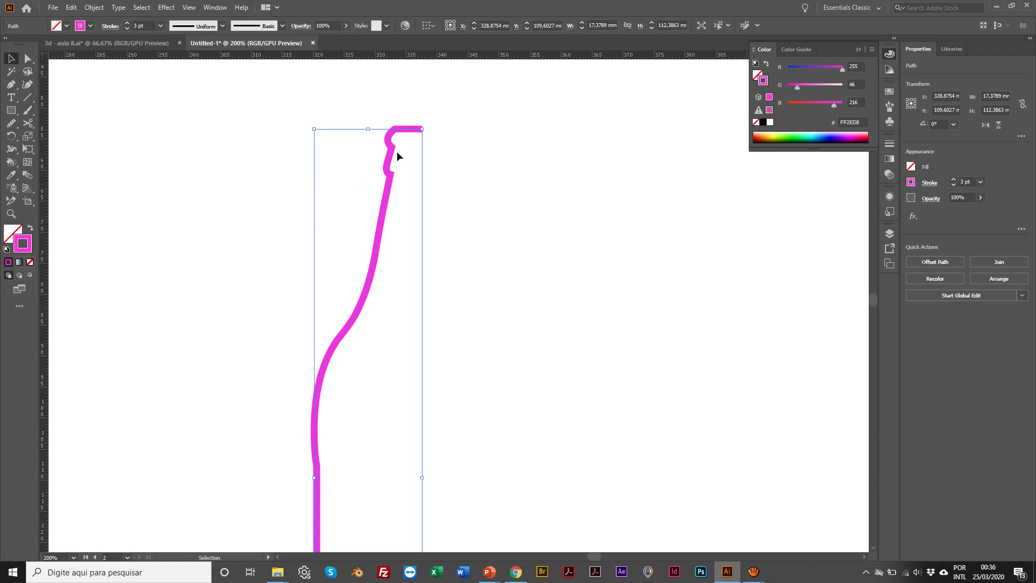
Step: Slightly round the sharp corners of the rim and neck ring with live corners, and deselect the path
key(z)
click(425, 138)
click(438, 347)
click(436, 344)
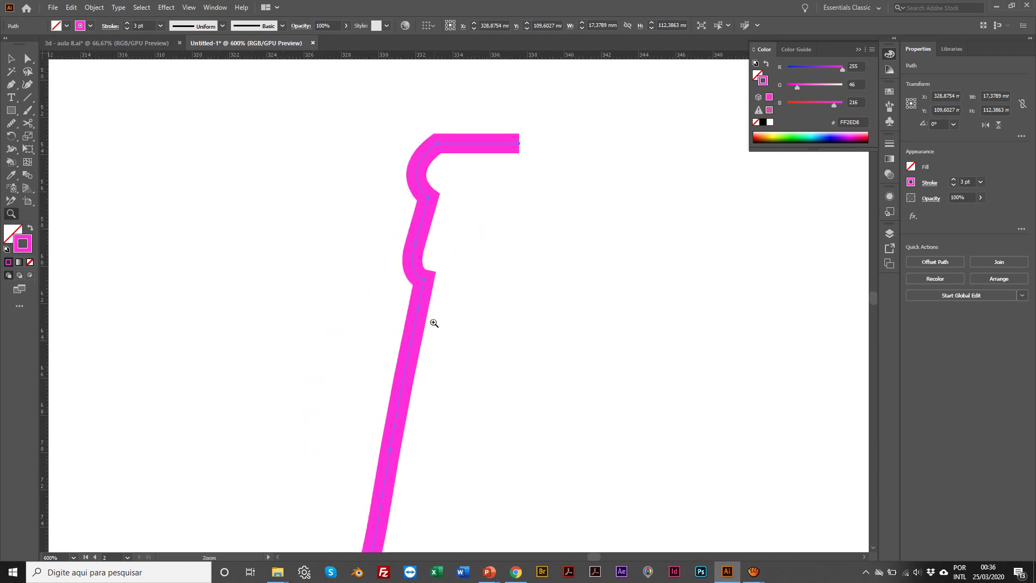
key(a)
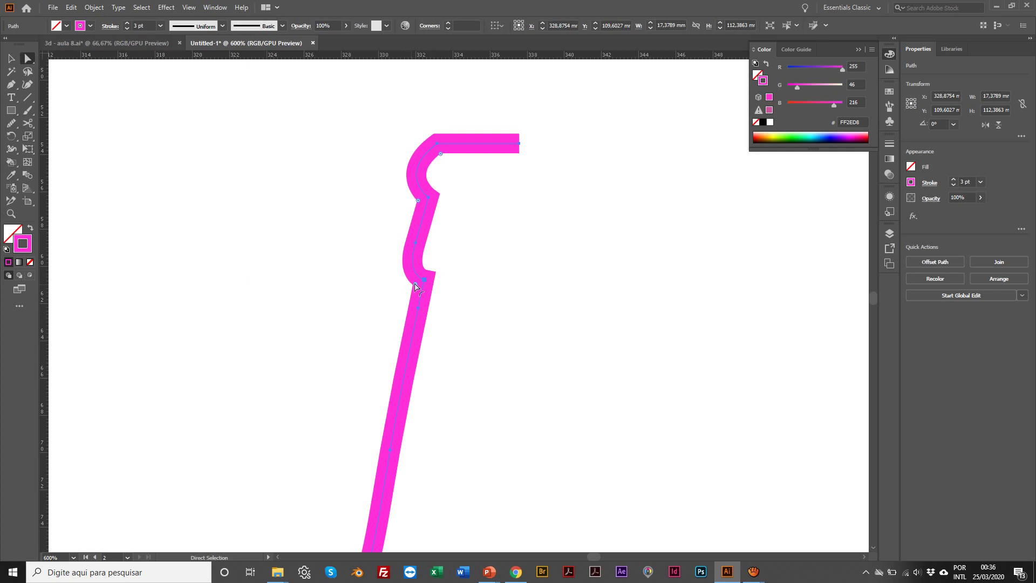
drag(415, 286, 410, 288)
scroll(412, 259, right, 1)
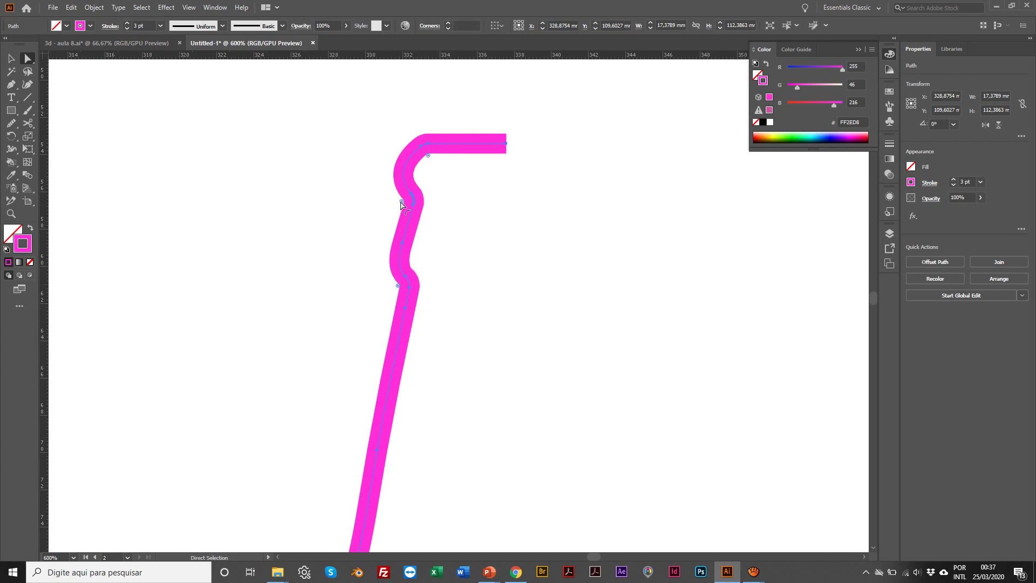
drag(401, 203, 397, 203)
click(14, 59)
scroll(97, 157, left, 1)
click(146, 217)
Step: Examine the whole bottle profile and the curve at its base
key(z)
alt+click(473, 370)
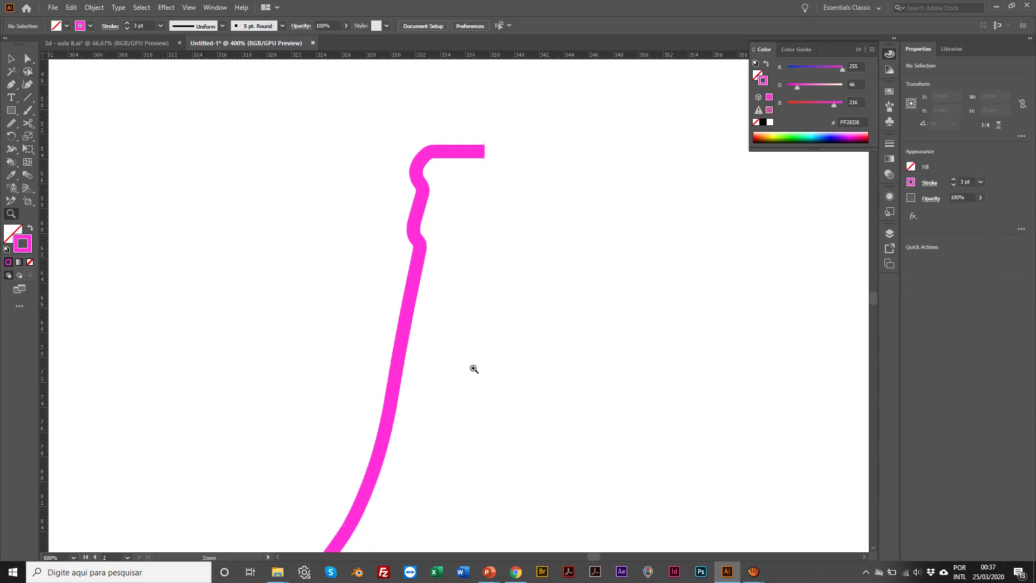
alt+click(473, 370)
alt+click(472, 370)
alt+click(473, 370)
alt+click(473, 370)
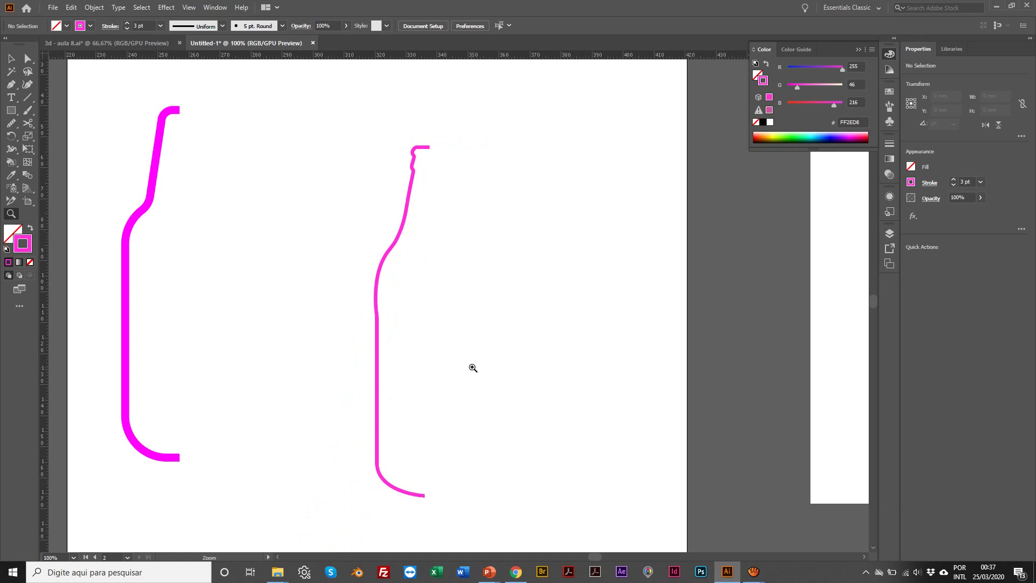
click(456, 415)
click(411, 398)
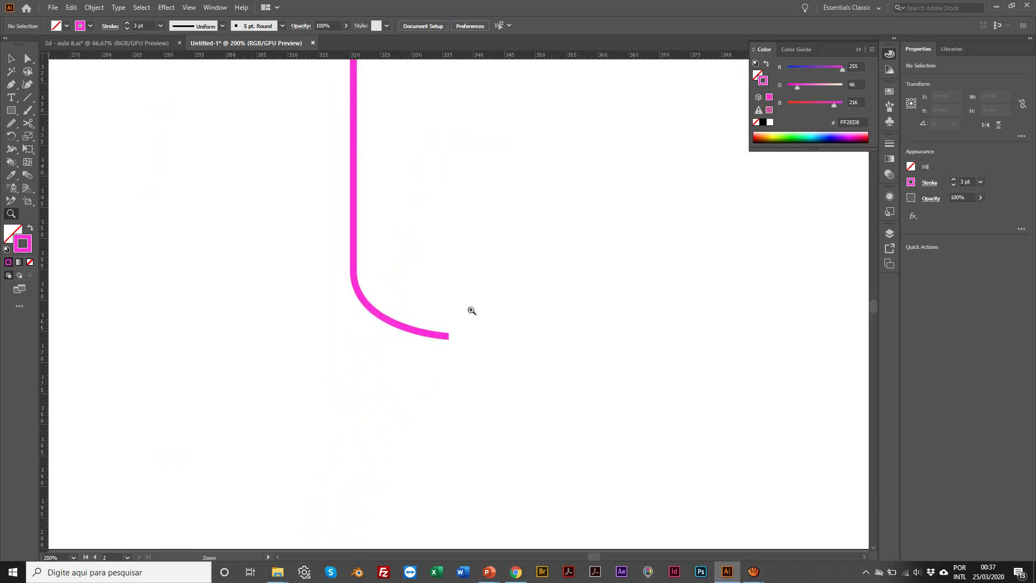
alt+click(469, 224)
alt+click(468, 225)
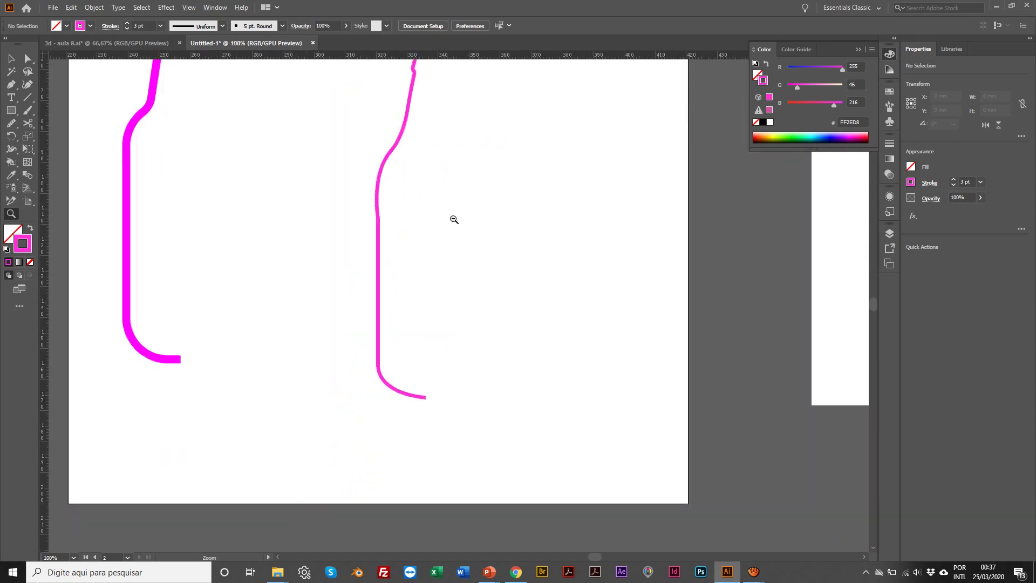
Step: Smooth the junction between the shoulder curve and the straight body side with the Smooth tool, and deselect the path
click(452, 221)
key(a)
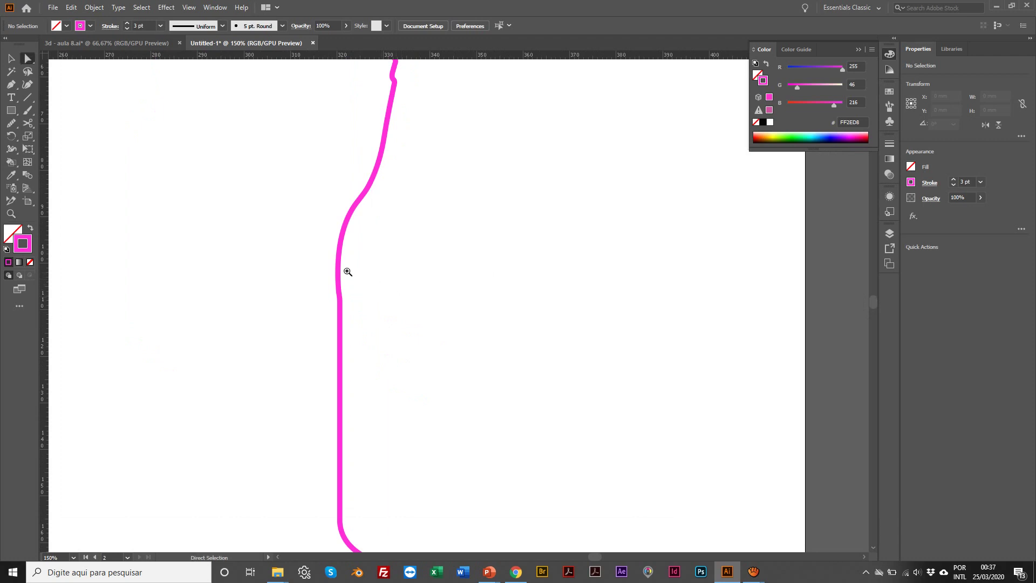
click(339, 267)
click(16, 125)
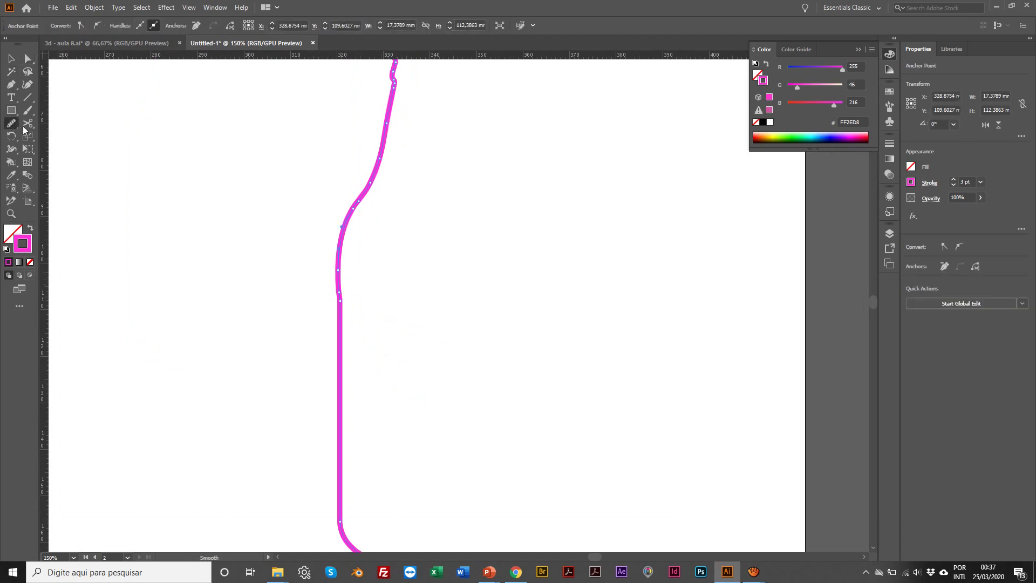
drag(338, 292, 337, 334)
key(v)
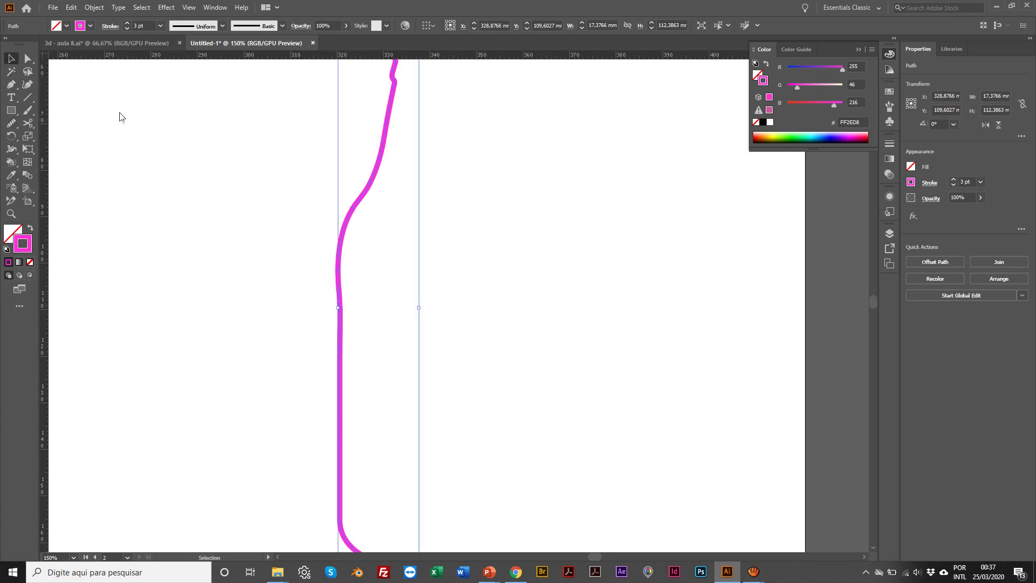
click(239, 163)
key(z)
click(461, 261)
alt+click(516, 257)
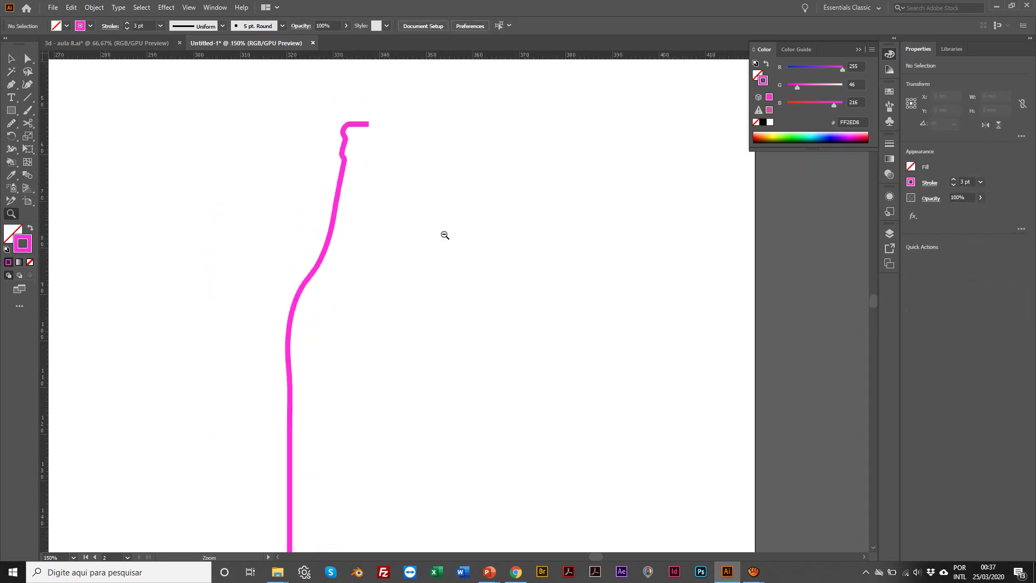
Step: Set the detailed bottle profile's stroke weight to 4 pt and deselect the path
key(v)
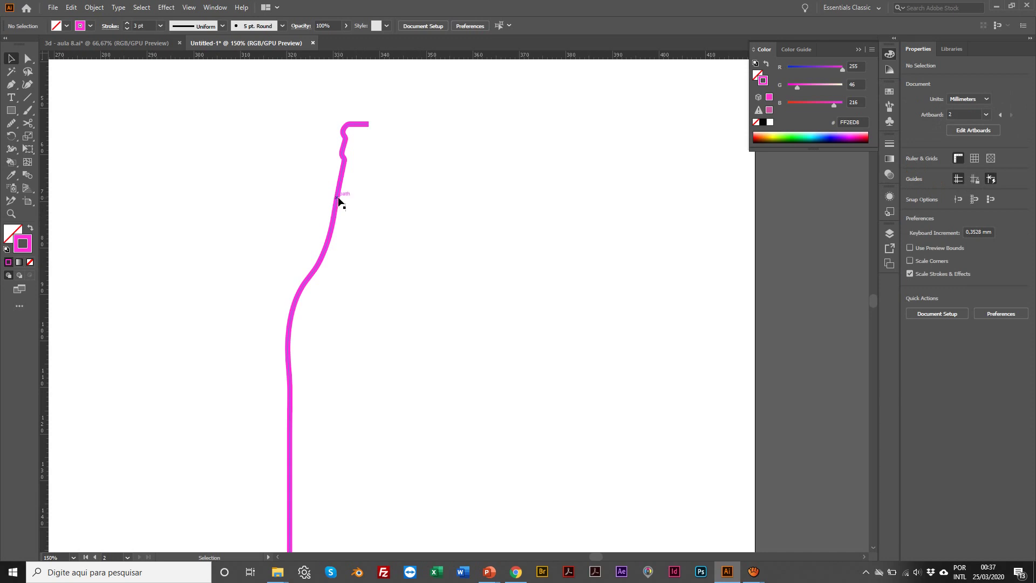
click(339, 202)
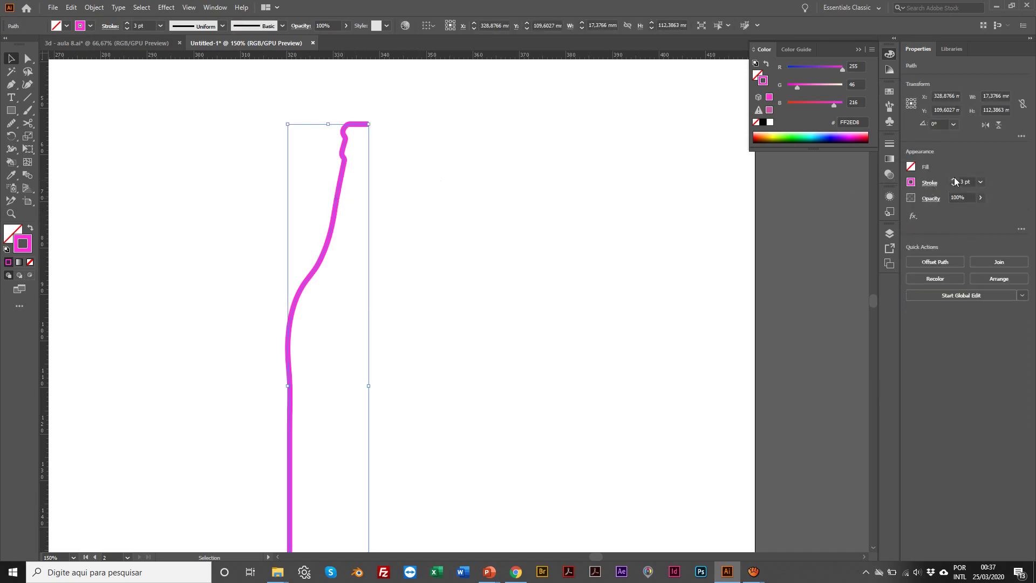
click(954, 180)
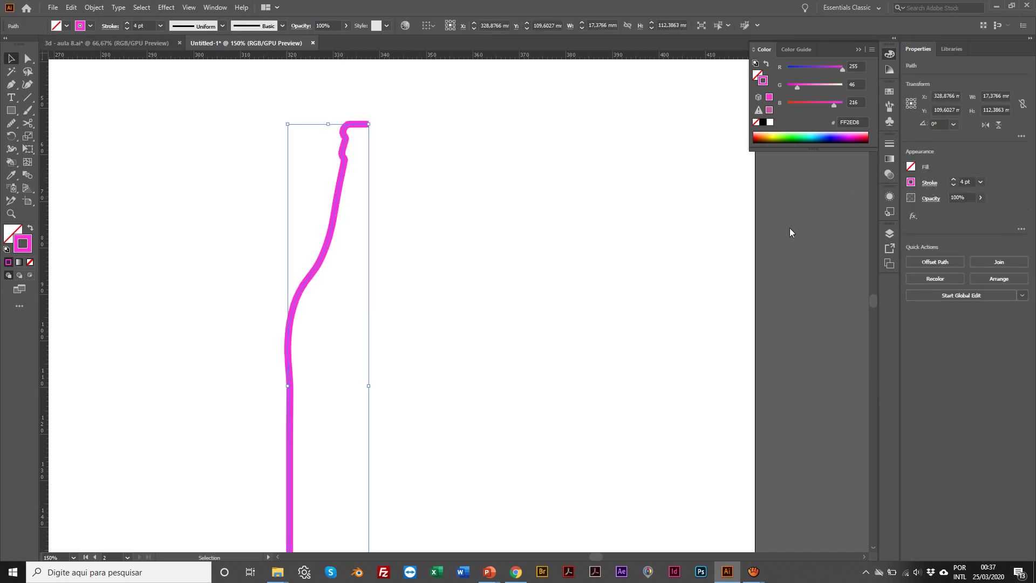
click(497, 245)
scroll(498, 245, right, 1)
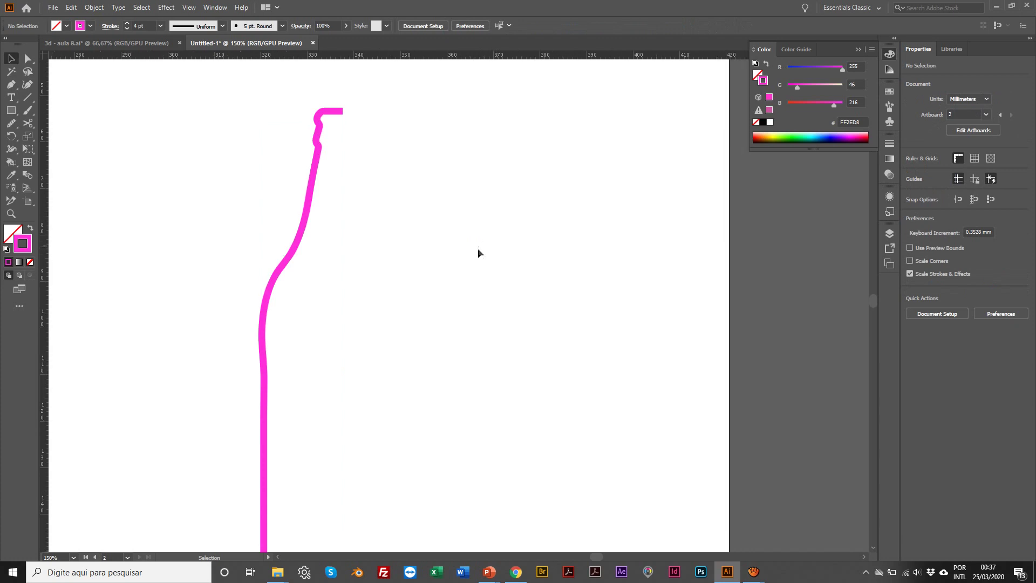
Step: Check the stroke weight of the simpler bottle profile beside the detailed one
key(z)
alt+click(468, 272)
scroll(378, 294, left, 1)
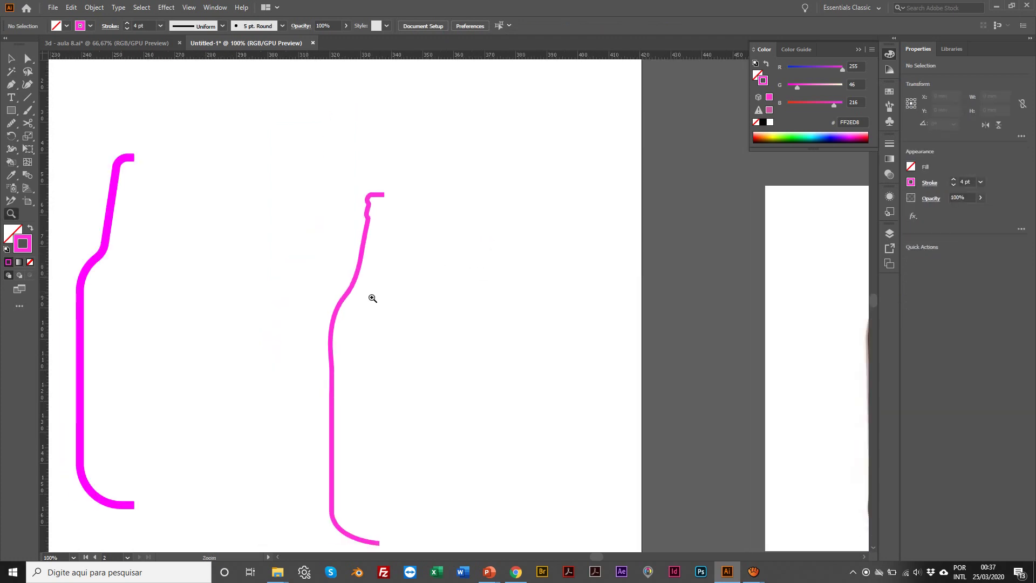
scroll(216, 316, right, 1)
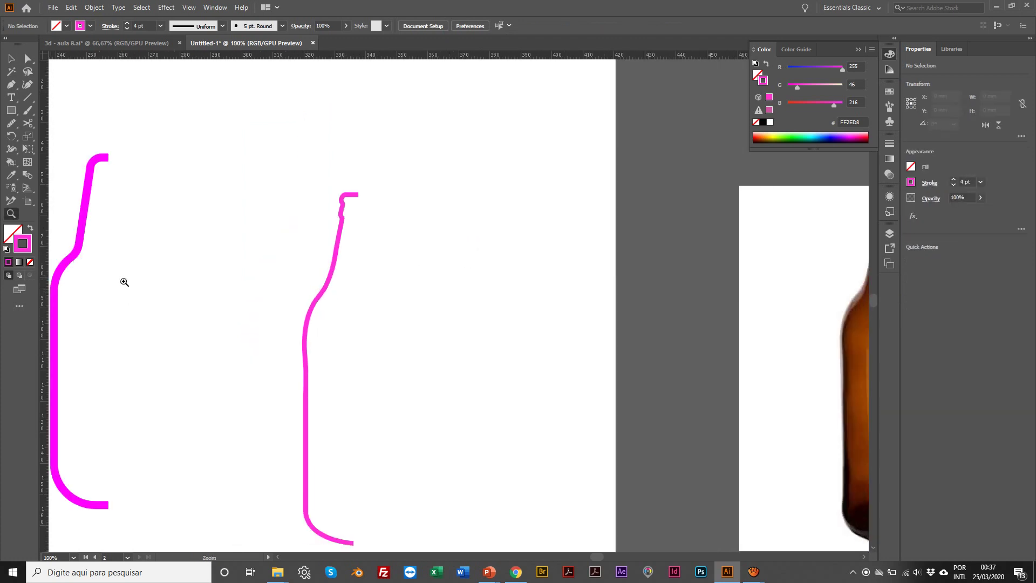
key(v)
click(81, 232)
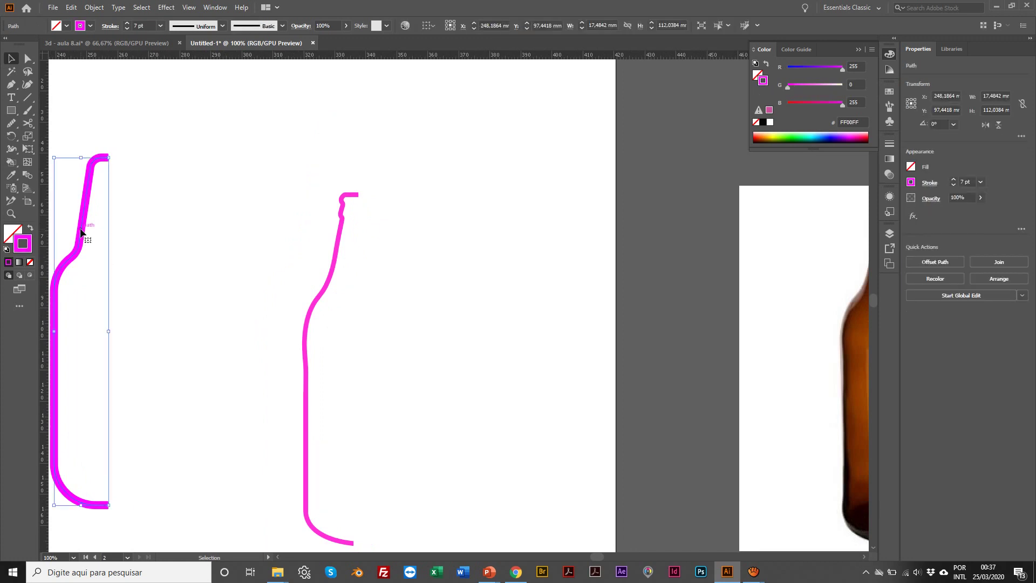
Step: Set the detailed bottle profile's stroke weight to 7 pt and move it about 12 mm left and 9 mm up
drag(256, 249, 418, 278)
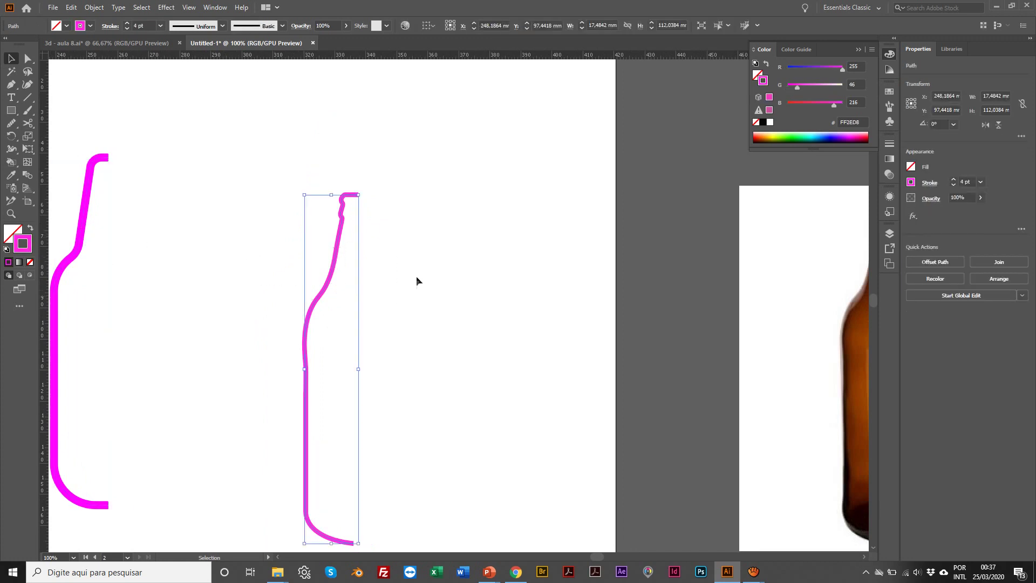
scroll(271, 215, right, 1)
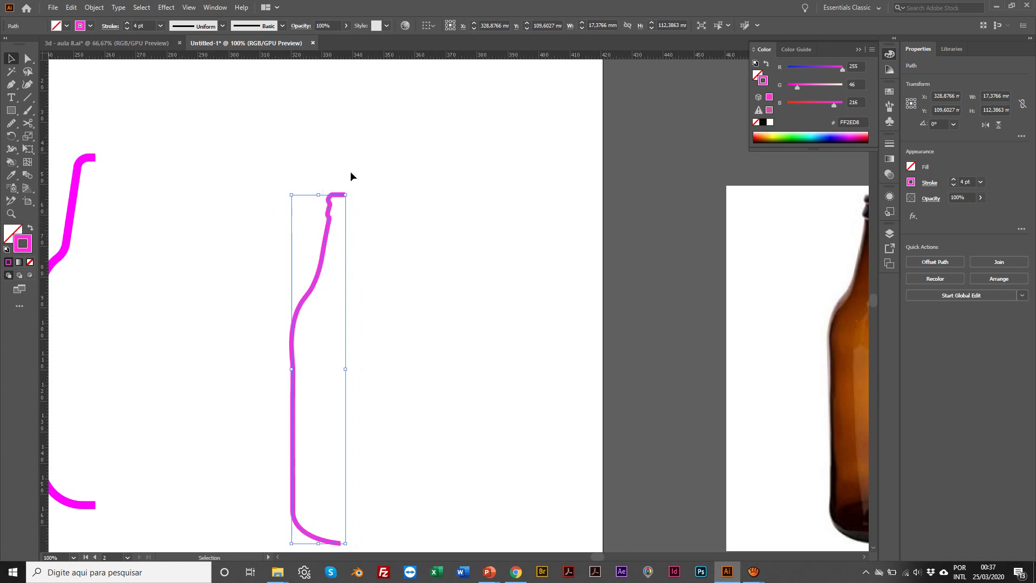
click(954, 181)
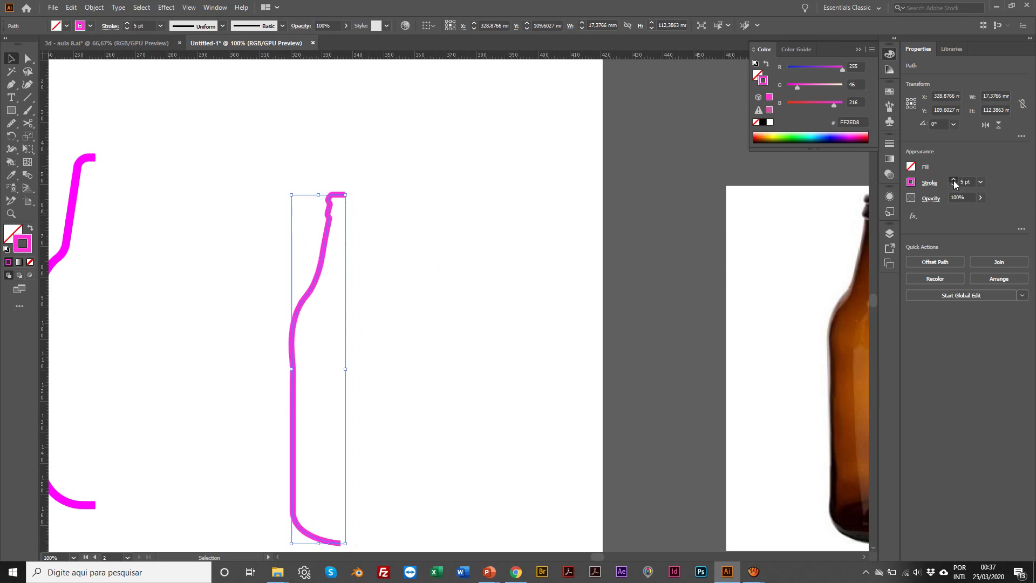
click(954, 182)
click(953, 181)
click(954, 182)
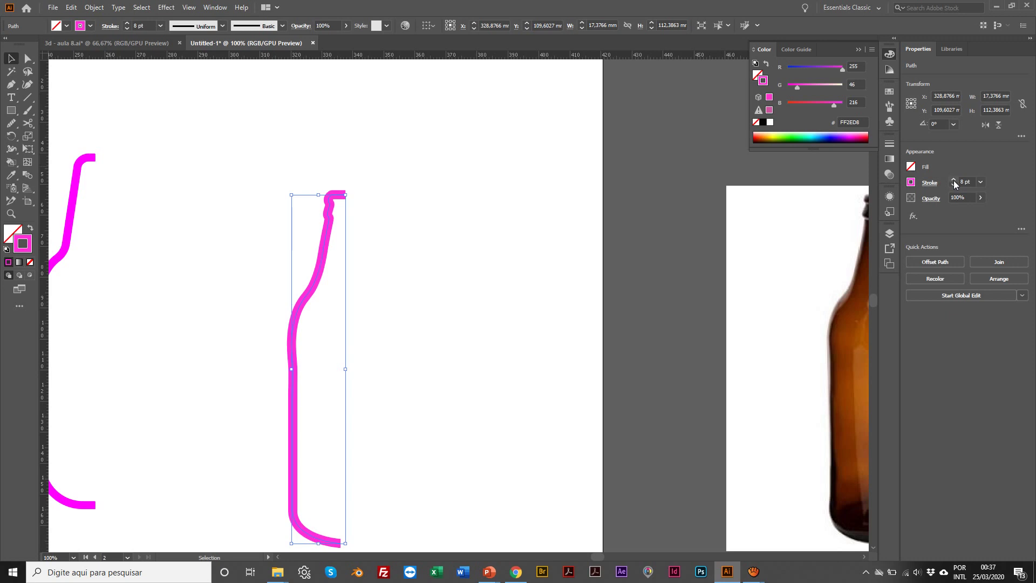
click(953, 185)
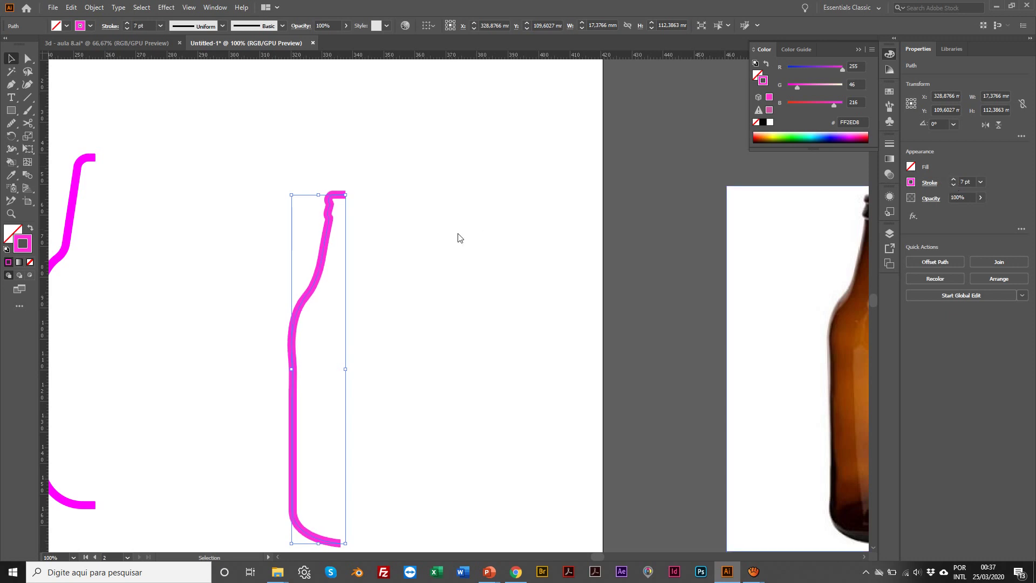
click(304, 240)
drag(319, 263, 283, 236)
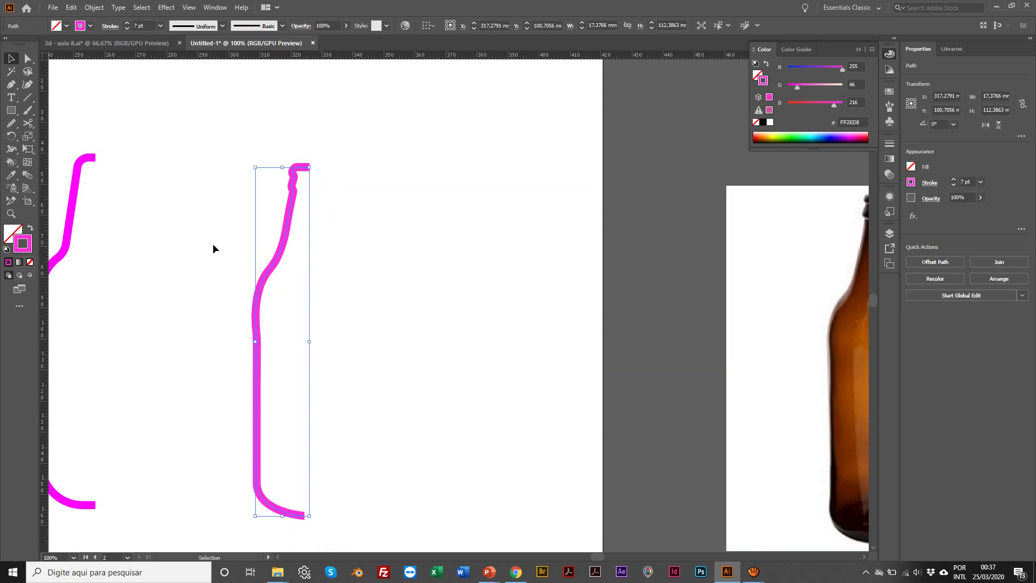
Step: Start a 3D Revolve effect on the detailed bottle profile, keeping its options clear of the previewed object
click(166, 8)
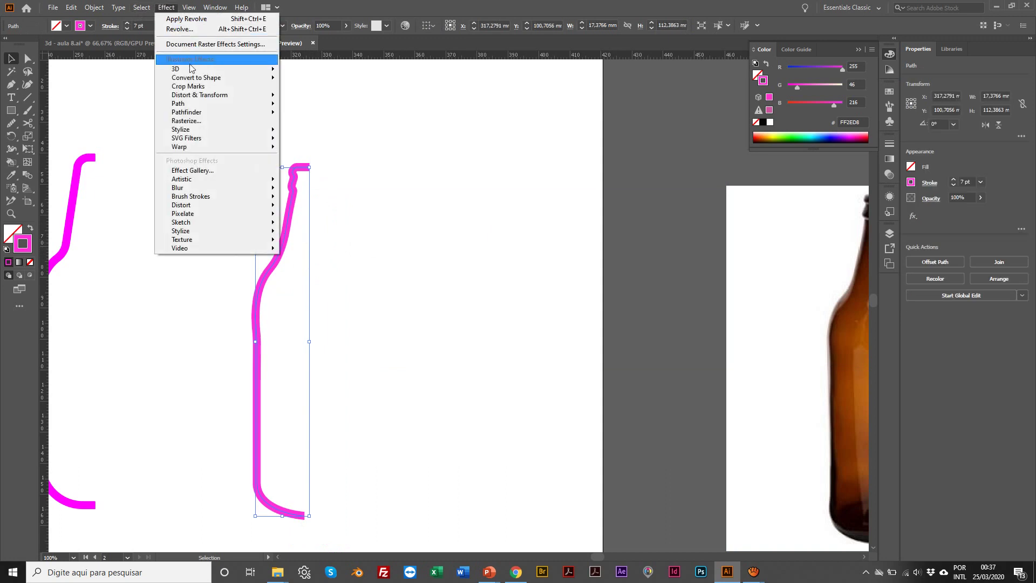
mouse_move(192, 70)
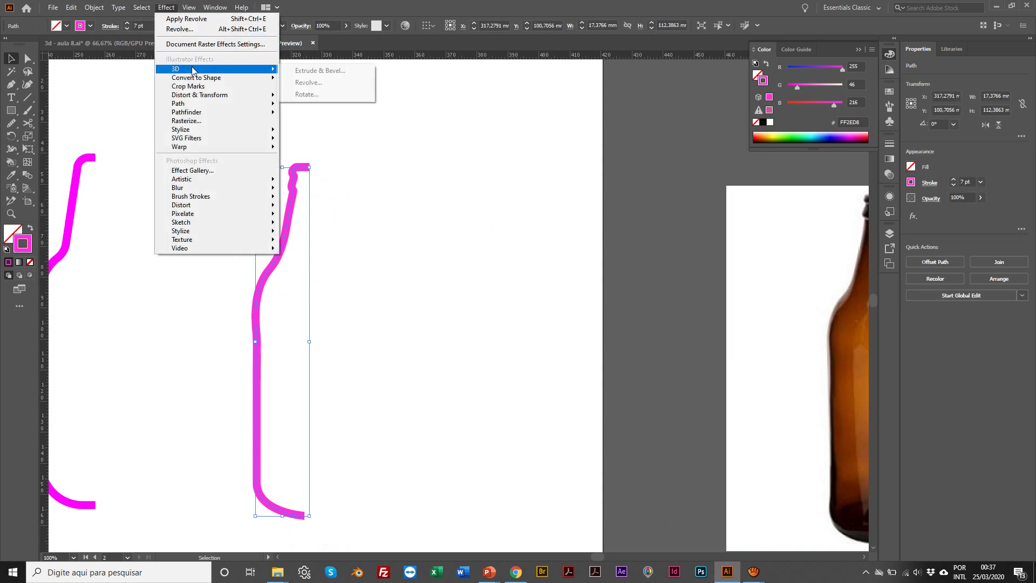
click(325, 82)
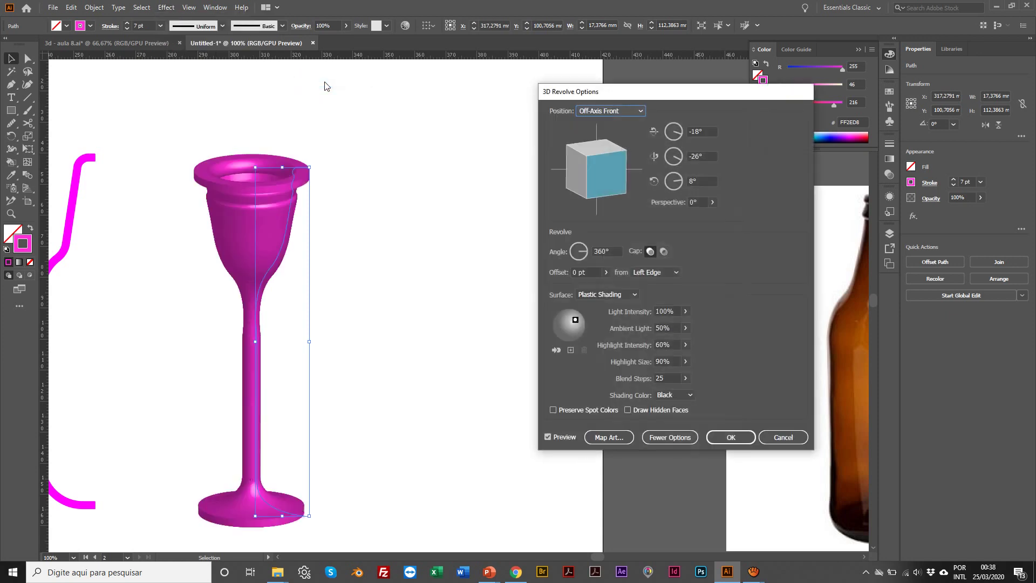
drag(660, 93, 675, 109)
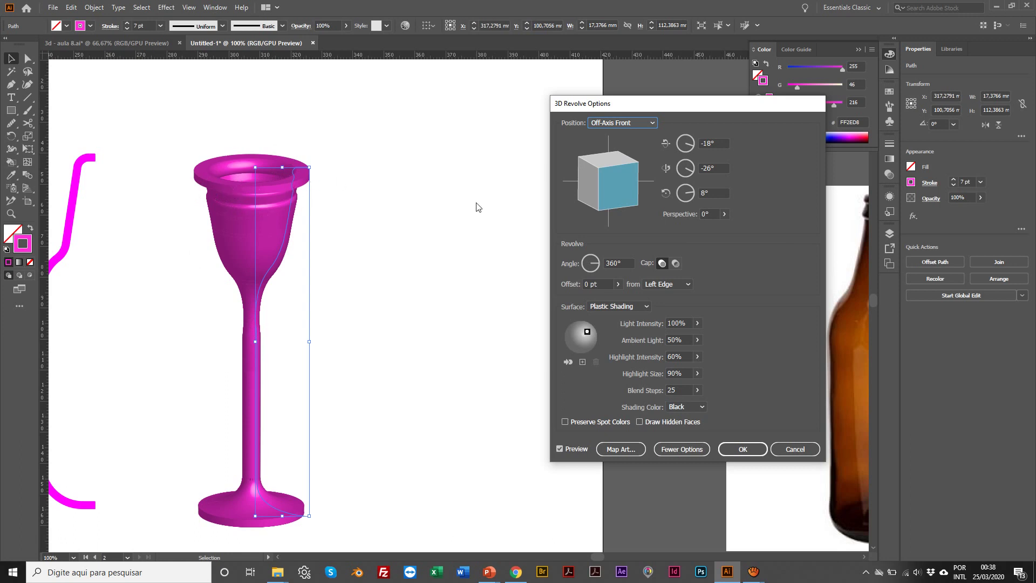
Step: Try revolving the profile from the Right Edge, compare it with the Left Edge, and end on Left Edge
click(688, 283)
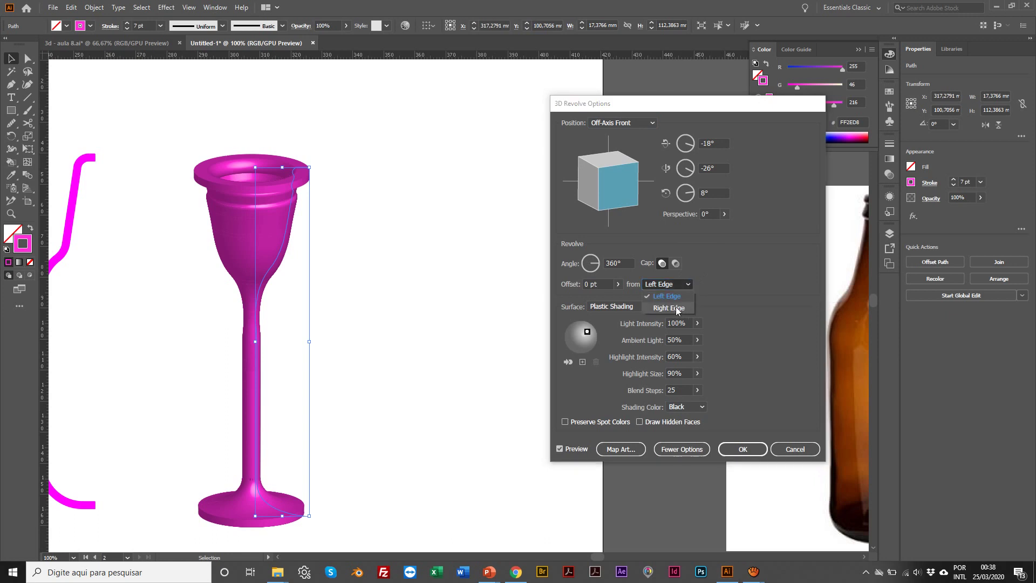
click(675, 306)
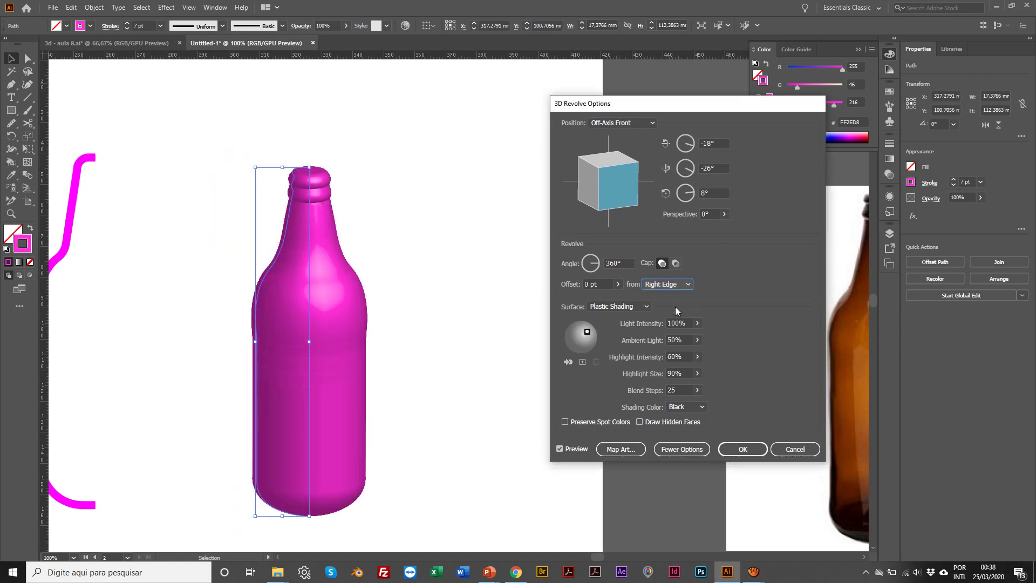
click(684, 280)
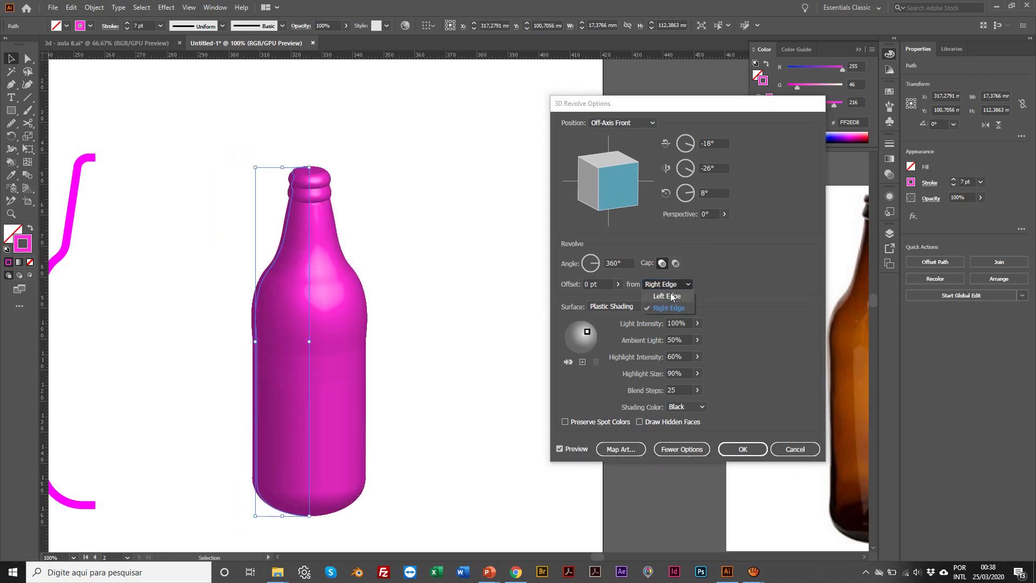
click(672, 296)
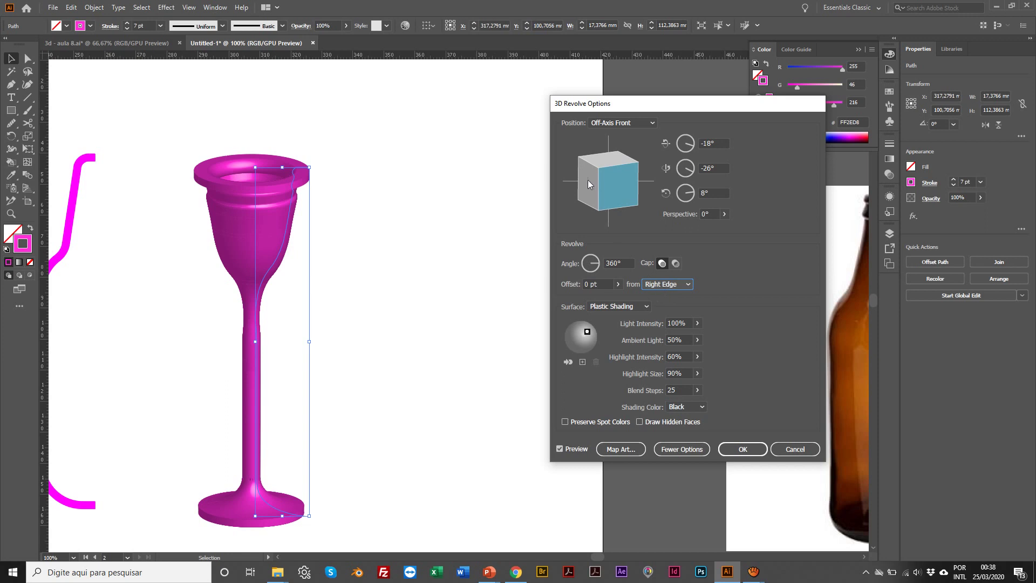
click(666, 283)
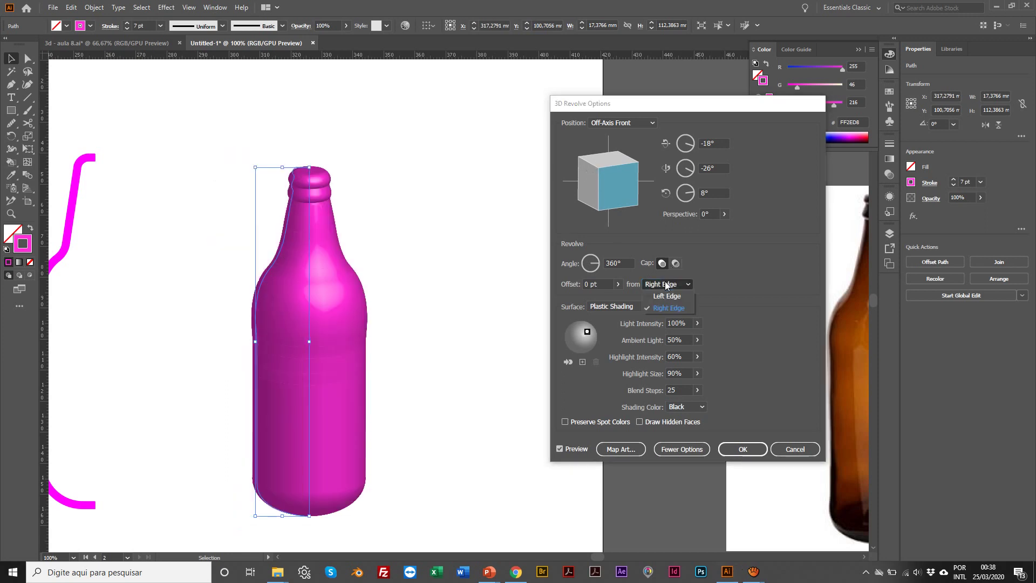
click(670, 297)
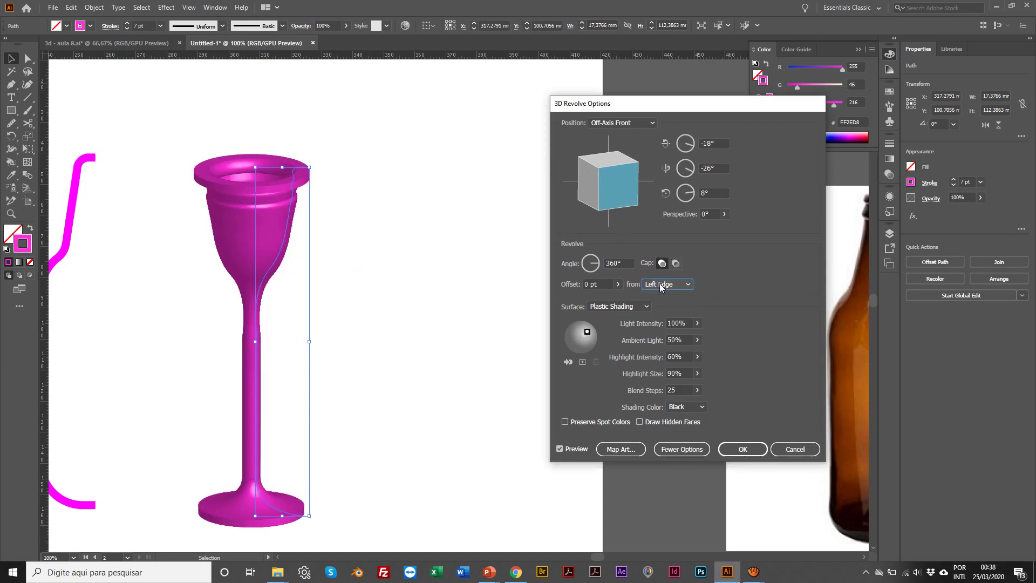
Step: Rotate the revolved goblet to about -37°, -34° and 3°, and reposition its light near the upper right of the shading sphere
drag(581, 188, 614, 173)
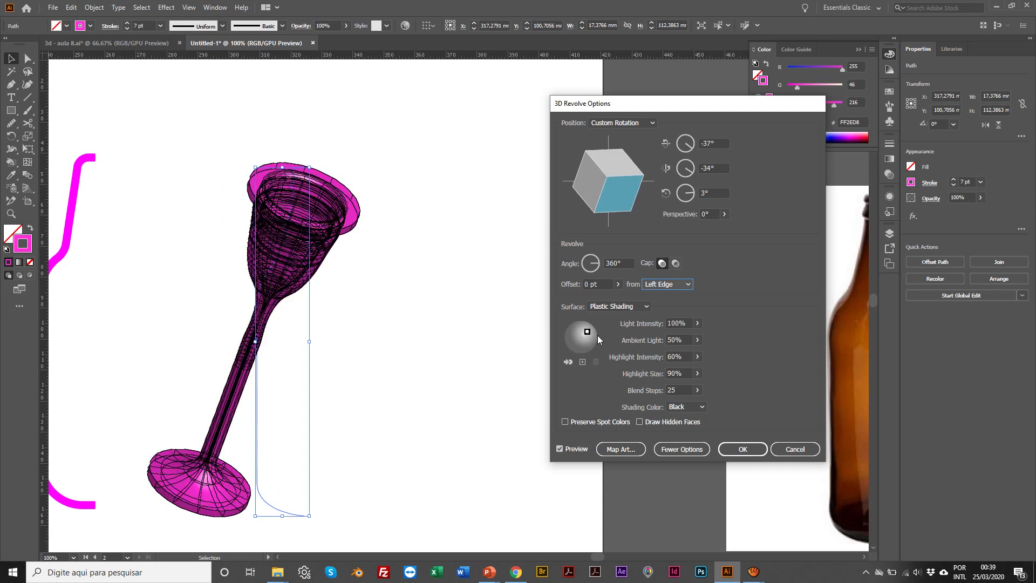
drag(587, 331, 589, 329)
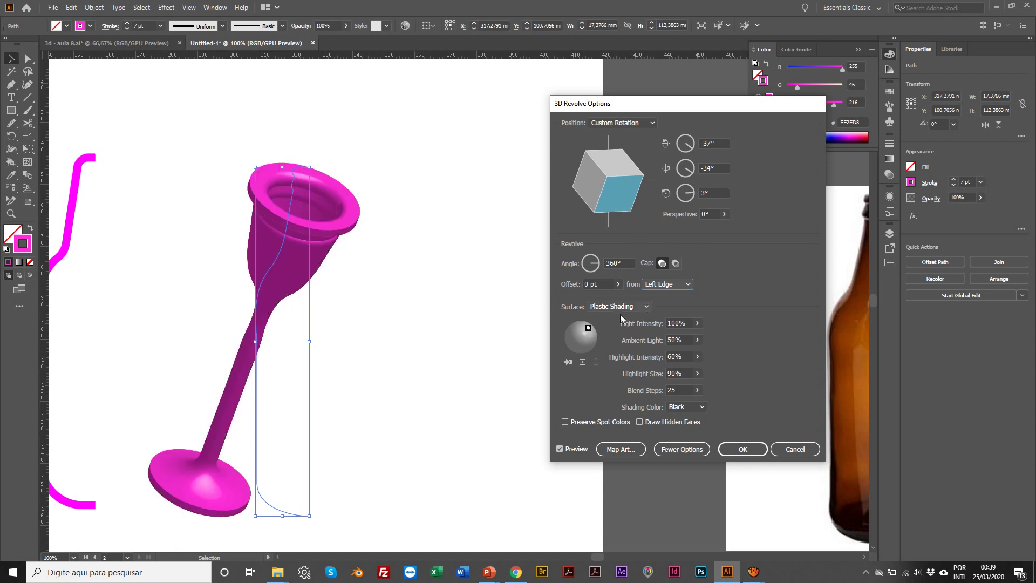
drag(590, 328, 576, 333)
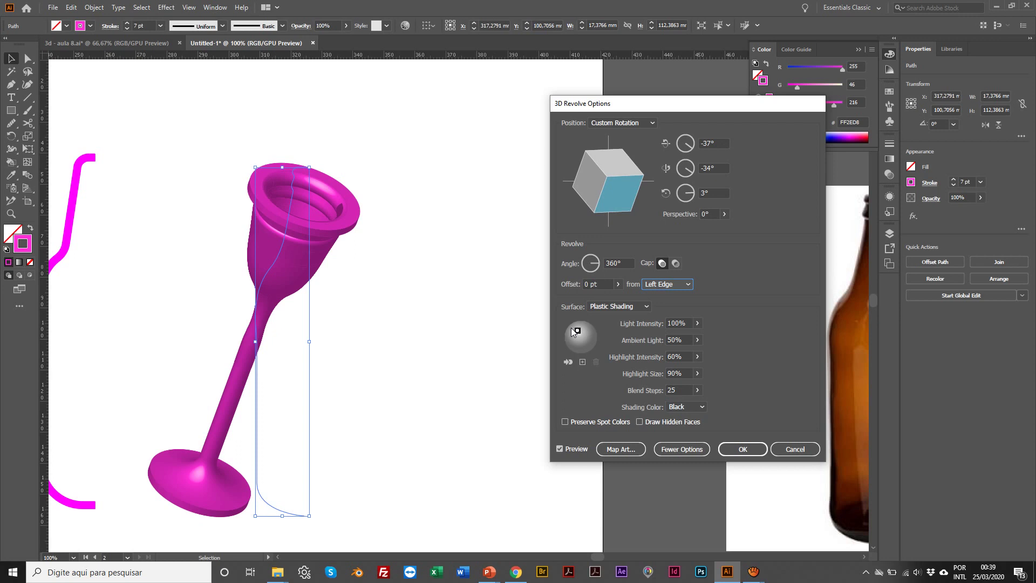
drag(578, 330, 592, 329)
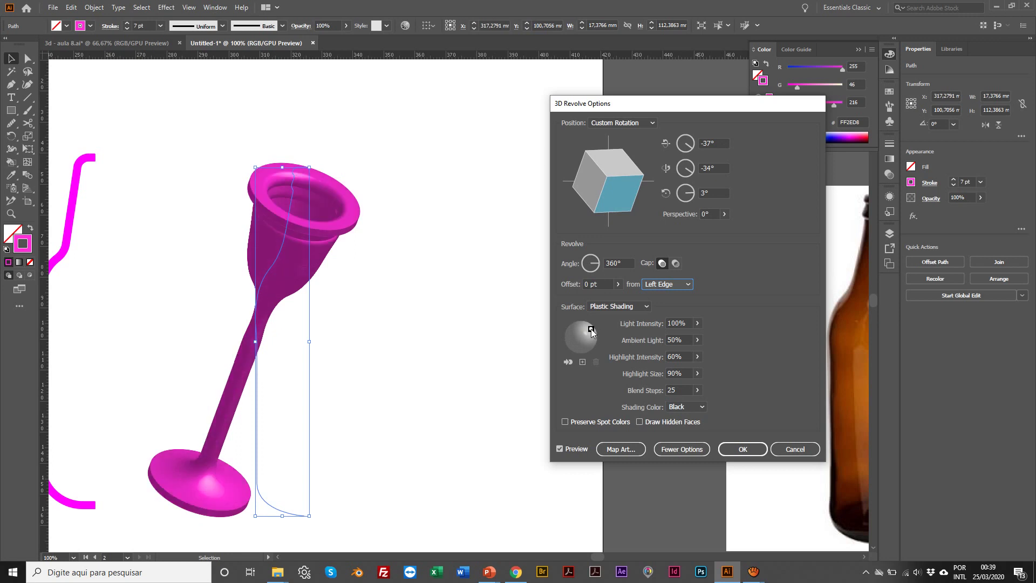
drag(592, 328, 589, 326)
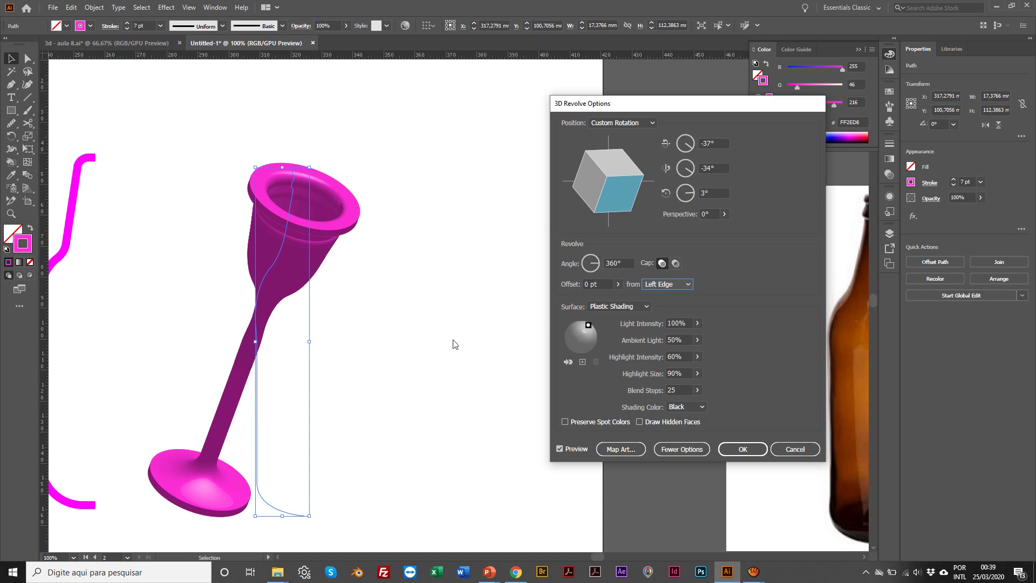
Step: Look at the Map Art options without assigning a symbol, and apply the 3D Revolve effect to the goblet
click(614, 452)
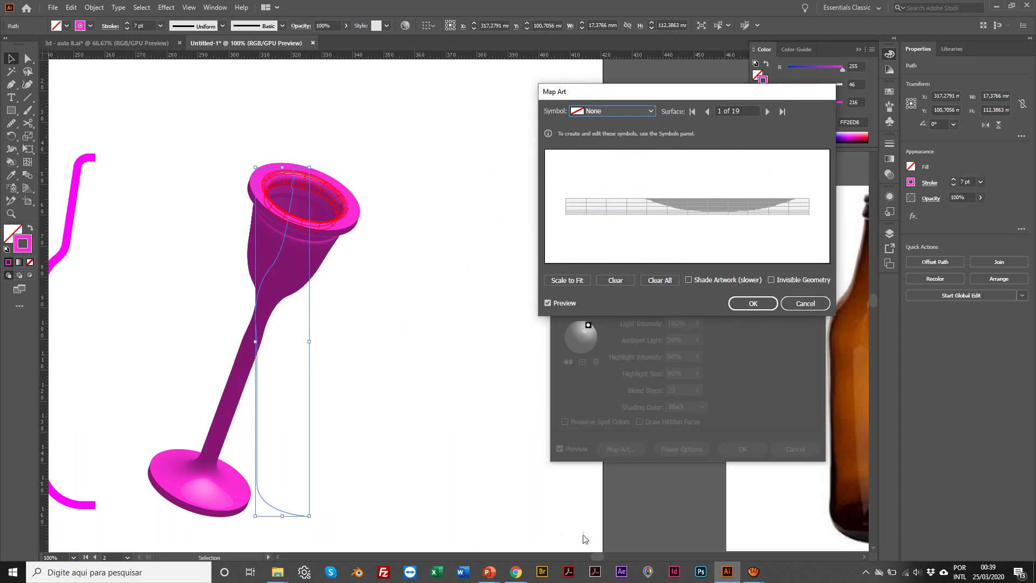
click(801, 303)
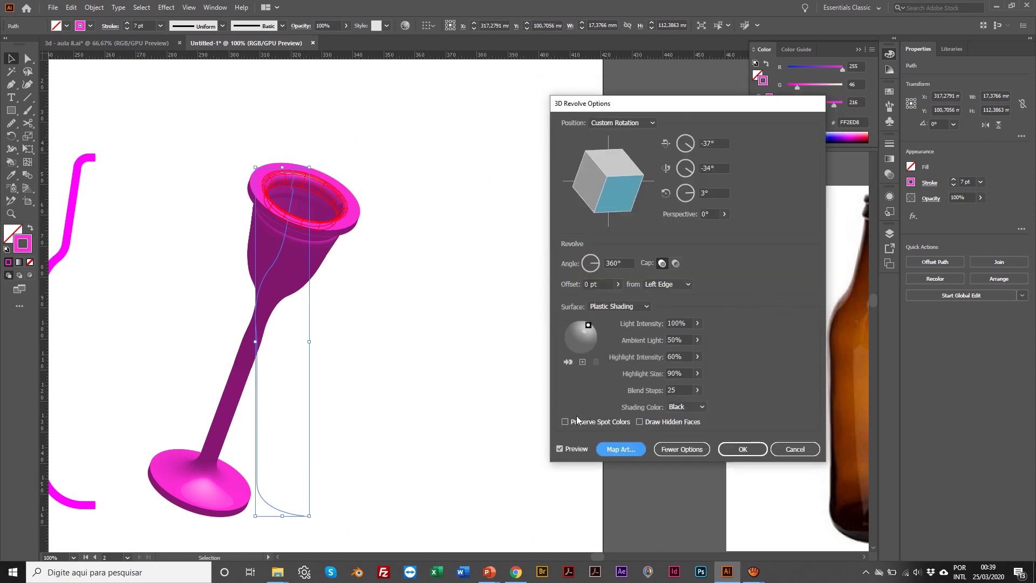
click(726, 451)
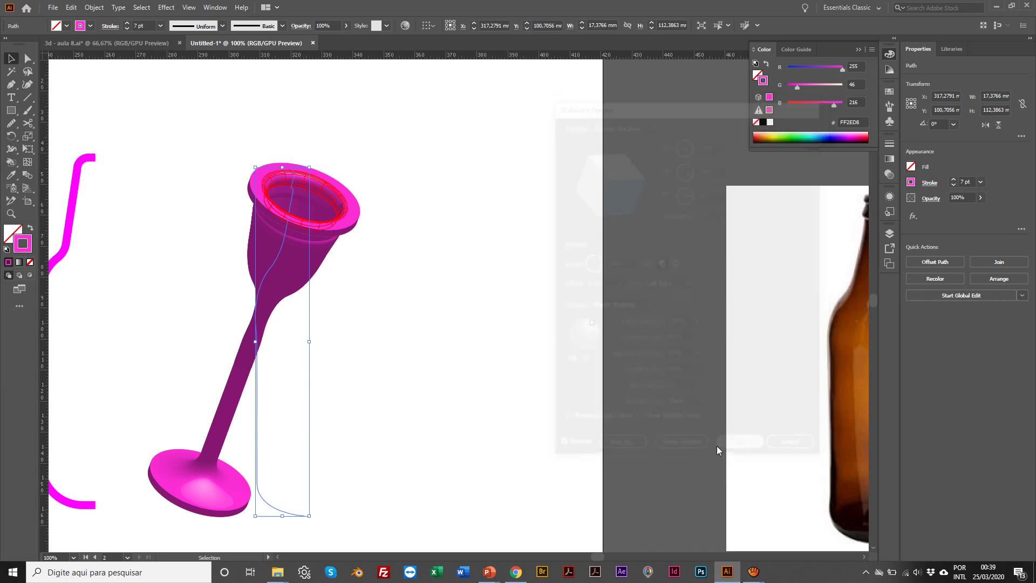
Step: Review the Map Art in the striped ellipse's 3D Revolve effect and close its options without changing anything
scroll(215, 365, left, 10)
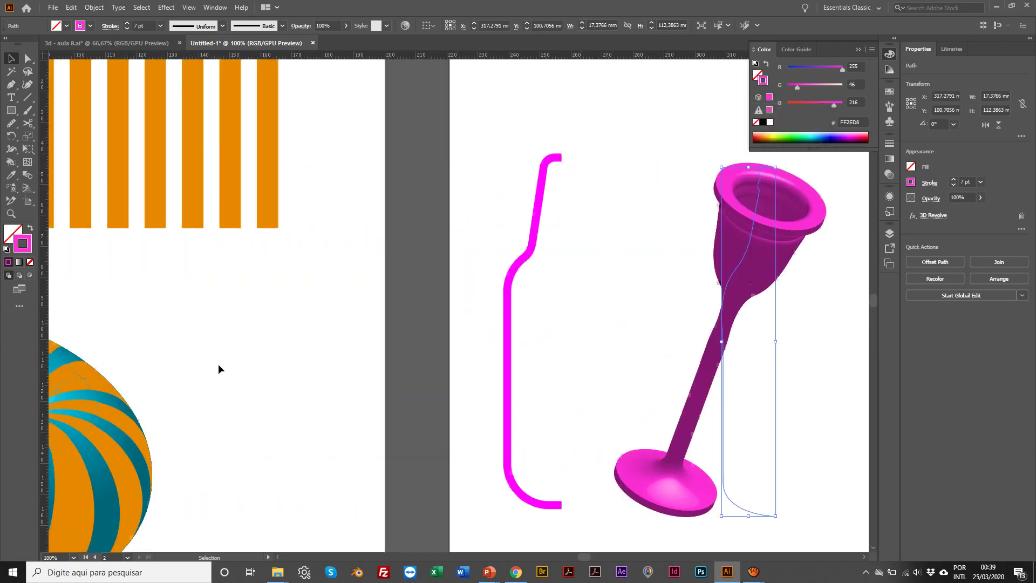
scroll(216, 372, left, 5)
scroll(216, 373, down, 3)
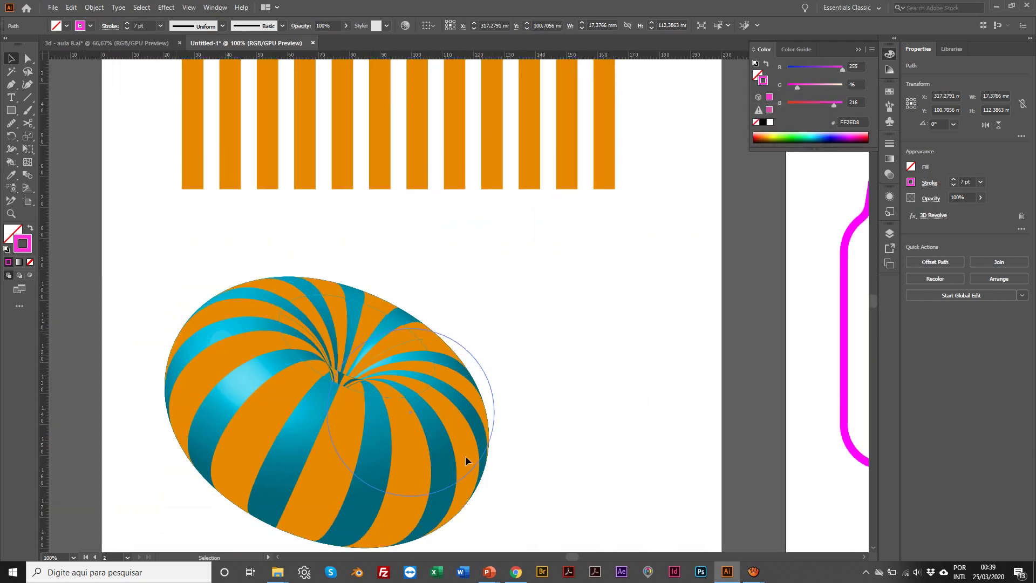
scroll(234, 334, right, 1)
click(235, 333)
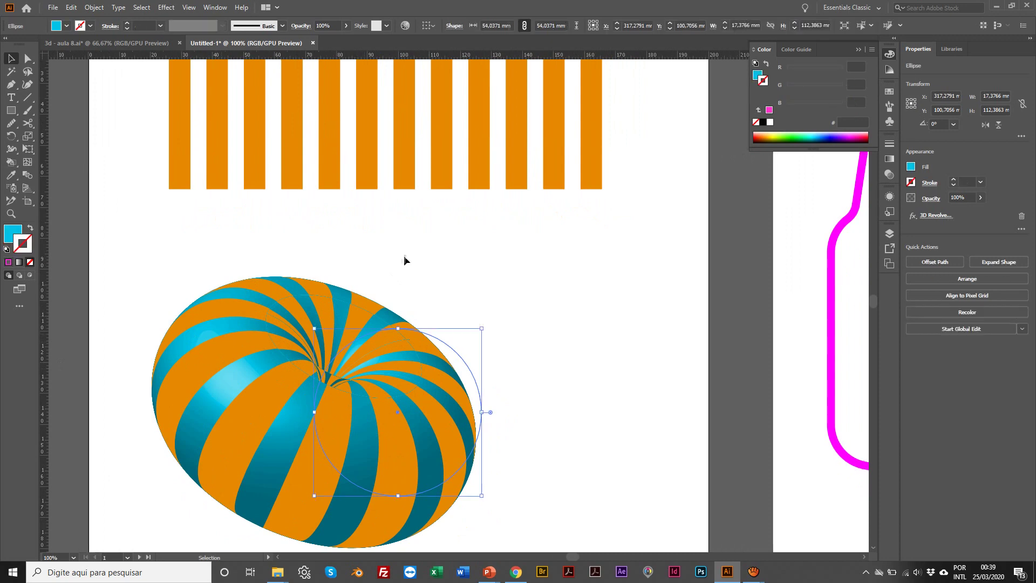
click(217, 8)
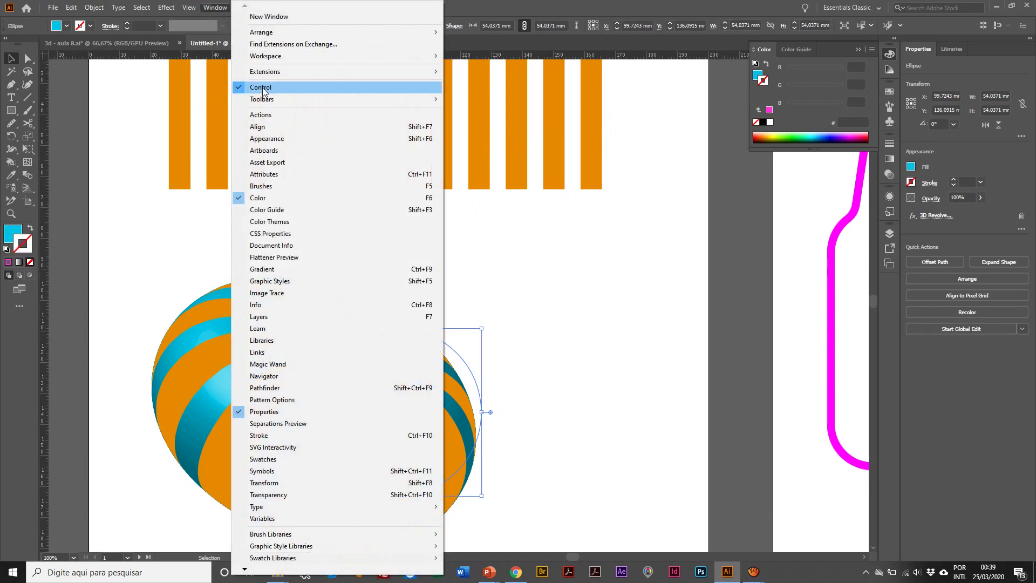
click(293, 138)
click(797, 251)
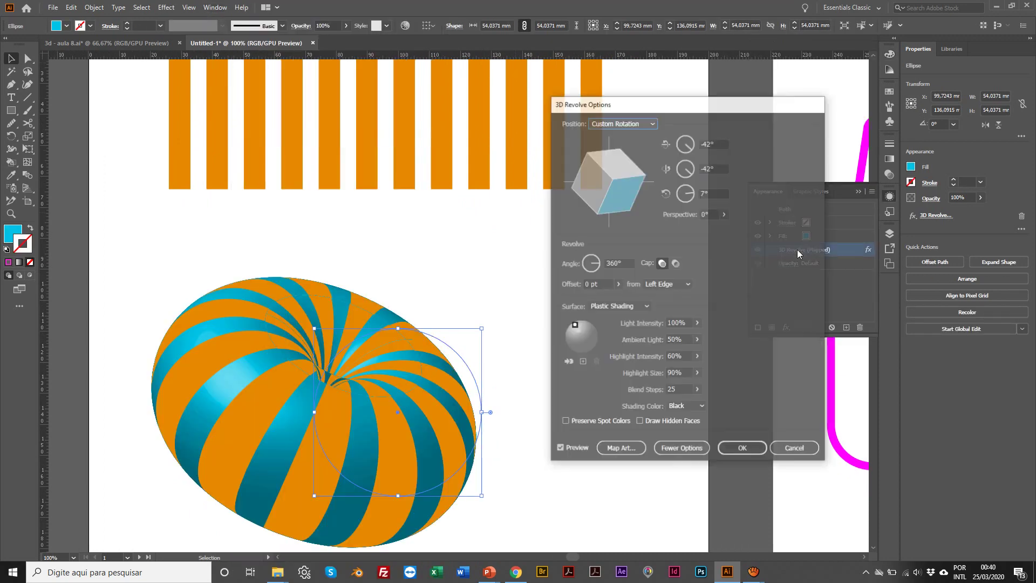
click(621, 449)
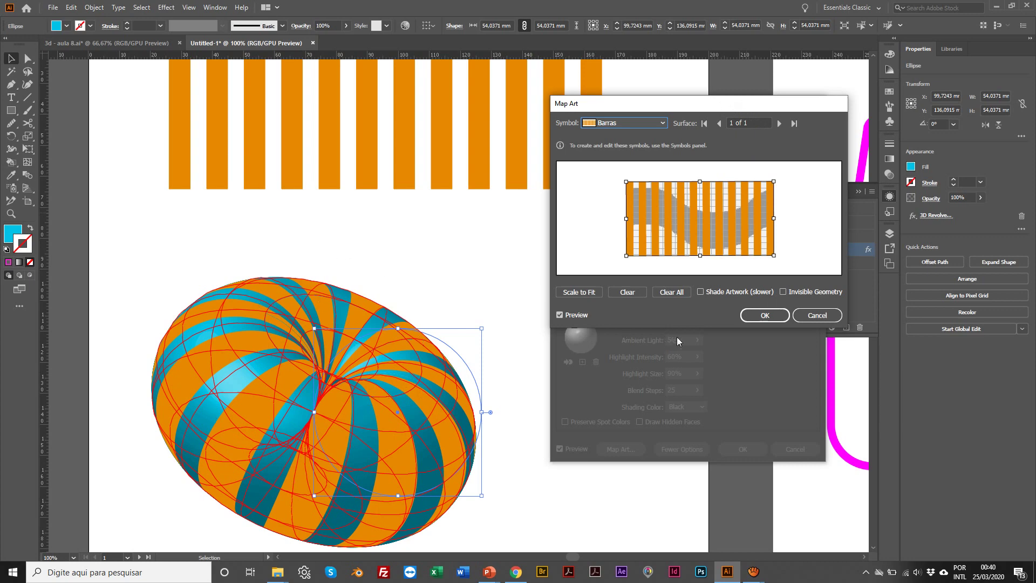
click(810, 315)
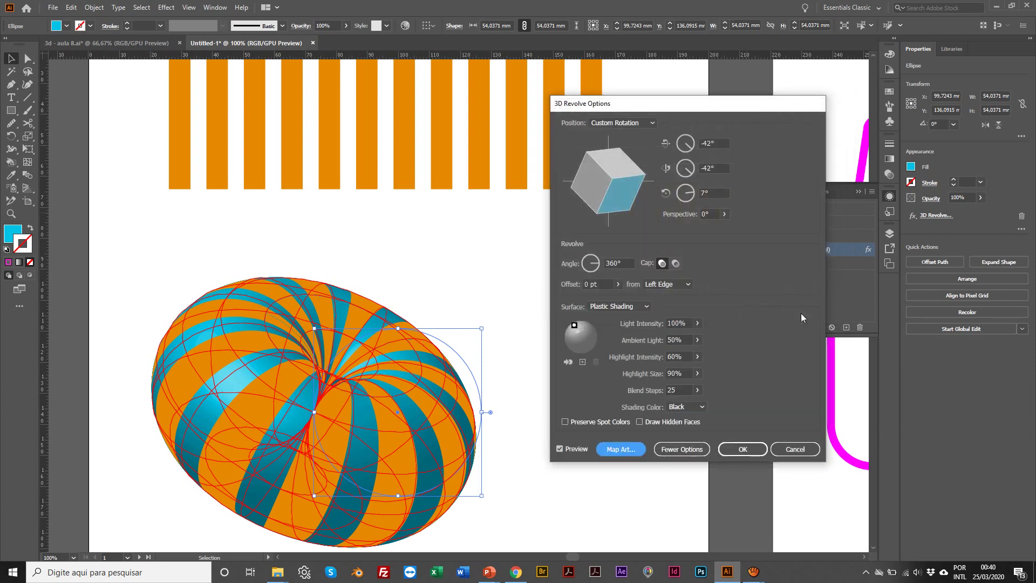
click(792, 449)
Step: Move the revolved goblet horizontally about 4.35 mm to the right on its artboard
scroll(660, 420, right, 5)
scroll(669, 394, right, 6)
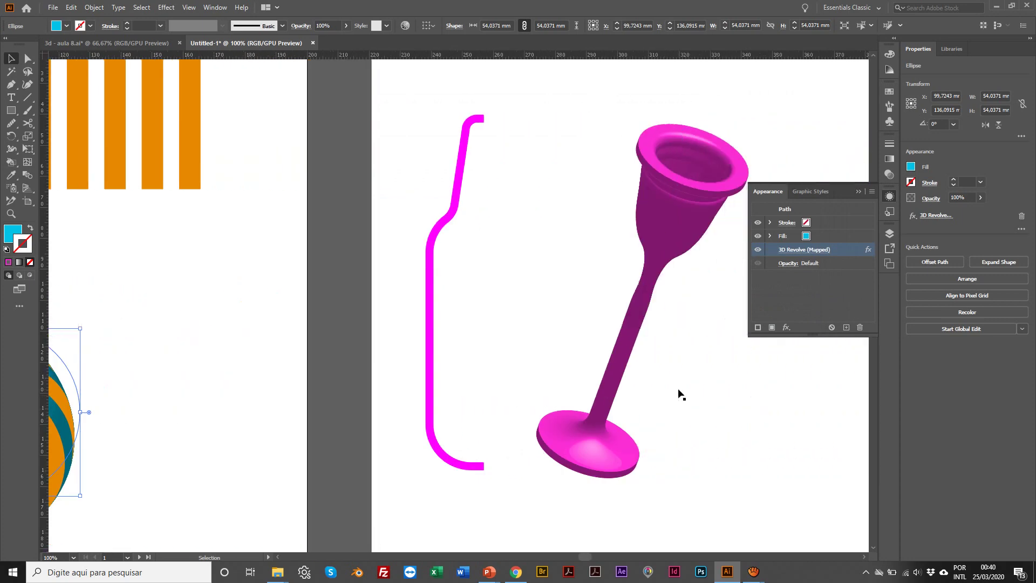
scroll(573, 284, right, 2)
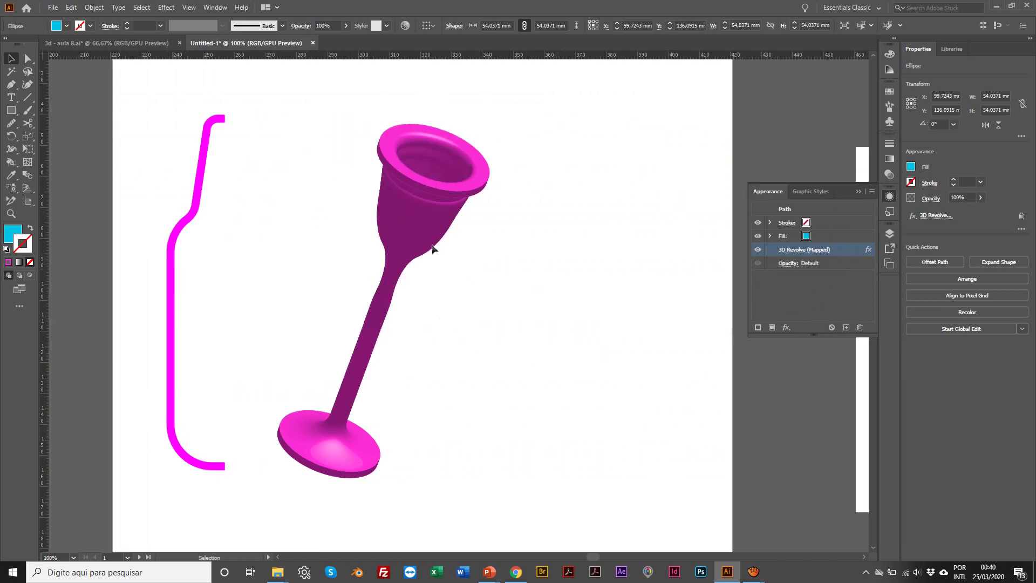
click(426, 241)
drag(411, 232, 632, 222)
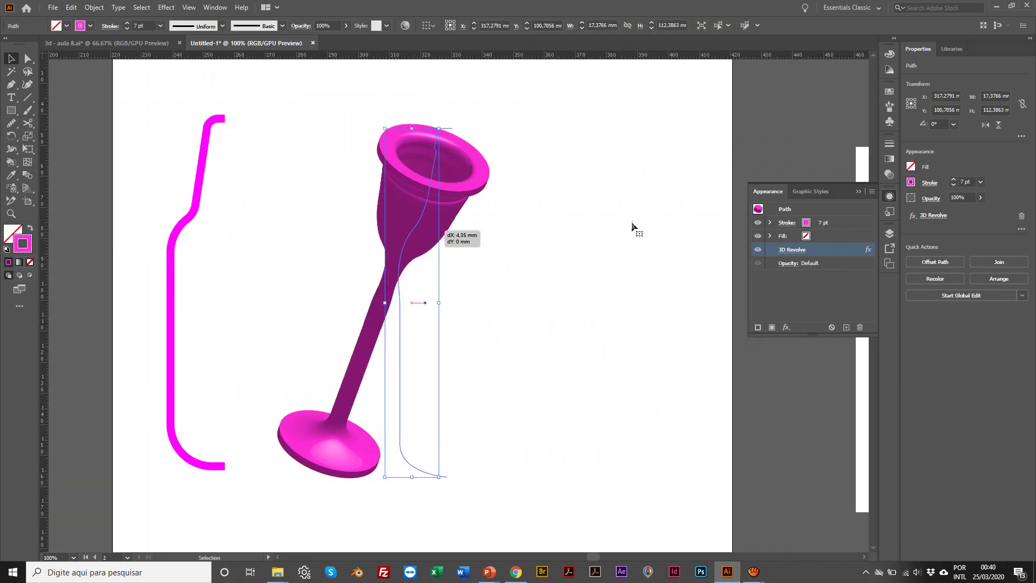
Step: Open the Map Art options of the goblet's 3D Revolve effect, cycle through all 19 surfaces, and look over the available symbols
click(793, 251)
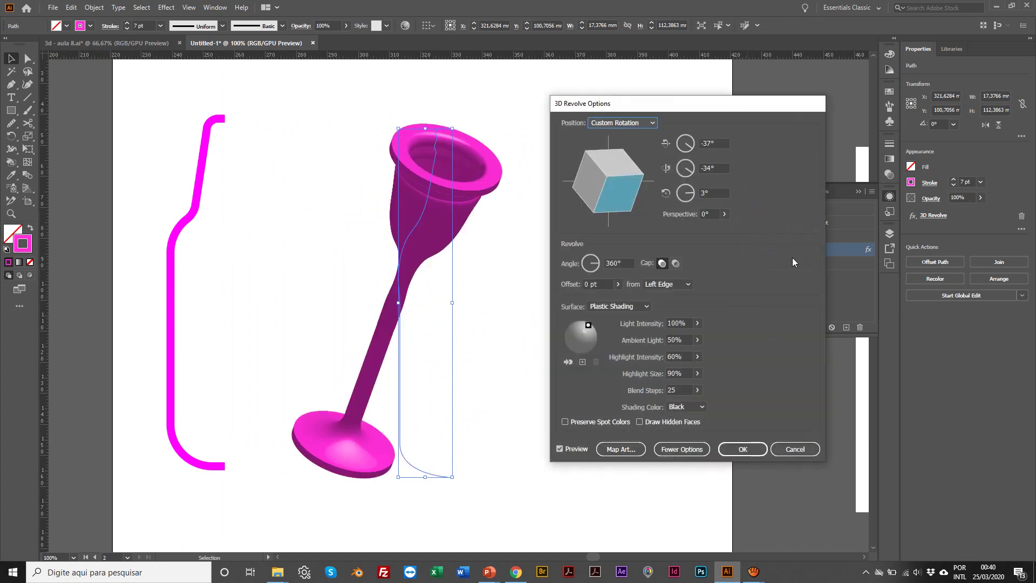
click(617, 450)
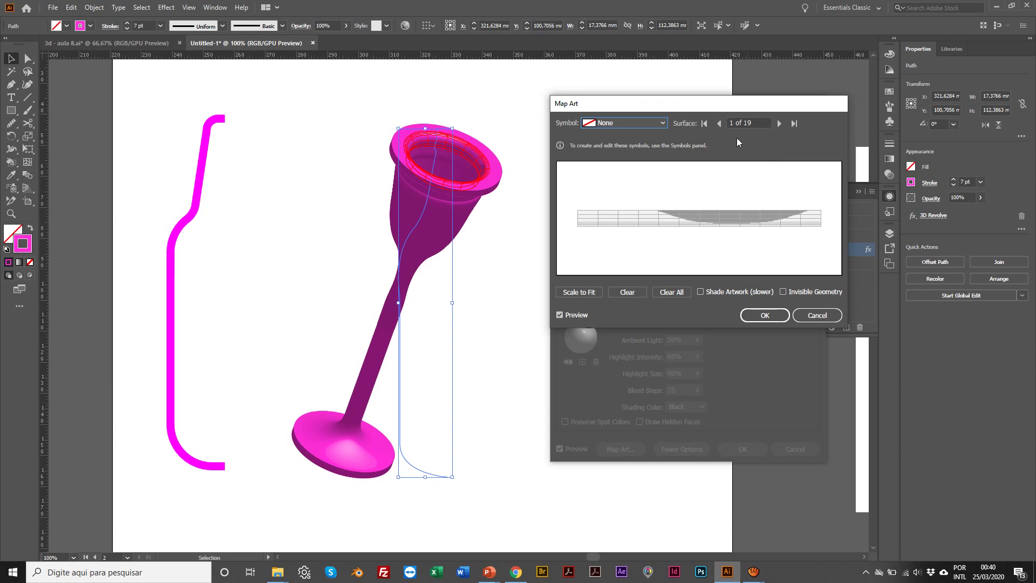
click(779, 123)
click(779, 123)
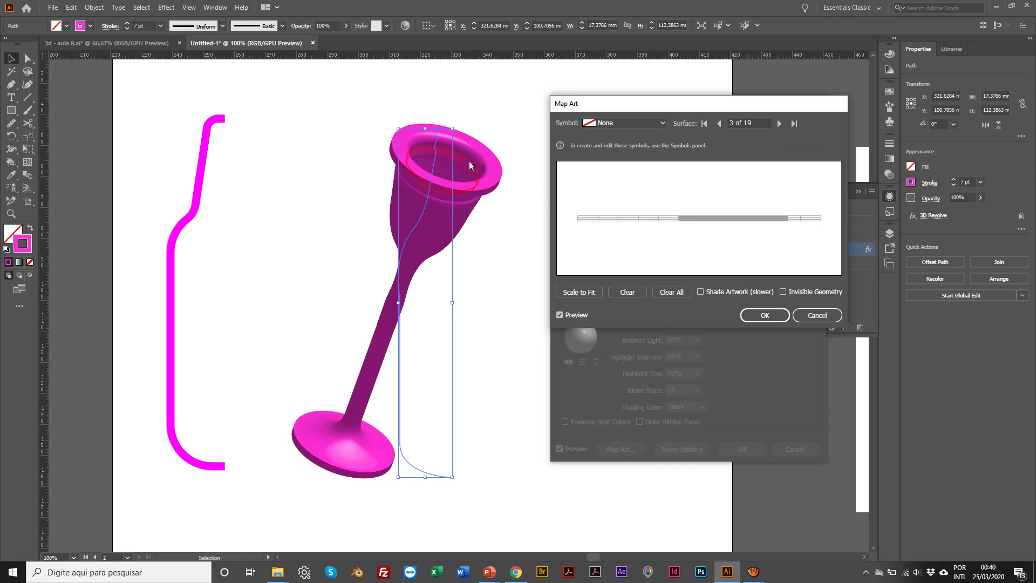
click(777, 124)
click(776, 122)
click(776, 122)
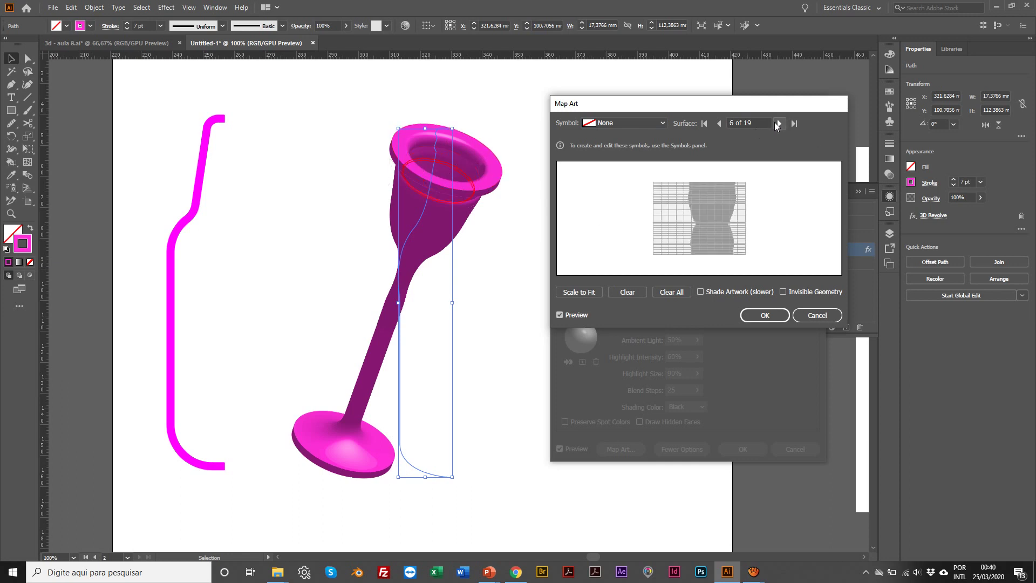
click(777, 123)
click(777, 123)
click(777, 123)
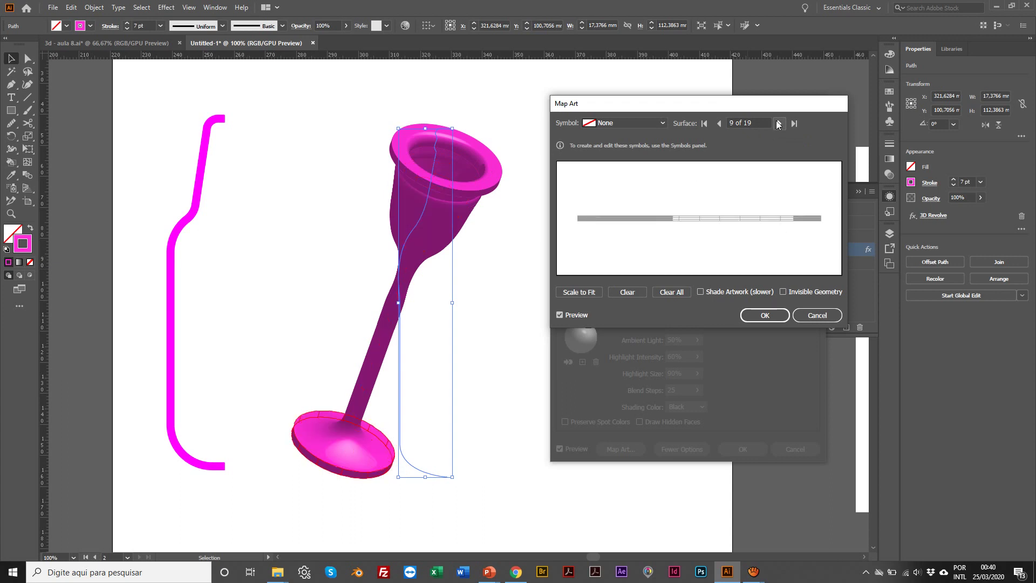
click(778, 123)
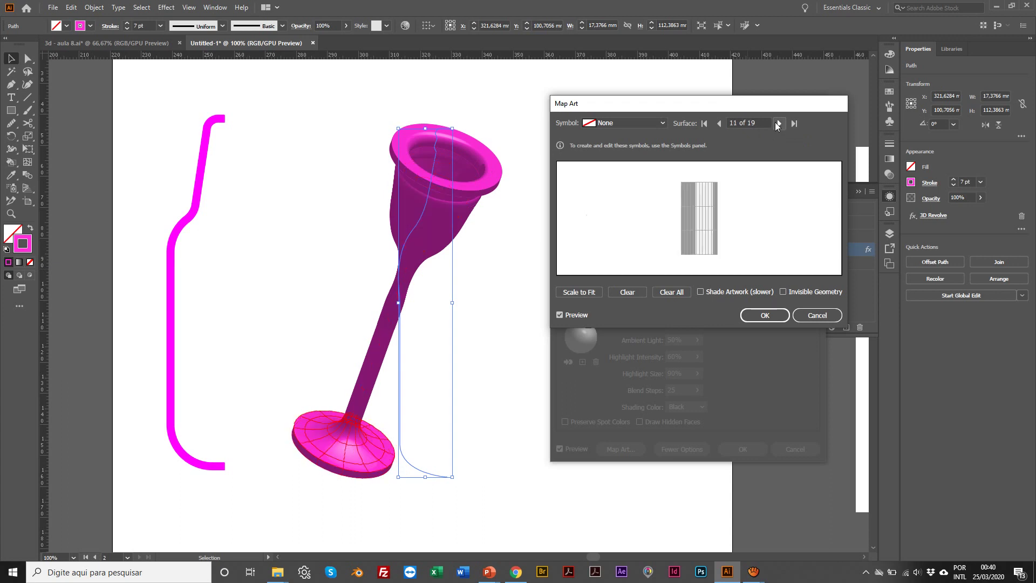
click(777, 123)
click(777, 123)
click(776, 122)
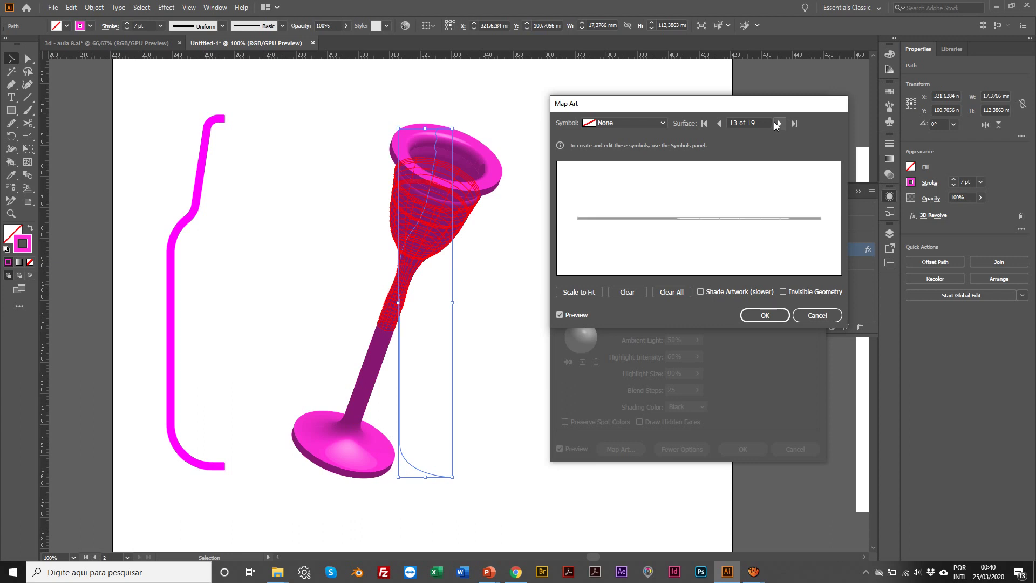
click(775, 123)
click(776, 122)
click(775, 122)
click(775, 123)
click(776, 122)
click(775, 123)
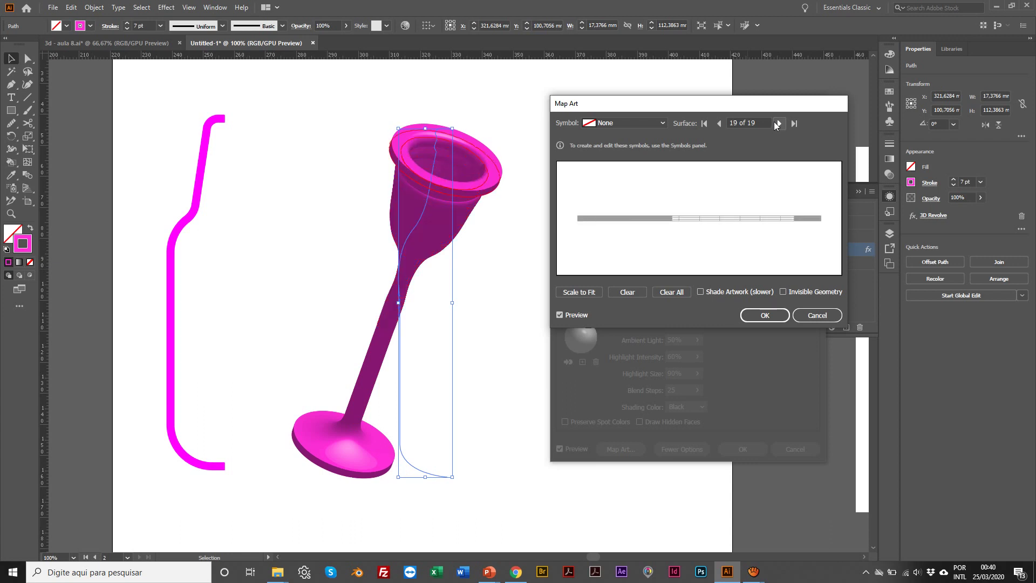
click(775, 122)
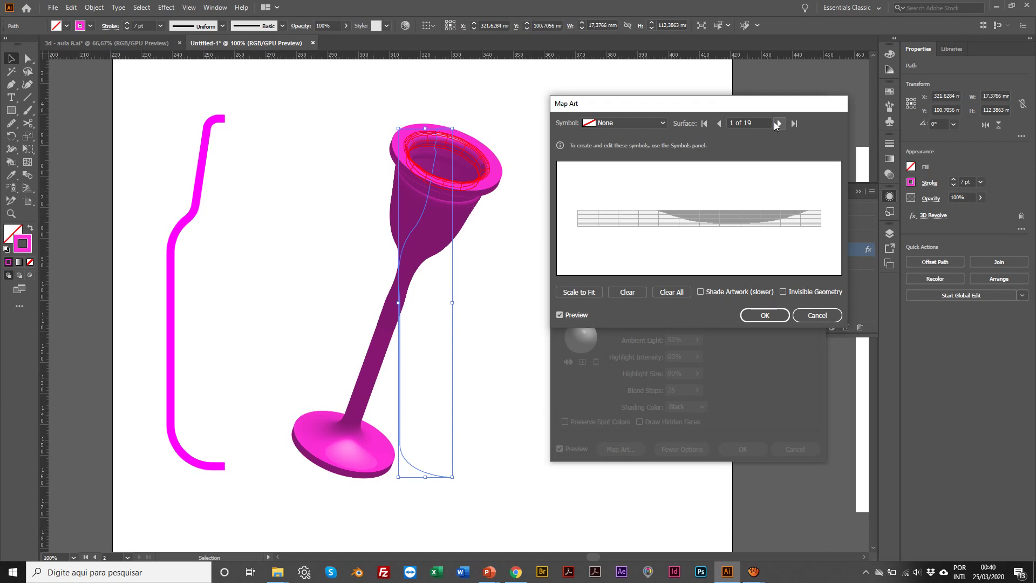
click(629, 121)
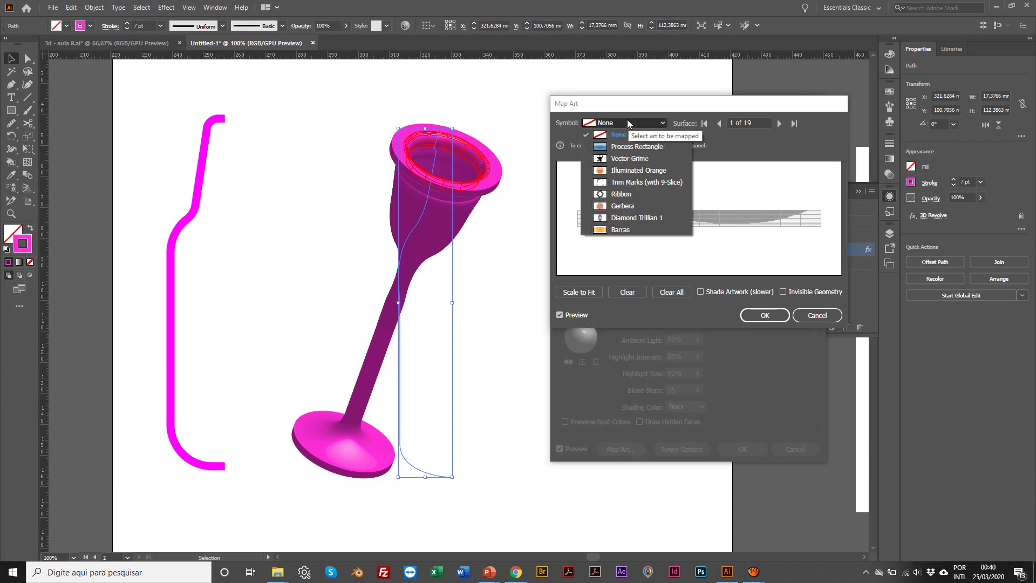
click(740, 136)
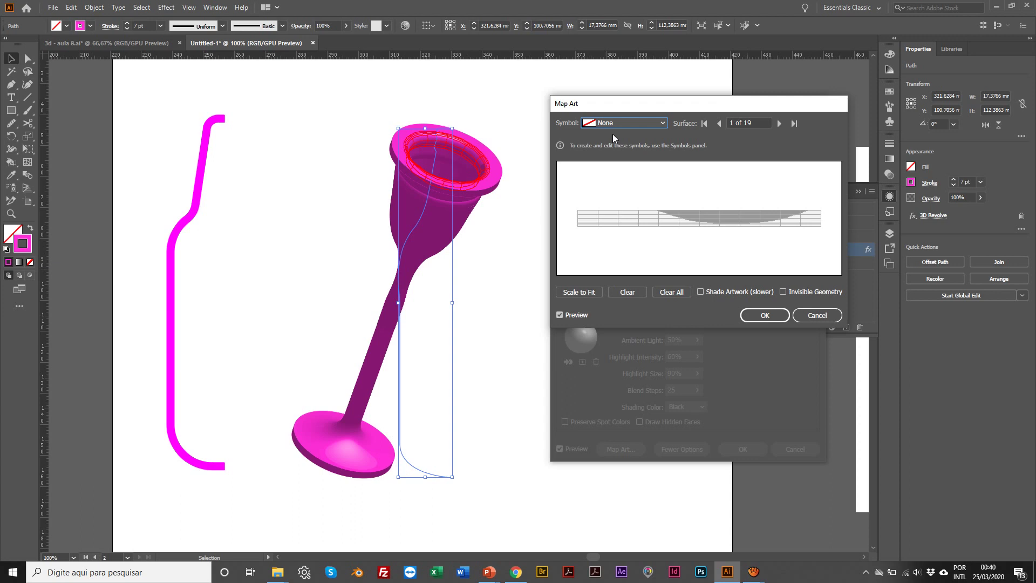
Step: Assign the Barras symbol to surface 8 of the goblet in Map Art
click(779, 123)
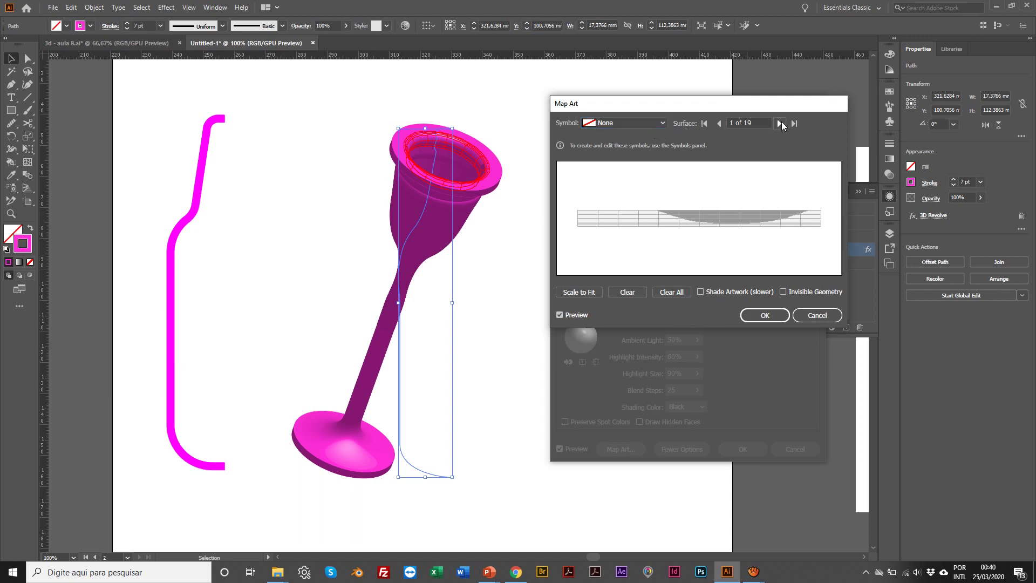
click(779, 123)
click(780, 123)
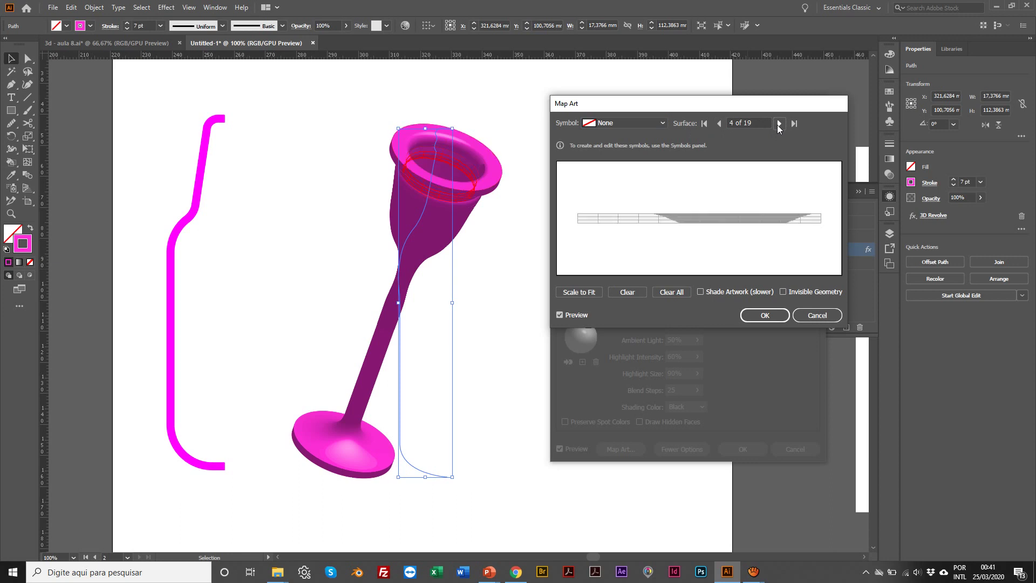
click(779, 123)
click(779, 123)
click(779, 124)
click(780, 123)
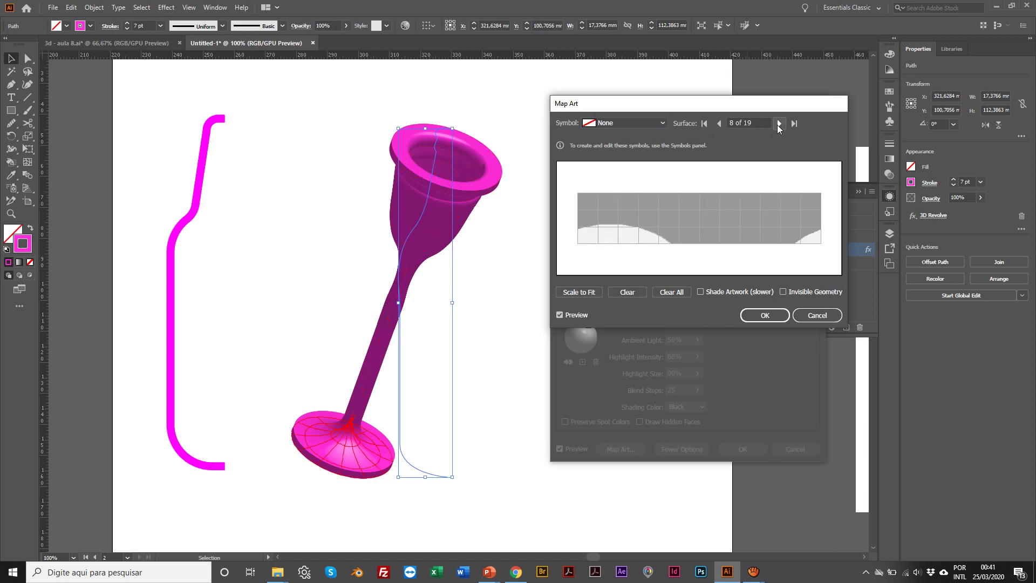
click(613, 123)
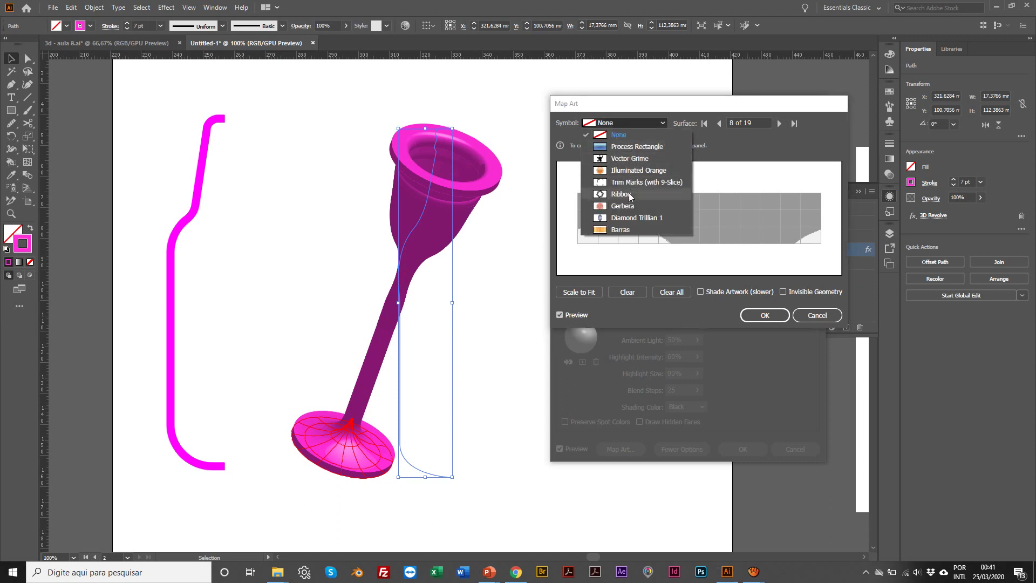
click(625, 229)
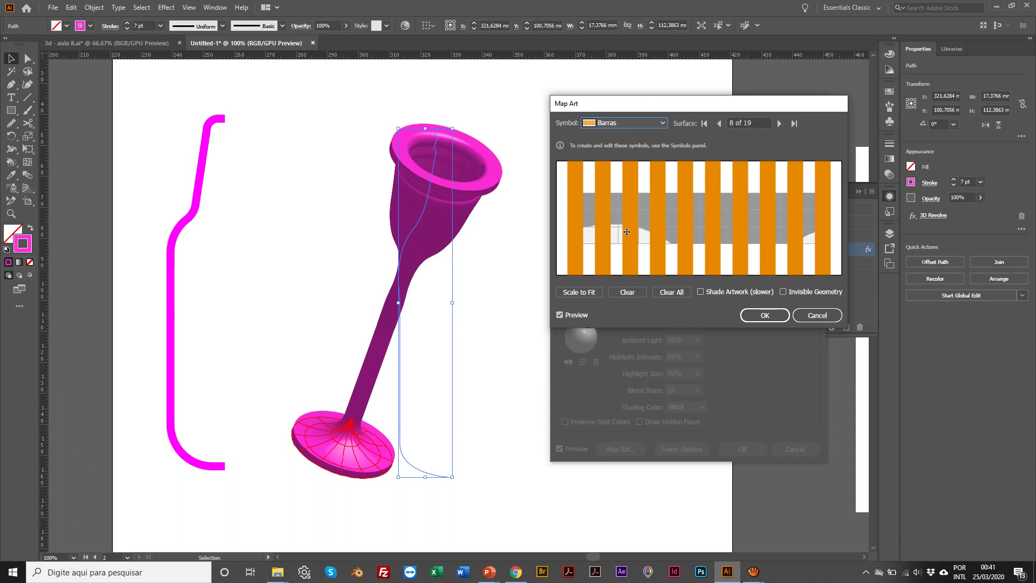
Step: Map the Barras symbol onto surface 9, the rim of the goblet's base, and scale it to fit
click(778, 123)
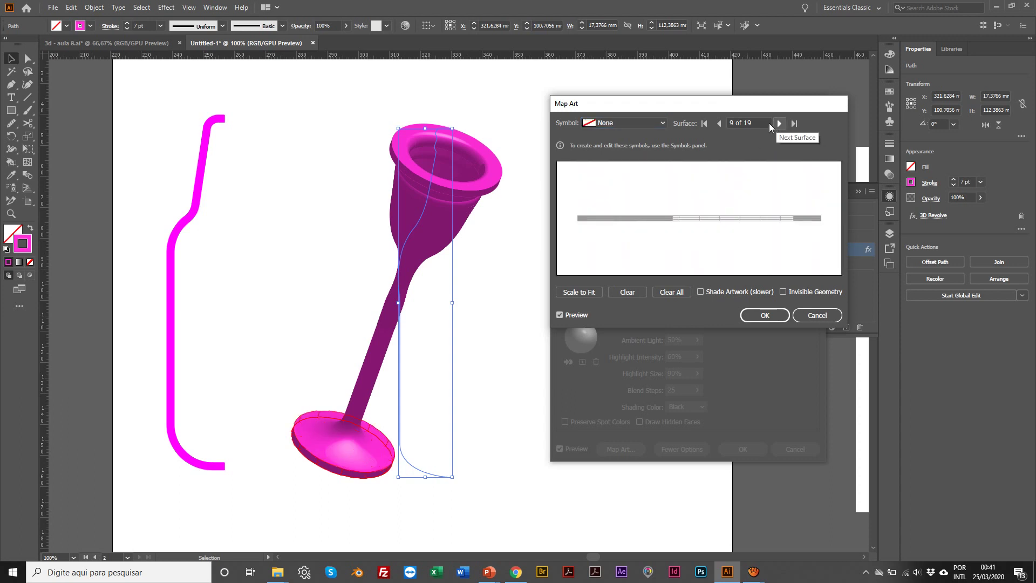
click(618, 125)
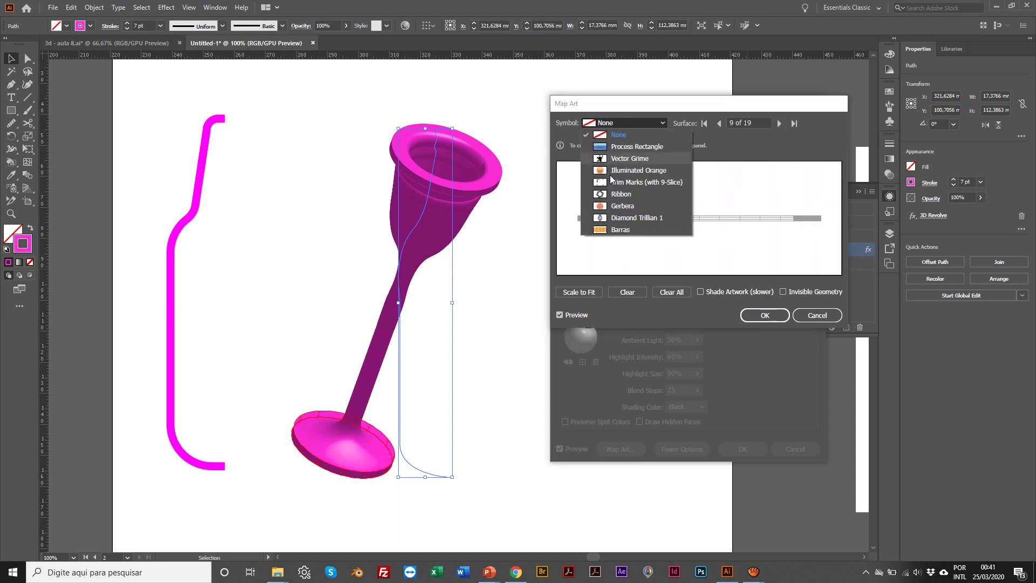
click(622, 229)
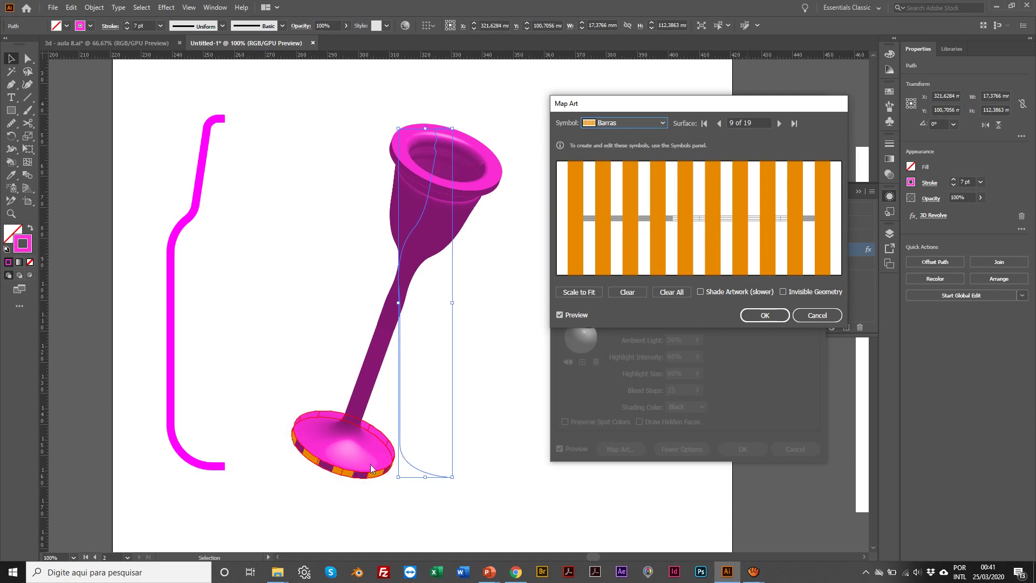
click(588, 295)
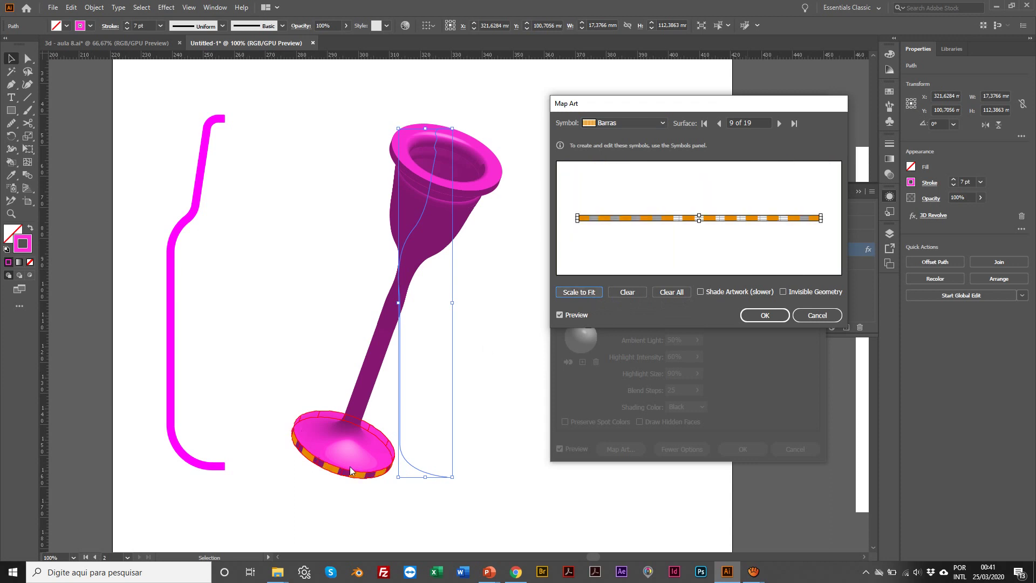
Step: Map the Barras symbol onto surface 10, the upper face of the goblet's base, and scale it to fit
click(779, 123)
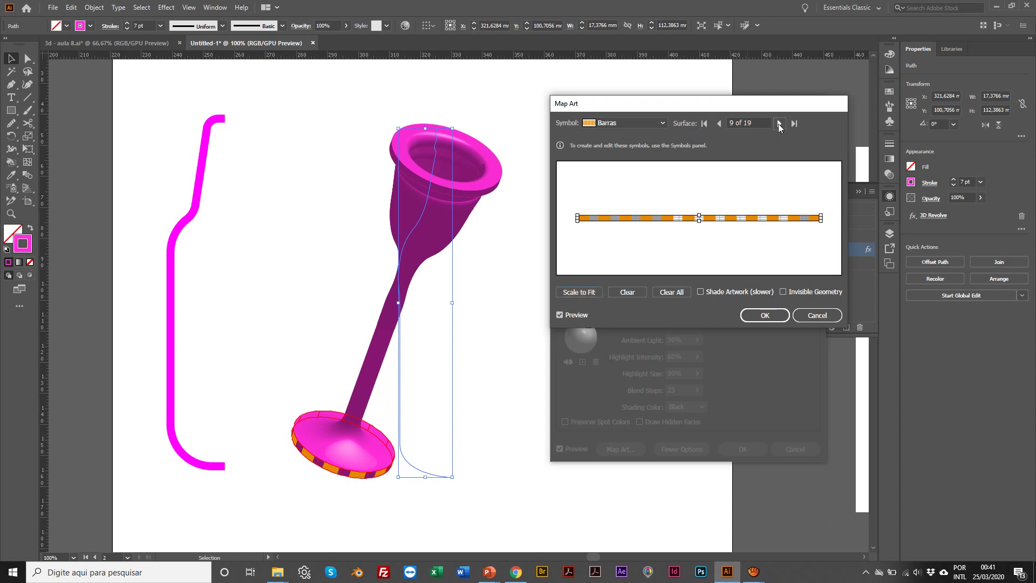
click(634, 123)
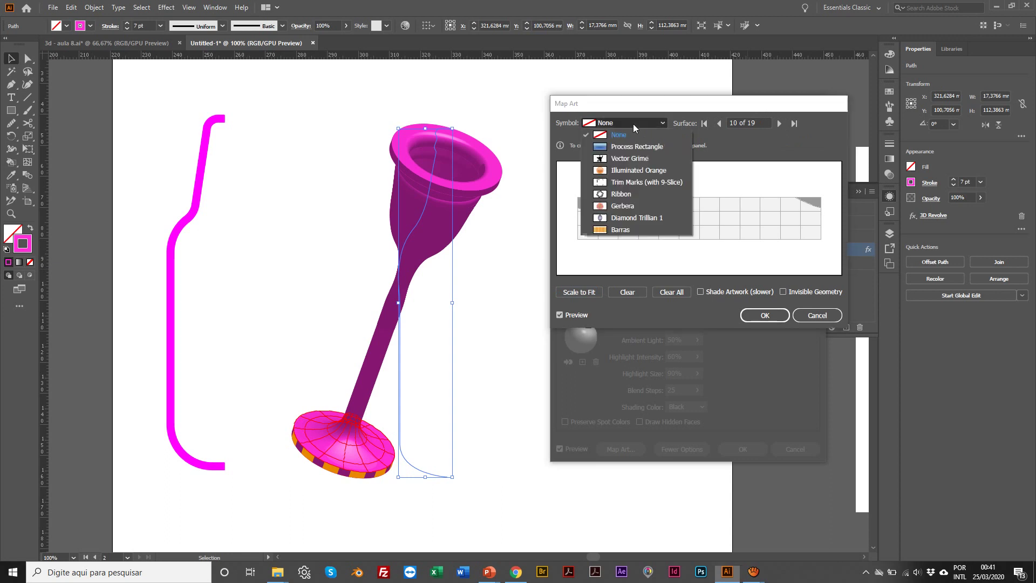
click(622, 230)
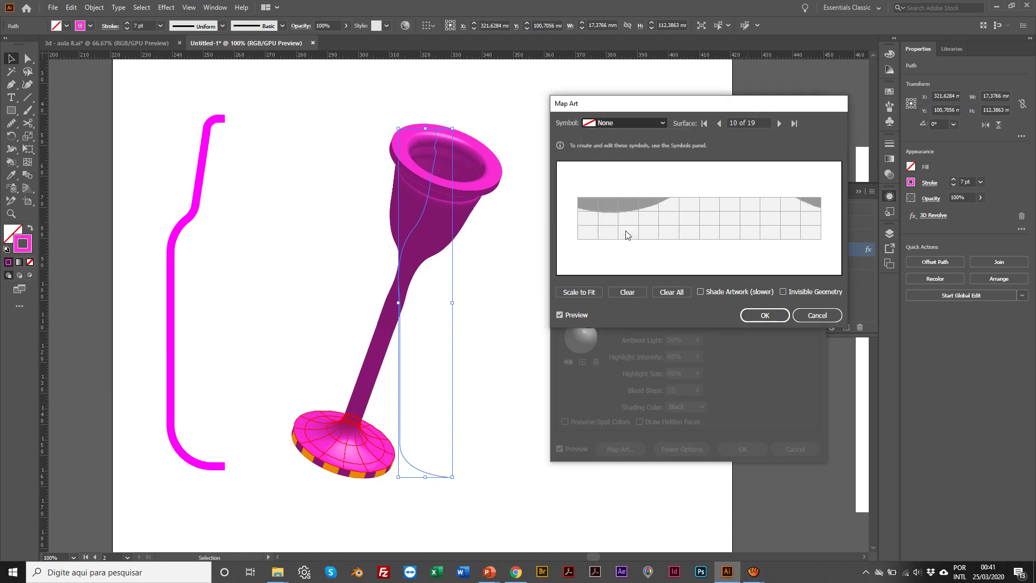
click(575, 293)
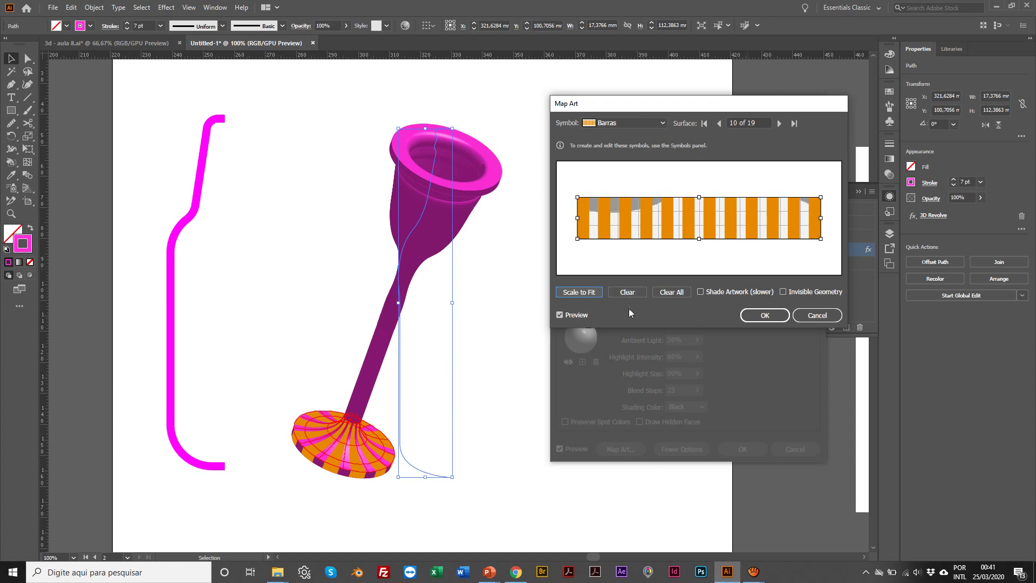
Step: Map the Barras symbol onto surface 11, the lower part of the goblet's stem, and scale it to fit
click(781, 121)
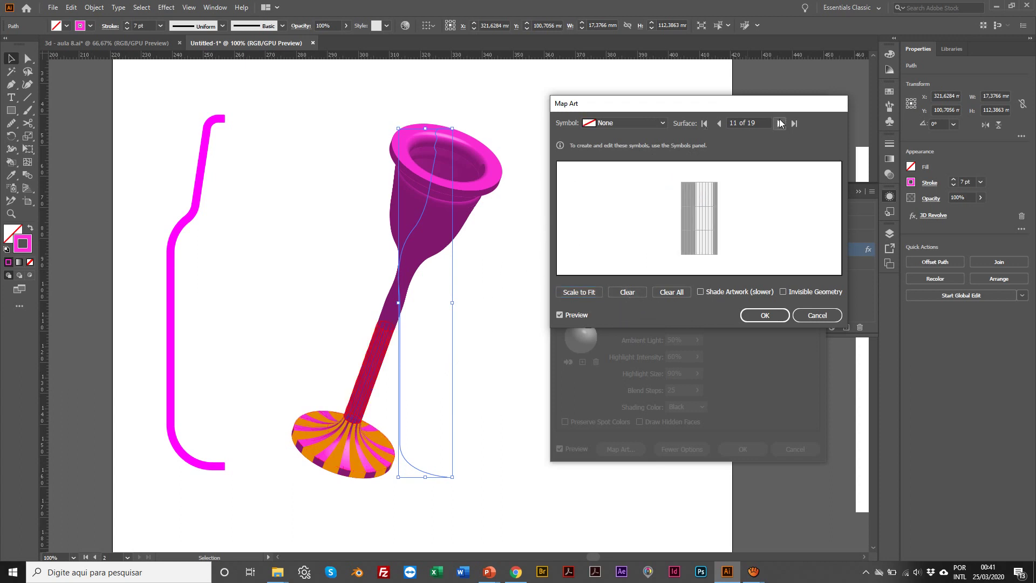
click(626, 125)
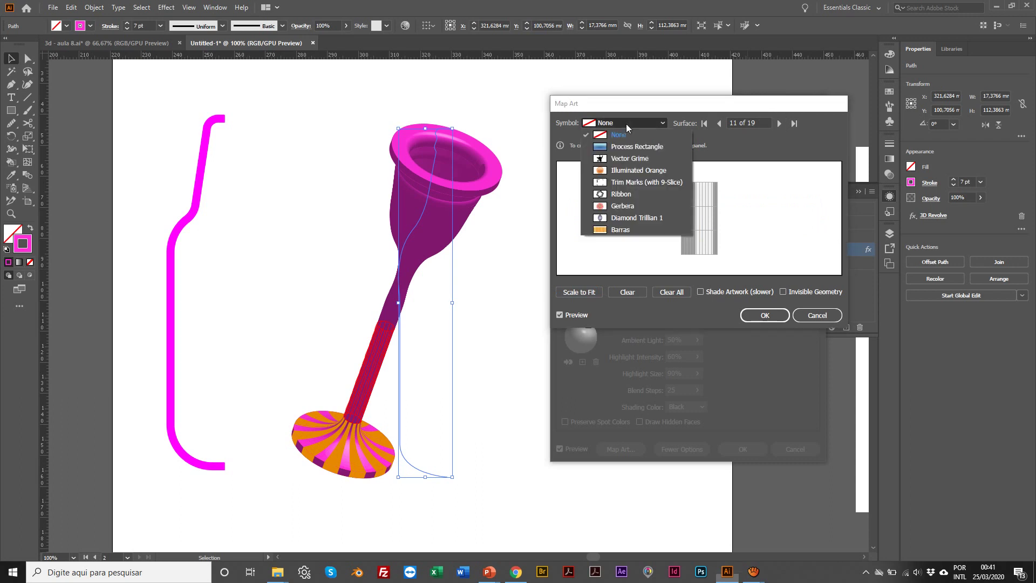
click(624, 228)
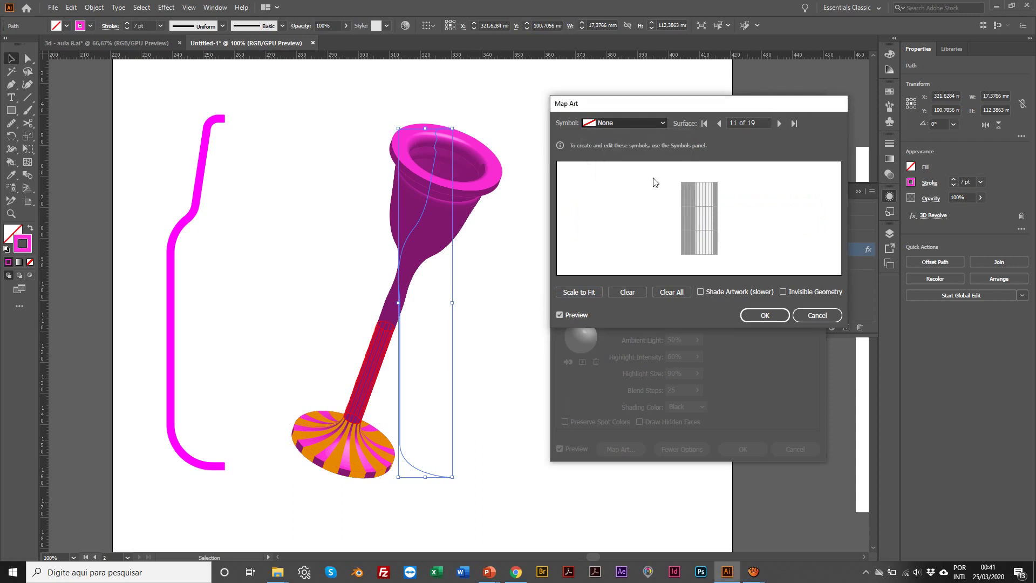
click(584, 293)
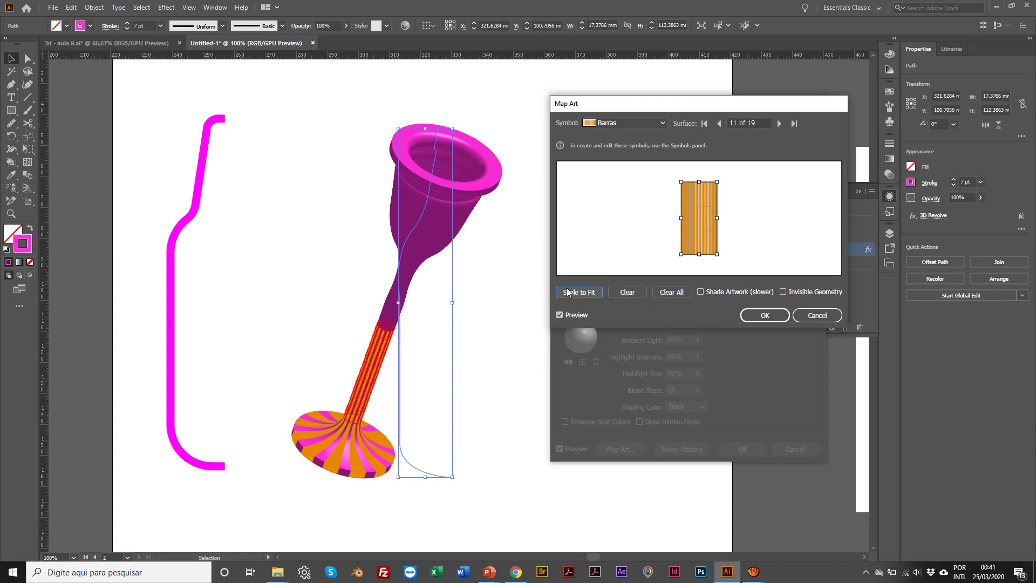
Step: Map the Barras symbol onto surface 12, the goblet's bowl and upper stem, and scale it to fit
click(780, 123)
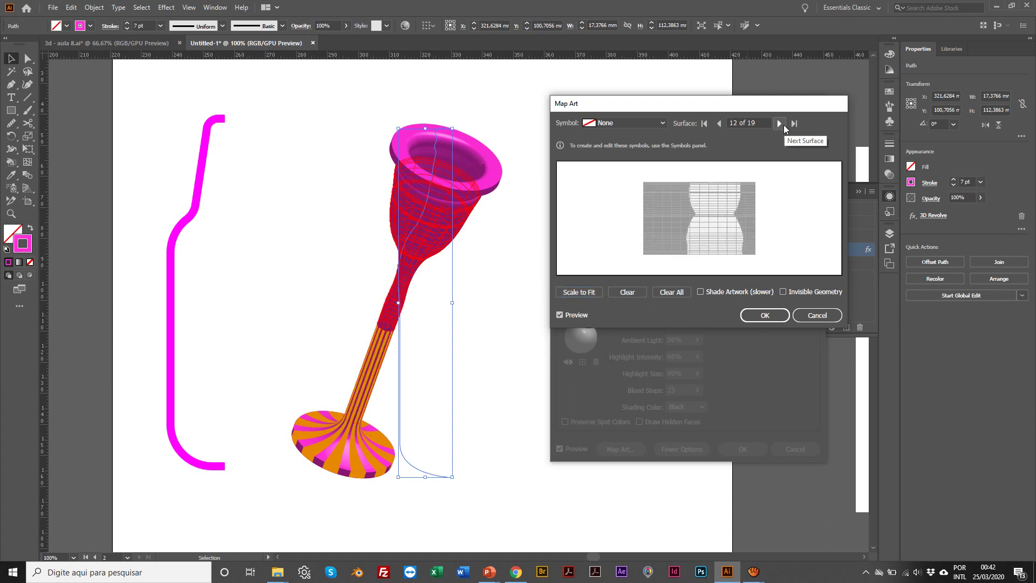
click(637, 127)
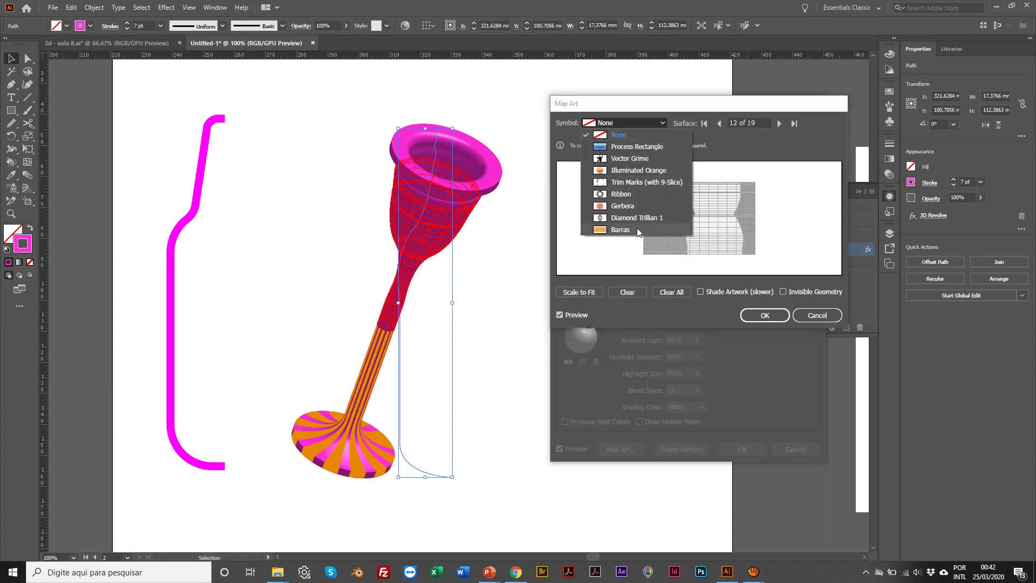
click(620, 229)
click(575, 292)
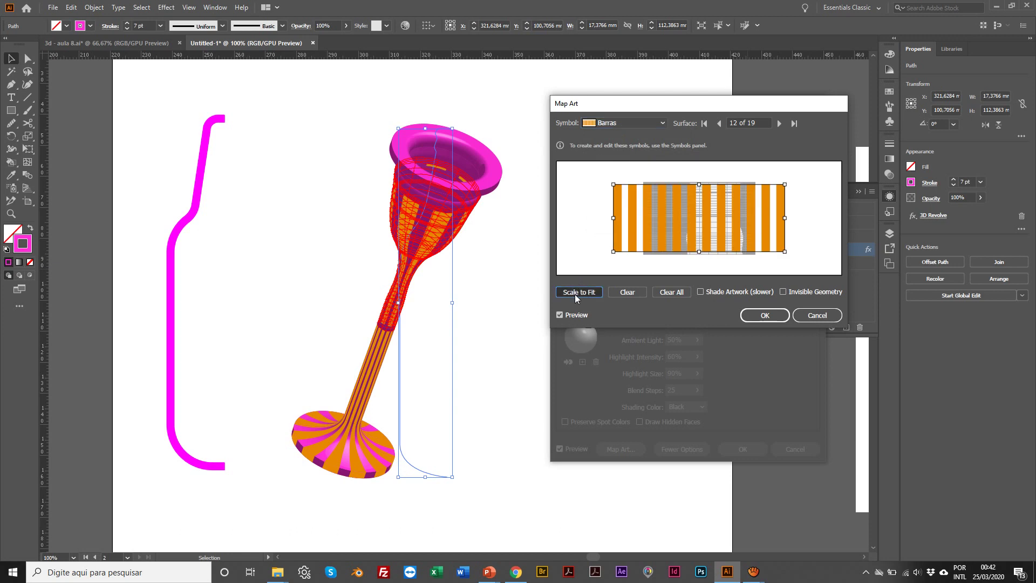
Step: Map the Barras symbol onto surface 13, a thin band near the top of the bowl, and scale it to fit
click(778, 125)
click(620, 122)
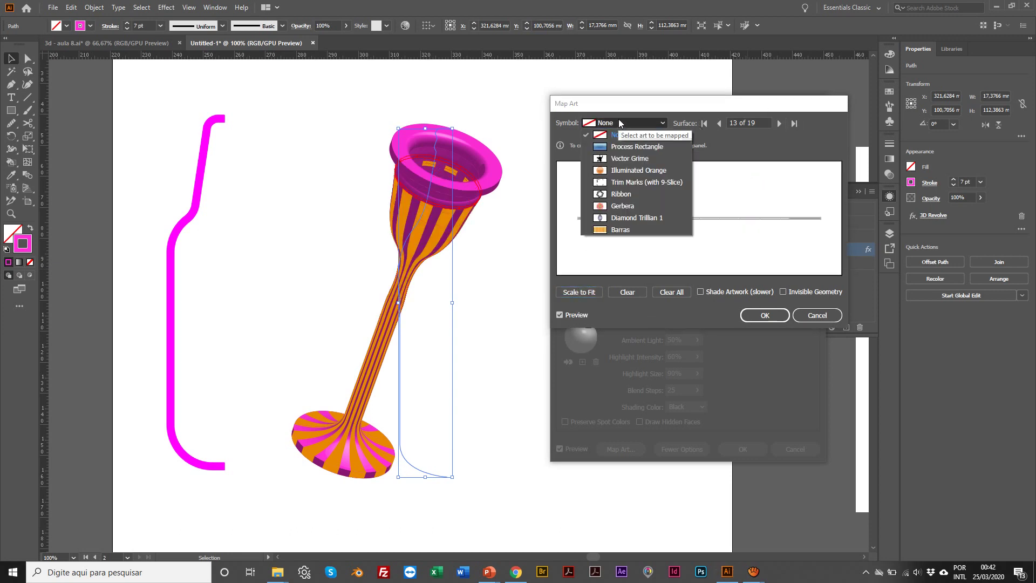
click(632, 229)
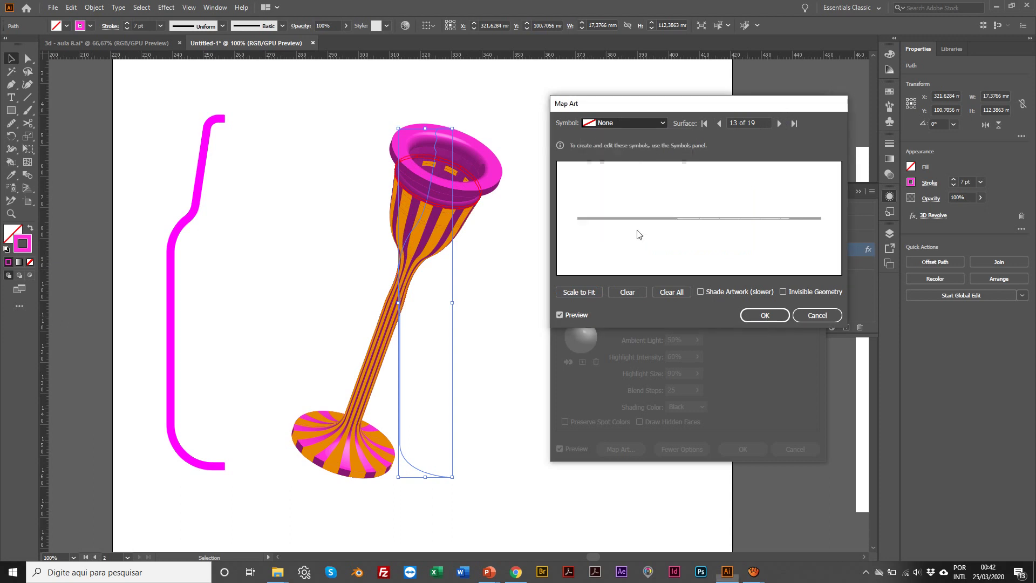
click(579, 292)
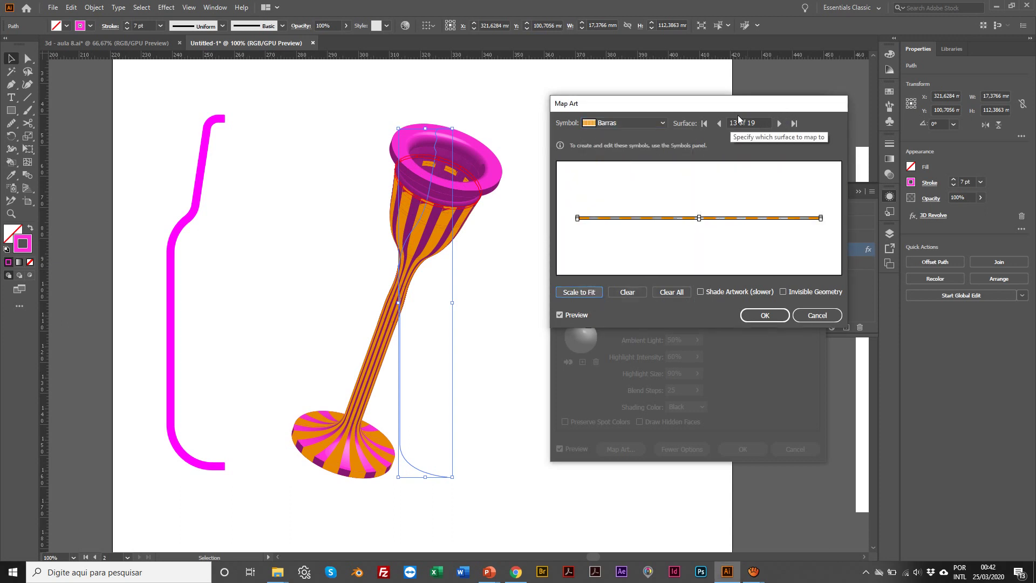
Step: Map the Barras symbol onto surface 14, the band just below the goblet's rim, and scale it to fit
click(783, 126)
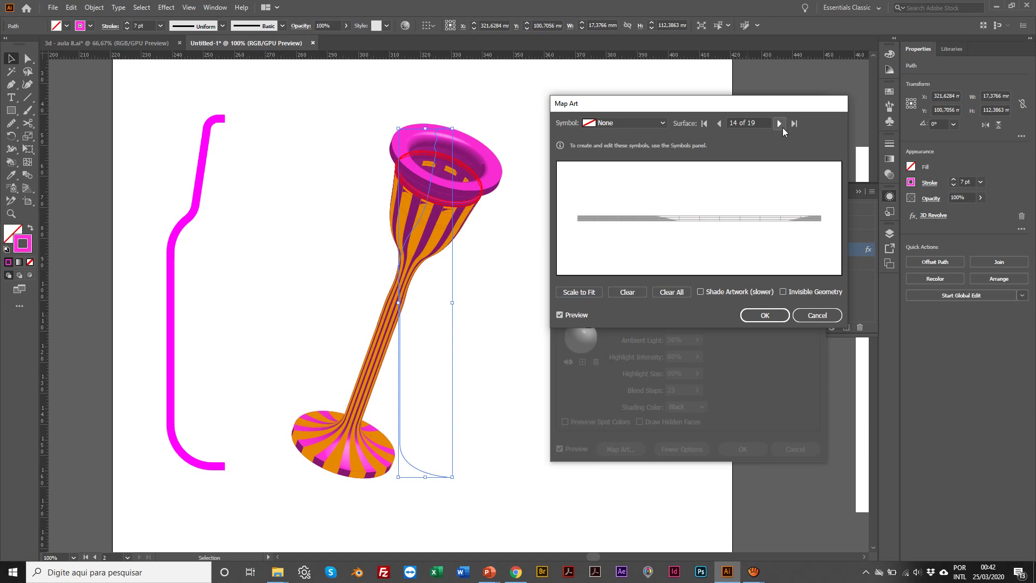
click(642, 123)
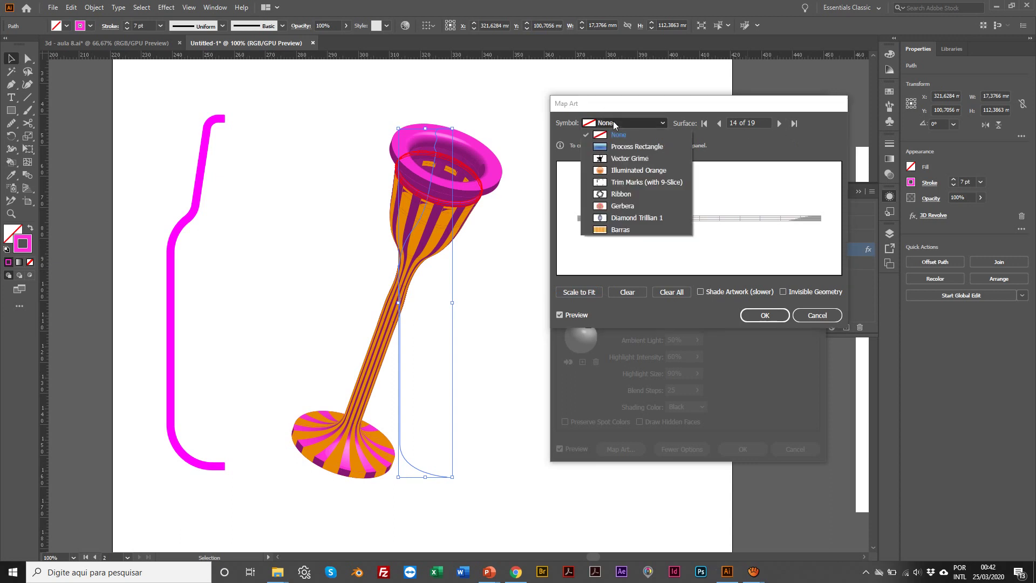
click(636, 229)
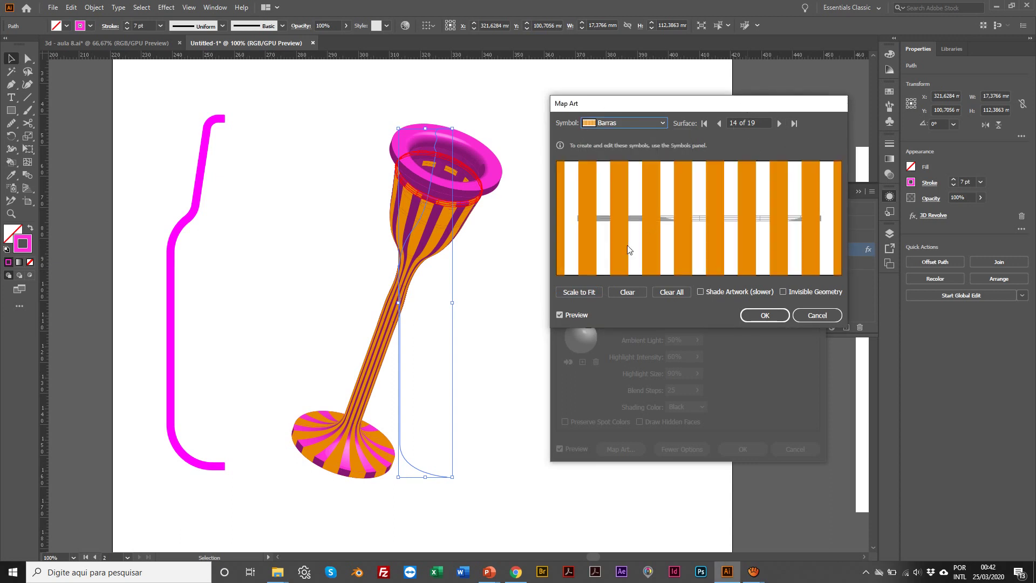
click(589, 293)
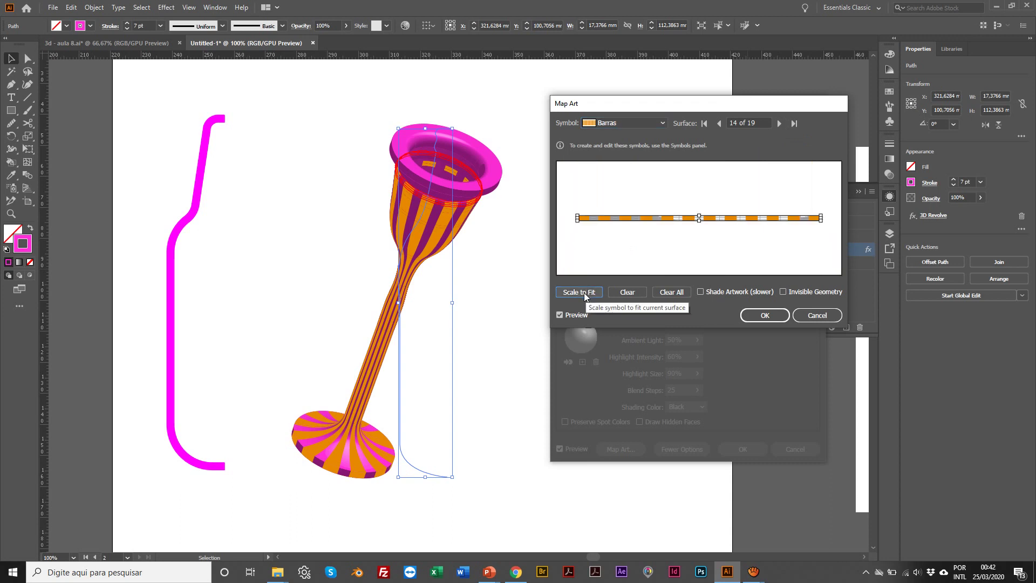
Step: Map the Barras symbol onto surface 15, the thin ring at the goblet's rim, and scale it to fit
click(779, 123)
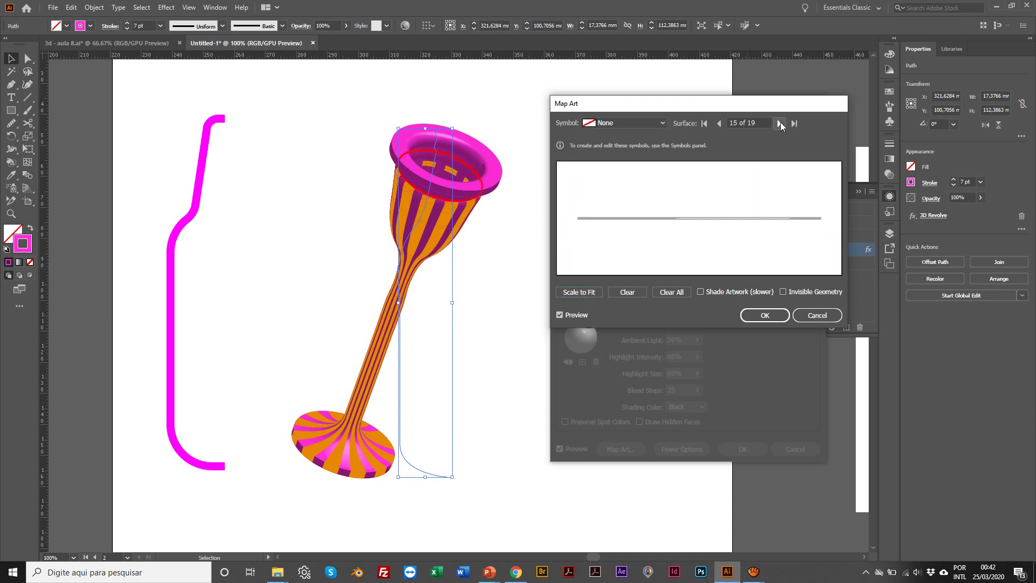
click(623, 123)
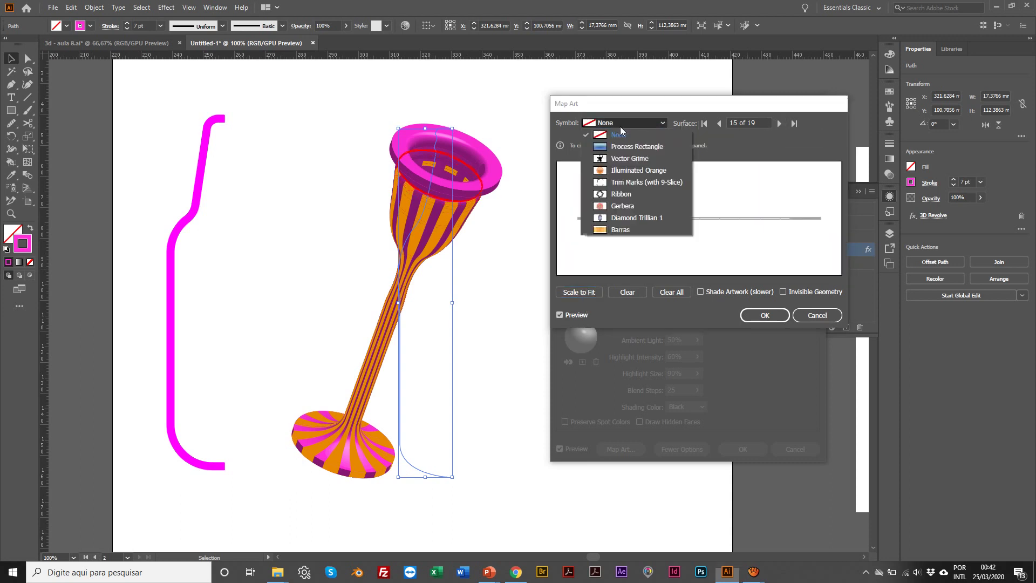
click(621, 230)
click(582, 292)
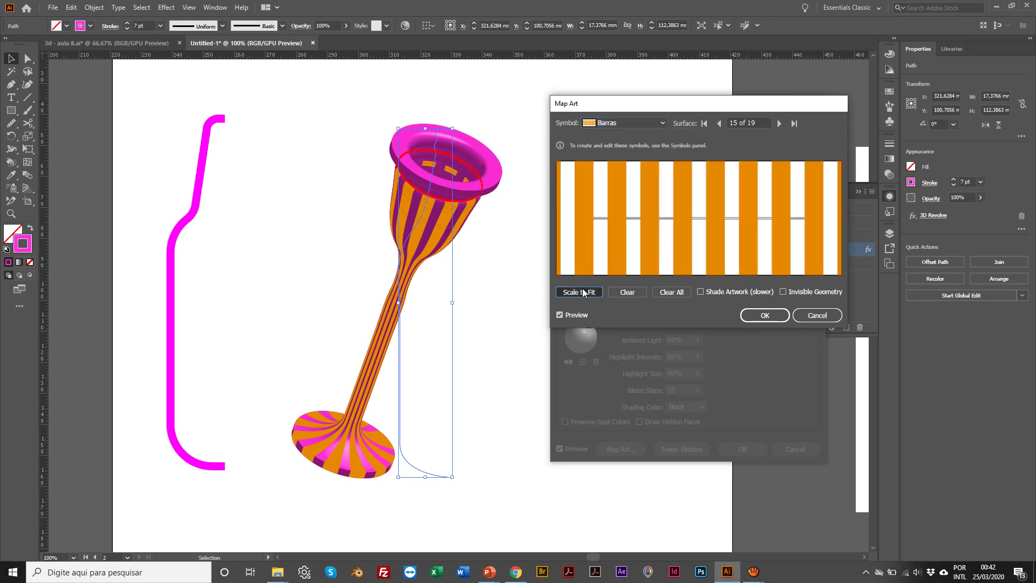
Step: Map the Barras symbol onto surface 16, inside the goblet's mouth, and scale it to fit
click(780, 123)
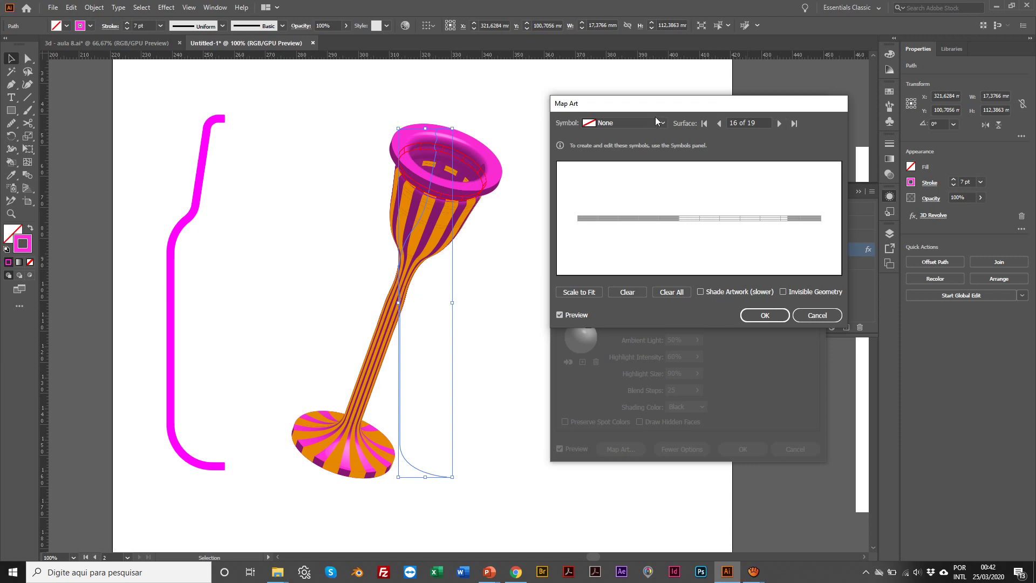
click(642, 126)
click(626, 230)
click(593, 291)
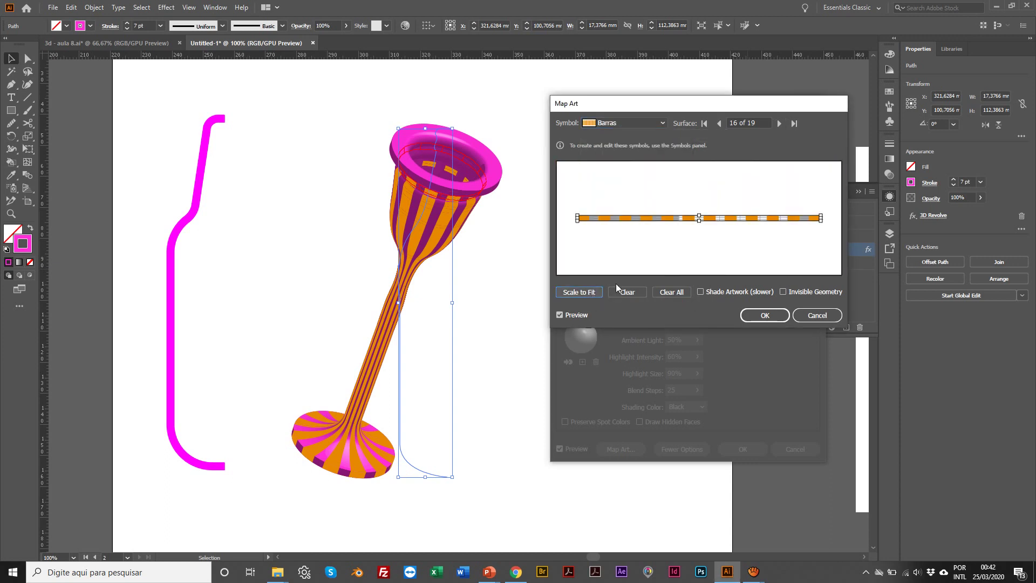
Step: Check surfaces 17 to 19, then map the Barras symbol onto surface 18, the rim's flat ring, and scale it to fit
click(780, 123)
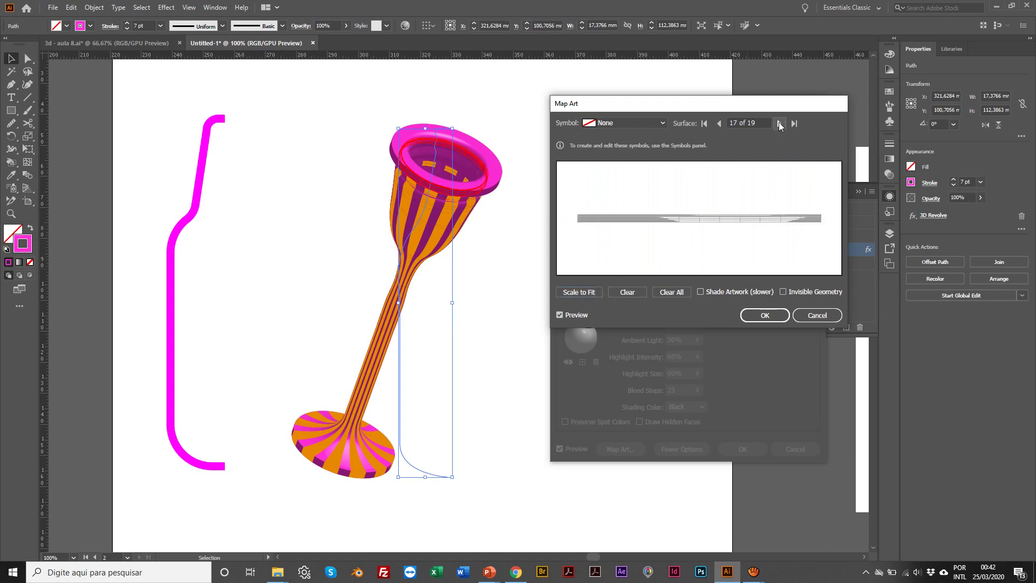
click(779, 123)
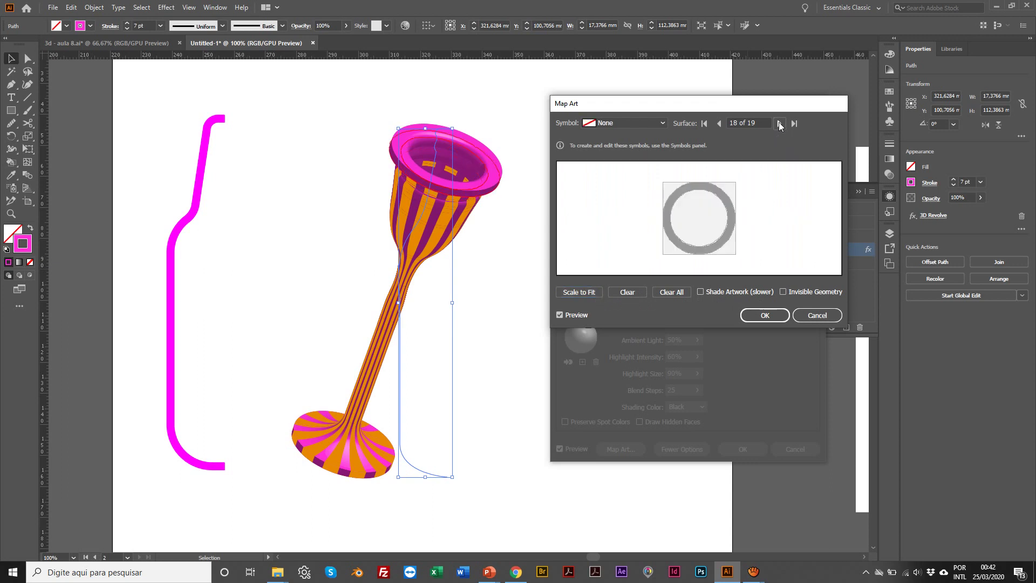
click(779, 123)
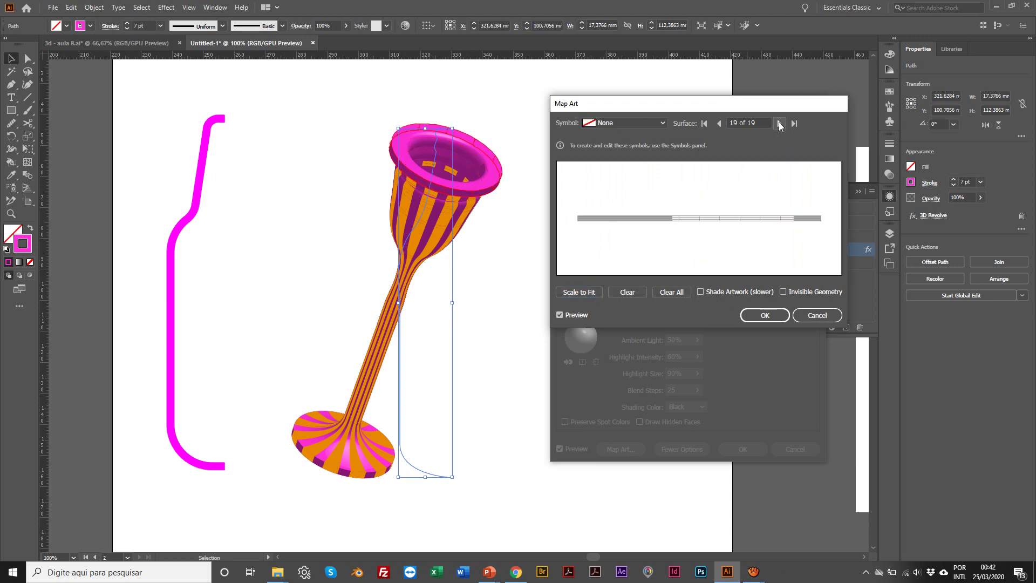
click(719, 124)
click(612, 124)
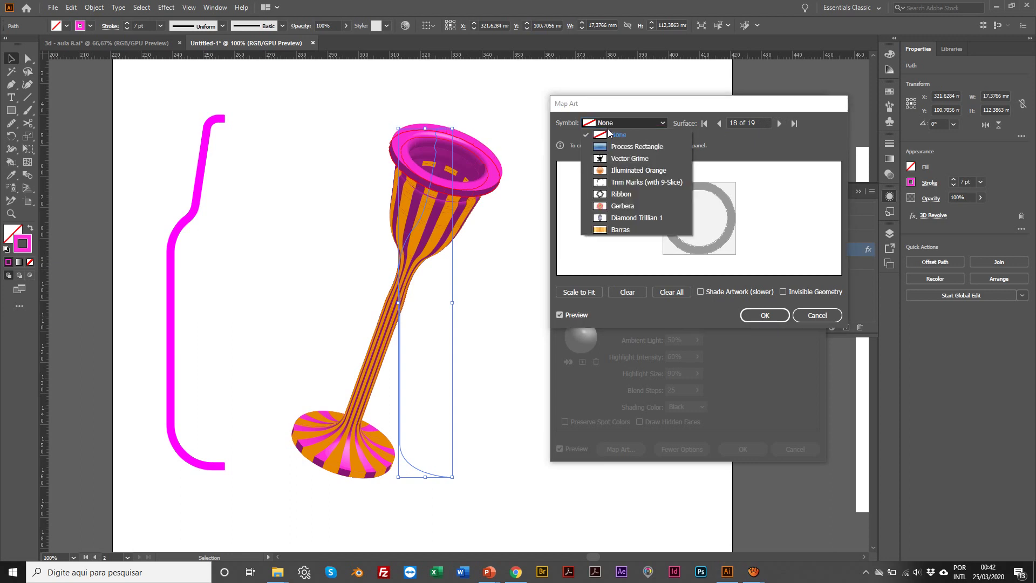
click(634, 229)
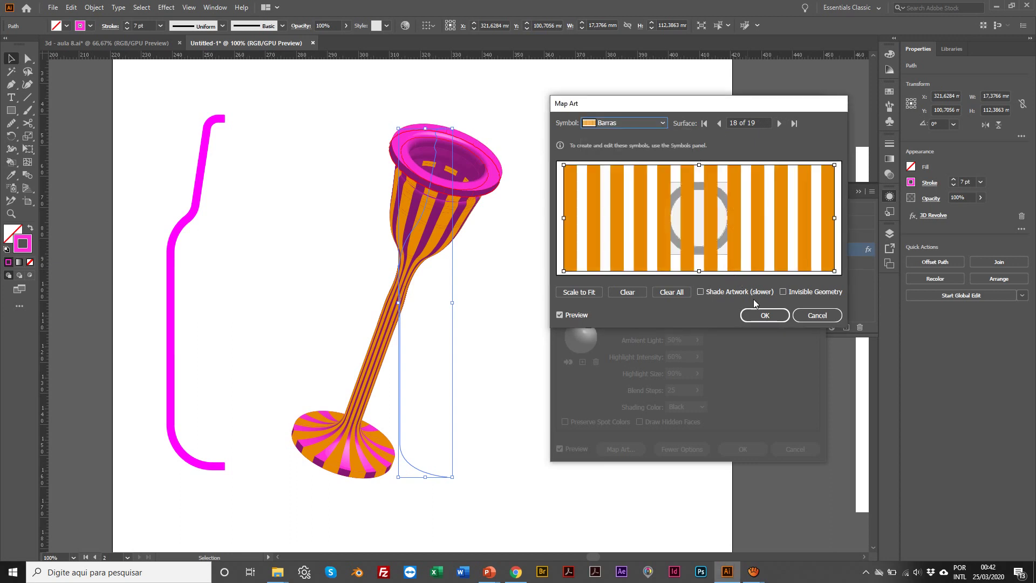
click(592, 292)
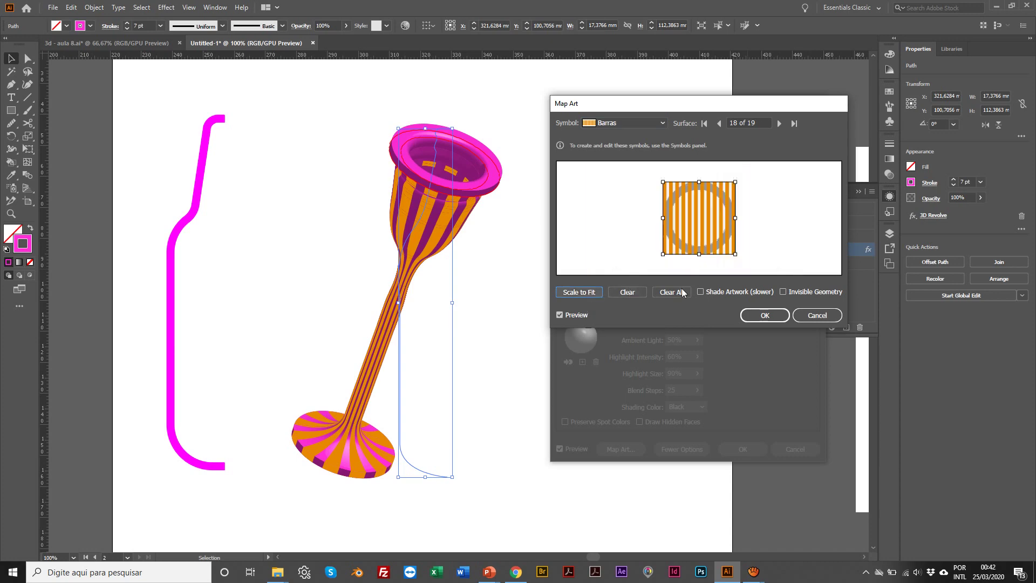
Step: Accept the mapped art and rotate the goblet to -40°, -27° and 10° in the 3D Revolve options
click(770, 311)
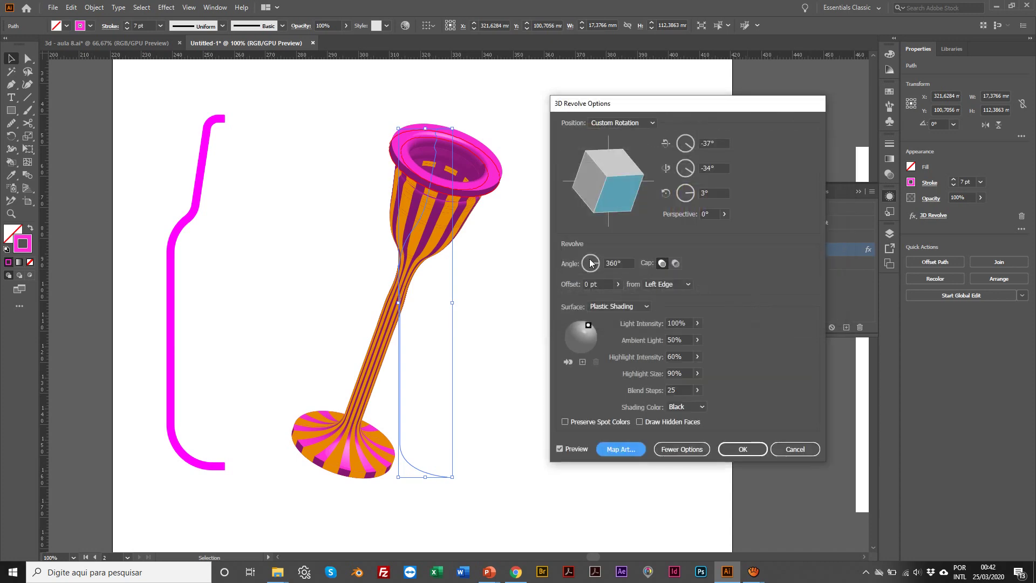
mouse_move(586, 171)
mouse_down()
mouse_move(607, 161)
mouse_move(609, 173)
mouse_move(594, 153)
mouse_move(604, 168)
mouse_up()
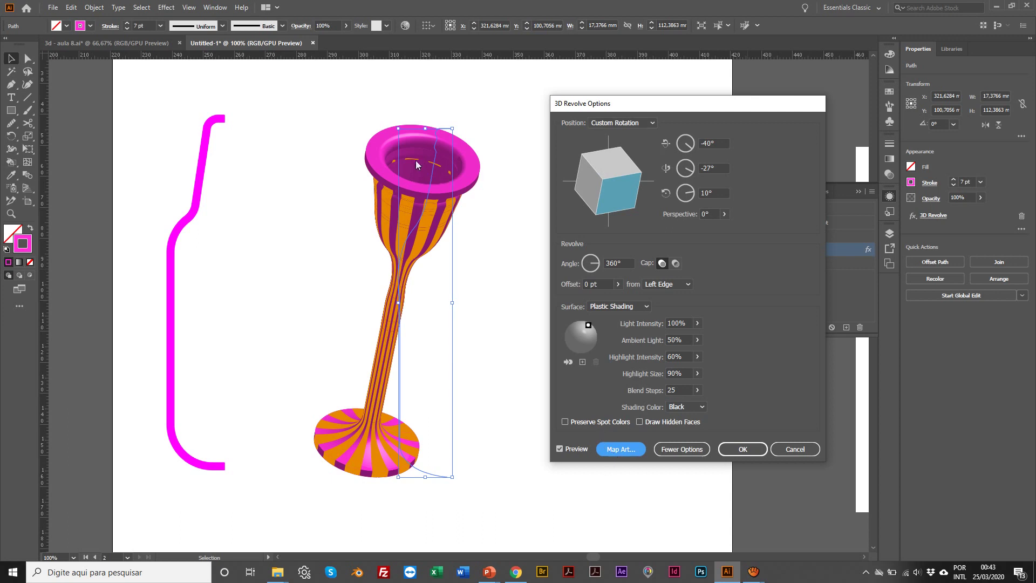
Step: Reopen the goblet's Map Art options and set the symbol of surface 16 to None
click(617, 443)
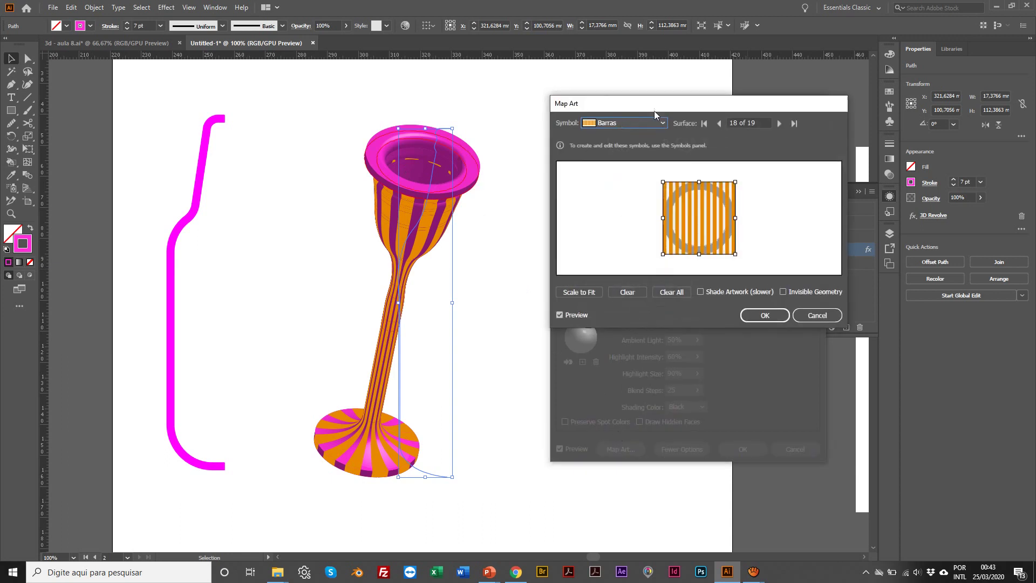
click(721, 123)
click(721, 123)
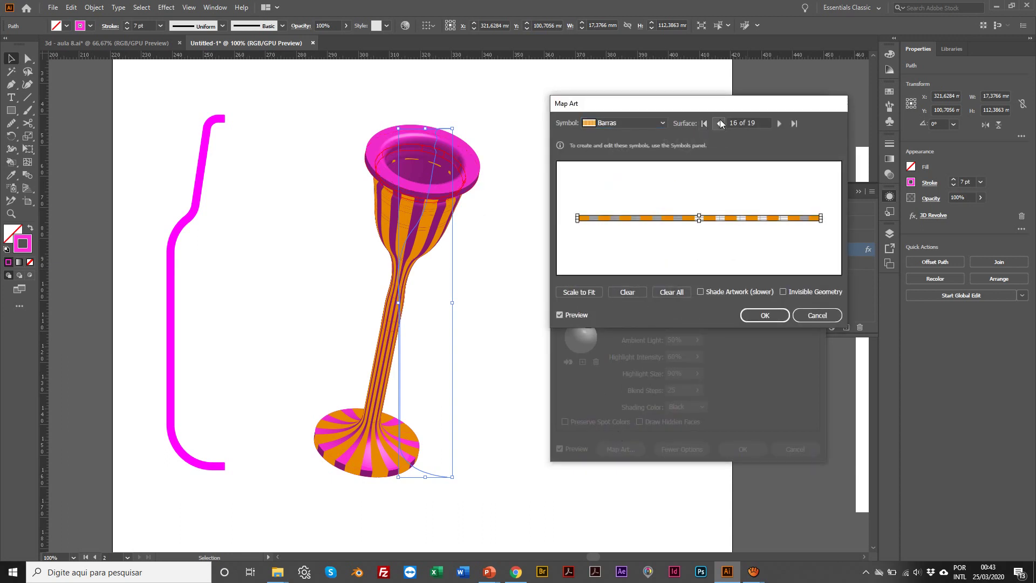
click(647, 124)
click(615, 135)
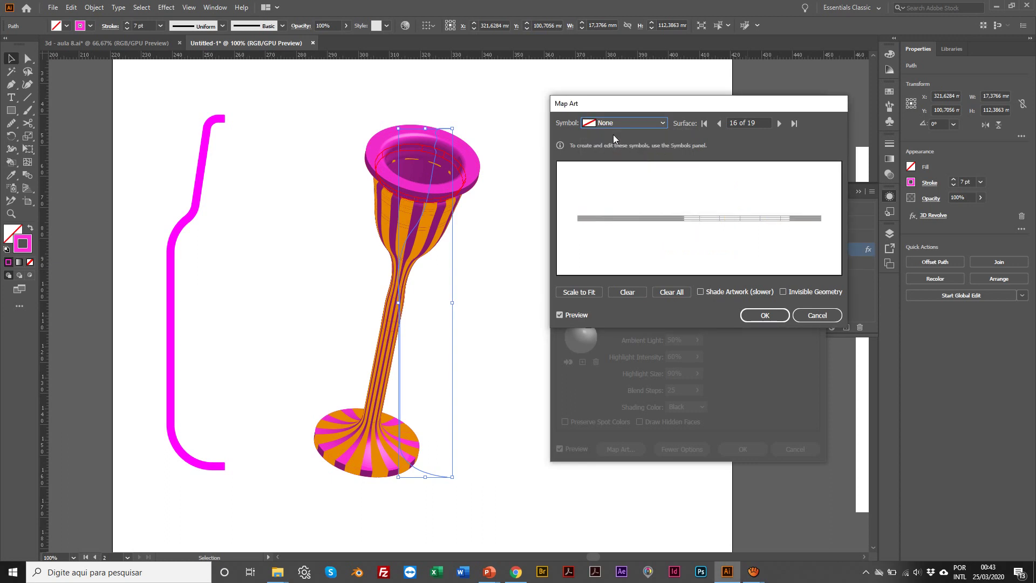
Step: Set the symbol to None on surfaces 17 and 18 of the goblet's rim and go on to surface 19
click(780, 123)
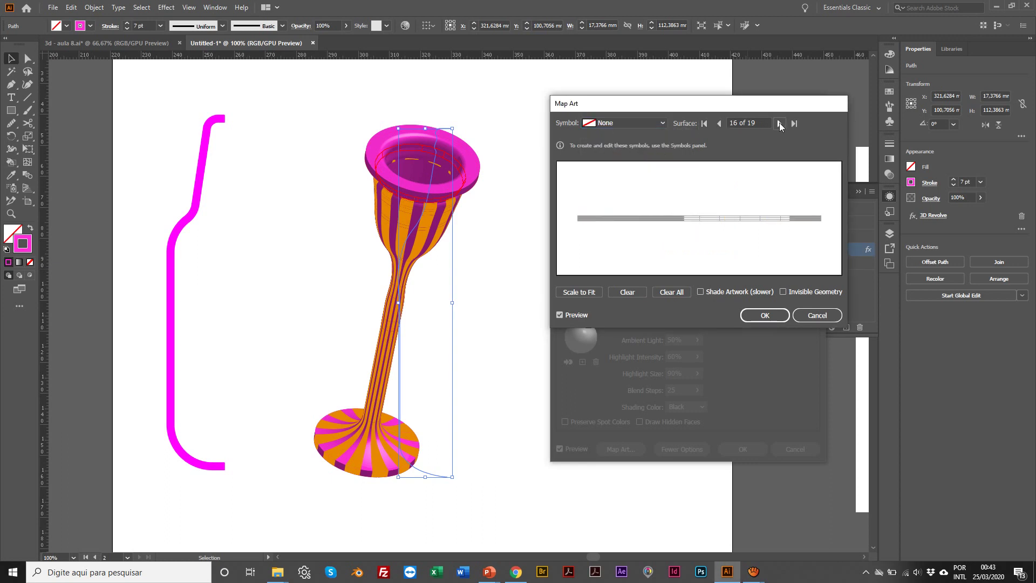
click(648, 122)
click(630, 138)
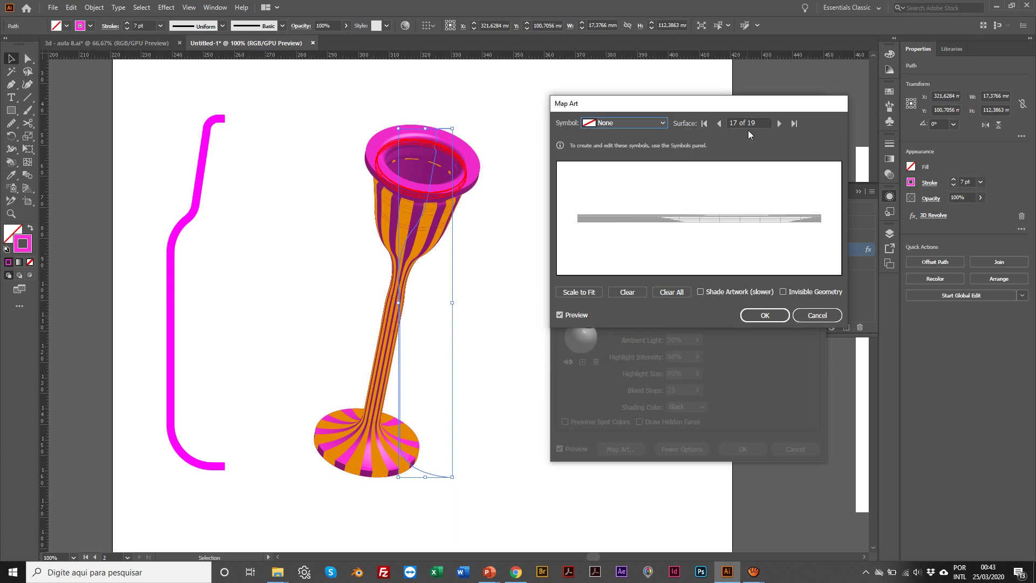
click(779, 122)
click(651, 122)
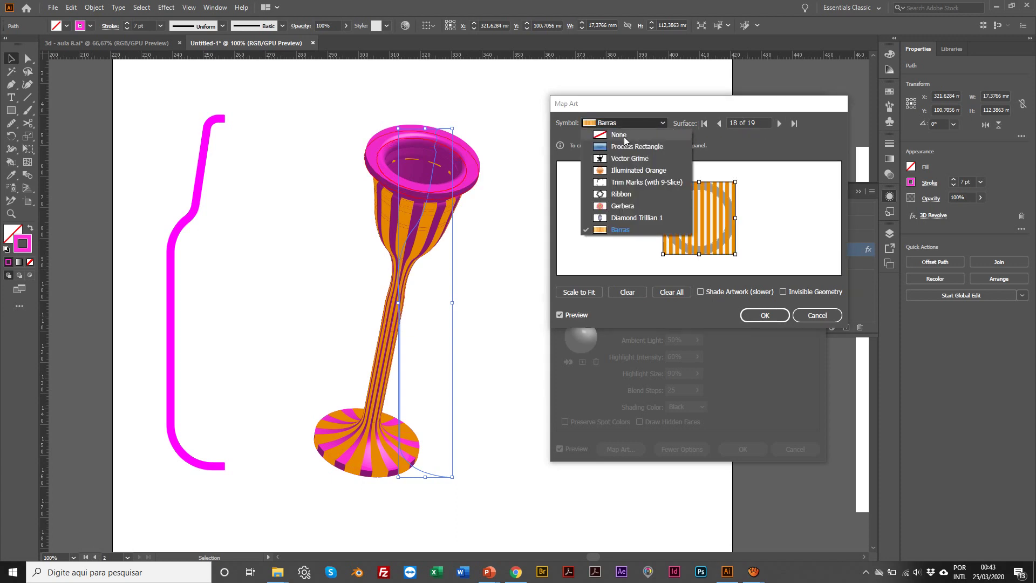
click(624, 138)
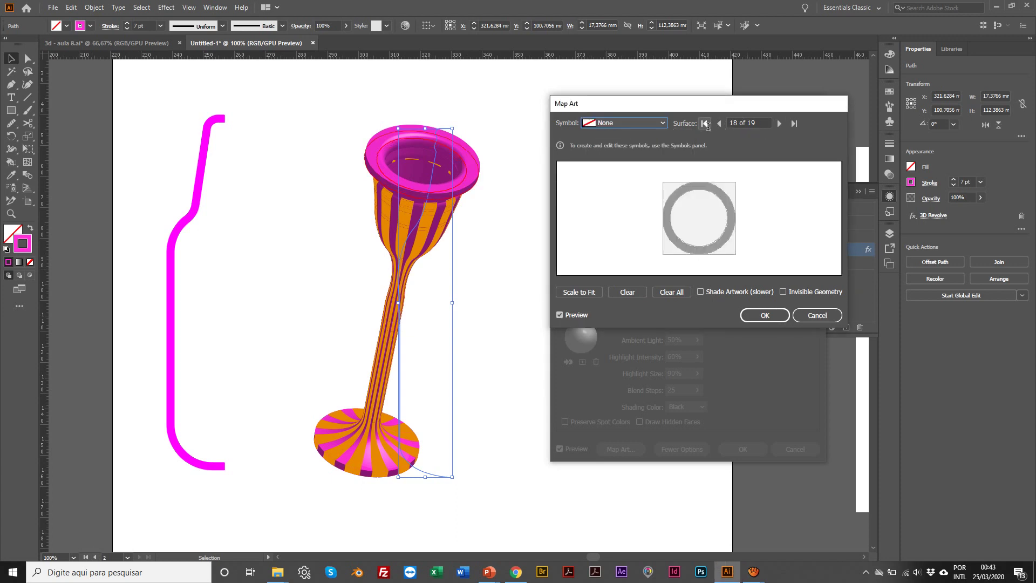
click(780, 123)
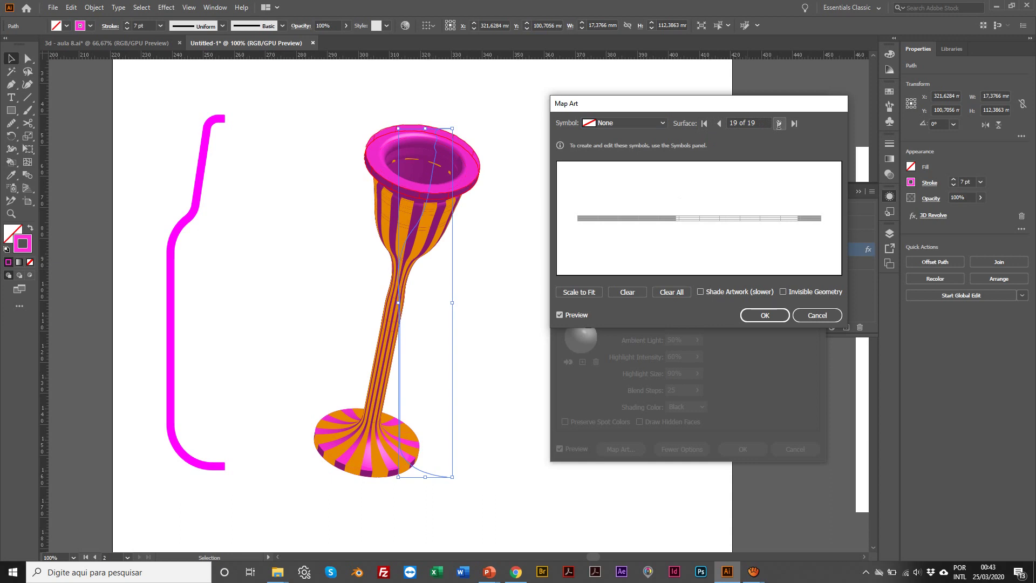
Step: Return to surface 15 of the goblet and set its Map Art symbol to None
click(719, 123)
click(719, 123)
click(719, 123)
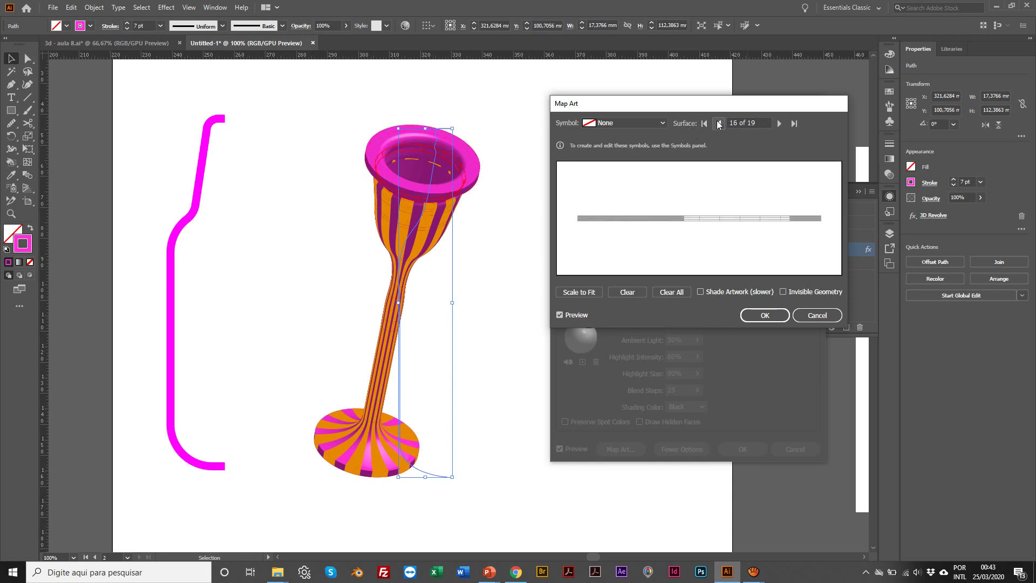
click(719, 123)
click(630, 121)
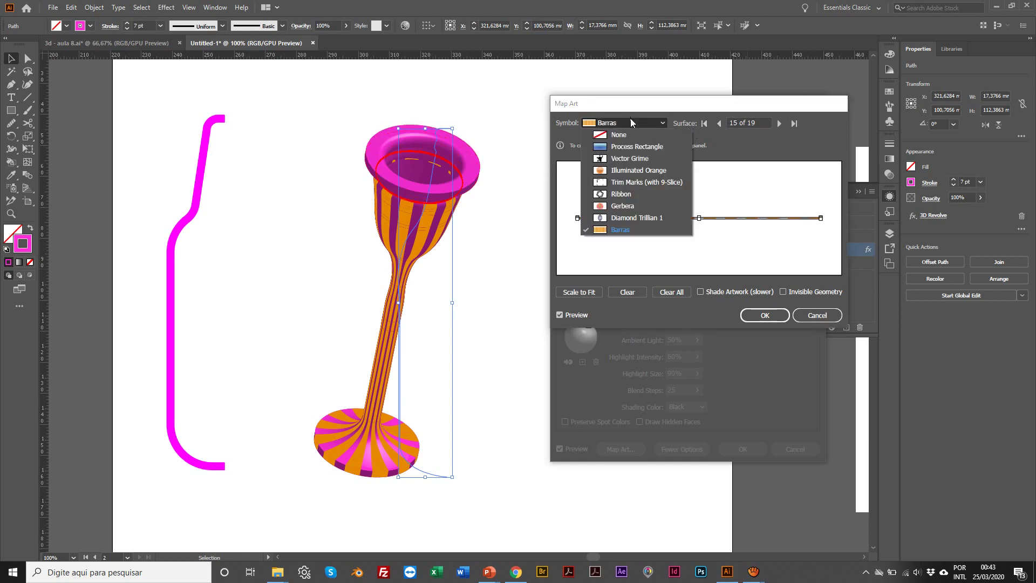
click(624, 135)
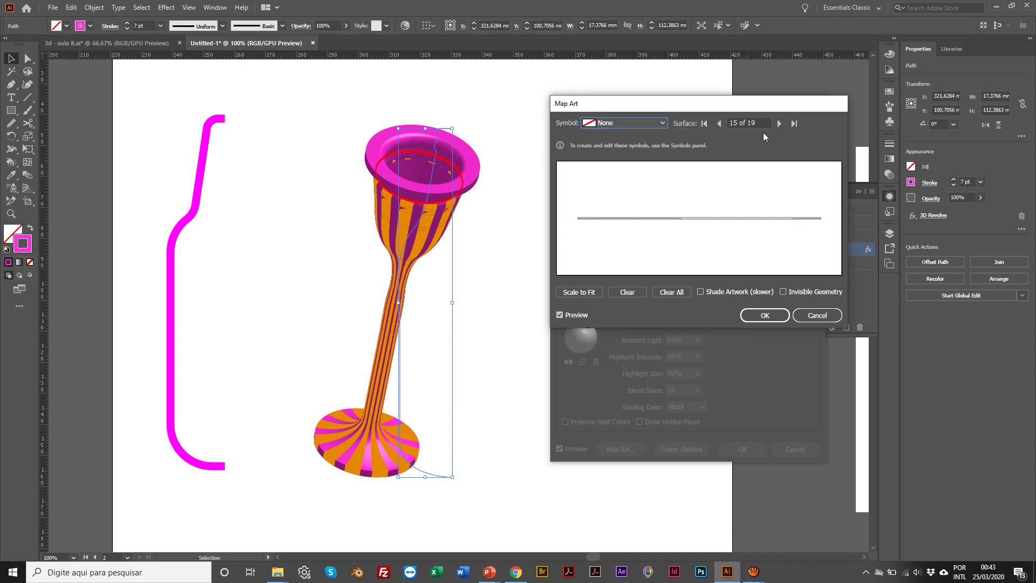
Step: Recheck surface 16, set the symbol to None on surface 14 below the rim, and accept the mapped art
click(779, 124)
click(629, 122)
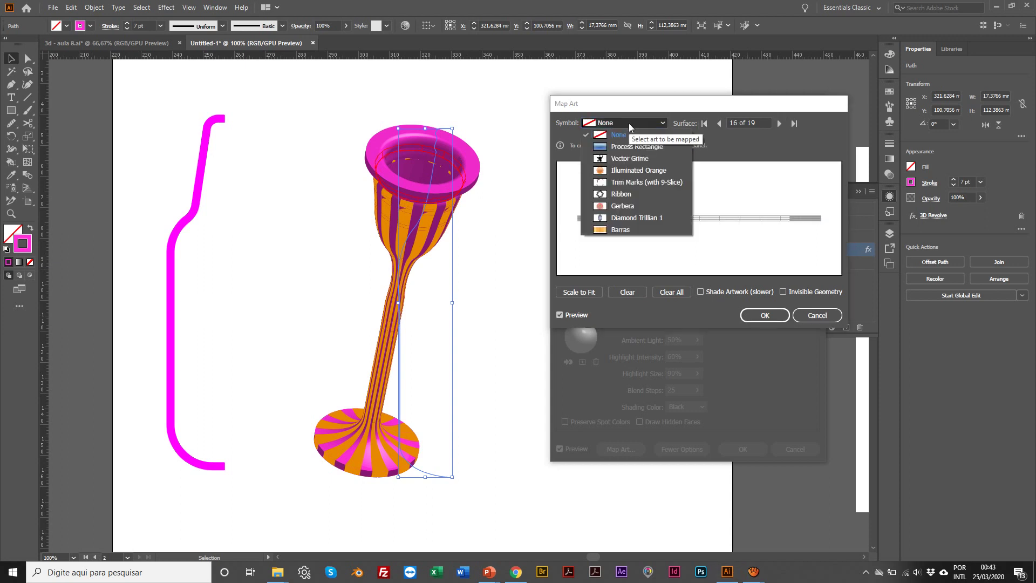
click(717, 125)
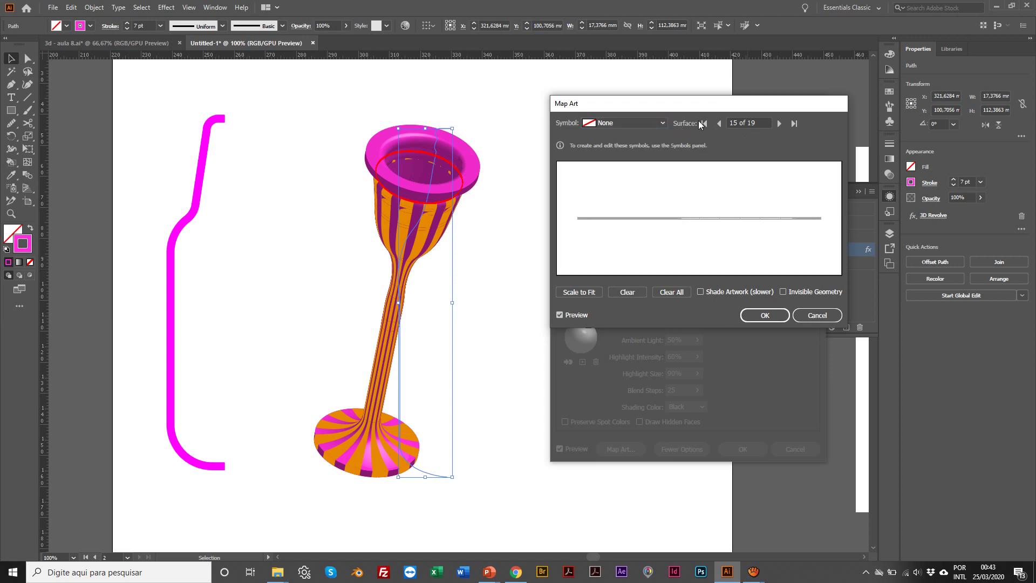
click(719, 123)
click(635, 123)
click(646, 135)
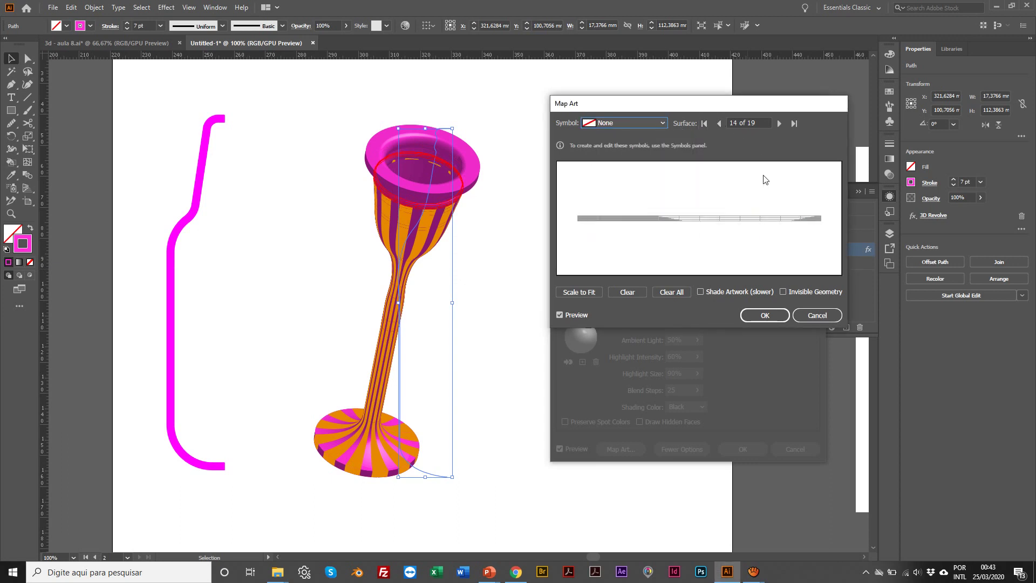
click(745, 316)
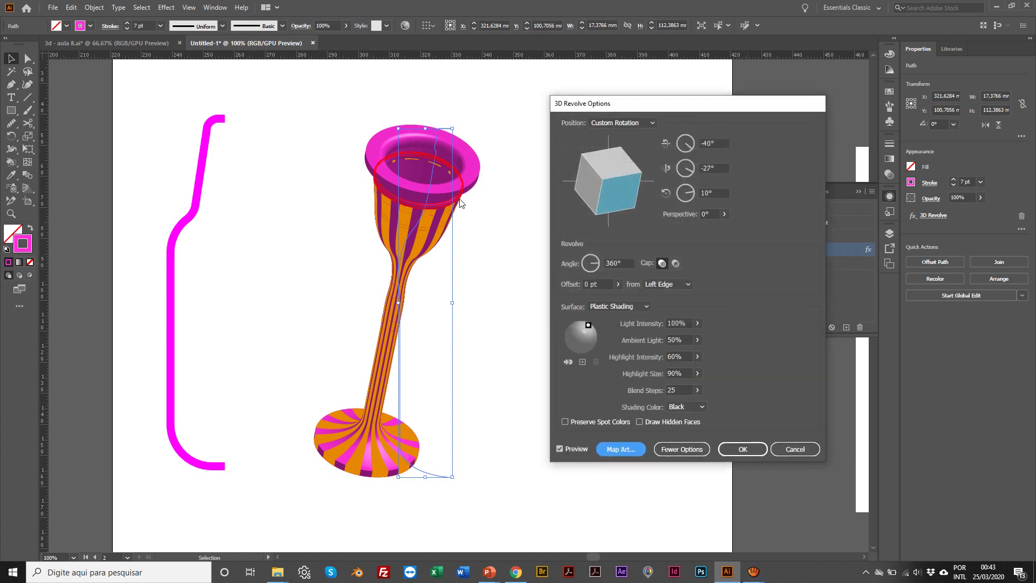
Step: Rotate the goblet to -20°, -20° and 6°, apply the 3D Revolve options and deselect it
drag(579, 173, 607, 160)
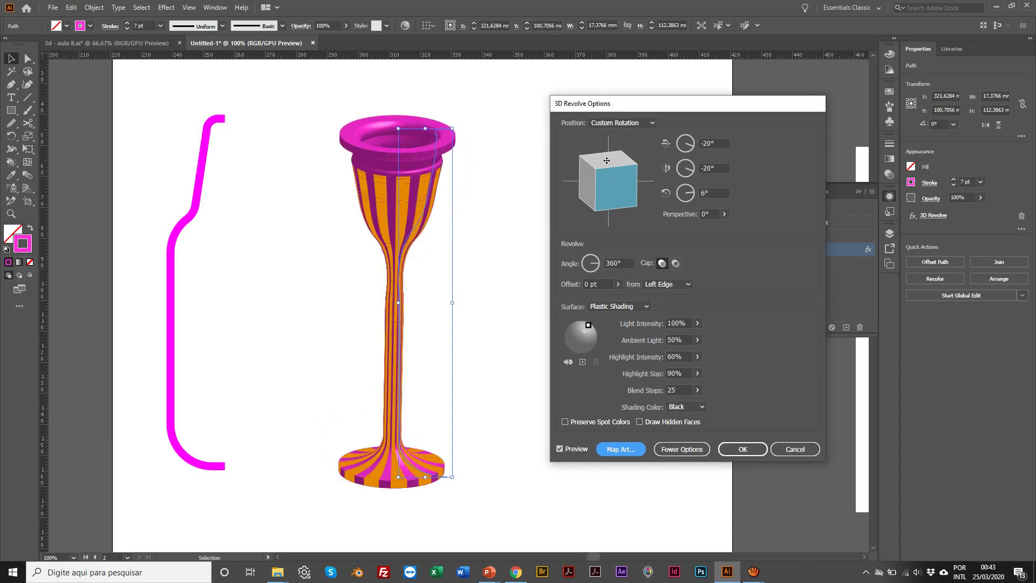
click(731, 451)
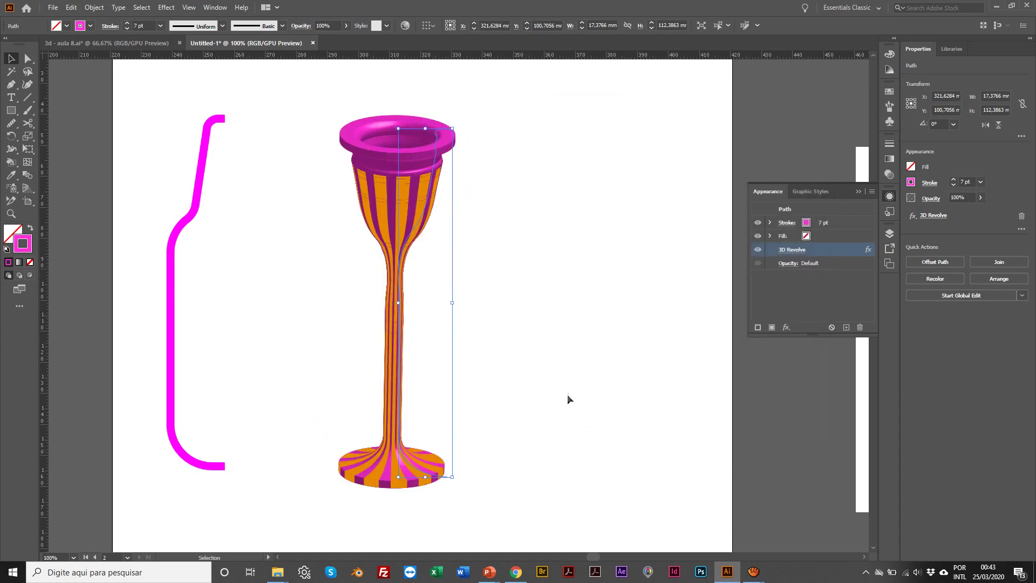
click(555, 363)
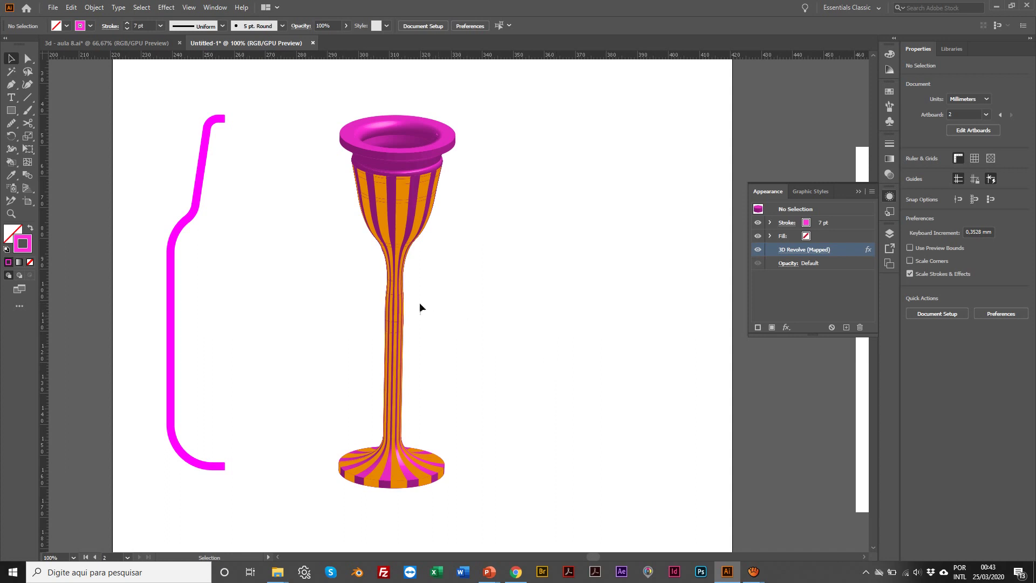
Step: Activate the Ellipse tool for drawing around the goblet's base
scroll(397, 342, up, 1)
drag(385, 348, 393, 328)
click(308, 289)
key(z)
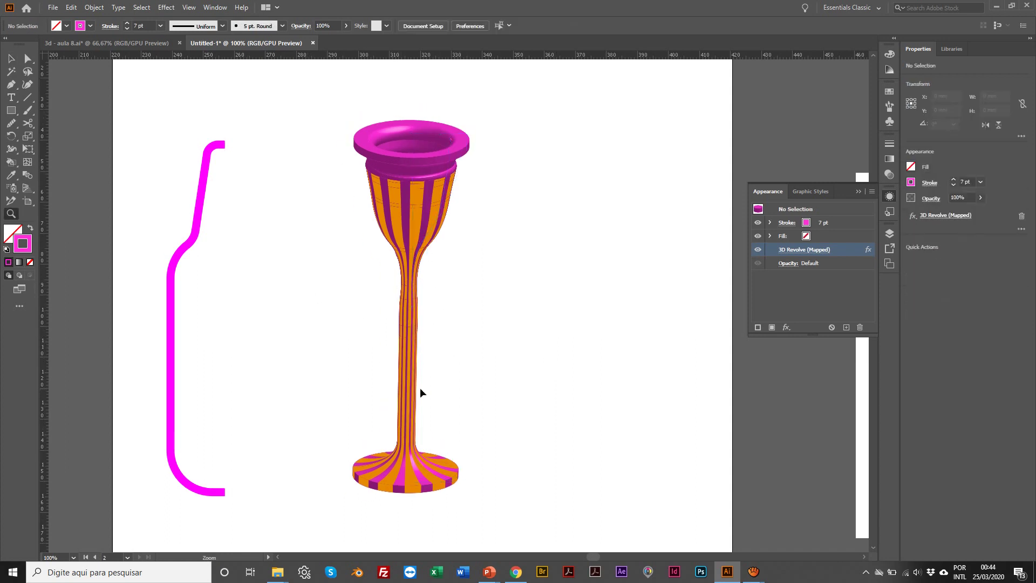
click(420, 388)
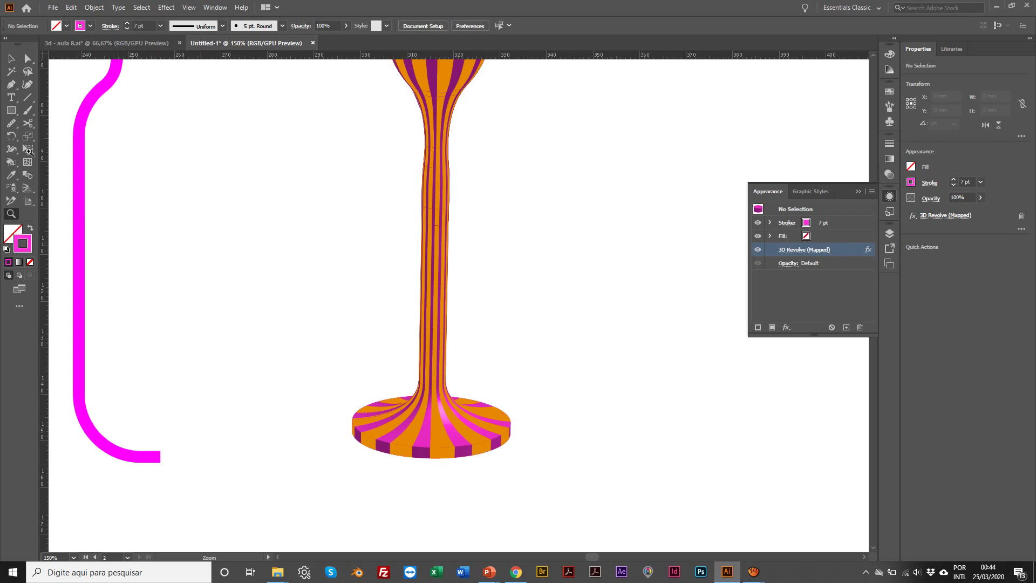
click(11, 111)
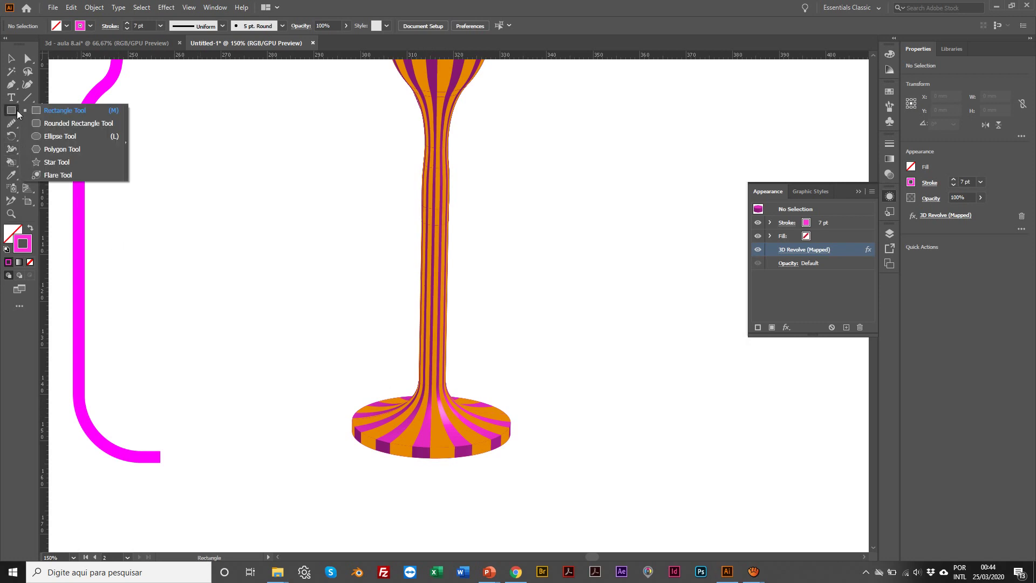
click(54, 136)
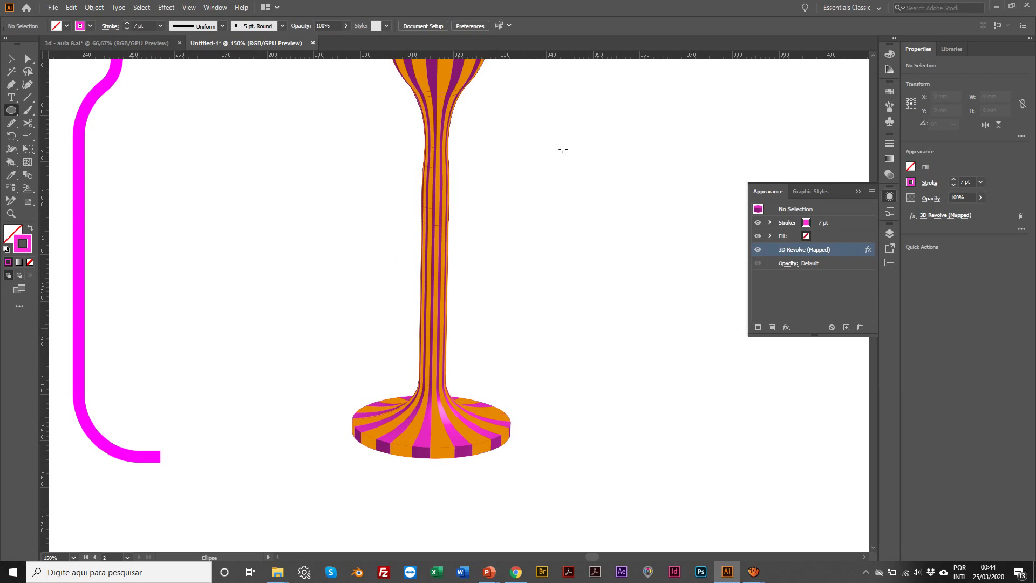
Step: Show the gradient settings with the fill active, and detach the colour sliders into a floating window over the canvas
click(215, 8)
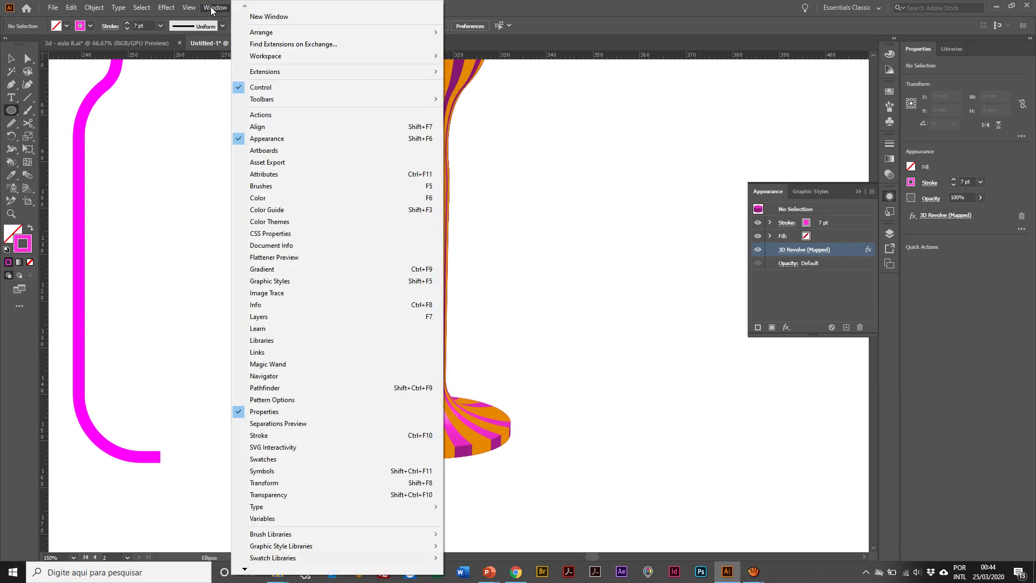
click(269, 271)
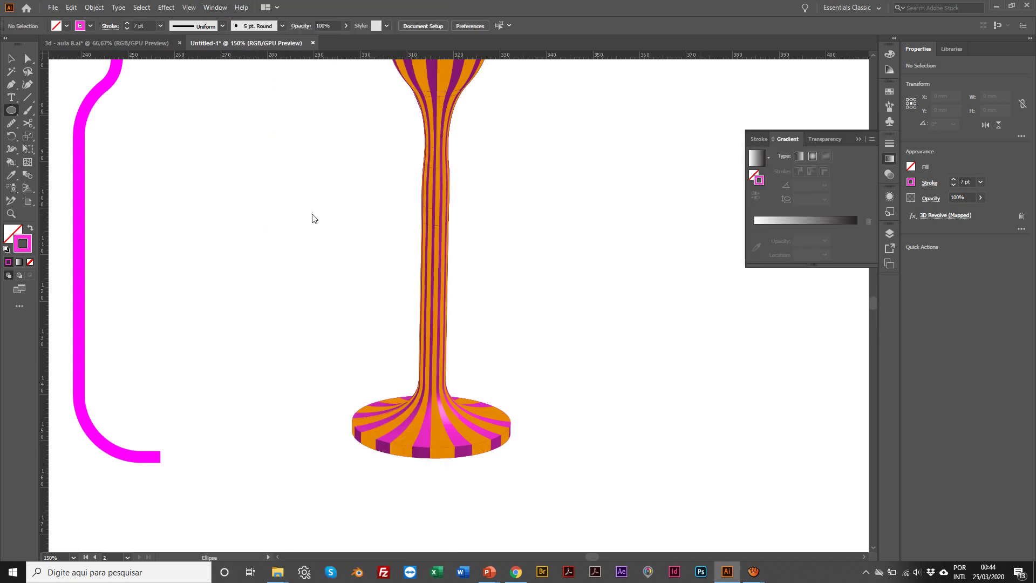
click(754, 176)
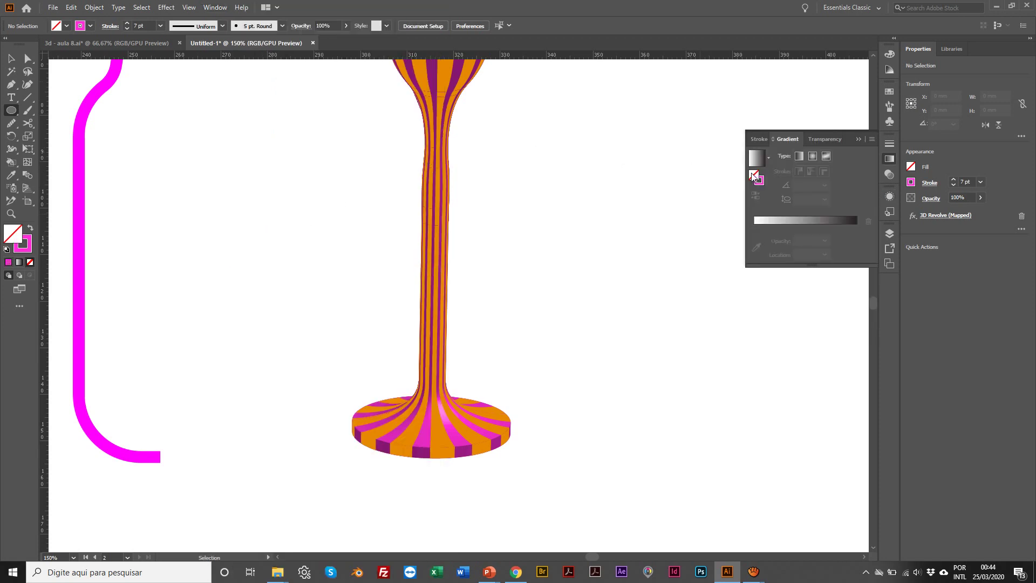
click(890, 56)
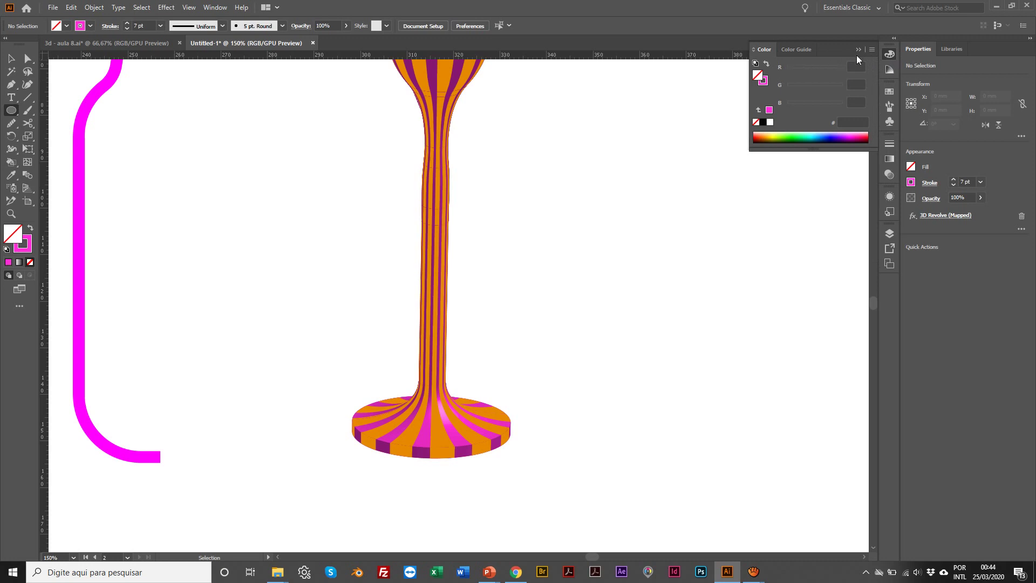
drag(759, 50, 682, 84)
click(860, 48)
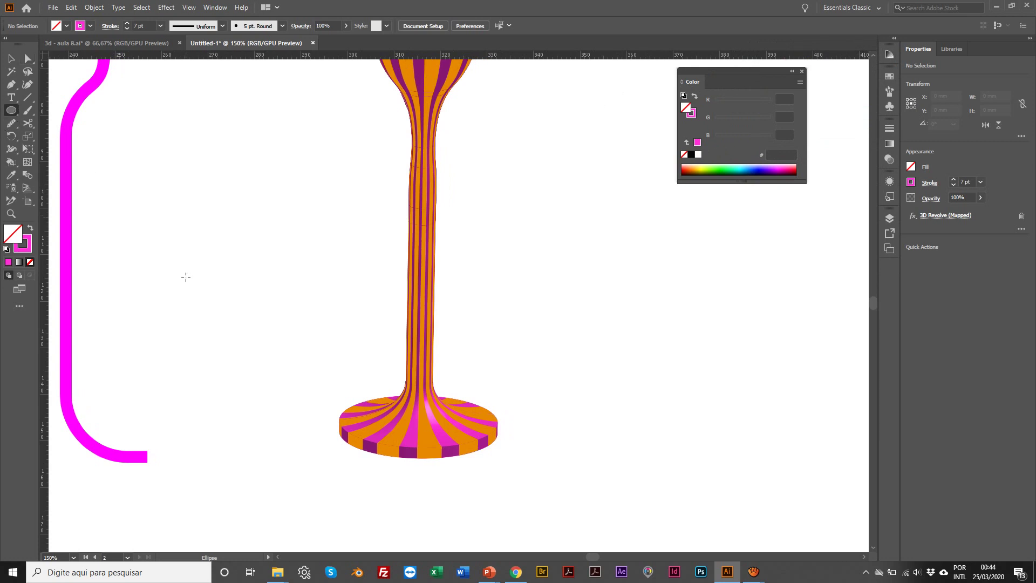
Step: Draw an ellipse about 56 × 17 mm over the goblet's base and give it a magenta fill with no stroke
scroll(243, 409, right, 2)
scroll(247, 408, left, 1)
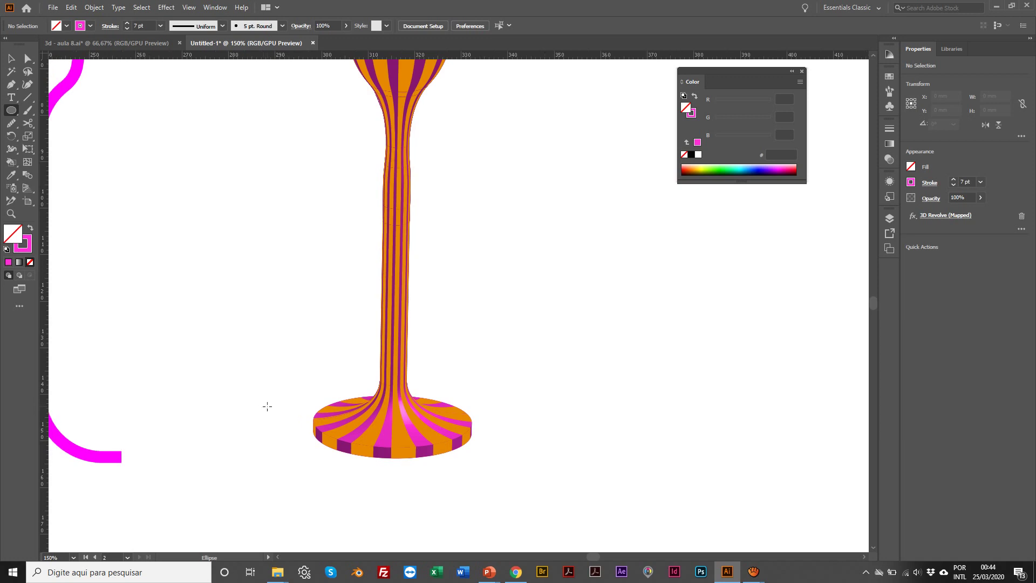
drag(256, 398, 520, 476)
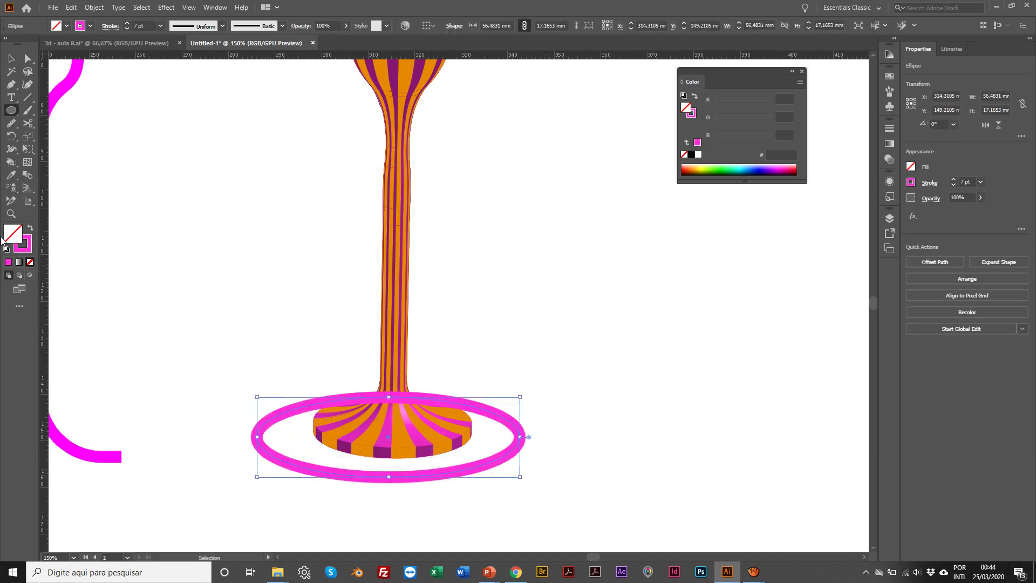
click(8, 263)
click(28, 247)
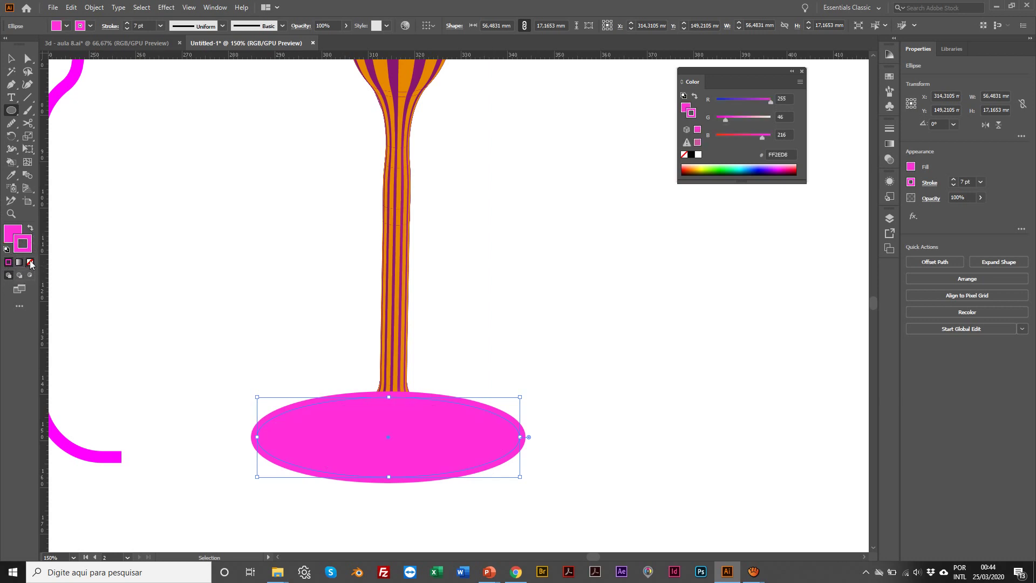
click(30, 263)
Step: Fill the ellipse with a radial gradient from white at the centre to magenta at the edge, replacing the black stop
click(889, 144)
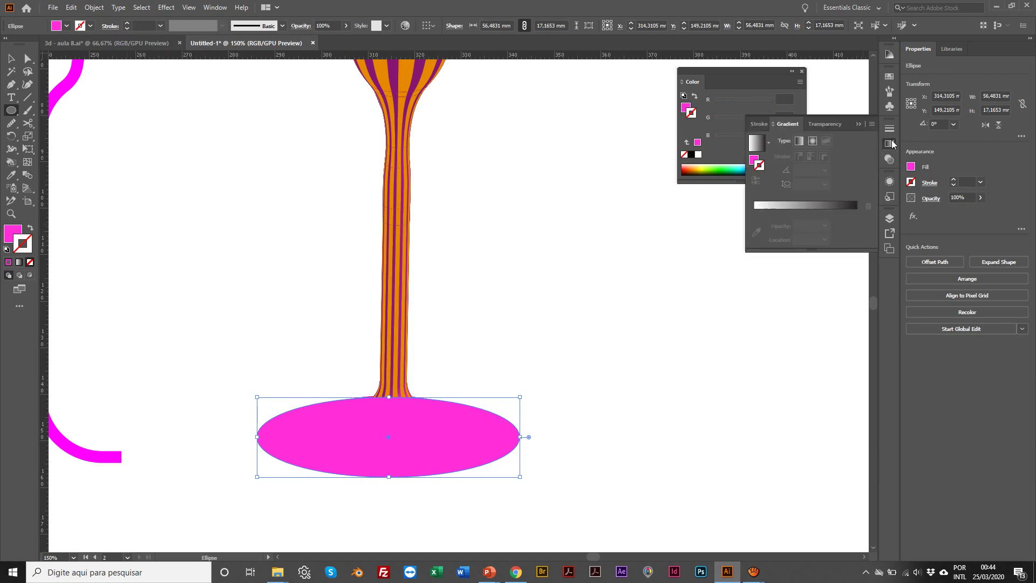
click(754, 160)
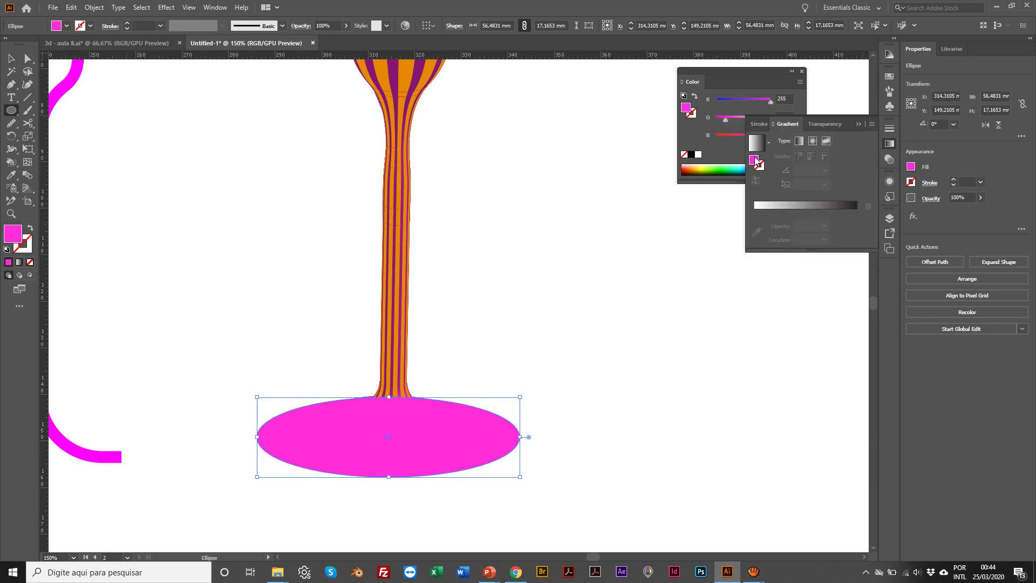
click(812, 143)
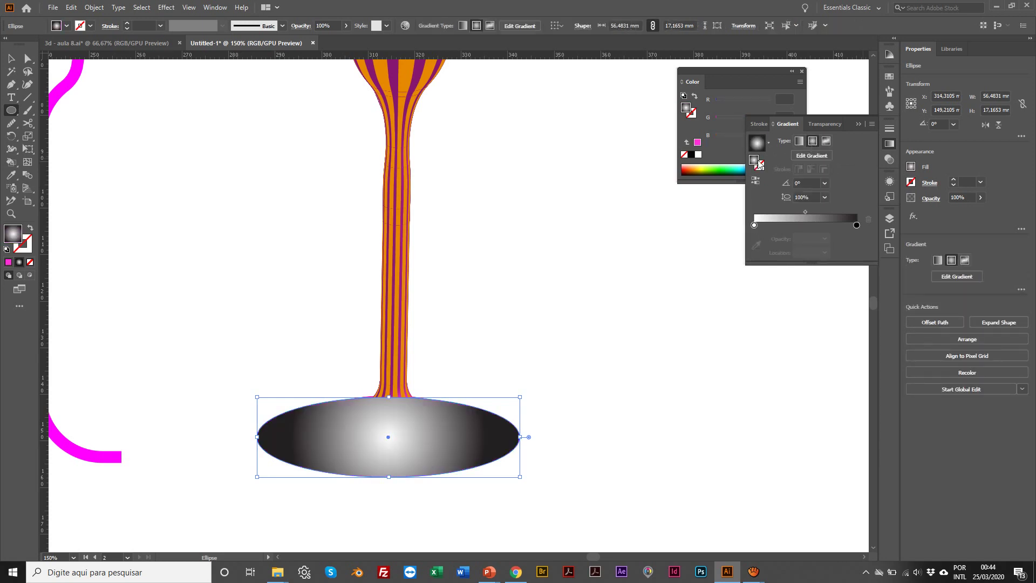
key(ctrl+z)
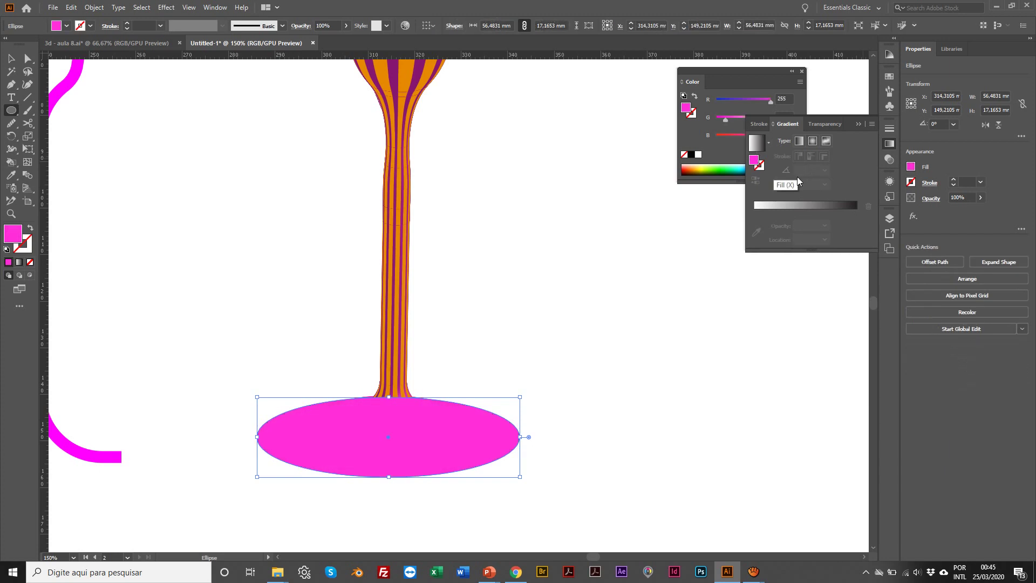
drag(842, 206, 842, 213)
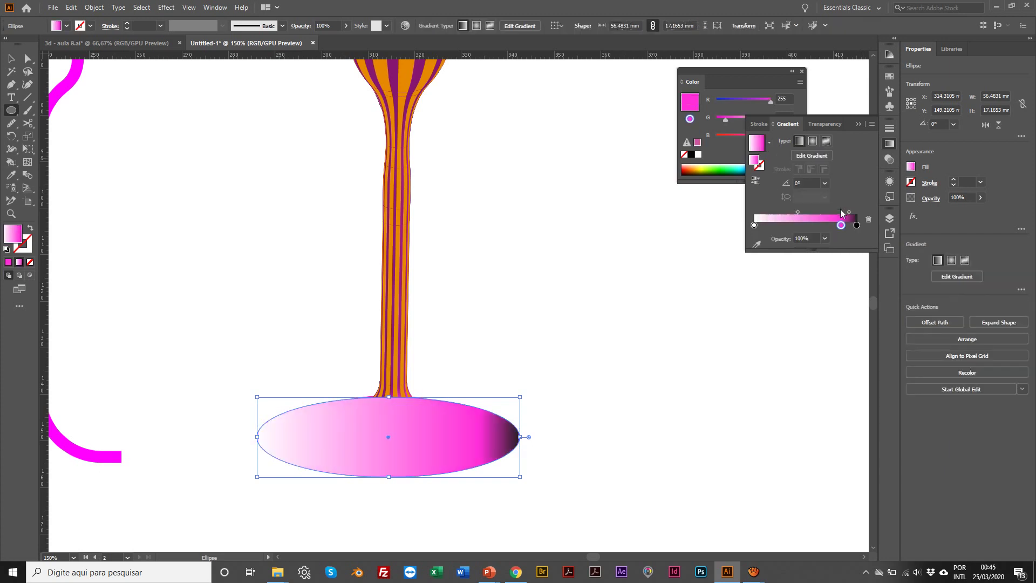
click(812, 142)
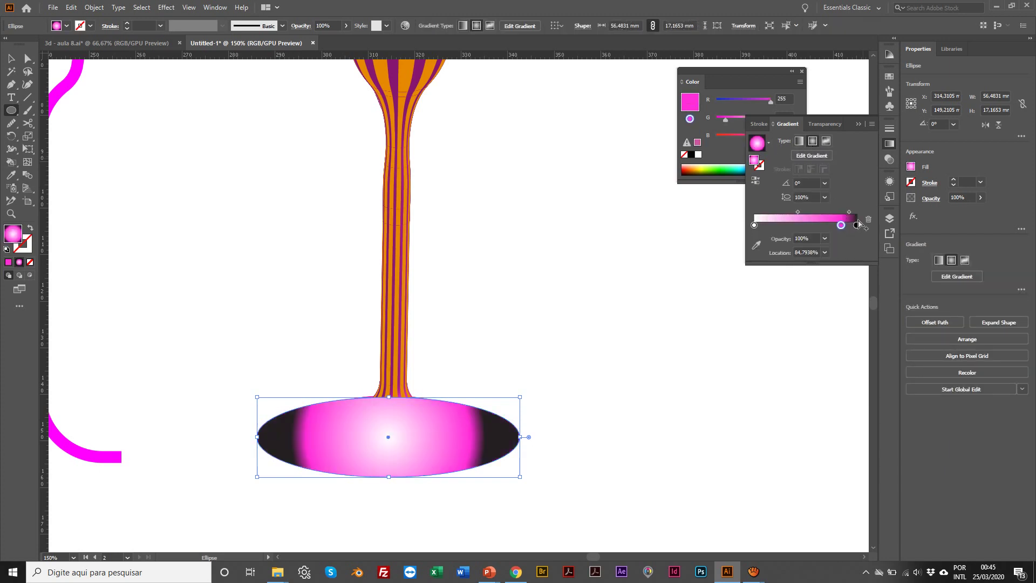
mouse_move(858, 230)
mouse_down()
mouse_move(860, 258)
mouse_move(857, 227)
mouse_up()
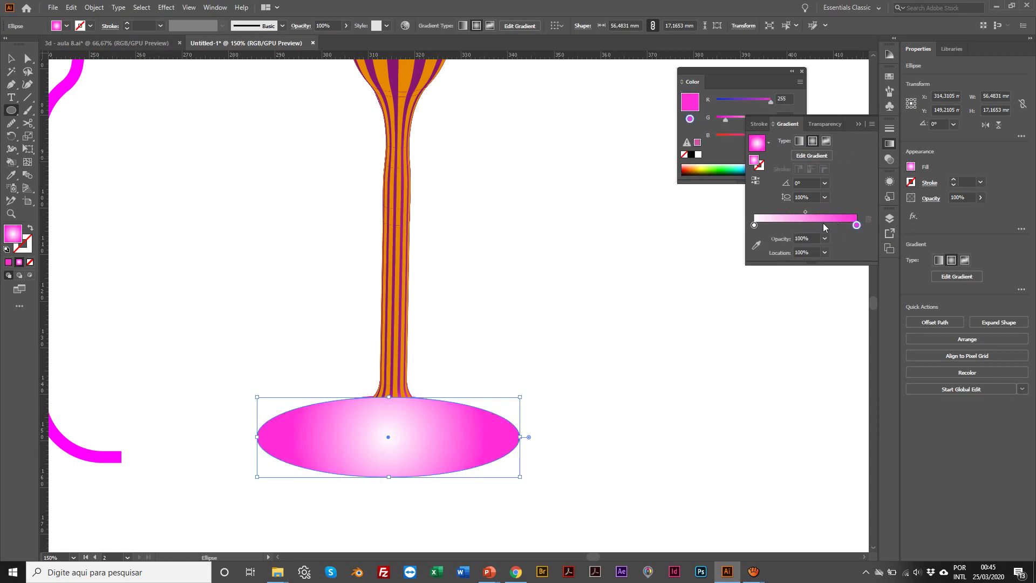
Step: Replace the gradient's white centre stop with a slightly lighter pink stop at 0%
click(847, 227)
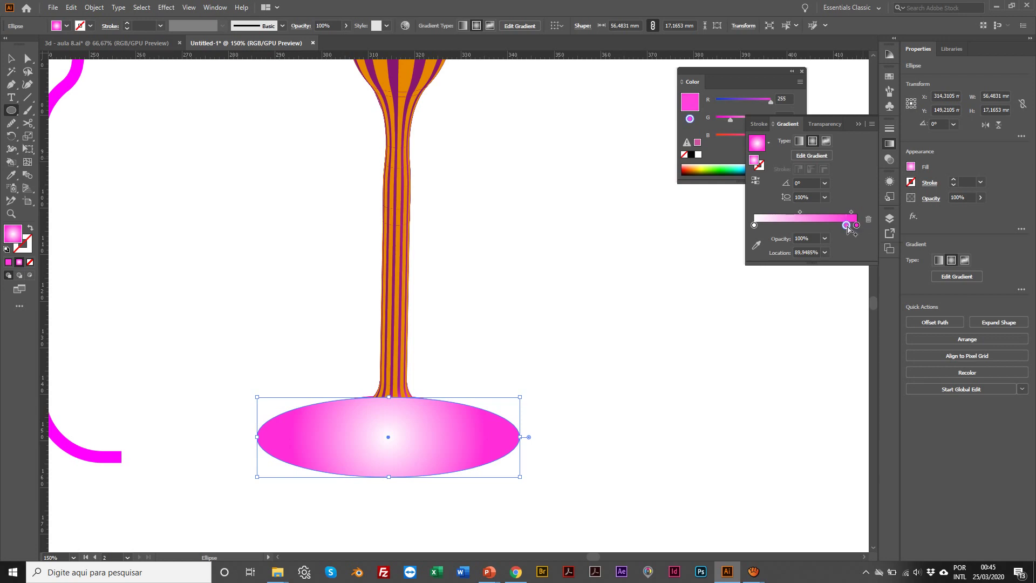
drag(754, 226, 759, 251)
drag(844, 227, 744, 232)
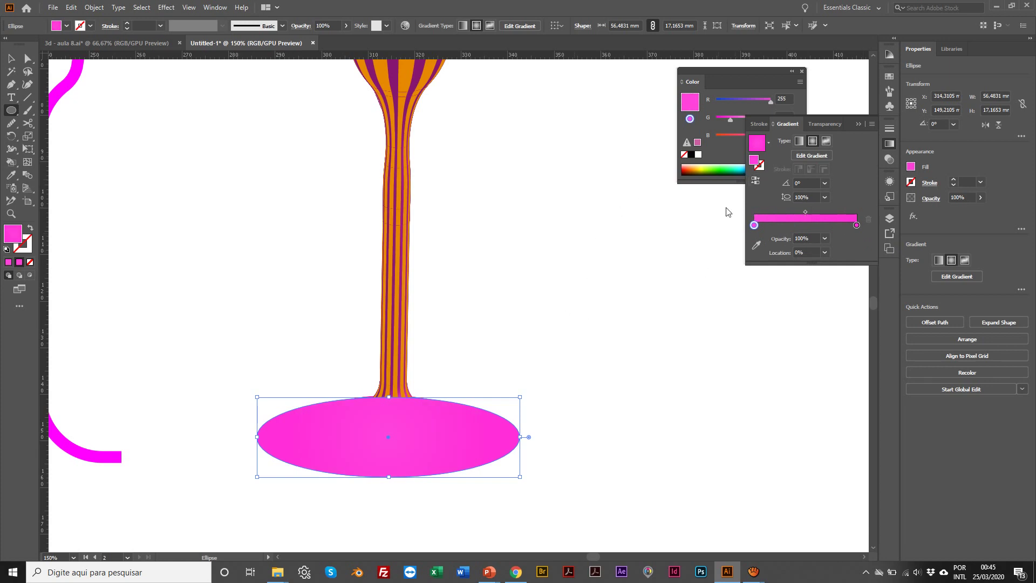
Step: Move the colour sliders clear of the gradient settings and switch their colour model to HSB
scroll(728, 212, right, 1)
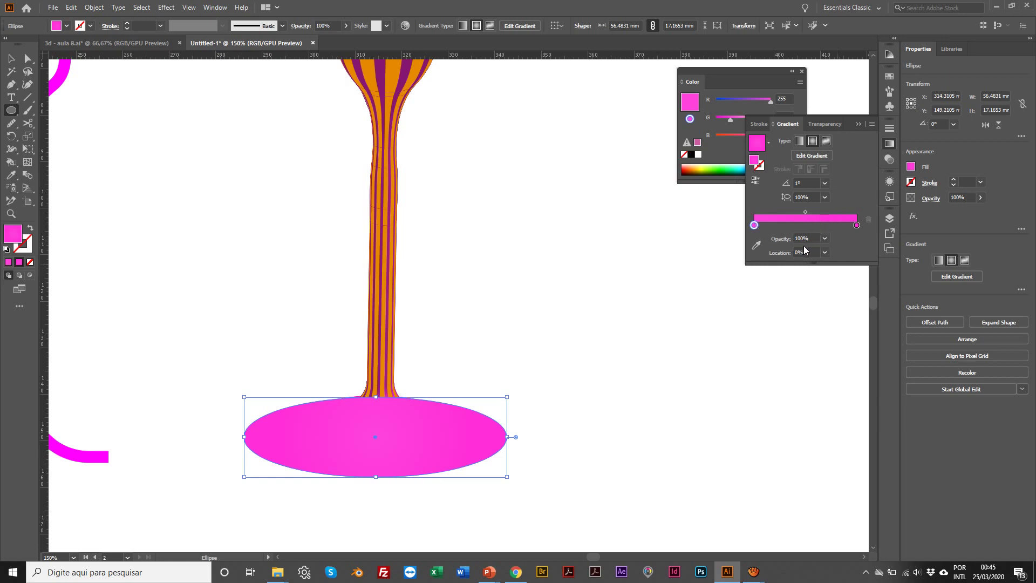
drag(729, 82, 650, 132)
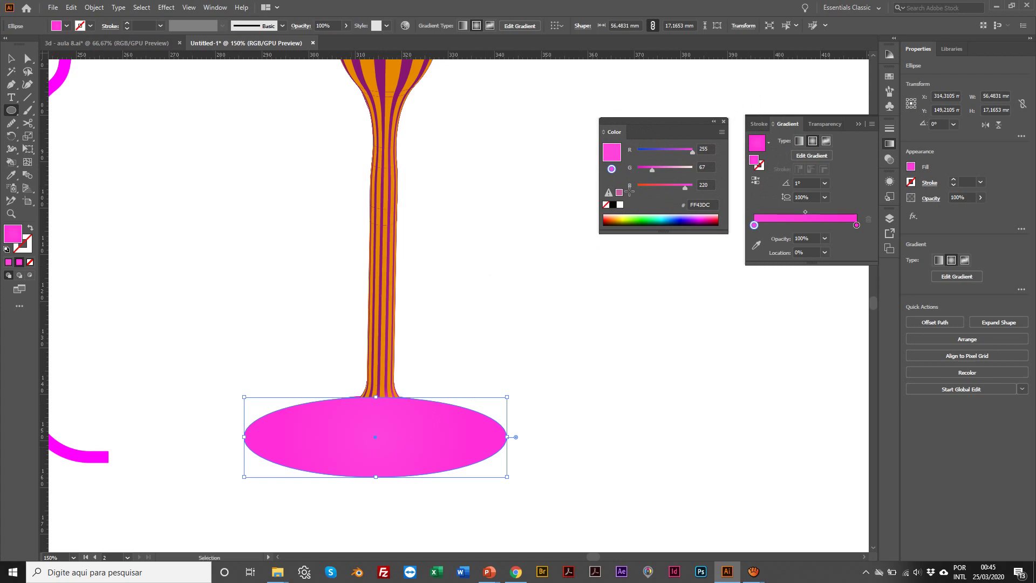
click(721, 133)
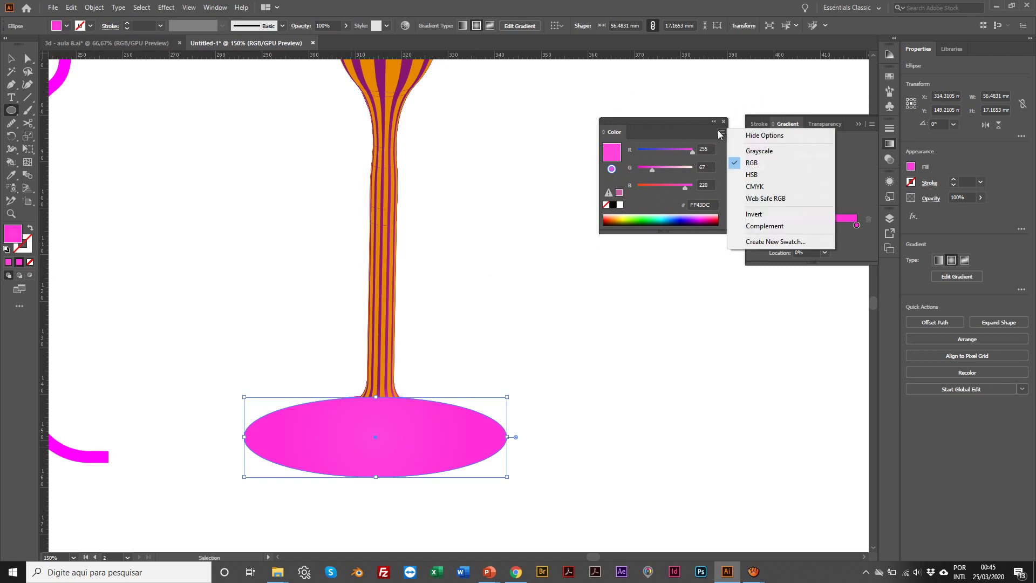
click(755, 174)
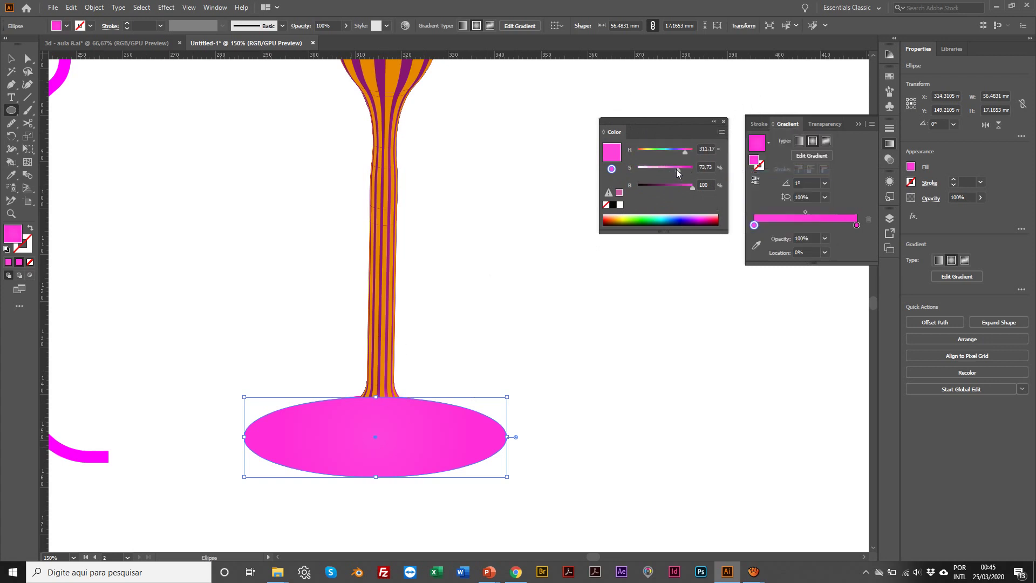
Step: Turn the ellipse gradient's centre stop black and set the magenta outer stop's opacity to 0%
drag(676, 169, 634, 171)
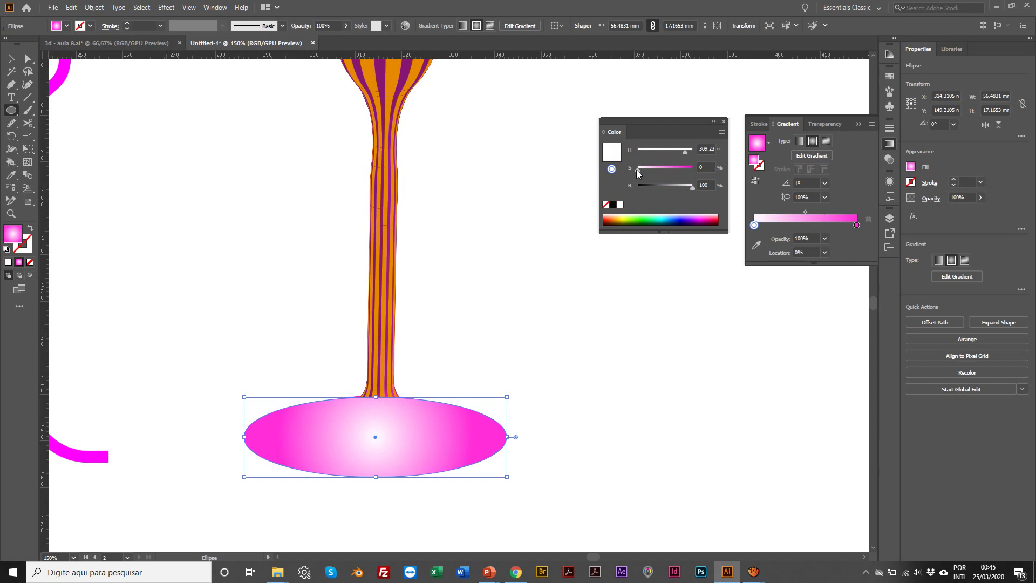
mouse_move(636, 170)
mouse_down()
mouse_move(695, 173)
mouse_move(681, 189)
mouse_move(637, 187)
mouse_up()
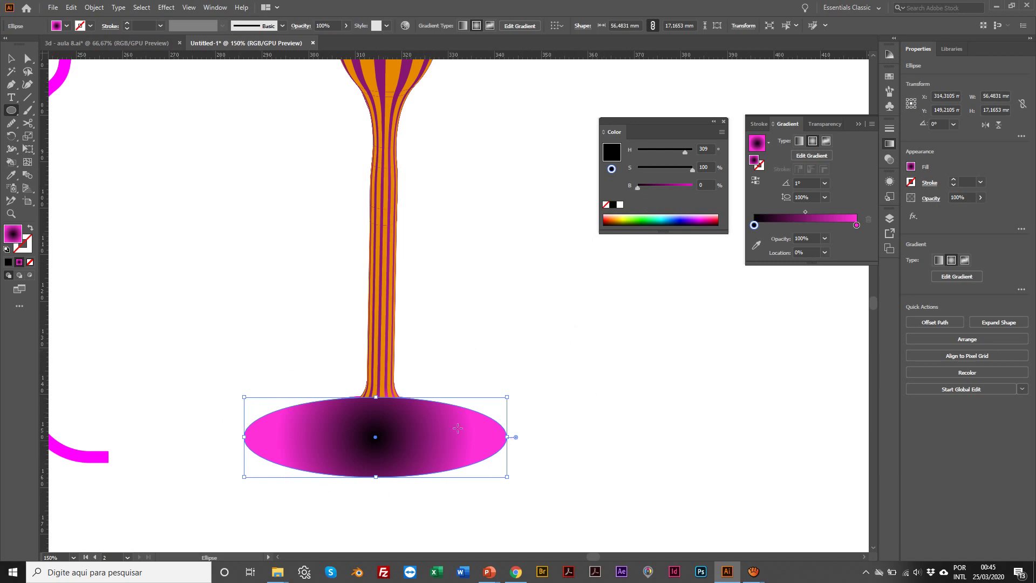
click(857, 225)
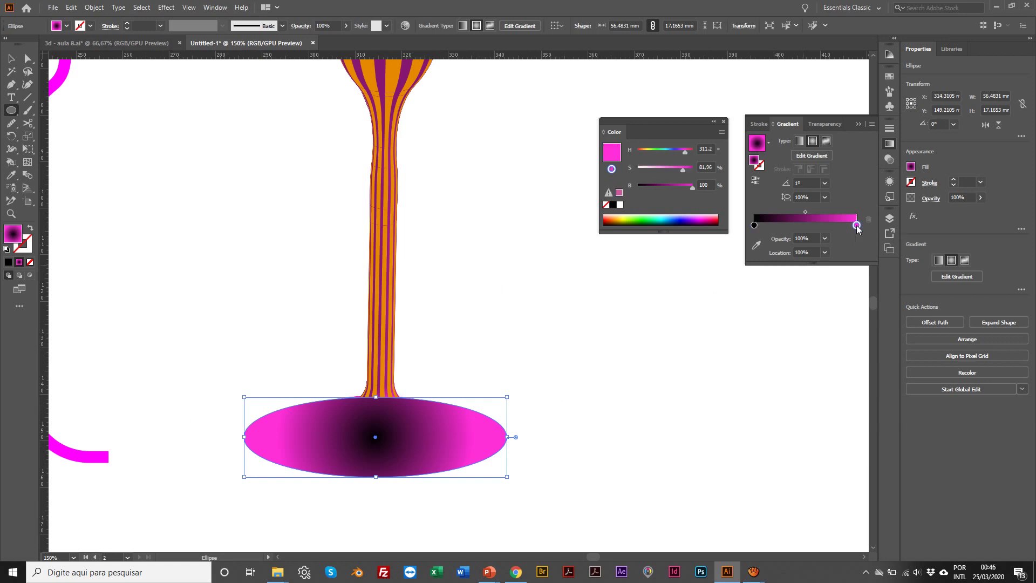
click(825, 239)
click(833, 250)
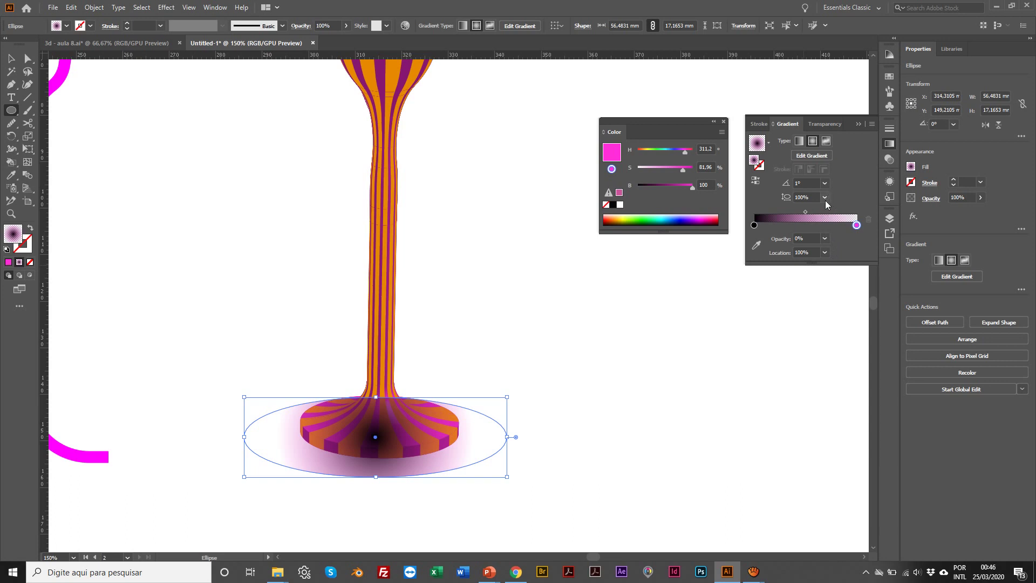
Step: Try 20% opacity on the gradient's outer magenta stop, and return it to 0%
click(825, 239)
click(839, 273)
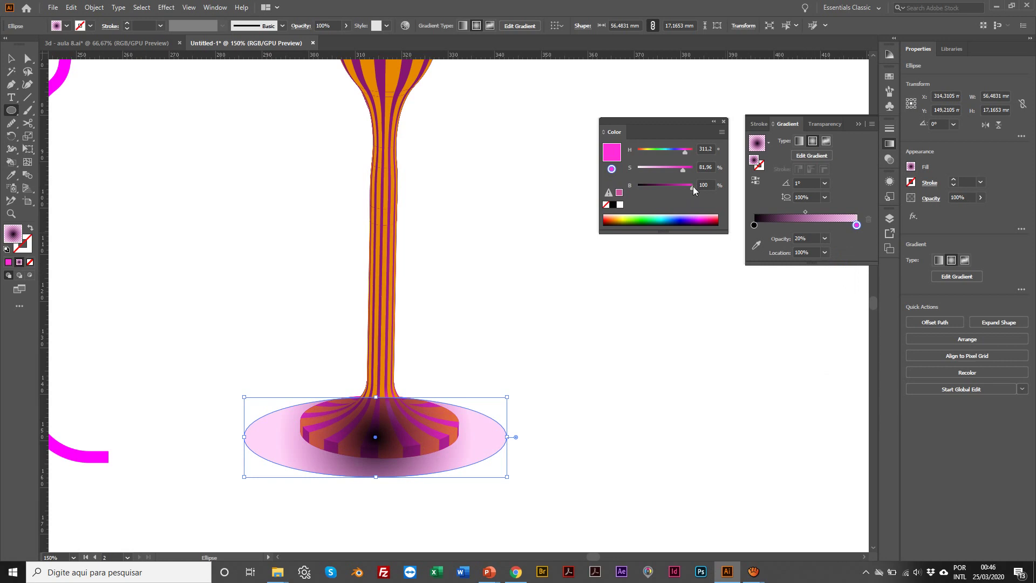
drag(693, 186, 719, 189)
click(825, 239)
click(836, 256)
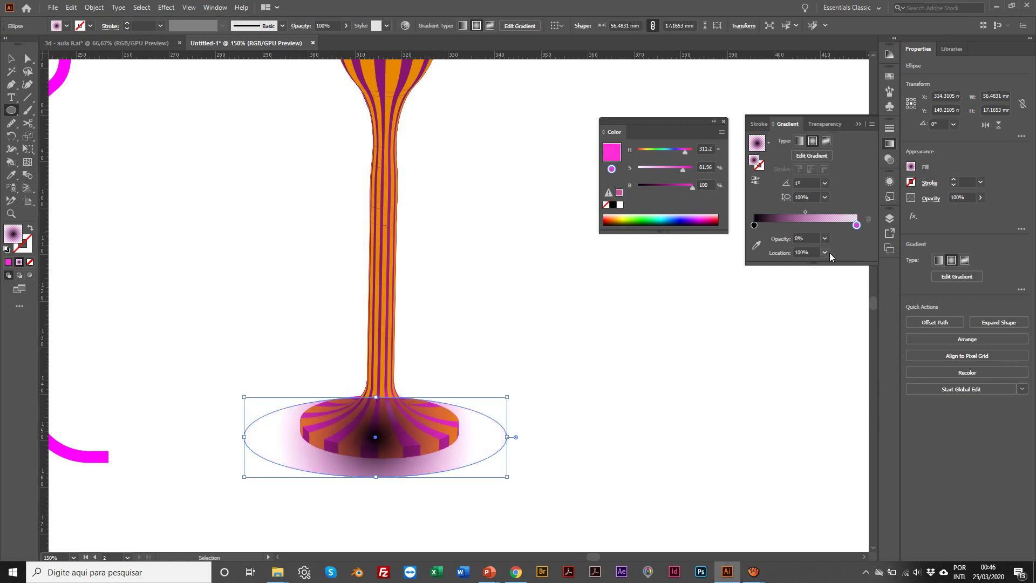
Step: Send the gradient-filled ellipse to the back, behind the goblet's base
scroll(173, 189, right, 1)
key(v)
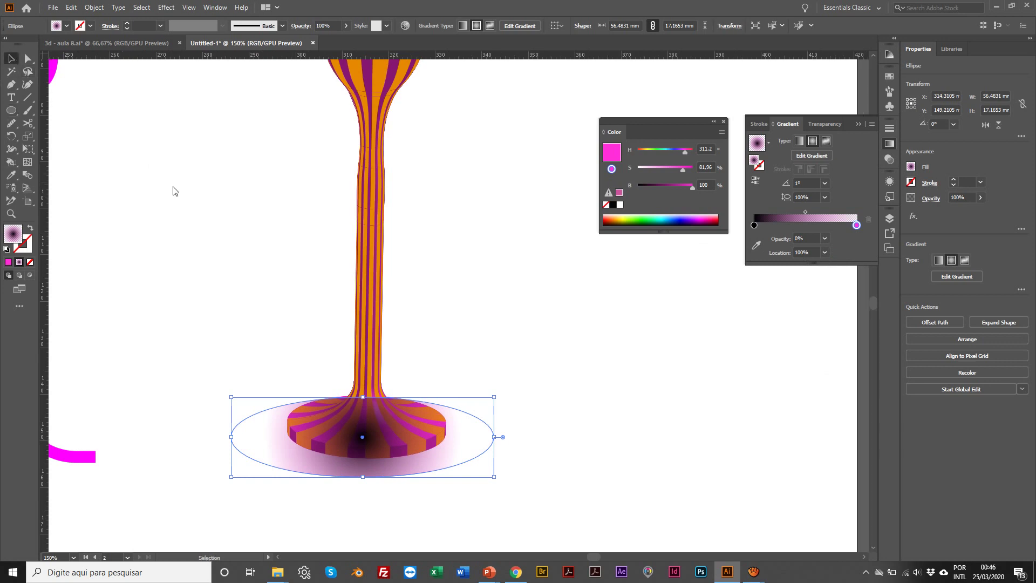
click(214, 221)
key(z)
click(385, 422)
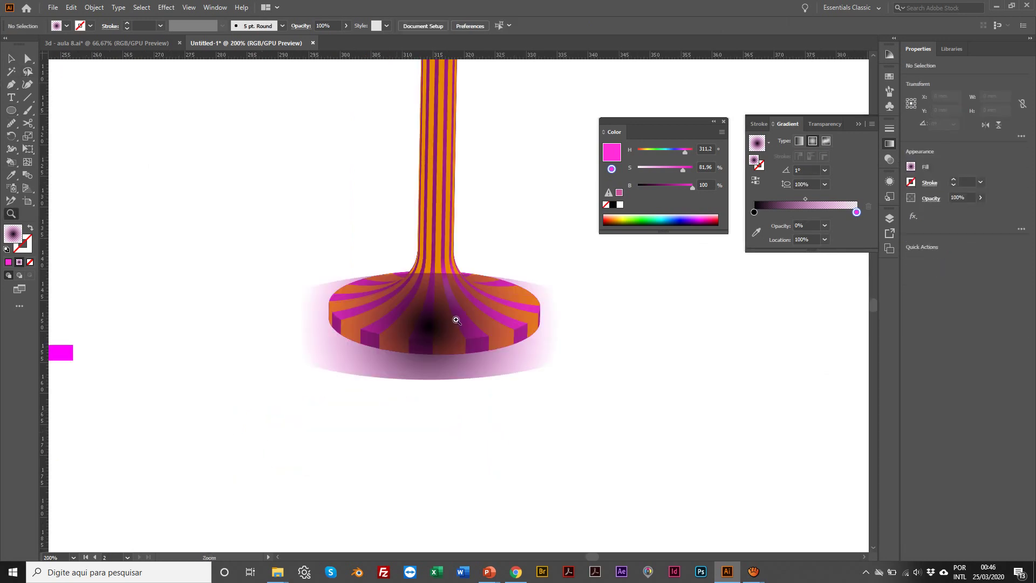
click(456, 320)
key(v)
click(271, 350)
scroll(270, 349, right, 1)
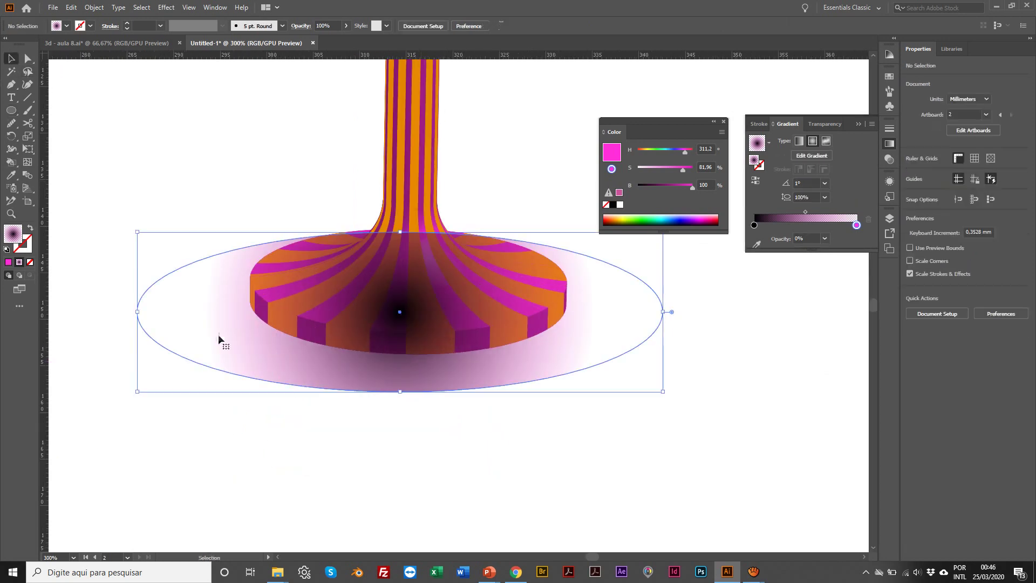
right_click(250, 342)
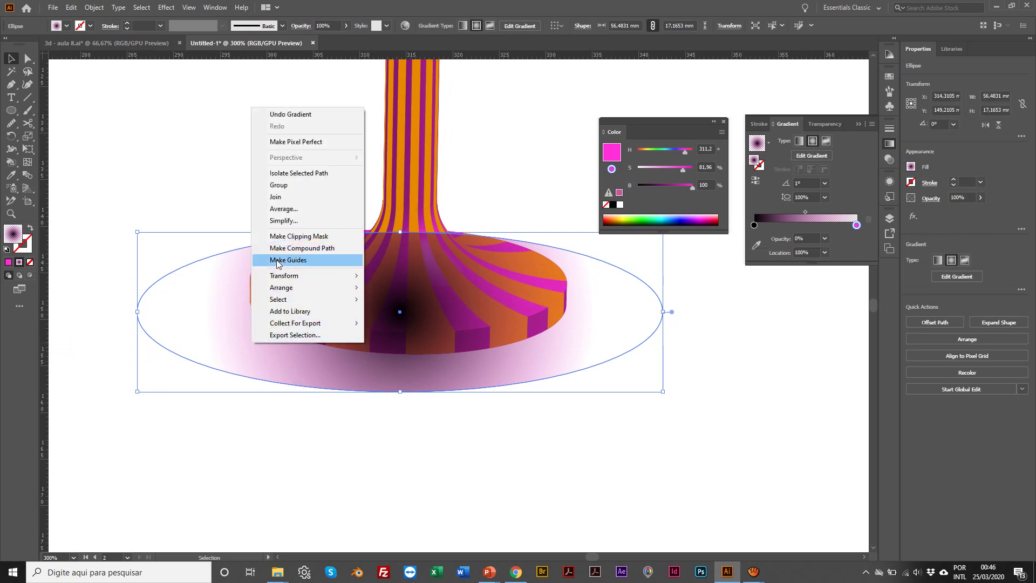
mouse_move(292, 287)
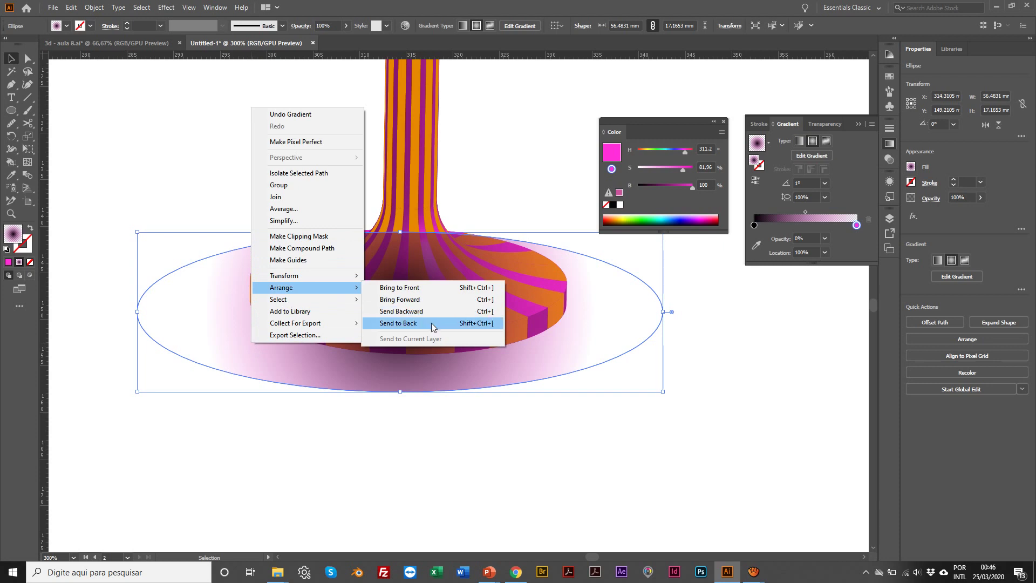
click(431, 323)
Step: Shift the shadow ellipse slightly downwards under the goblet's base, to about X 314.54 mm, Y 149.53 mm
drag(262, 369, 263, 377)
scroll(205, 227, down, 1)
click(207, 228)
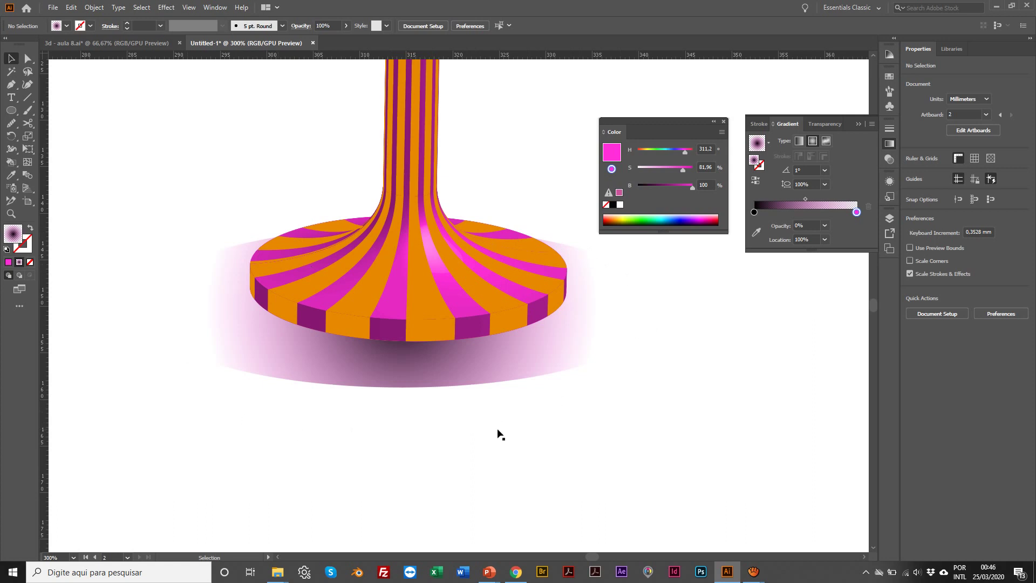
click(594, 273)
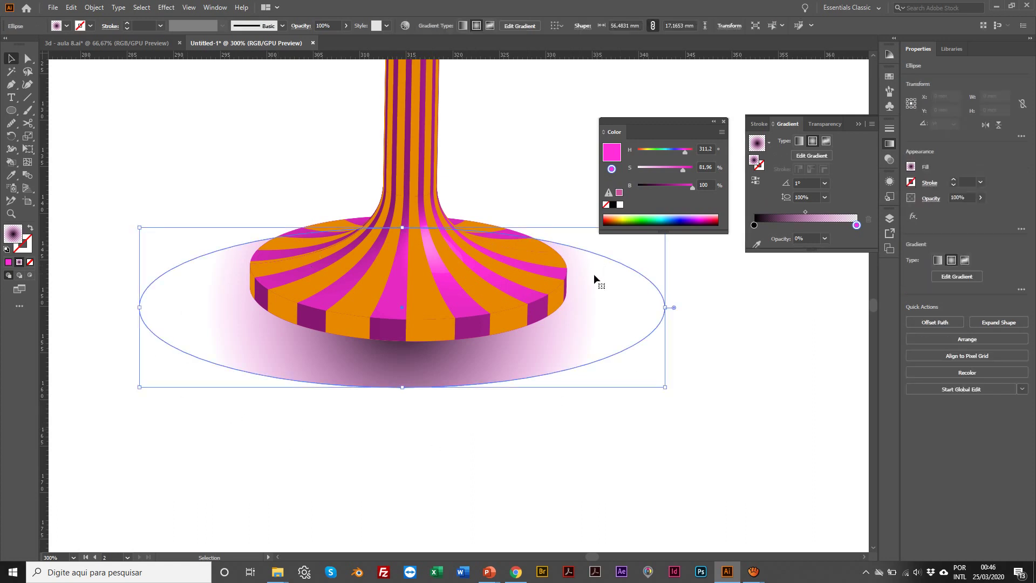
drag(595, 320, 598, 328)
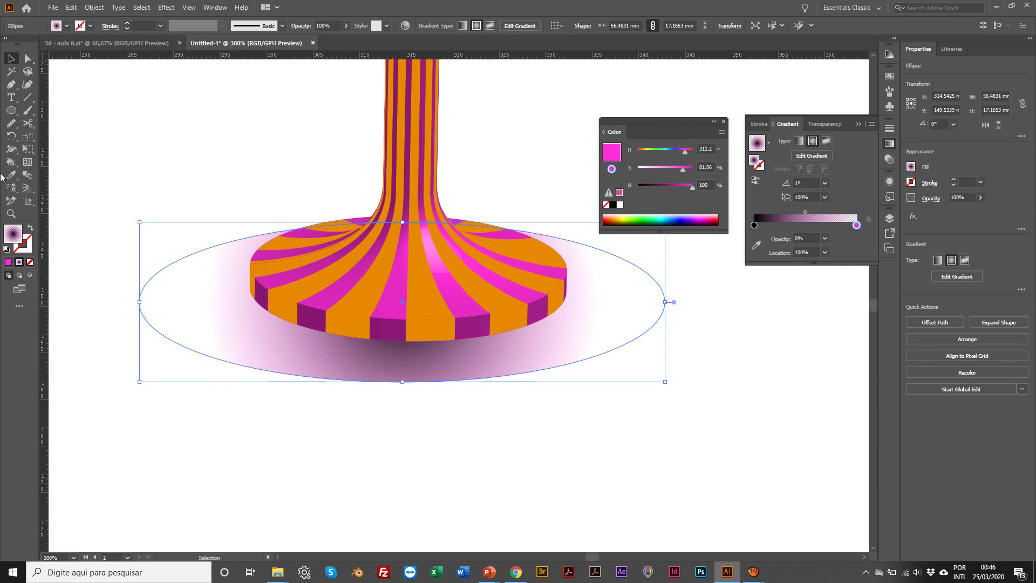
Step: Reset the Essentials Classic workspace and arrange the toolbar in two columns
click(11, 123)
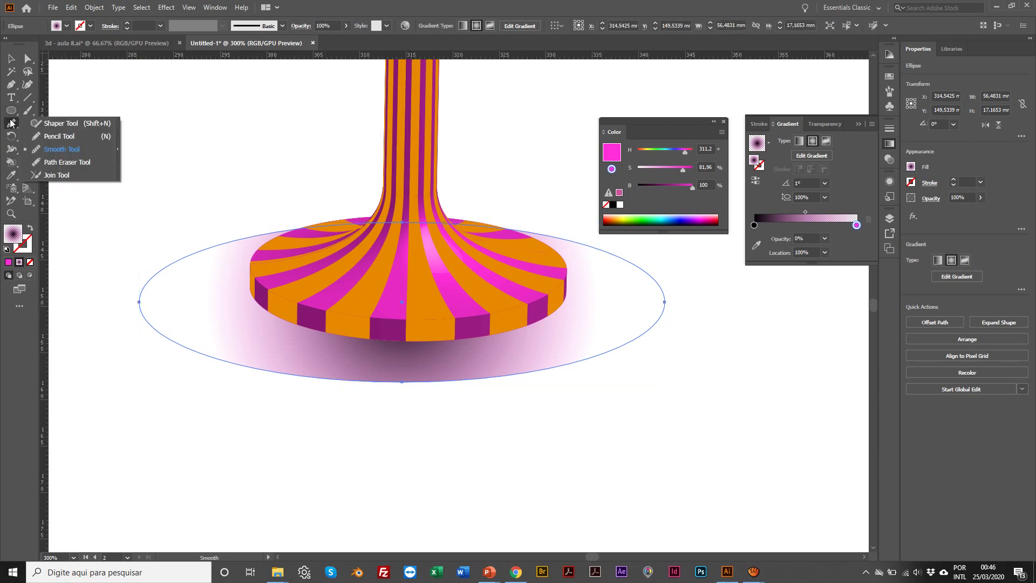
click(9, 108)
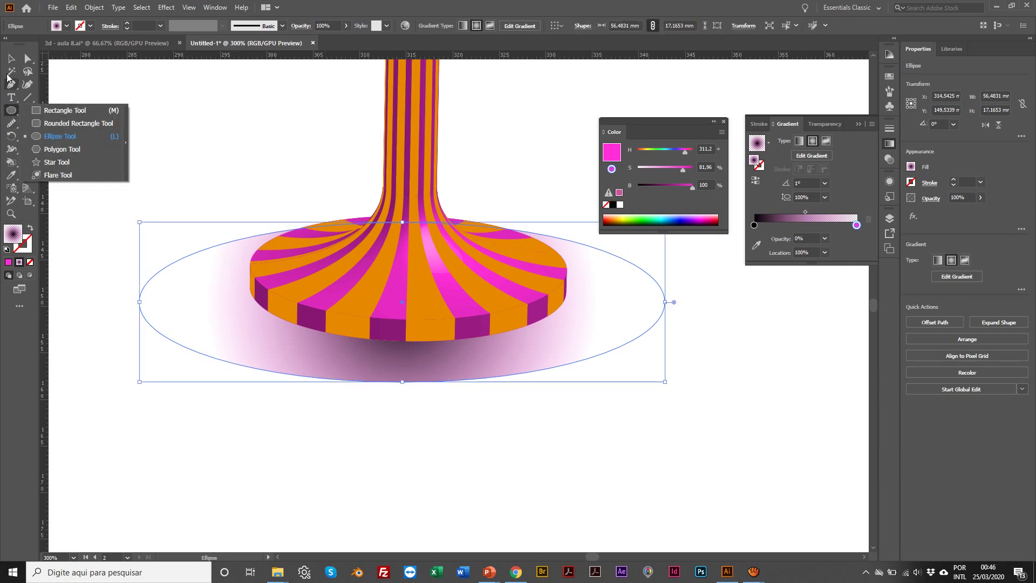
click(11, 58)
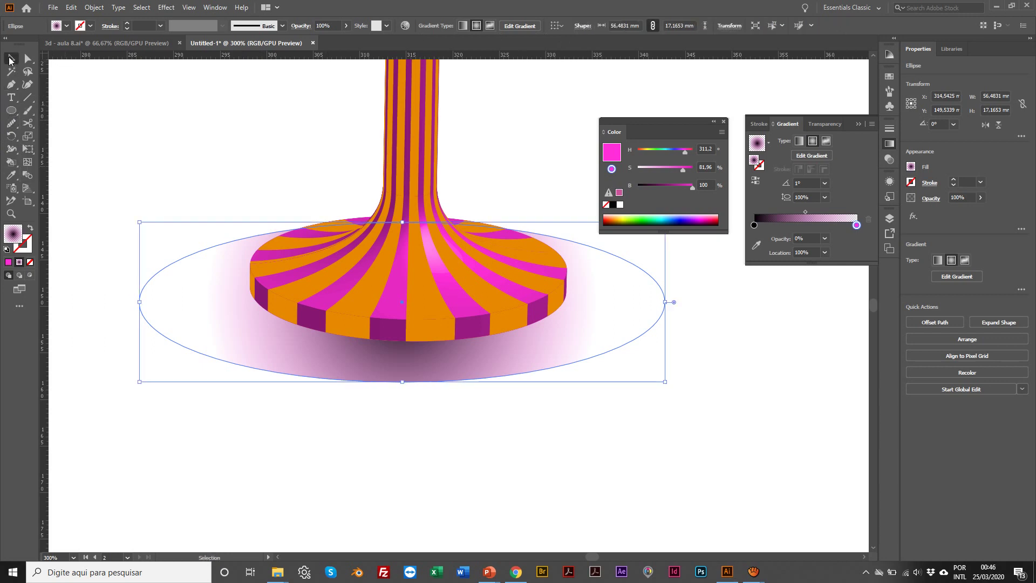
click(852, 7)
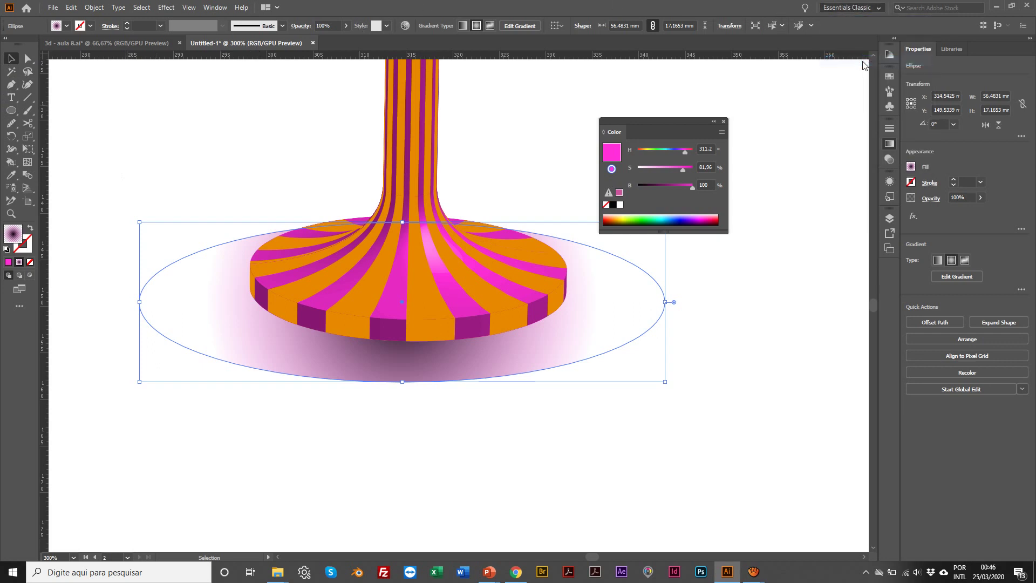
key(ctrl+F9)
click(848, 9)
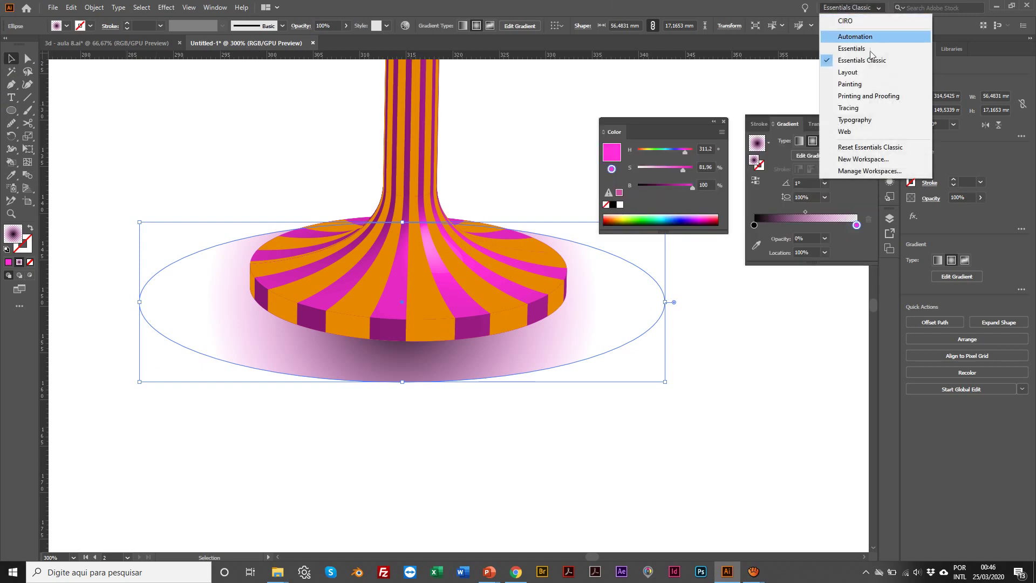
click(880, 148)
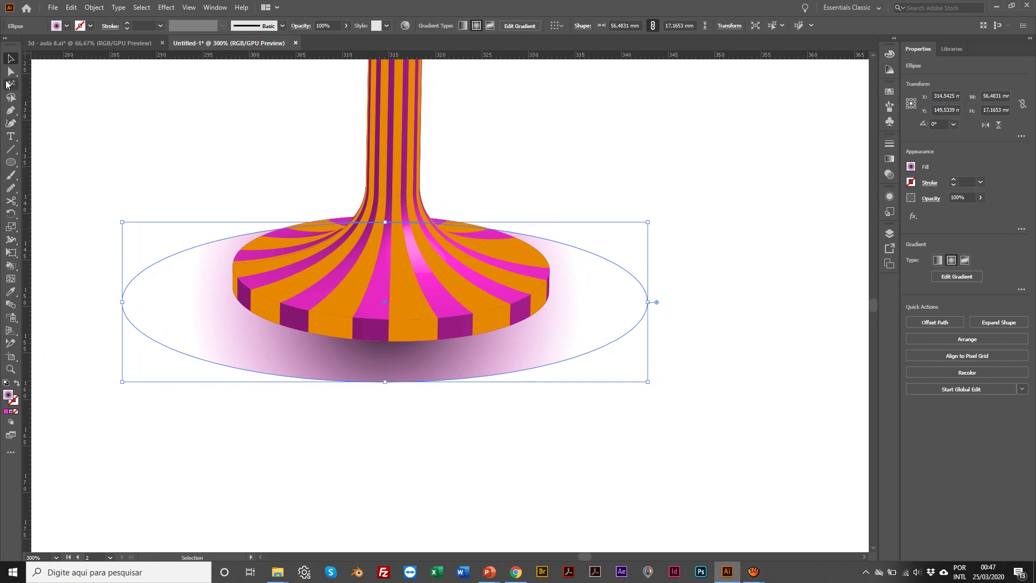
click(5, 39)
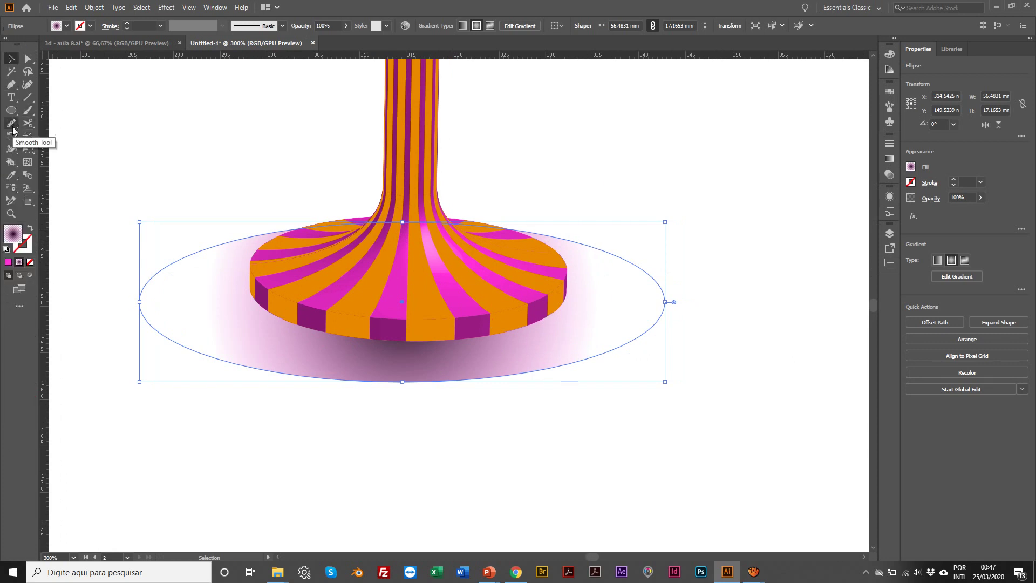
Step: Add the Gradient Tool from the full tool list to the toolbar, beside the Eyedropper
click(11, 154)
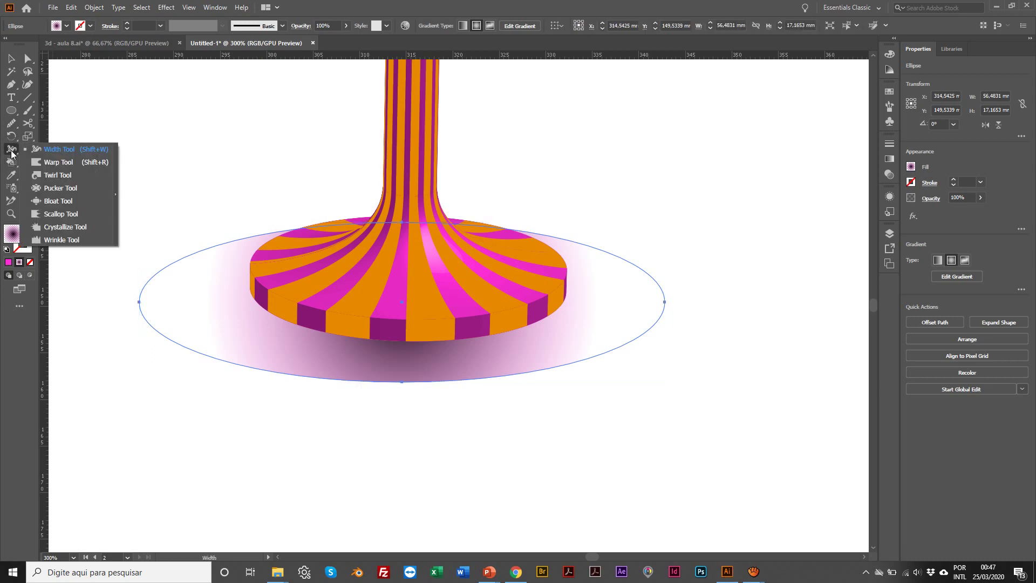
click(20, 306)
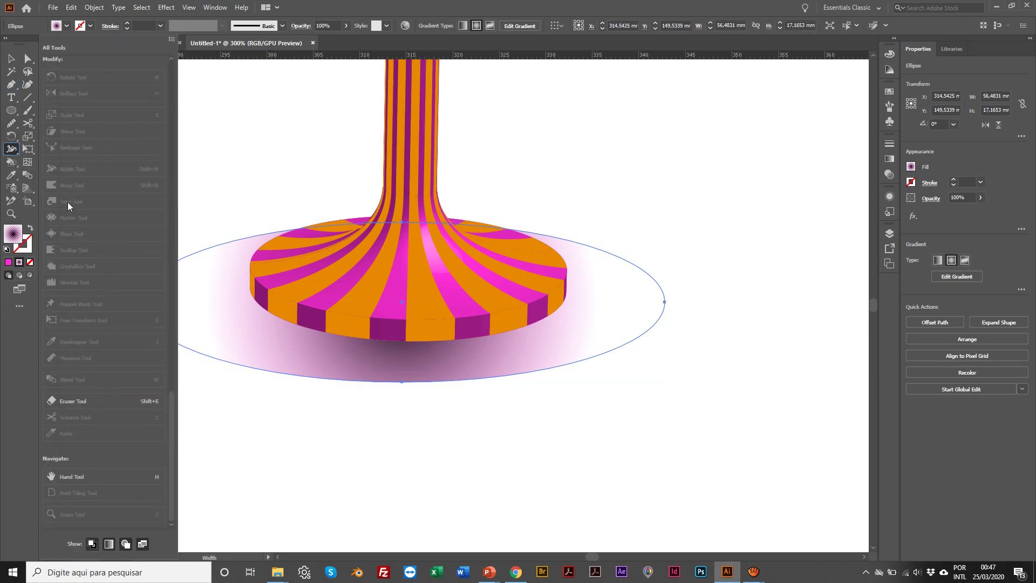
scroll(67, 202, up, 8)
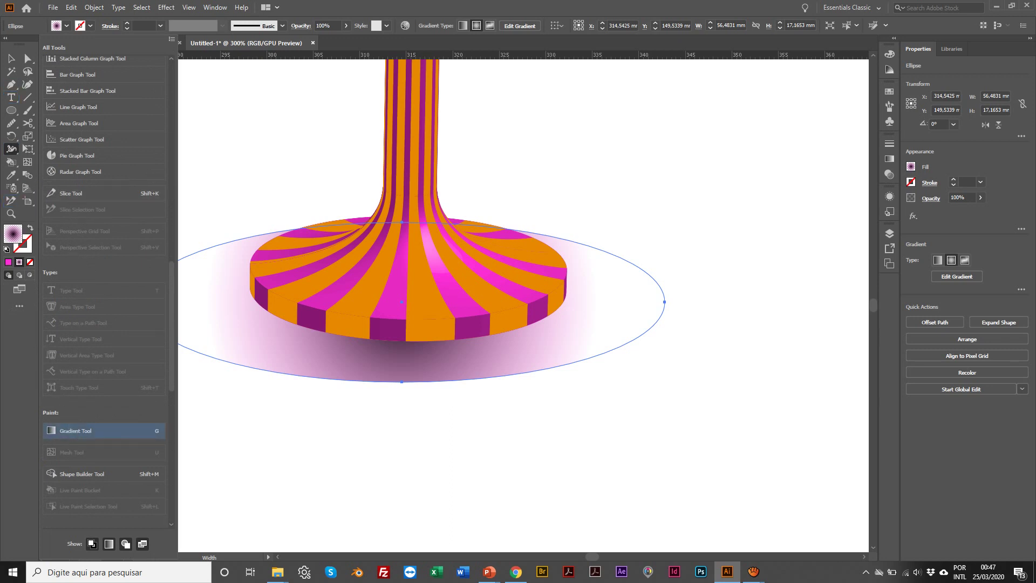
mouse_move(76, 431)
mouse_down()
mouse_move(13, 175)
mouse_move(14, 188)
mouse_move(23, 190)
mouse_move(20, 175)
mouse_up()
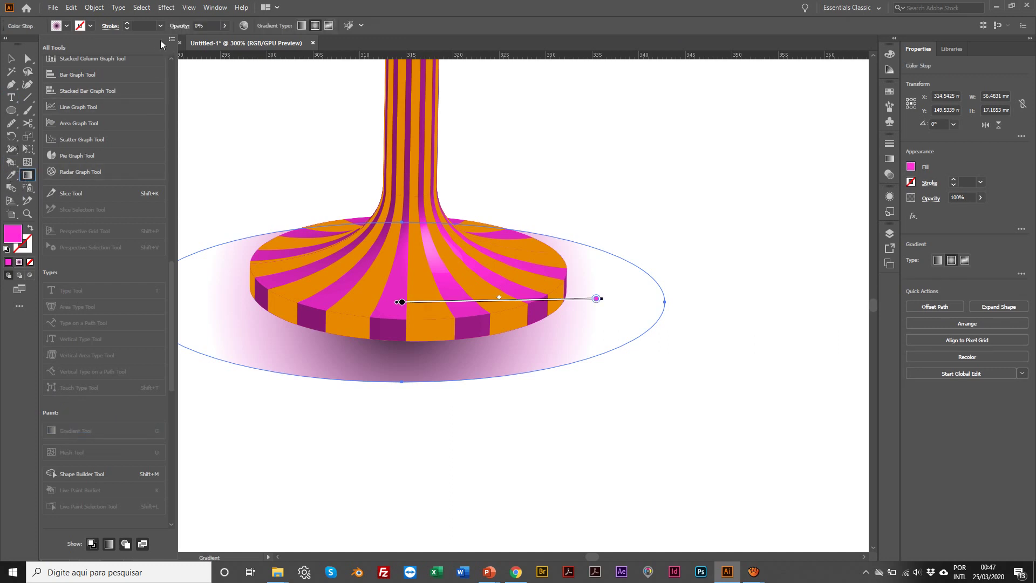
click(18, 309)
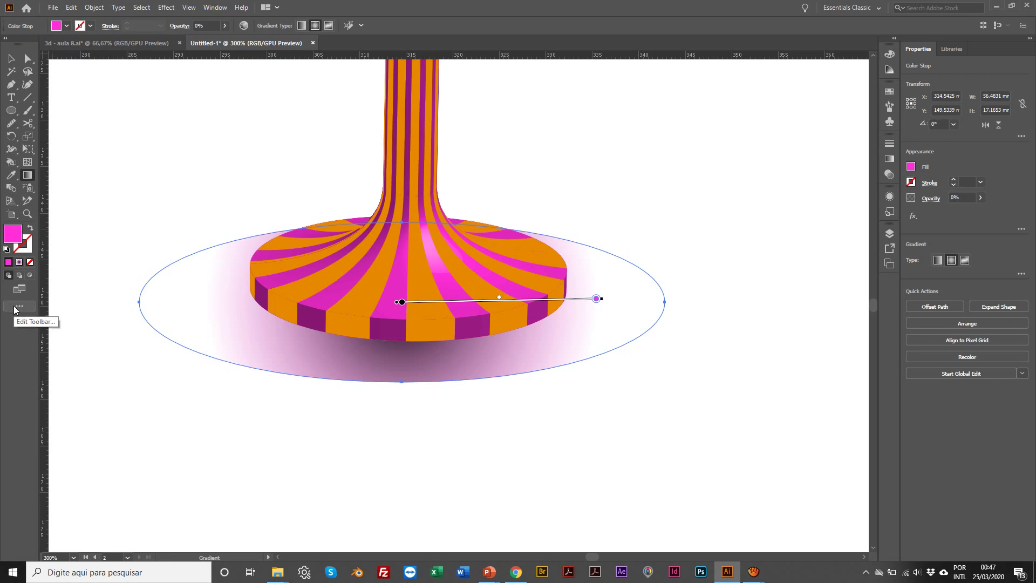
click(19, 306)
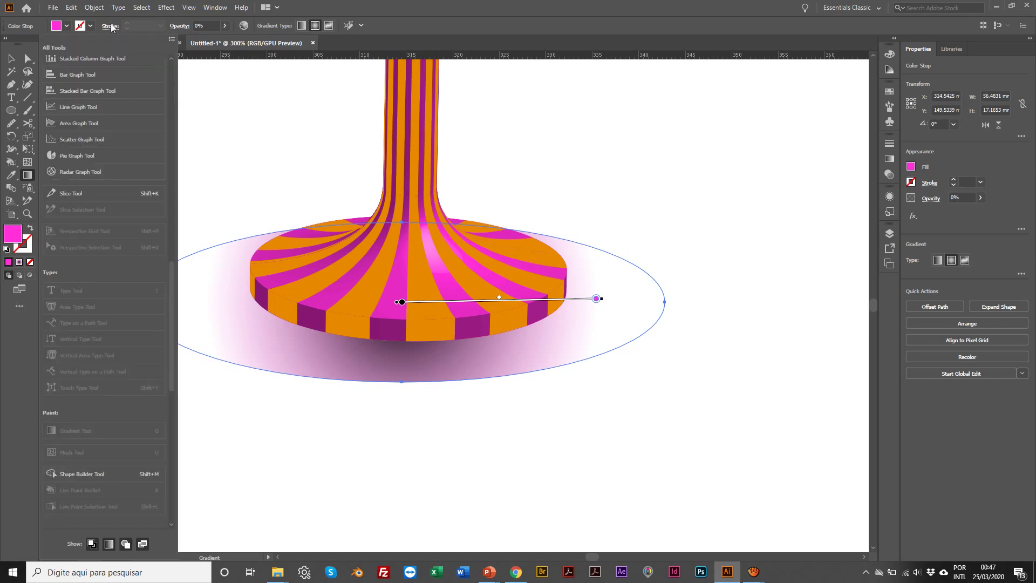
scroll(92, 495, down, 5)
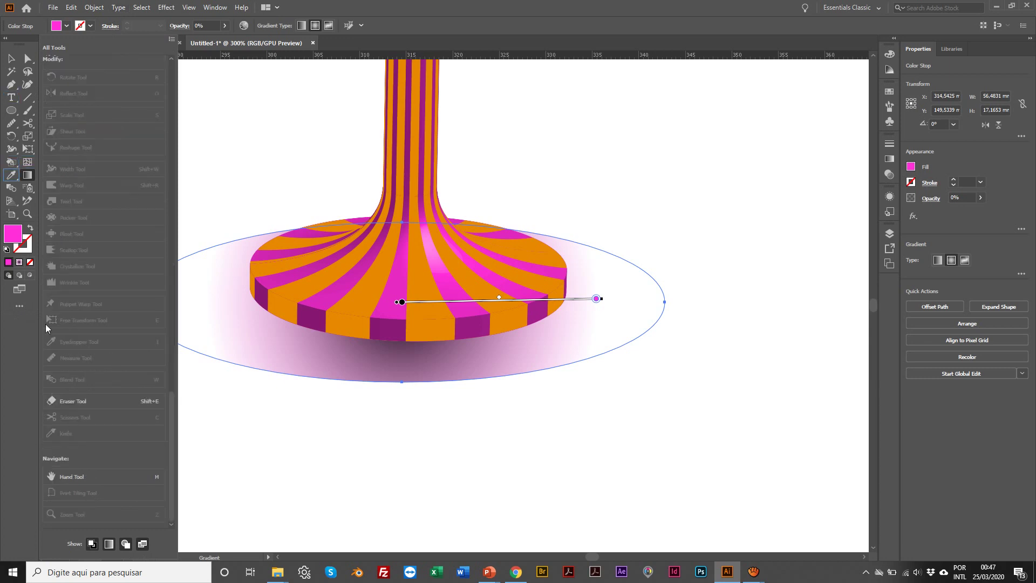
click(19, 308)
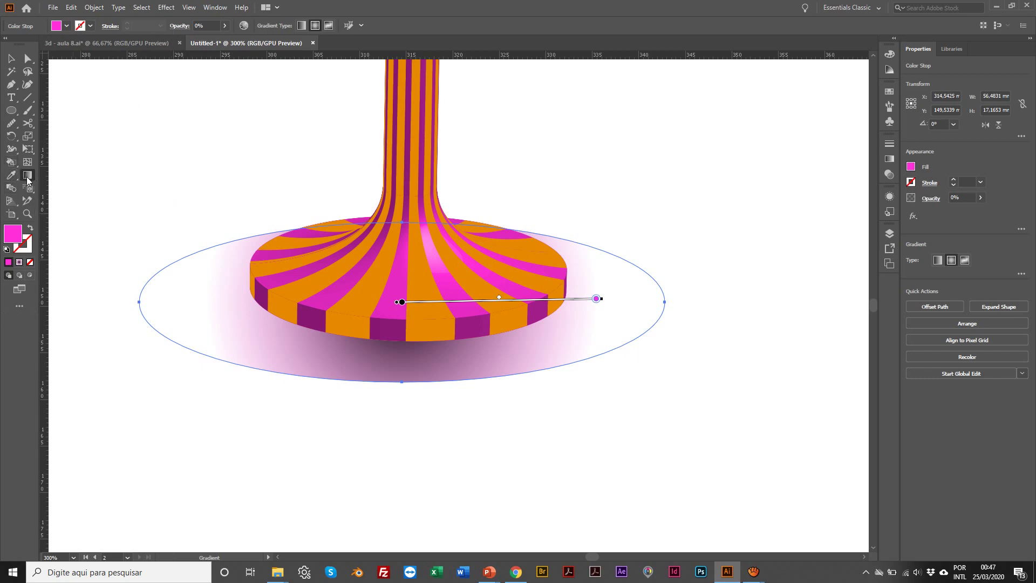
Step: Flatten the shadow's radial gradient with the Gradient Tool and widen it until it nearly fills the ellipse
click(9, 61)
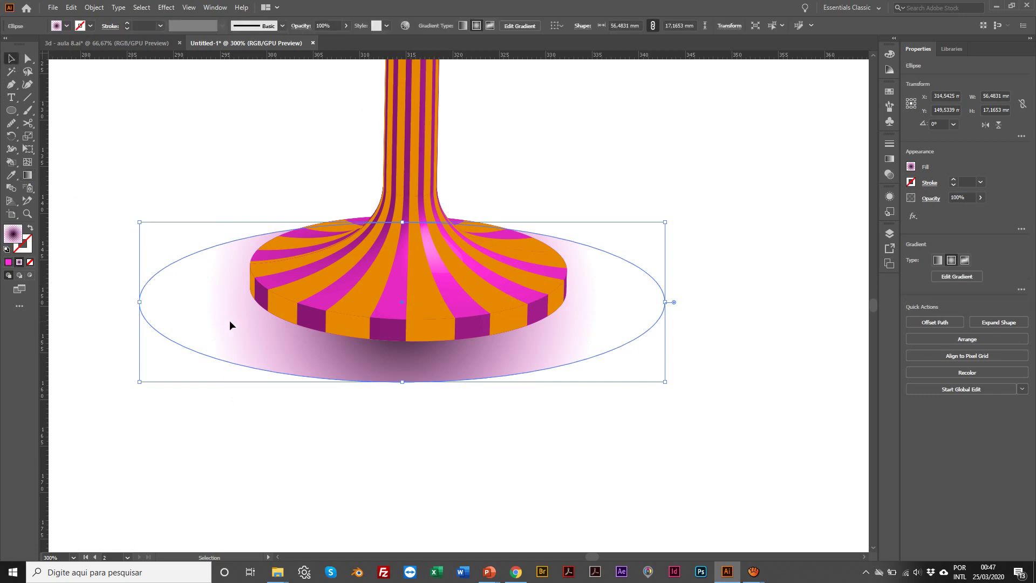
click(27, 175)
mouse_move(330, 286)
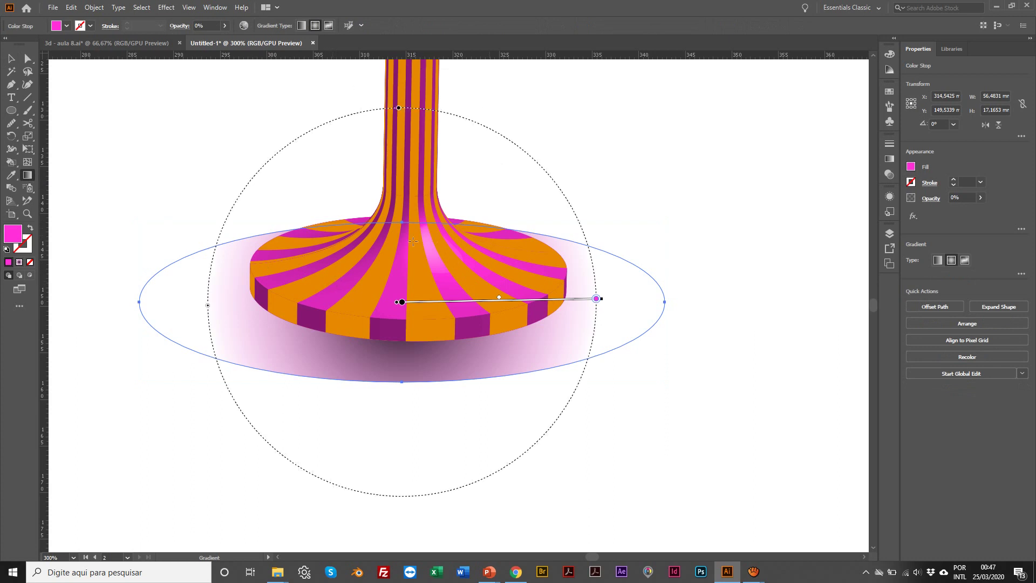
scroll(413, 242, right, 1)
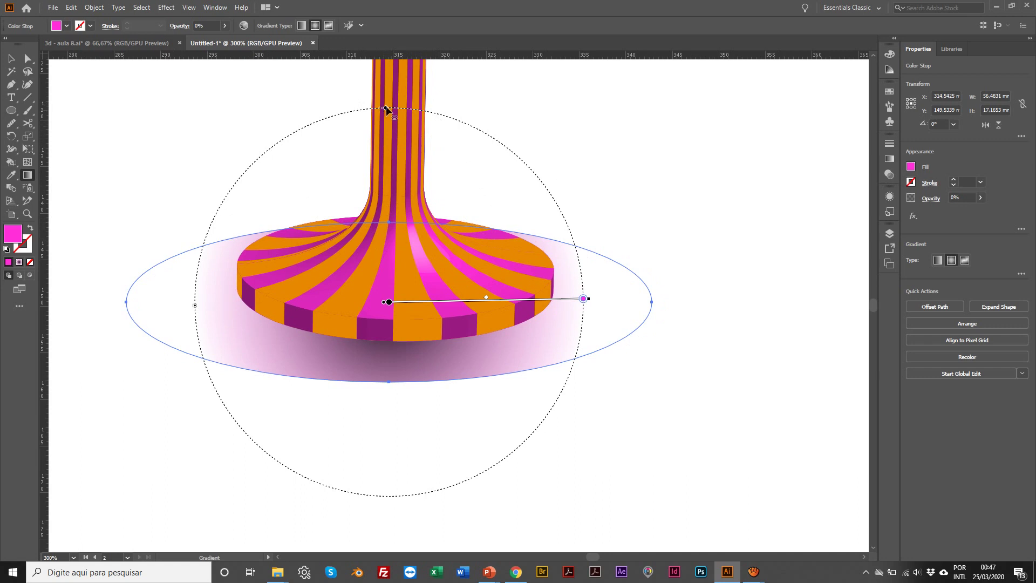
drag(386, 109, 397, 248)
scroll(397, 250, right, 1)
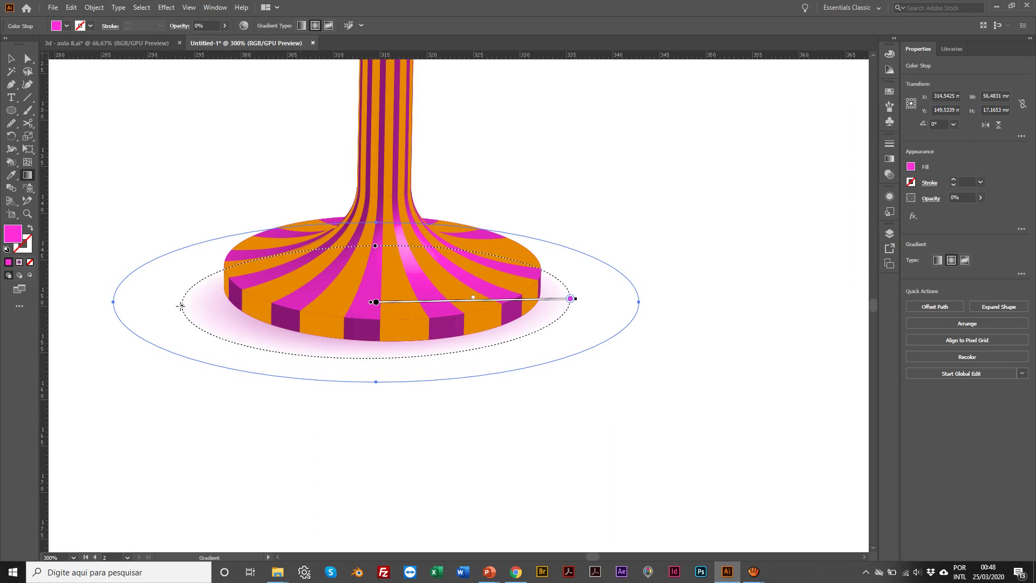
drag(181, 306, 132, 289)
Step: Move the shadow ellipse further down beneath the goblet's base, to about X 314.66 mm, Y 151.27 mm
click(11, 58)
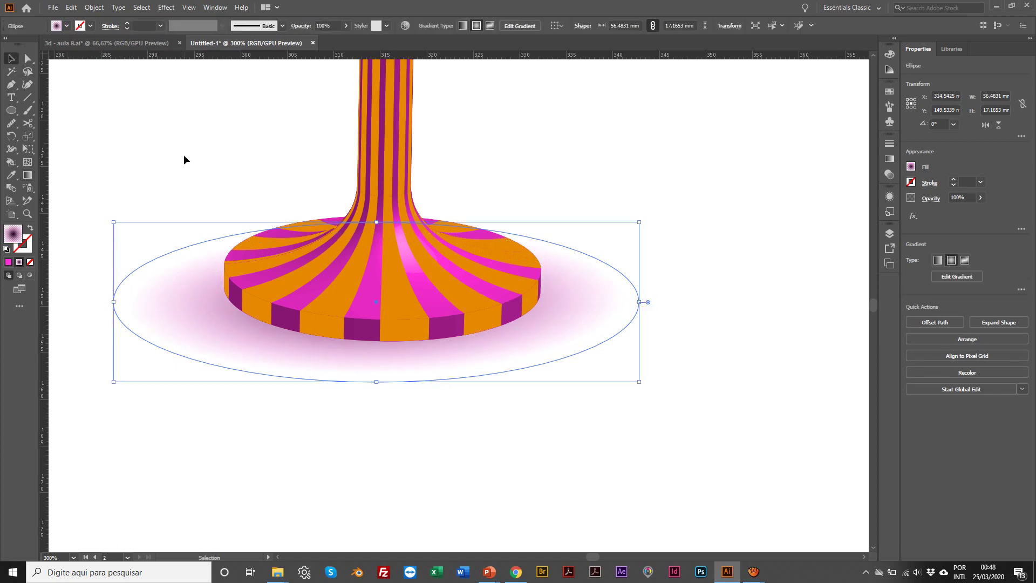
click(183, 159)
mouse_move(183, 322)
mouse_down()
mouse_move(166, 310)
mouse_move(177, 330)
mouse_up()
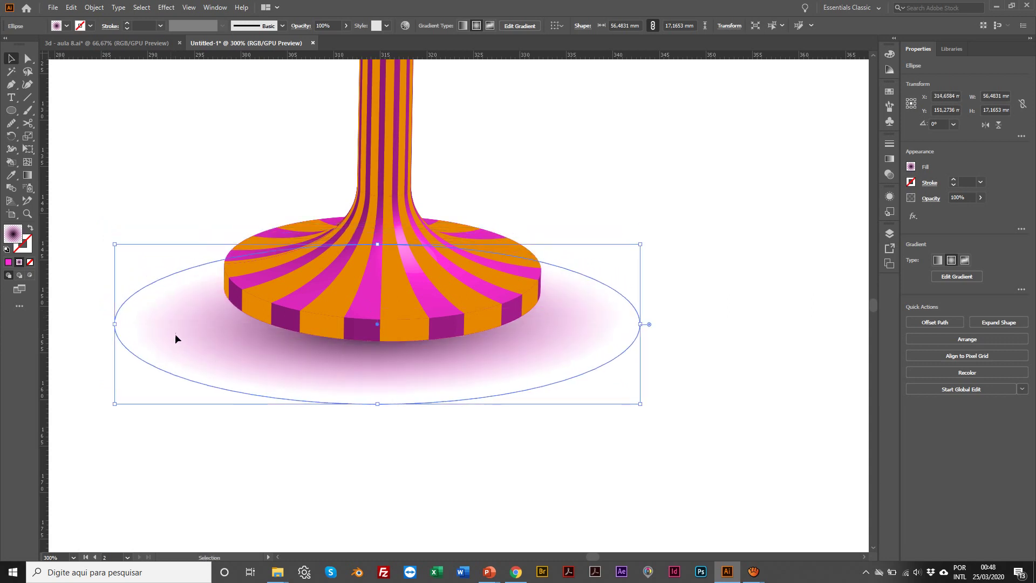
Step: Examine the shadow's blend around the goblet's base up close and against the whole goblet on its artboard
click(147, 200)
key(z)
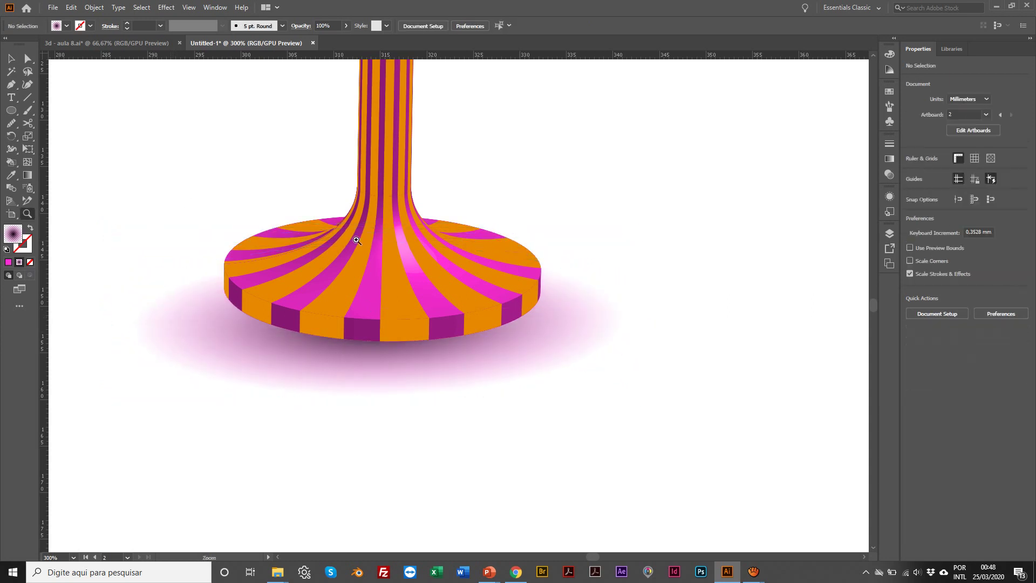
alt+click(428, 203)
alt+click(539, 215)
alt+click(539, 215)
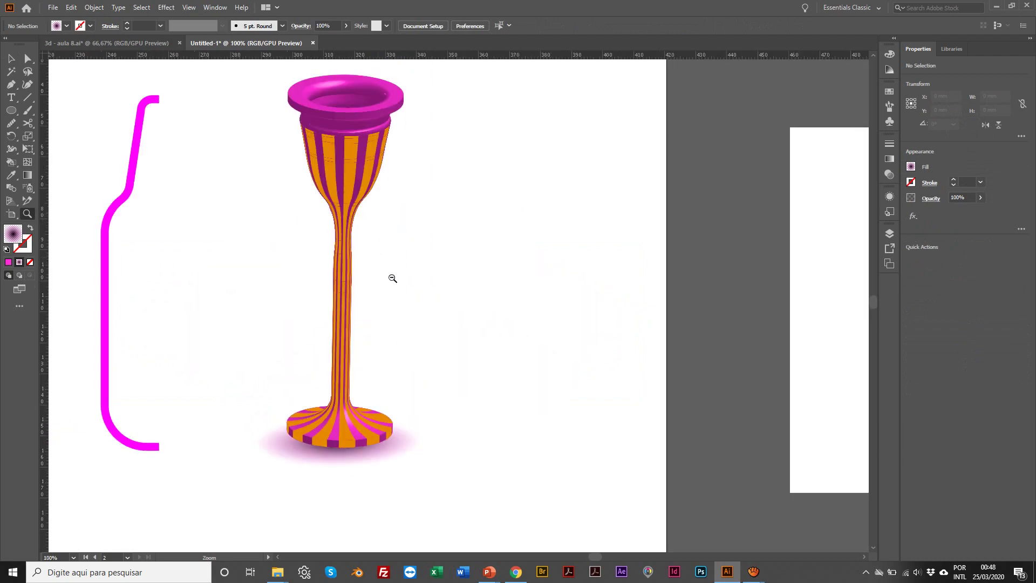
alt+click(392, 278)
click(468, 284)
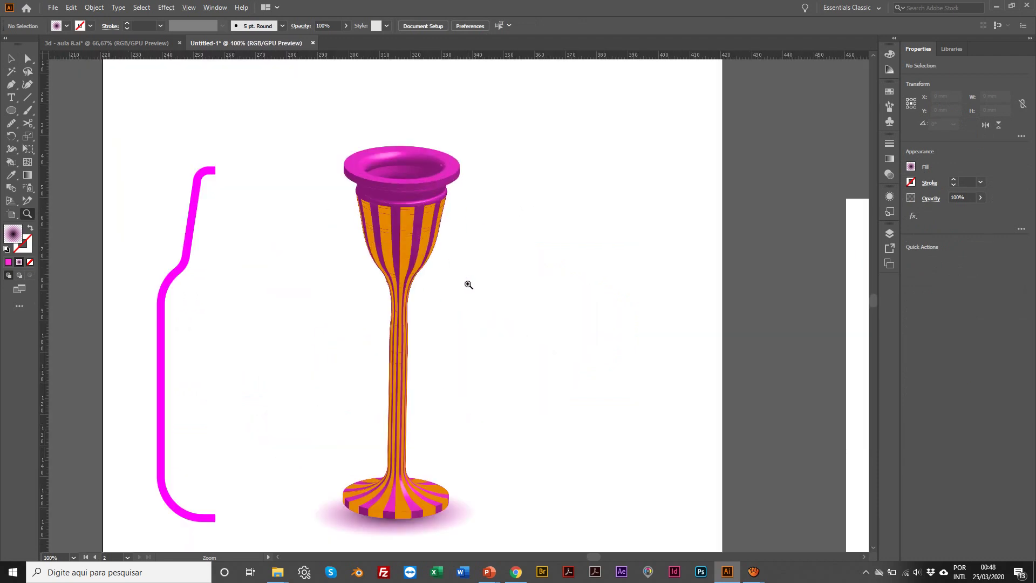
click(397, 479)
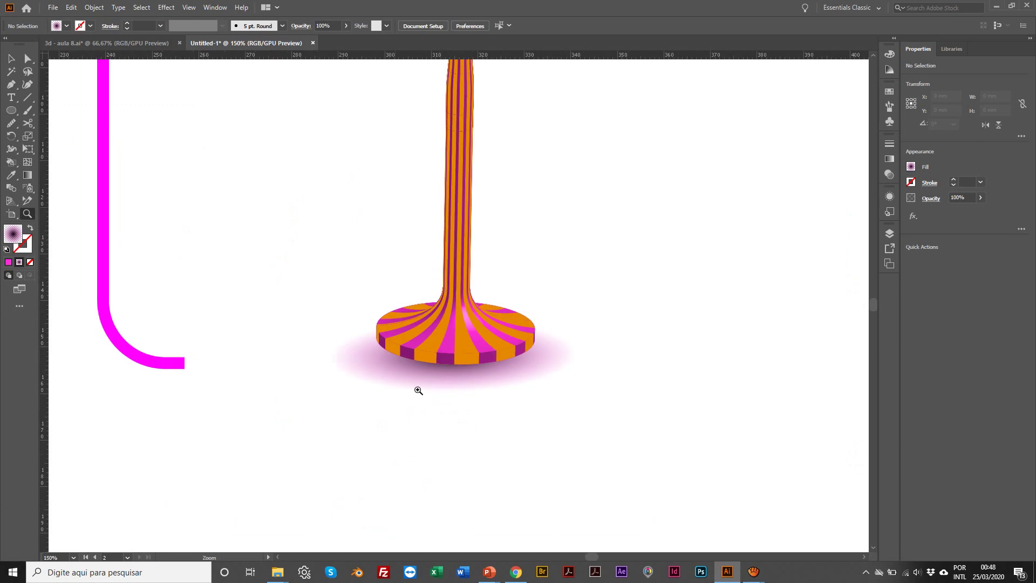
key(v)
click(360, 361)
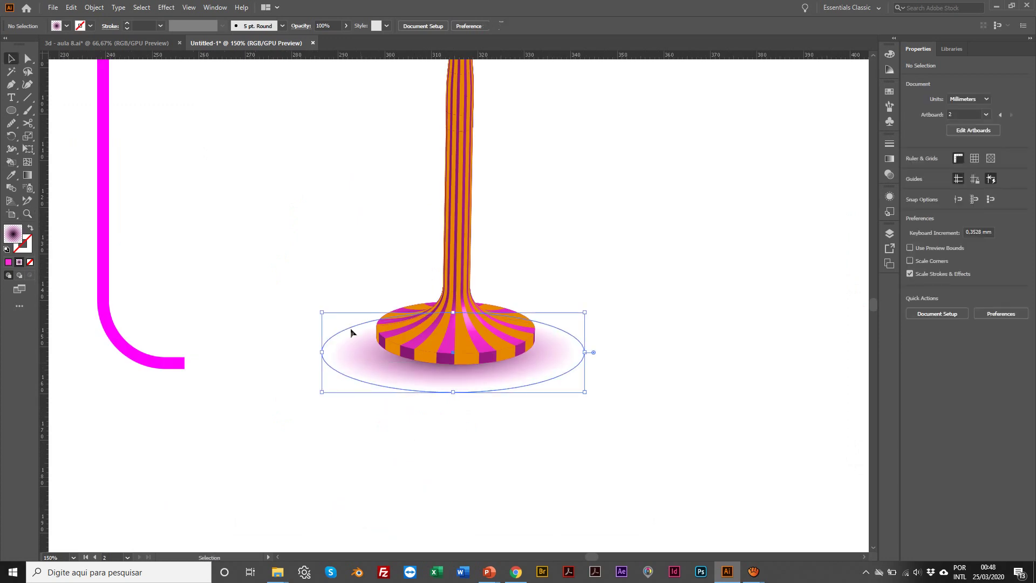
click(332, 276)
key(ctrl+0)
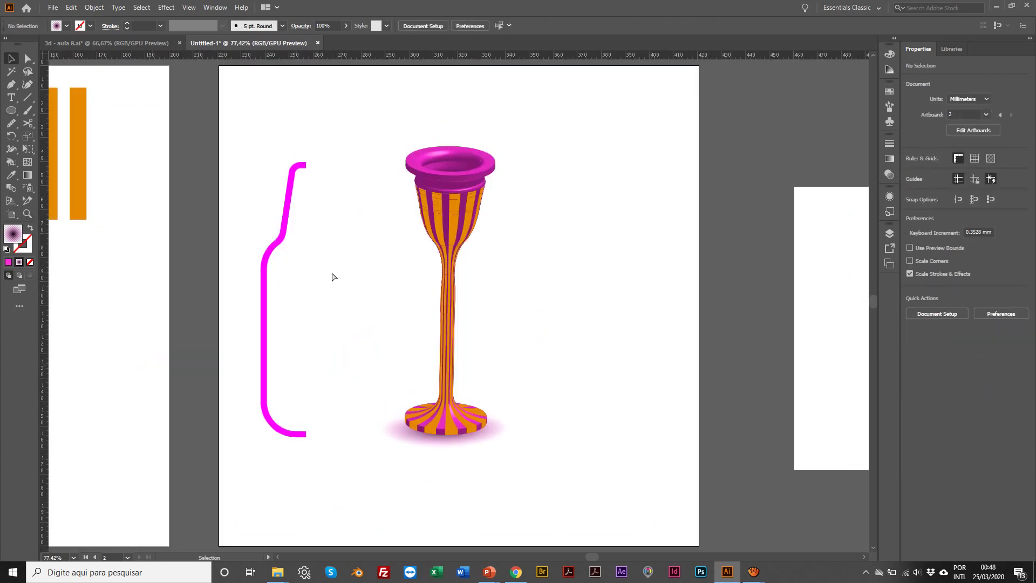
Step: Move the beer bottle photo closer to the goblet's artboard, to about X 474.97 mm, Y 111.20 mm
click(94, 557)
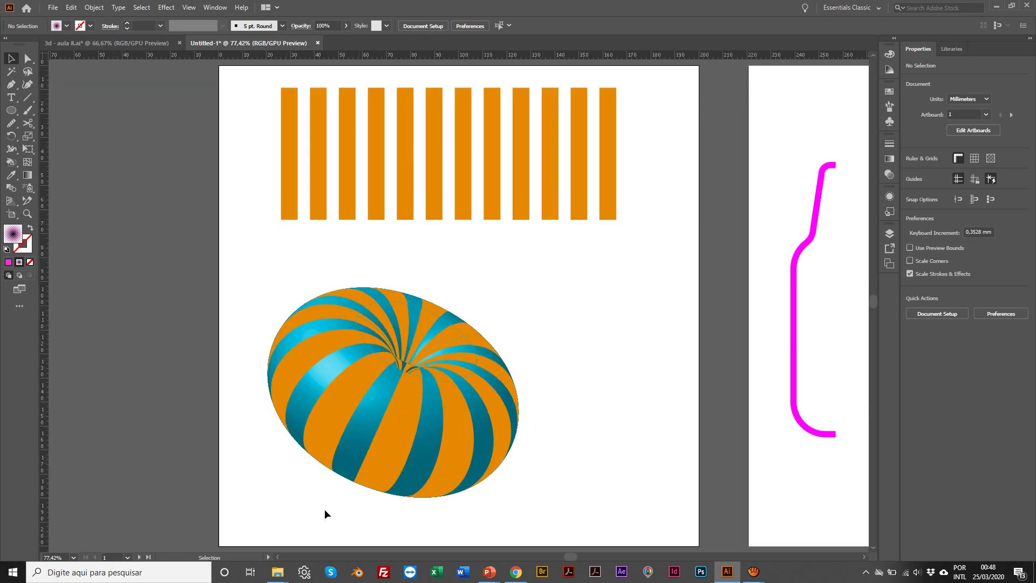
click(139, 557)
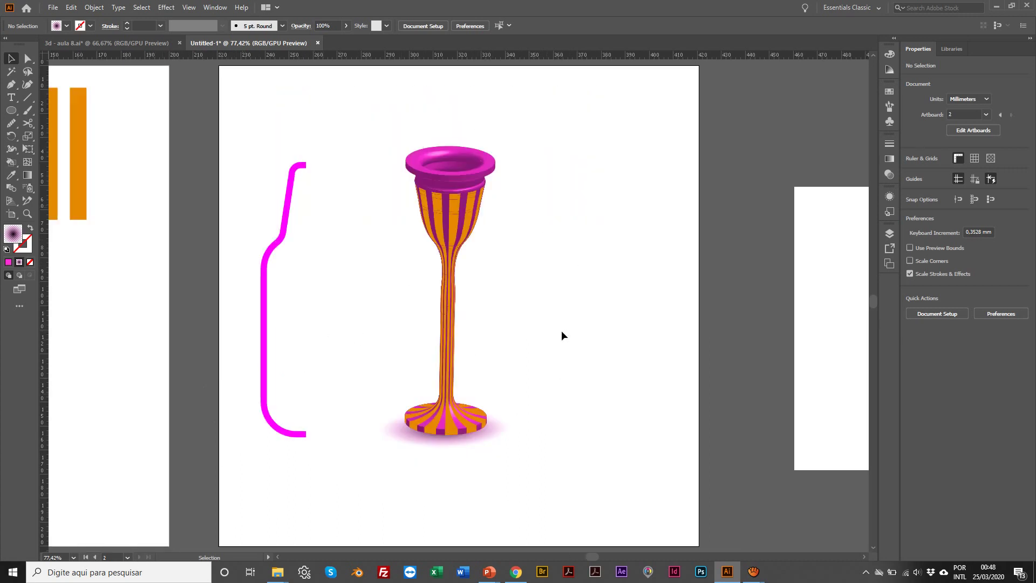
scroll(607, 302, right, 5)
drag(681, 255, 593, 266)
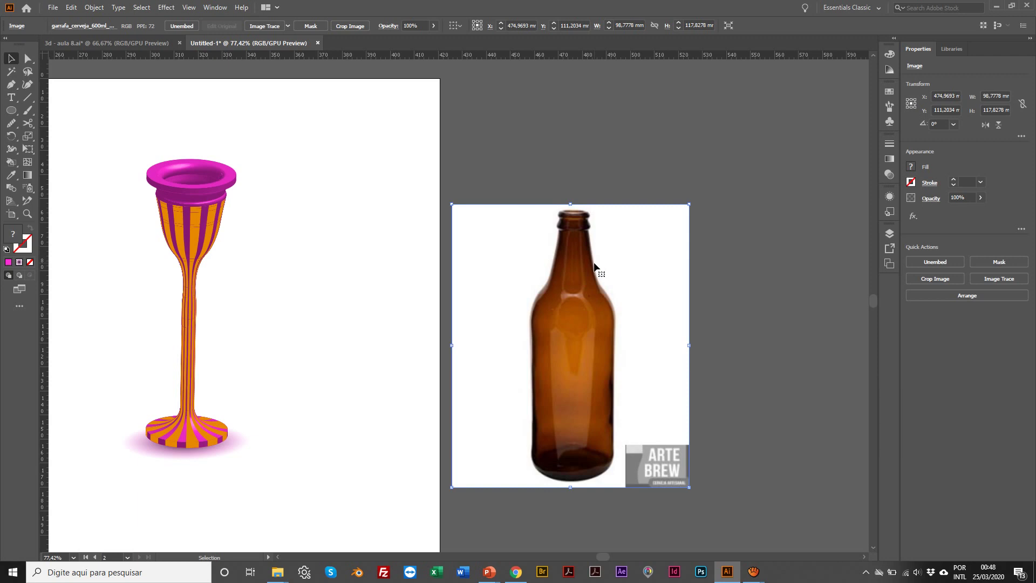
click(95, 558)
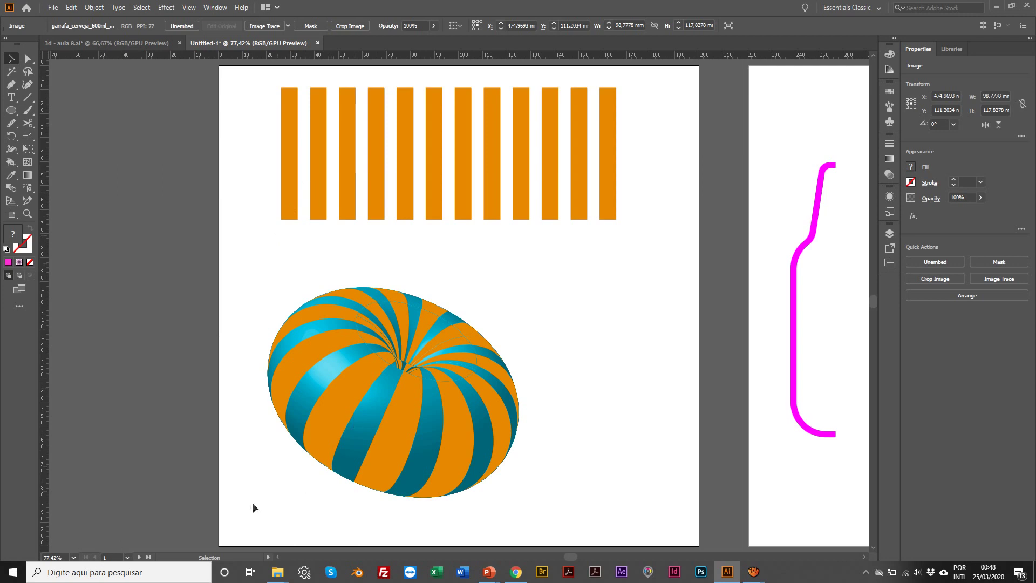
click(141, 558)
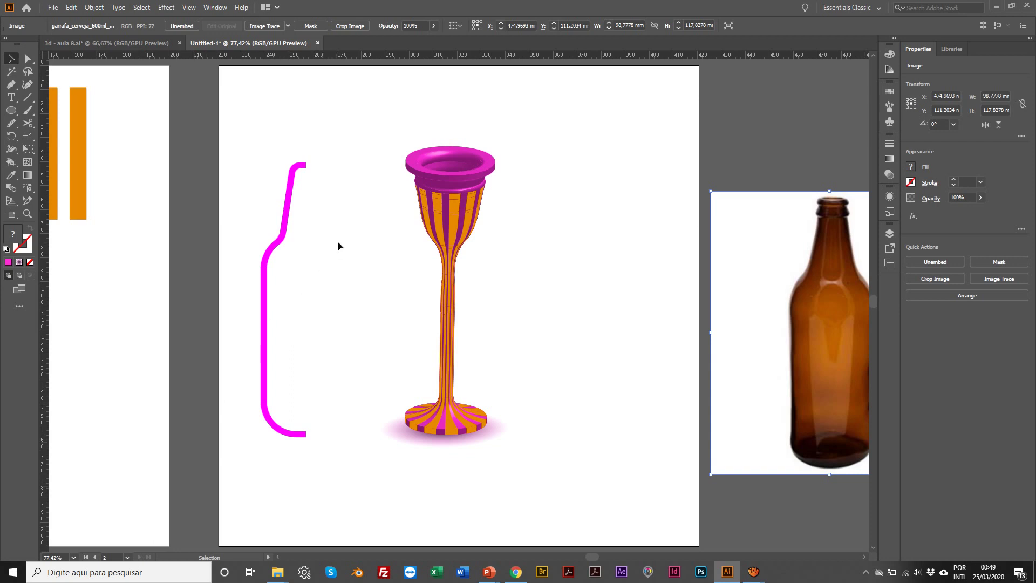
click(166, 7)
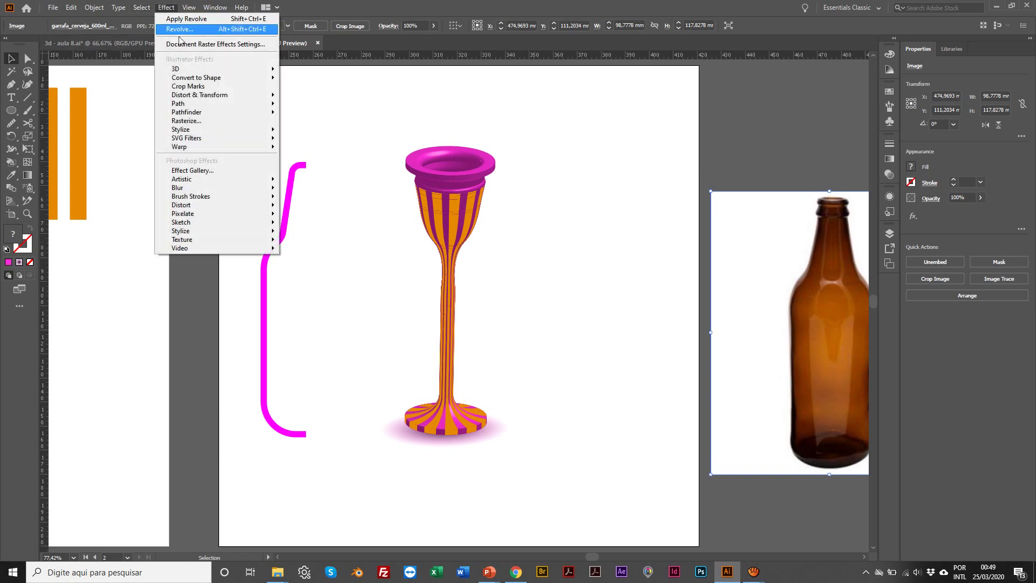
mouse_move(193, 70)
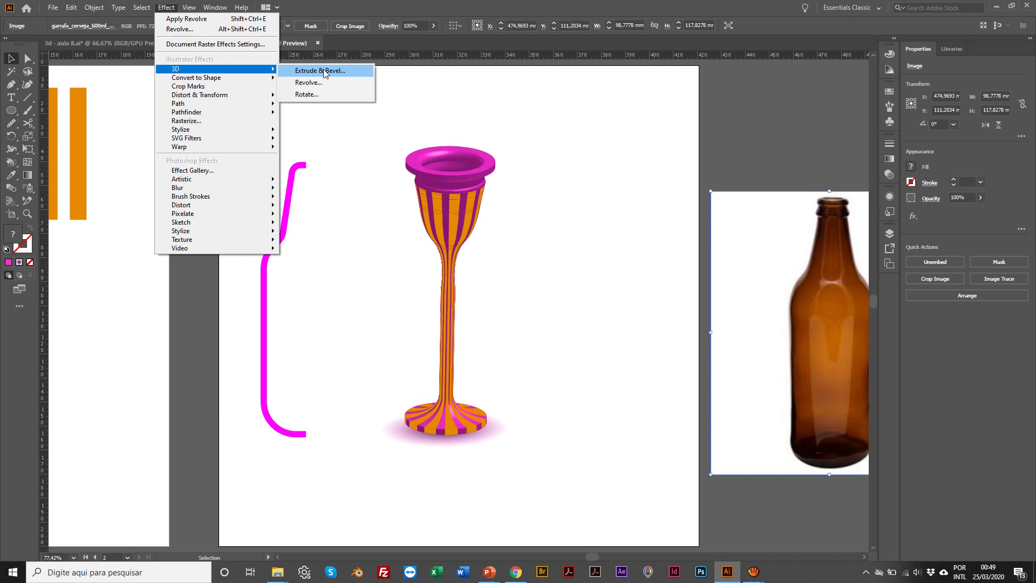
click(541, 128)
click(540, 127)
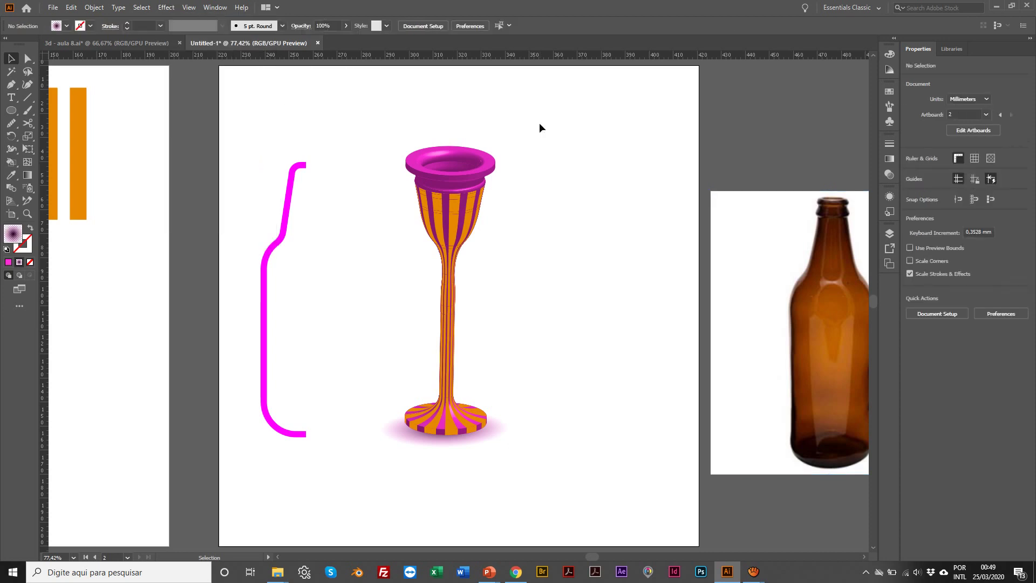